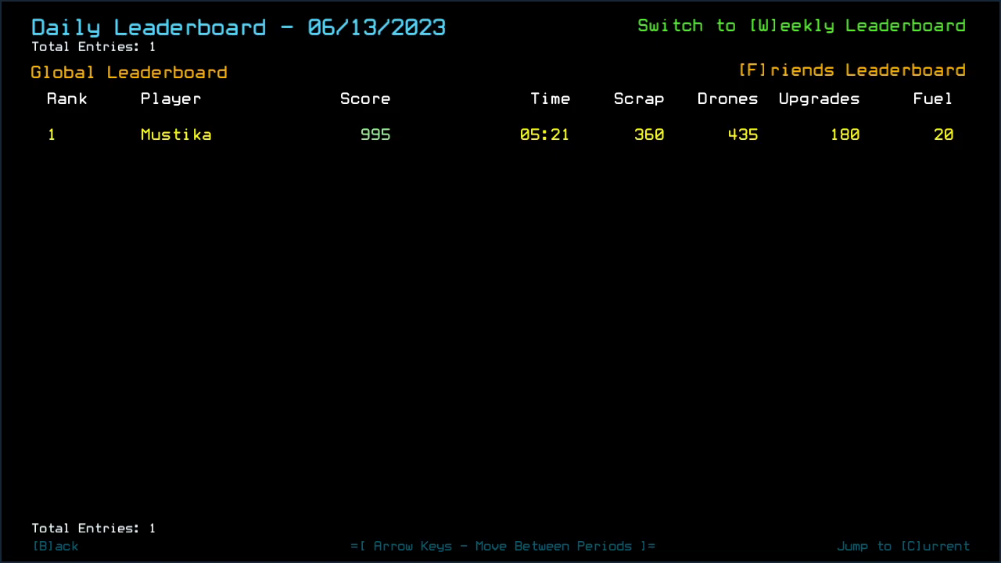
Leave the daily leaderboard and view the Modded Daily leaderboard for 06/13/2023
key("b")
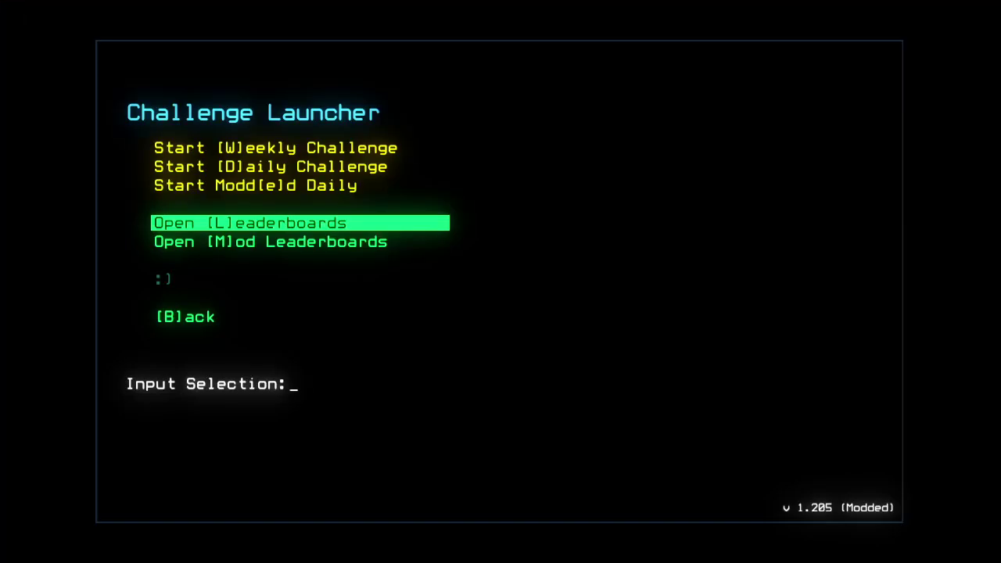
key("m")
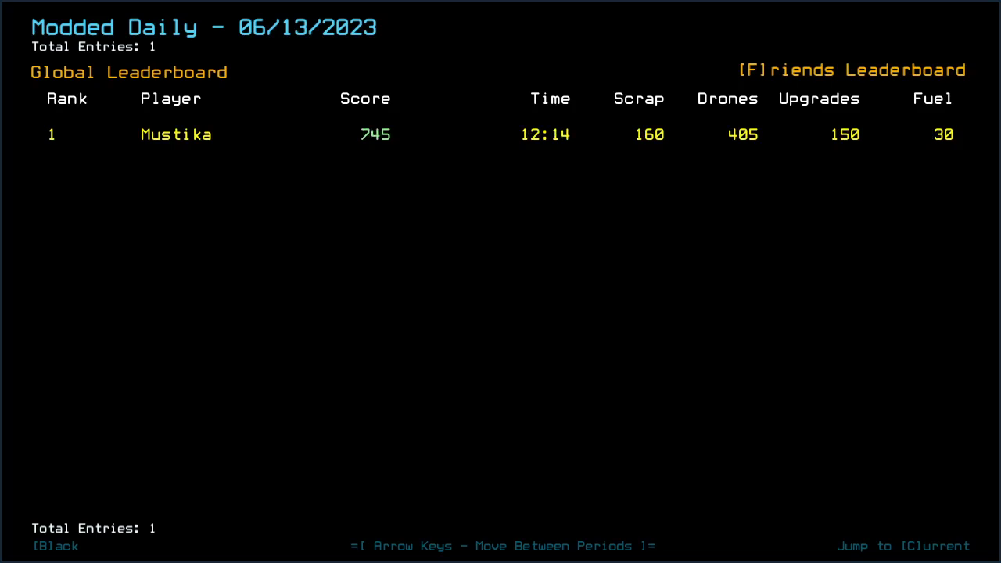
Launch the modded daily, swap upgrades with the ready/set aliases, check status, and review the aliases
key("b")
key("m")
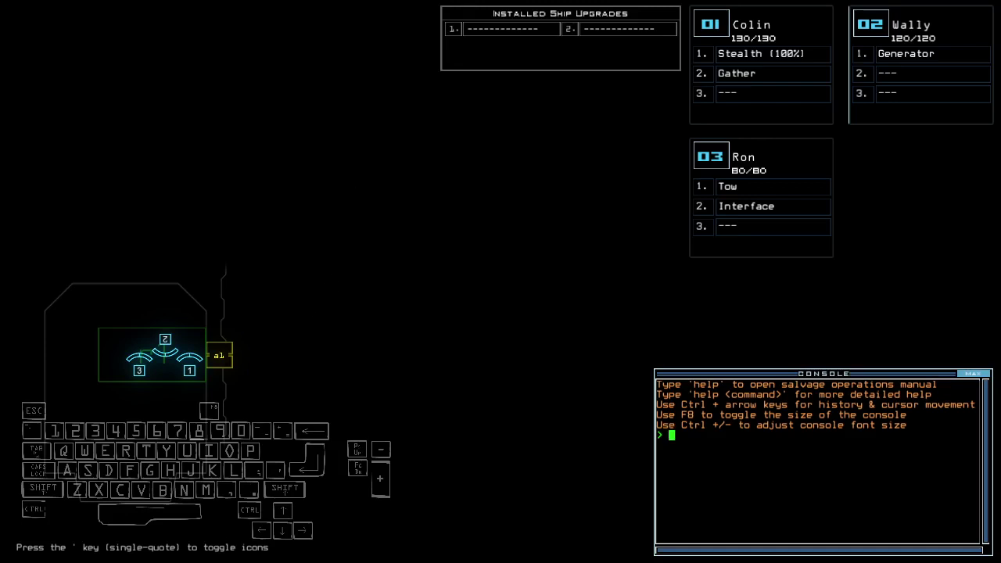
type("ready 3;set 2;sta")
key("Return")
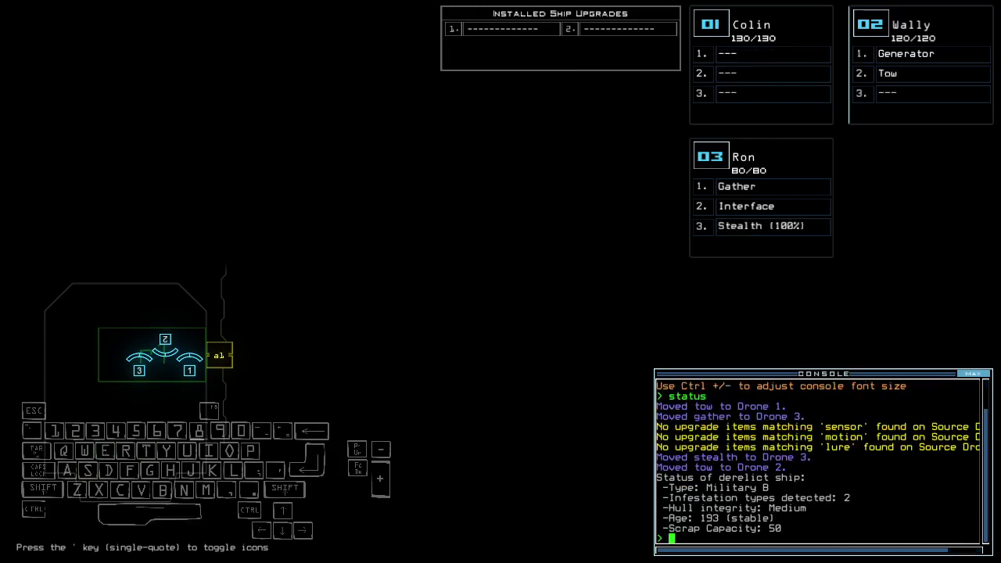
type("alias")
key("Return")
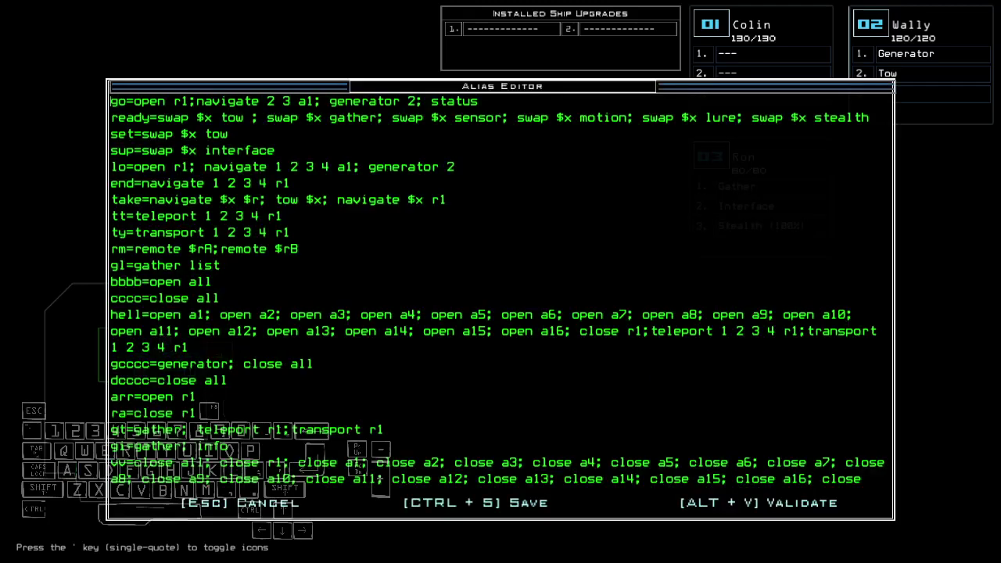
key("Escape")
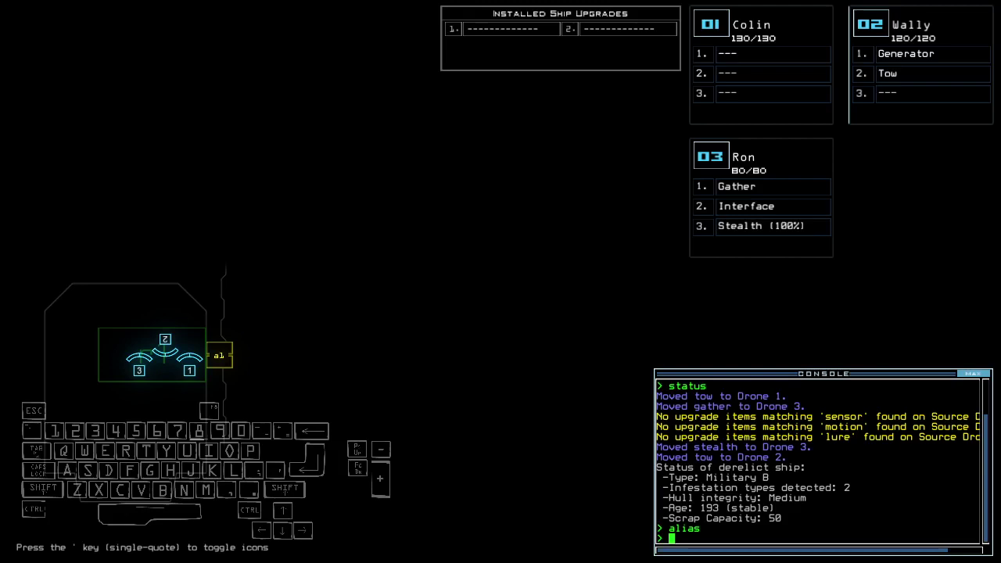
Check Ron's camera, cycle through the other drones' views, then return to Ron
key("3")
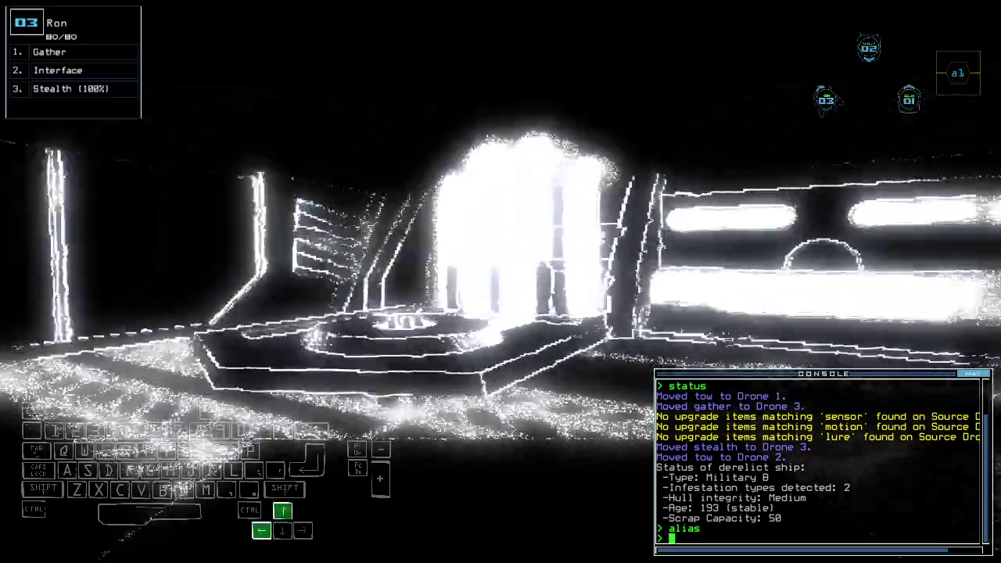
key("Up")
key("Up")
key("Up")
key("Up")
key("Up")
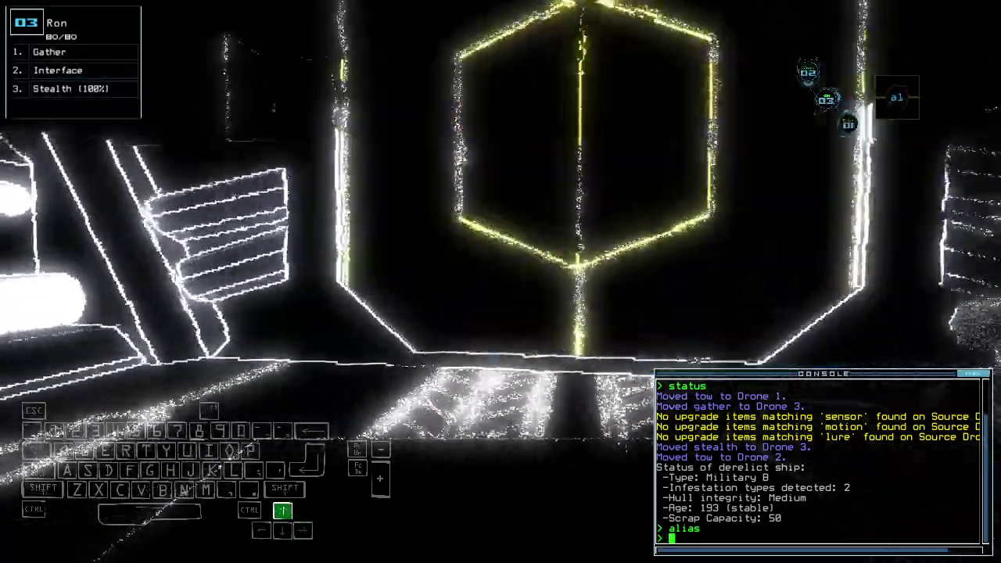
key("1")
key("Up")
key("Up")
key("2")
key("Left")
key("Up")
key("Left")
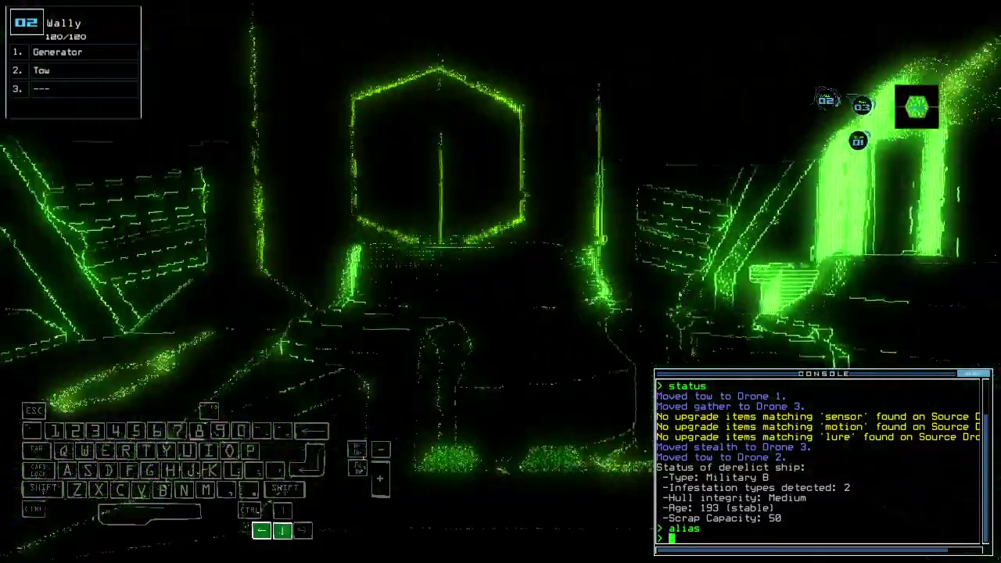
type("3")
type("go")
Start the mission and drive Ron from r1 into room r7
key("Tab")
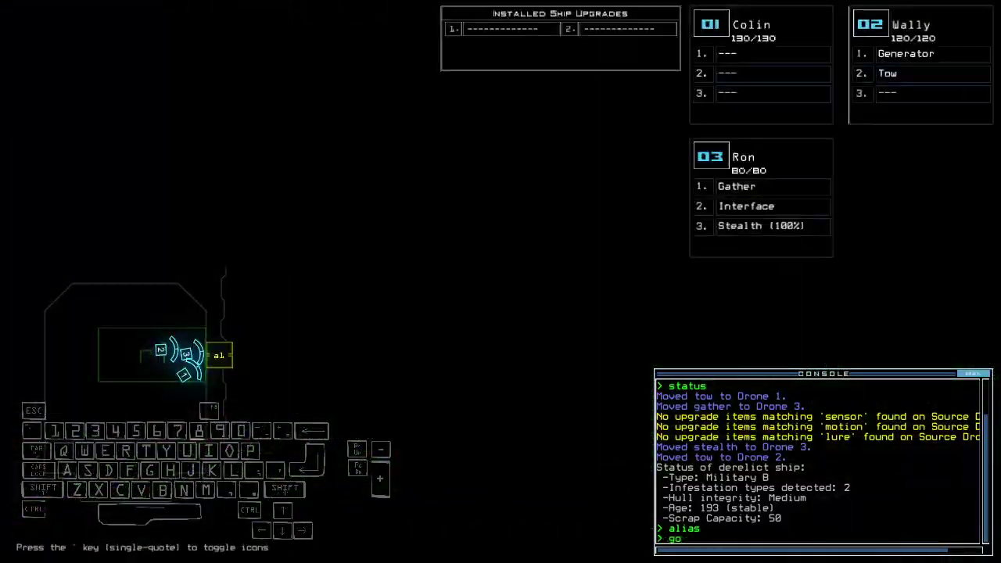
key("Tab")
key("Return")
key("Up")
key("Up")
key("Up")
key("Up")
key("Up")
key("Up")
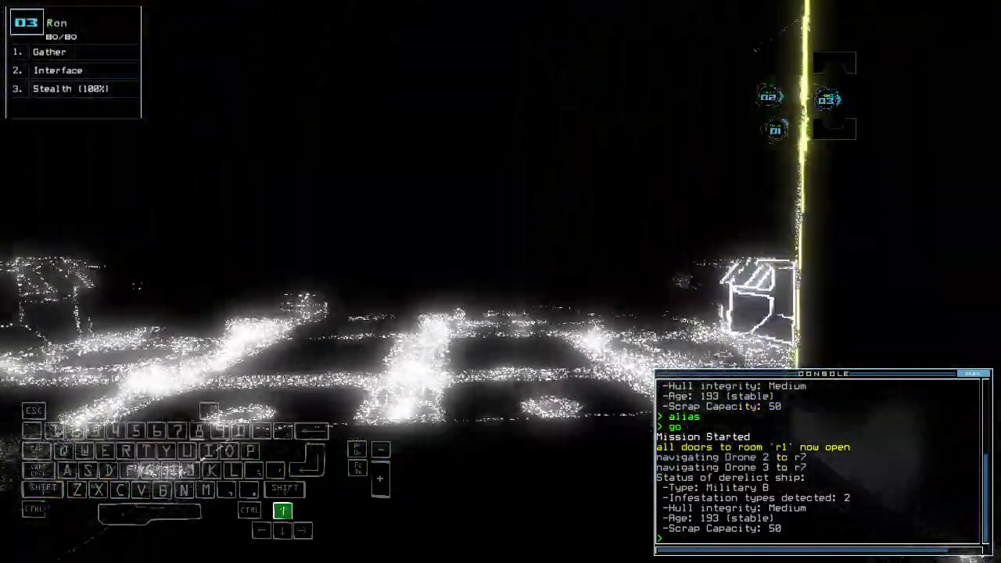
key("Up")
key("Up")
key("Up")
key("Up")
key("Up")
key("Right")
key("Up")
key("Right")
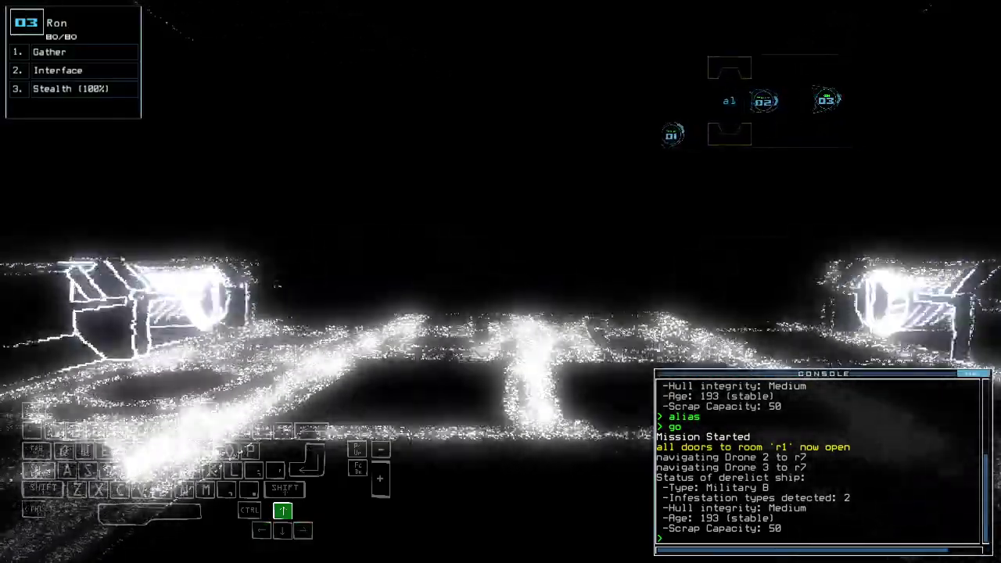
key("Up")
key("Up")
key("Up")
key("Up")
key("Up")
key("Up")
key("Up")
key("Up")
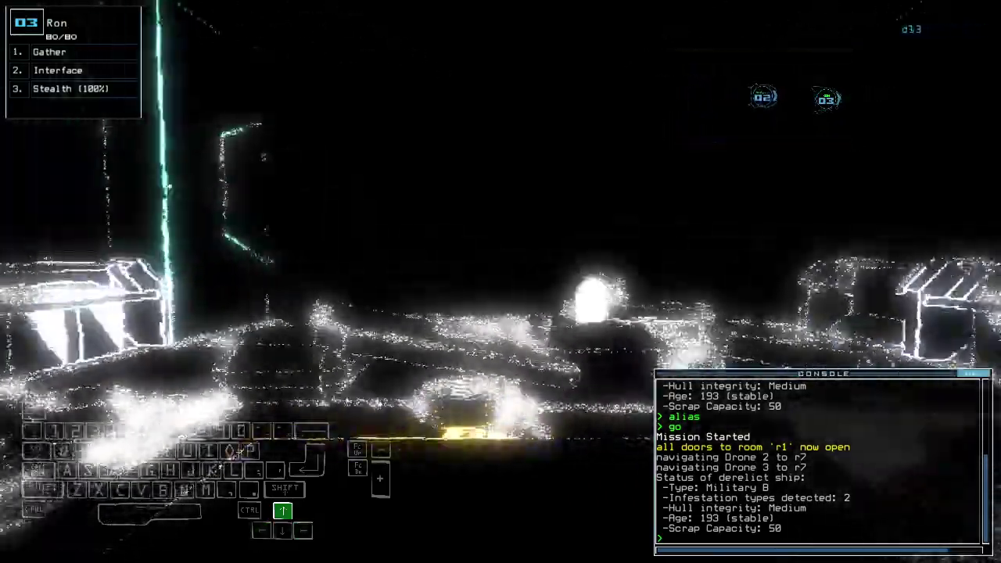
Gather scrap in r7, power the generator, and let the defenses kill the enemy in r3
key("Up")
key("Up")
key("g")
key("Up")
key("Up")
key("Up")
key("Up")
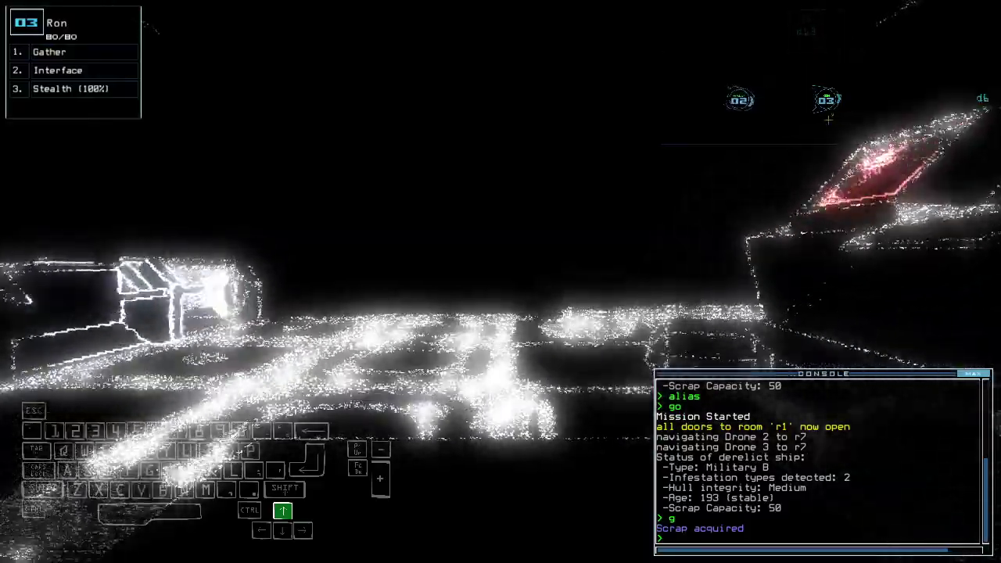
key("Up")
key("Up")
key("Up")
key("Up")
key("Up")
key("Right")
key("Up")
key("Right")
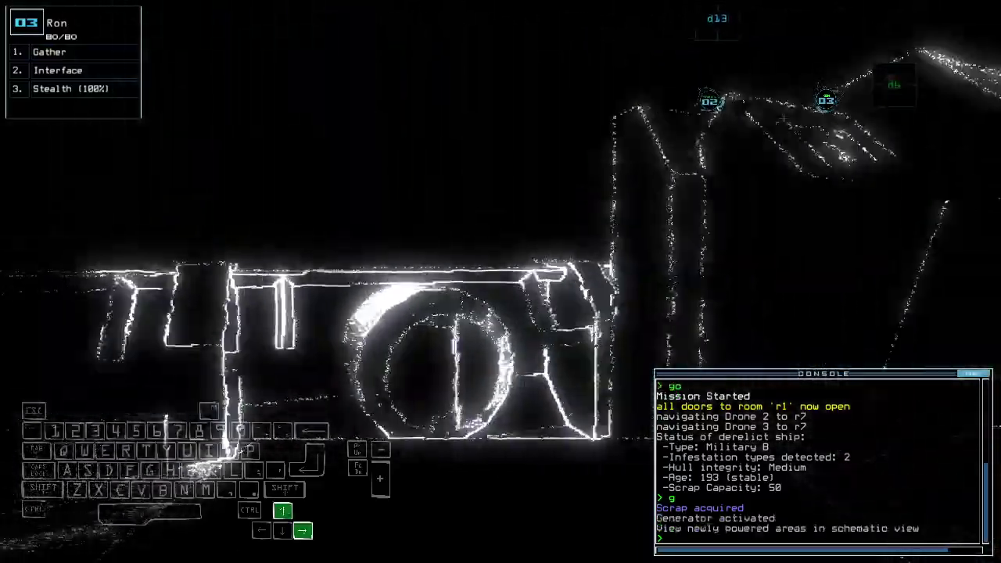
key("Up")
key("Up")
key("space")
key("space")
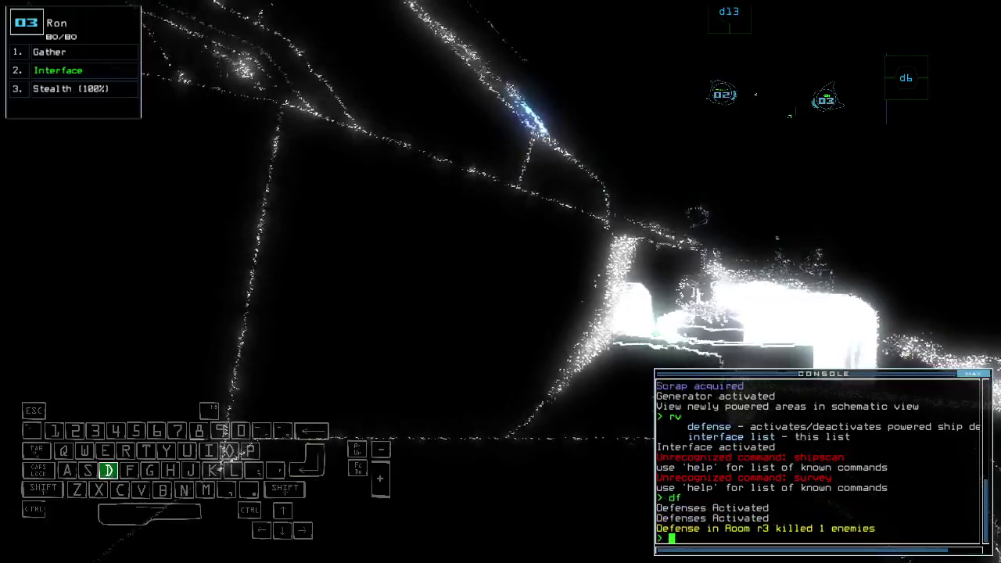
type("df")
Turn off the ship defenses, open door d6, and gather the scrap in the next room
key("Return")
key("space")
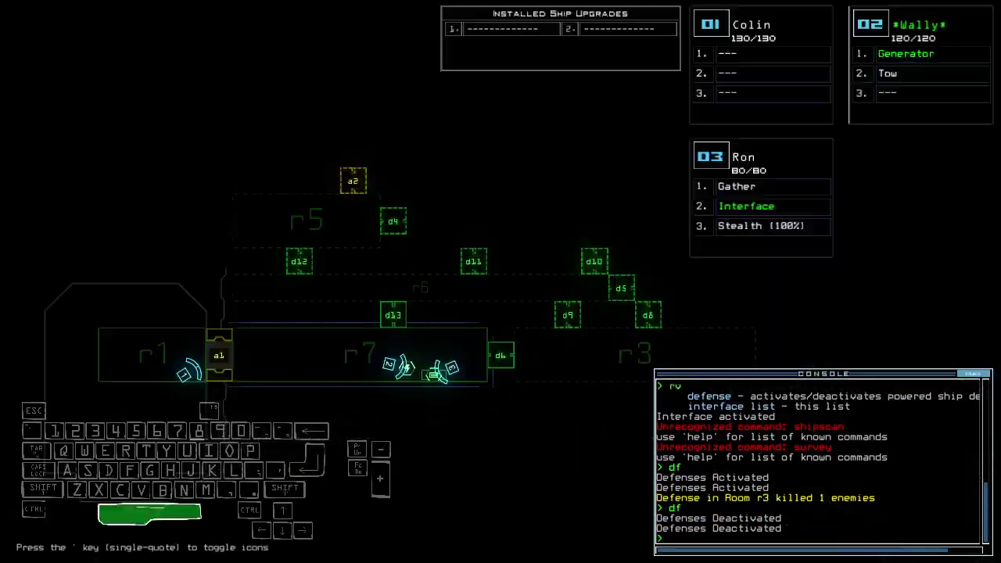
key("space")
key("Up")
key("Up")
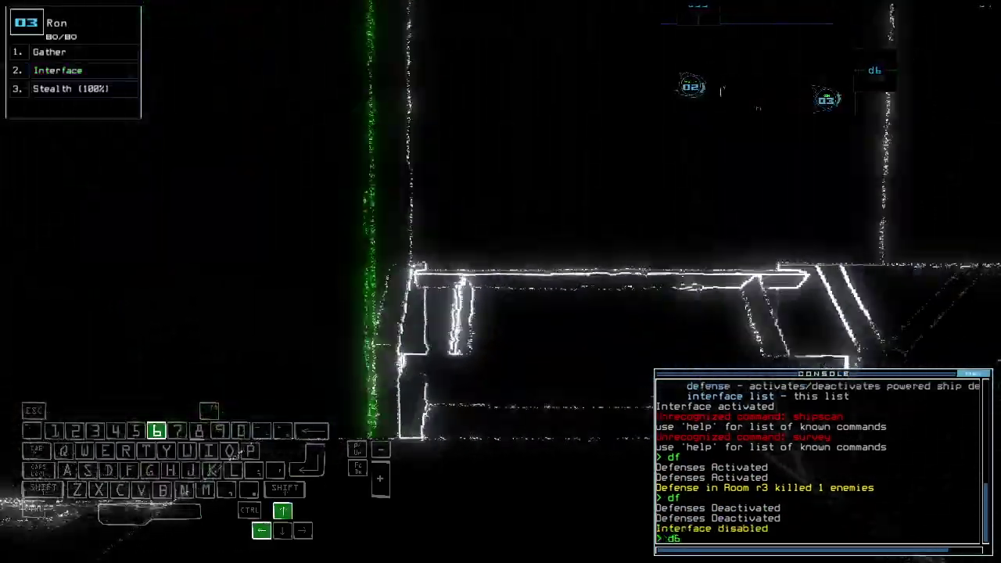
type("d6")
key("Up")
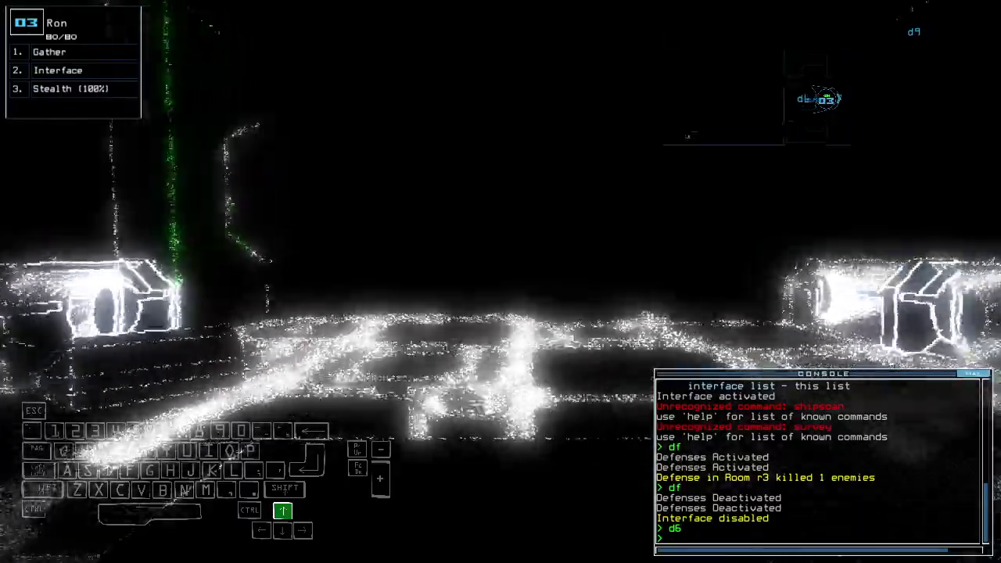
key("Up")
type("g")
key("Return")
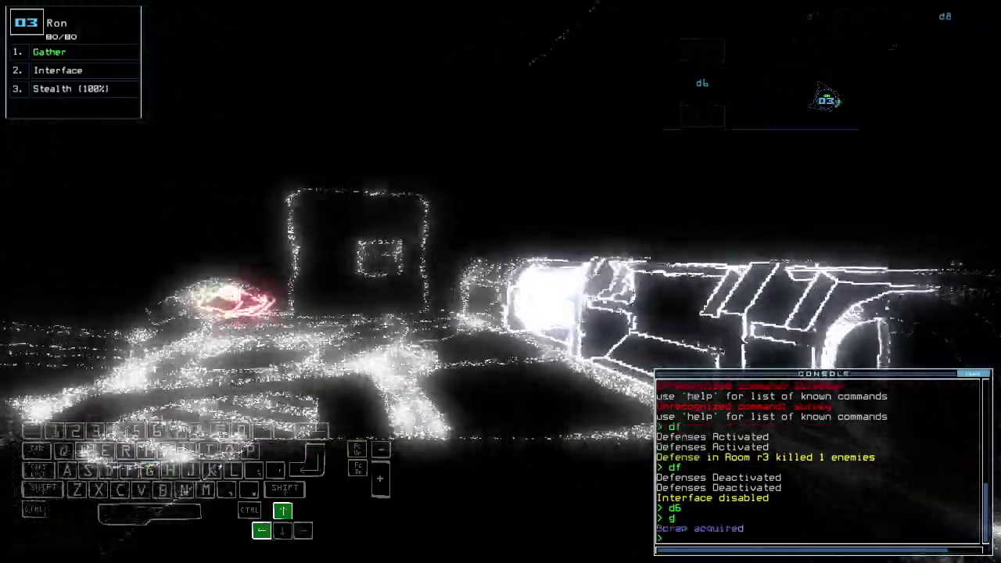
Drive Ron across the room, then enable stealth and open door d8
key("Up")
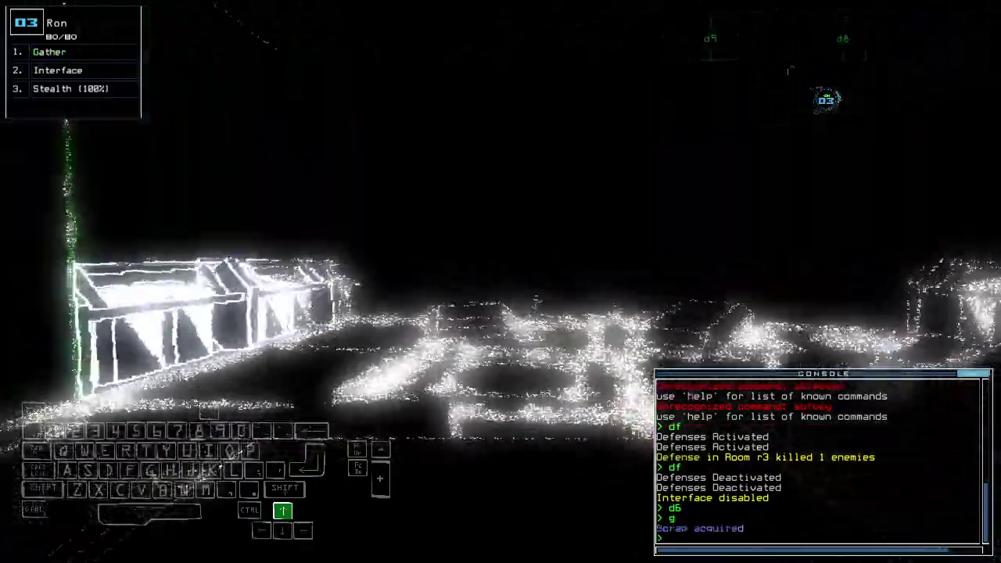
key("Up")
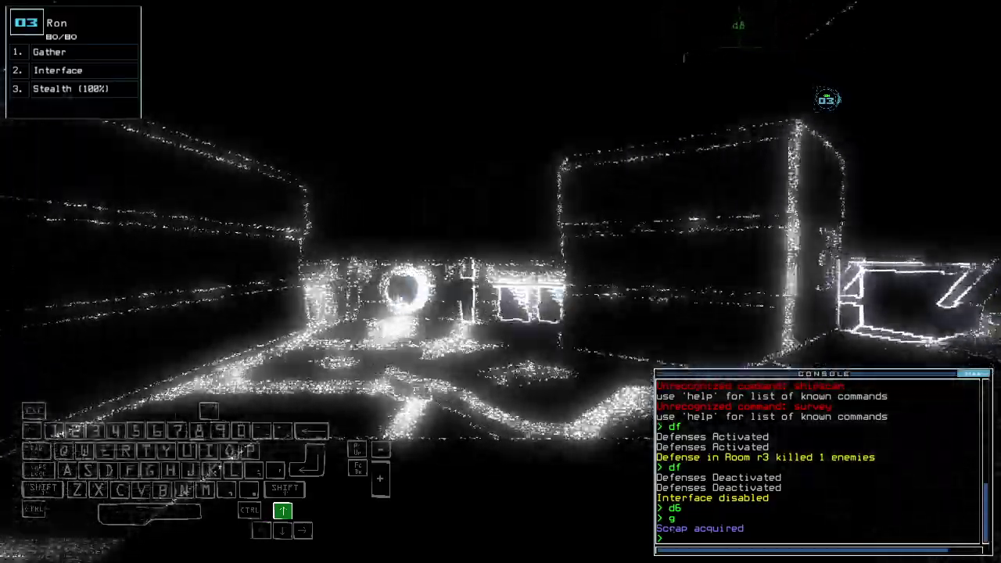
key("Up")
key("Right")
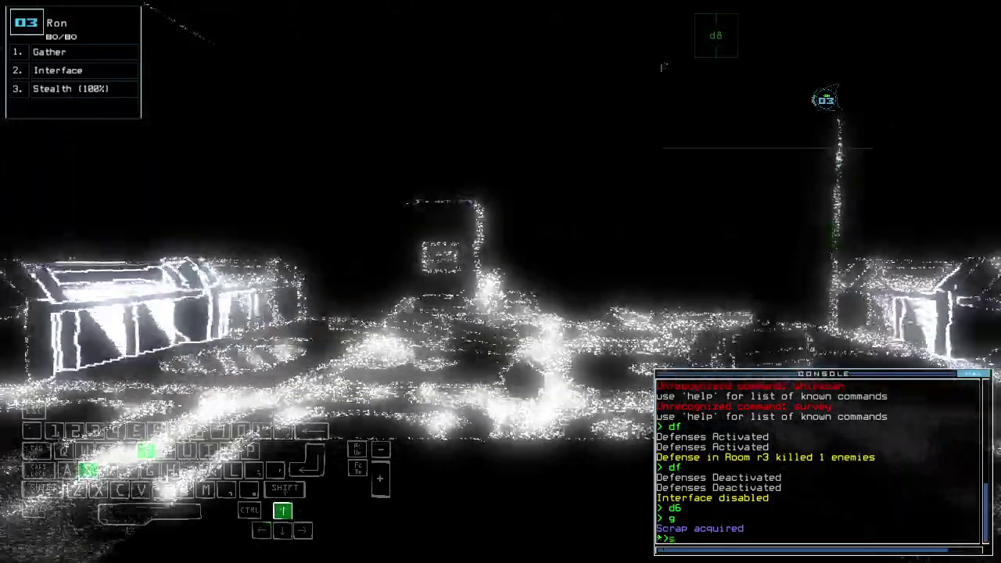
type("st;d8")
key("Up")
key("Return")
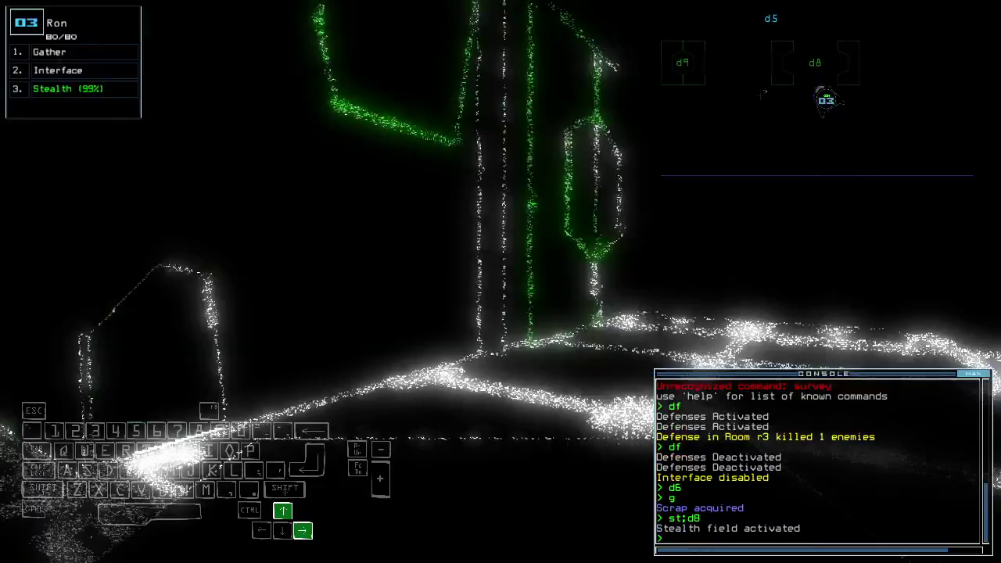
Move Ron through the corridor under stealth and open door d9
key("Up")
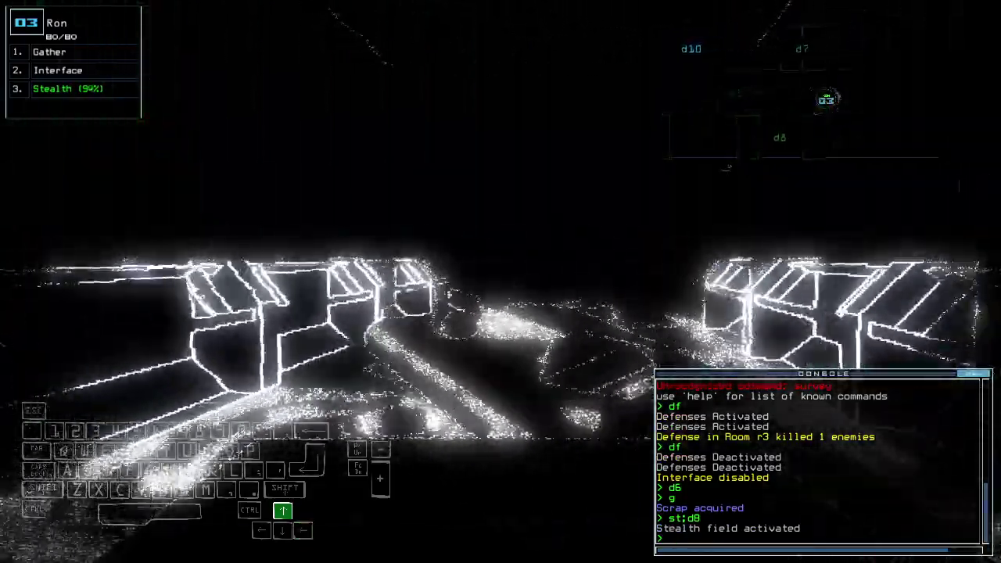
key("Up")
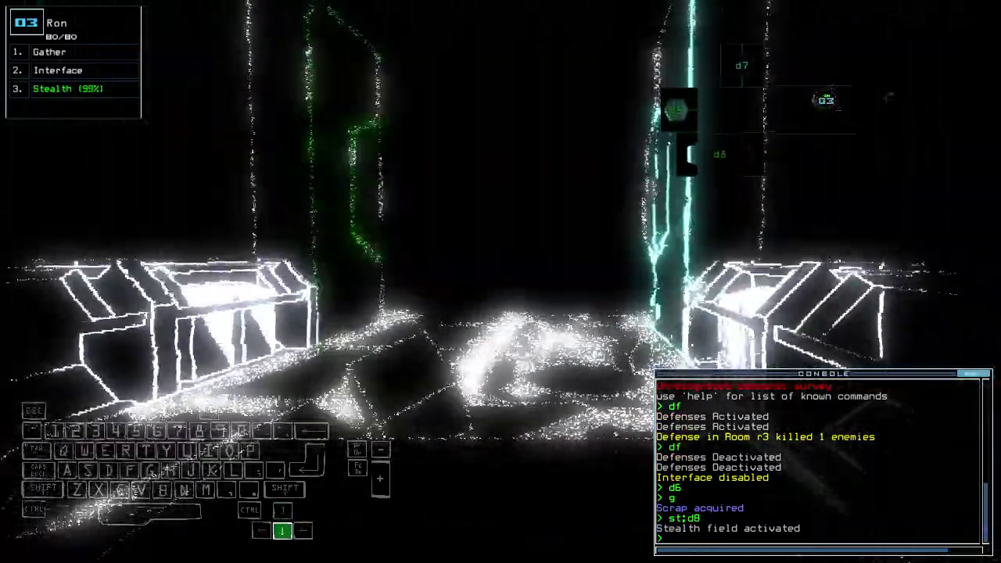
key("Down")
key("Down")
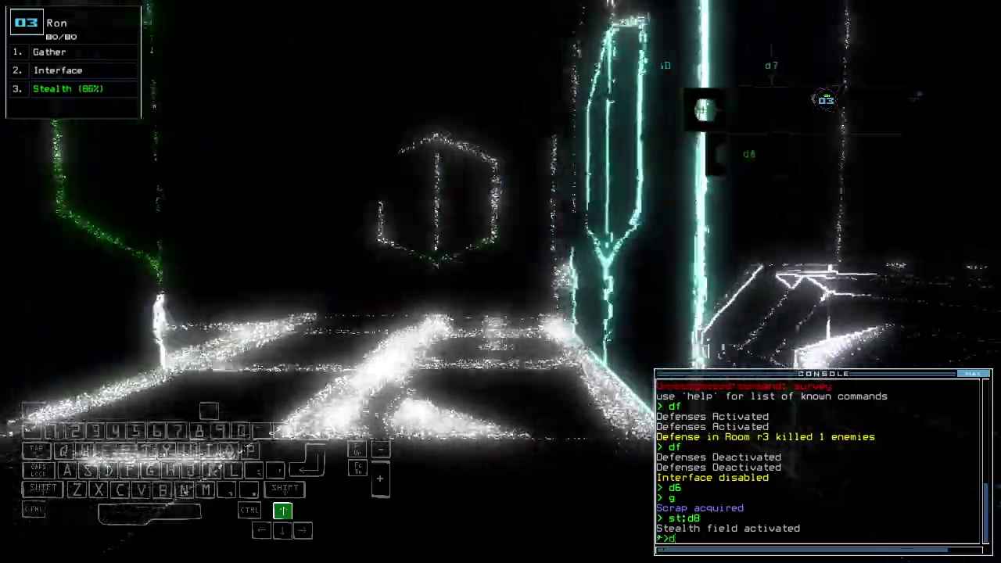
key("Up")
type("d9")
key("Return")
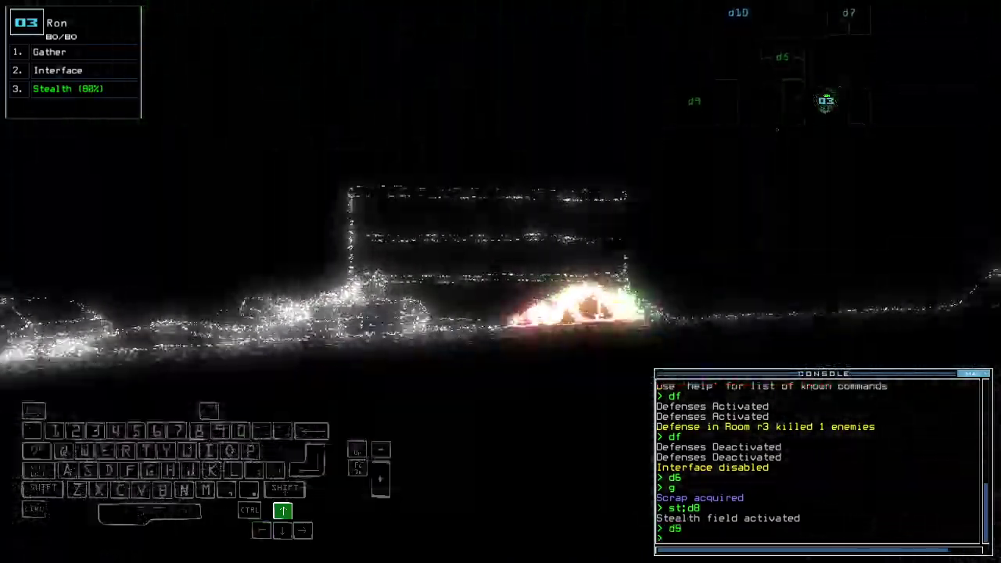
key("Up")
Scout the room beyond d9, then switch off Ron's stealth field while backing out
key("Up")
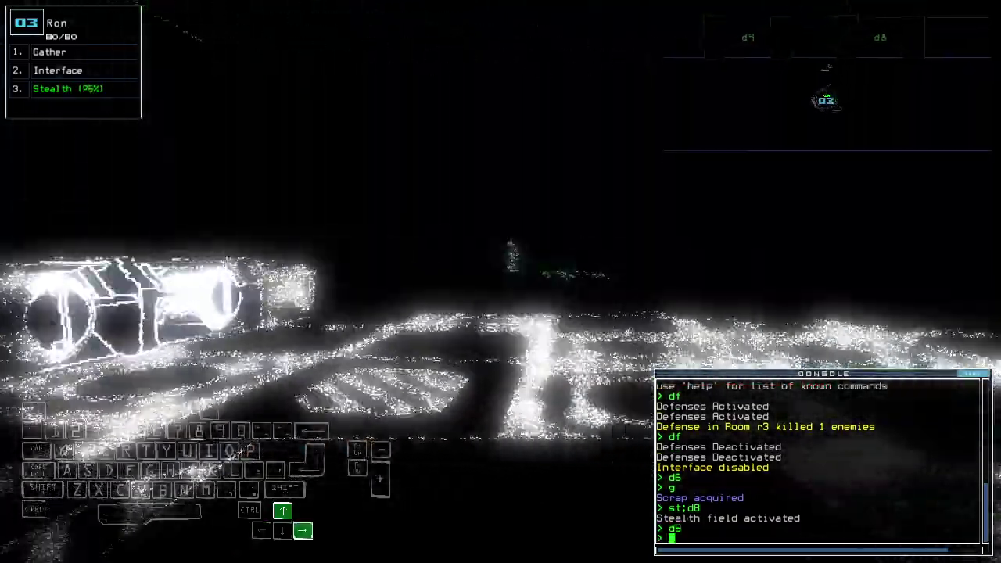
key("Up")
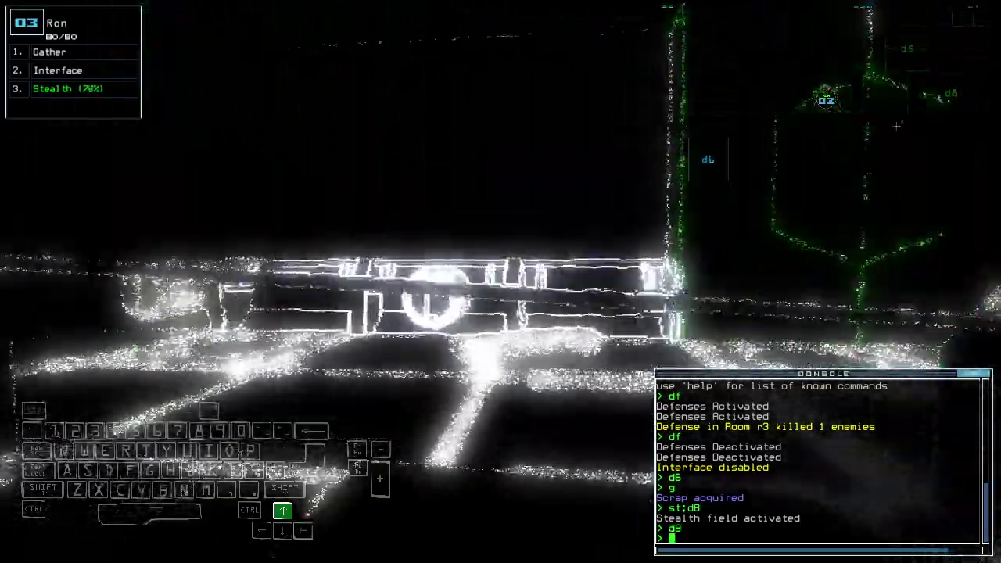
key("Up")
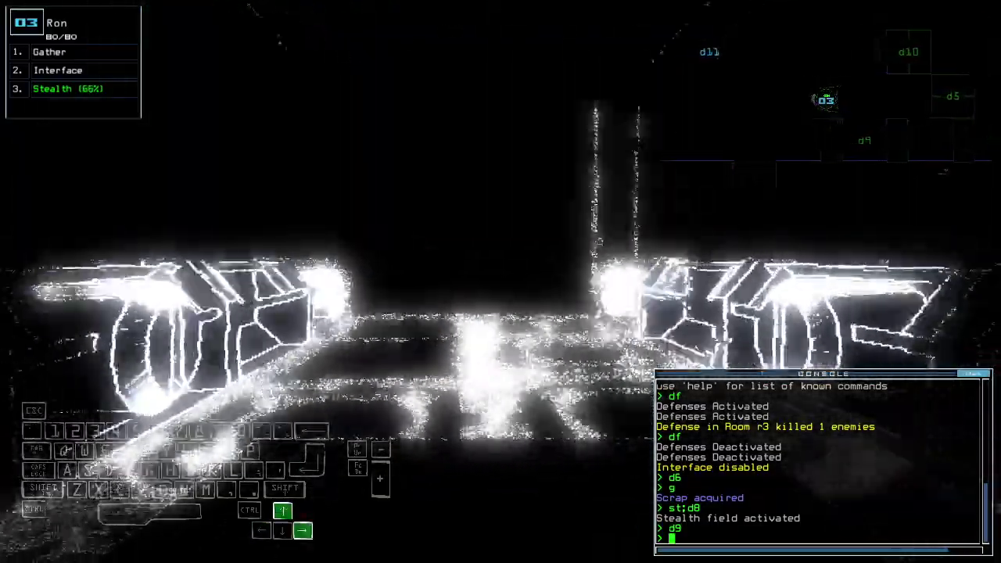
key("Up")
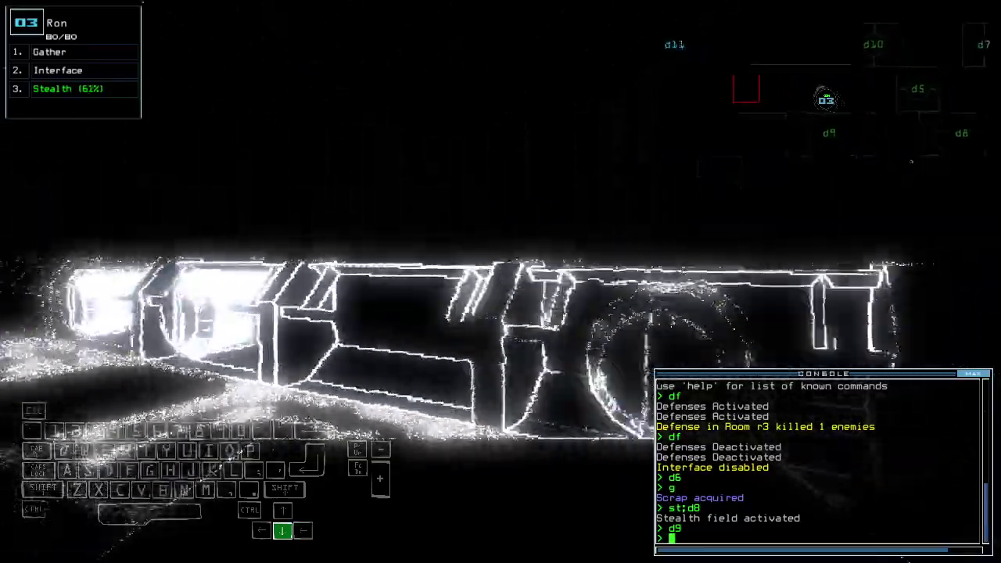
key("Down")
type("st")
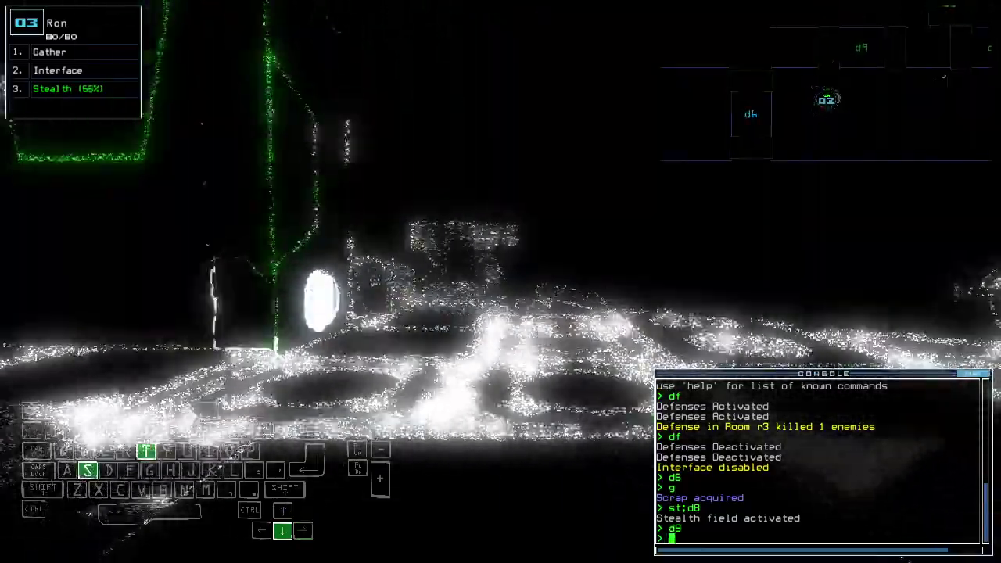
key("Return")
key("Down")
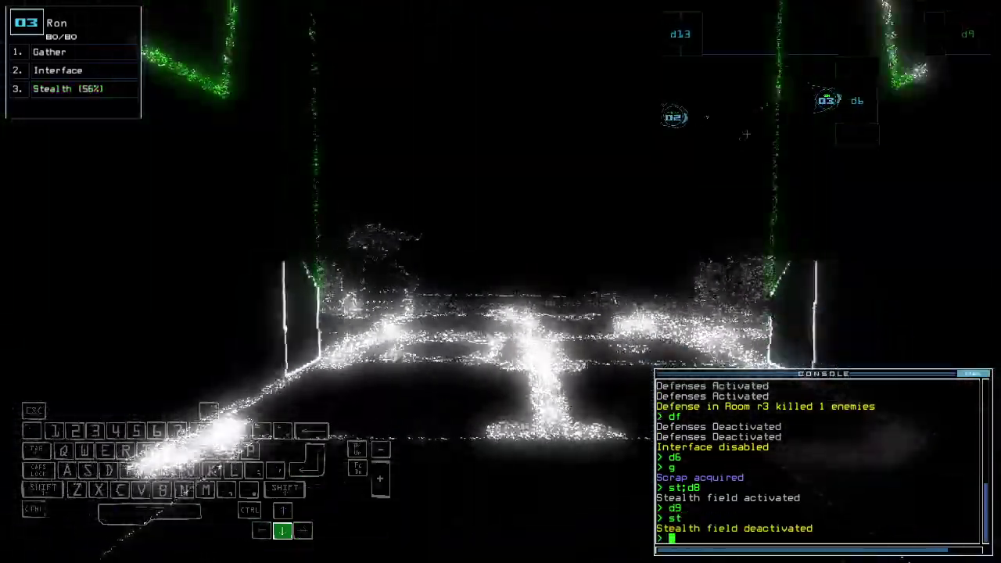
type("cccc")
Close the nearby doors, activate interface and defenses, open d6, and gather scrap
key("Return")
type("dct")
key("Return")
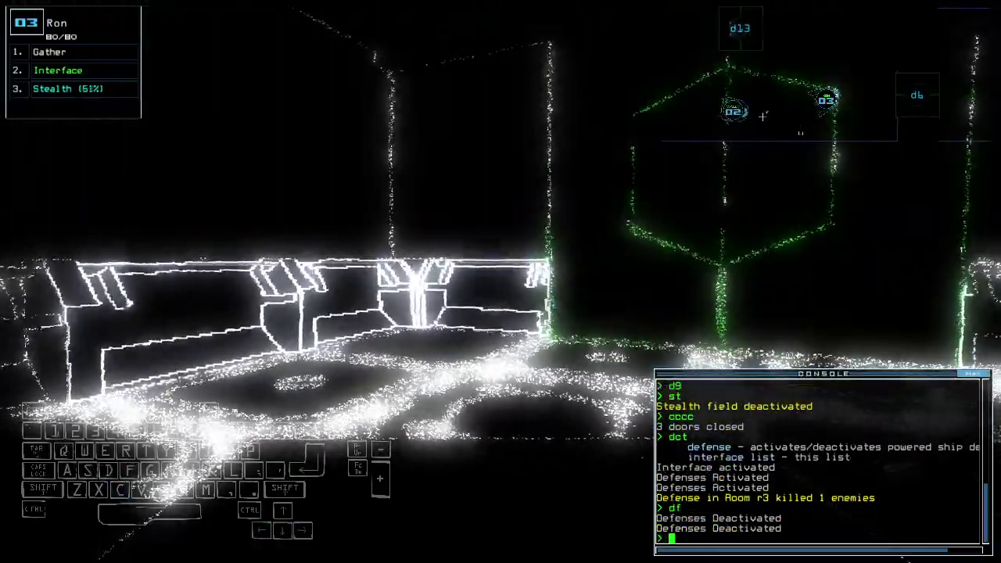
key("Up")
type("d6")
key("Return")
key("Up")
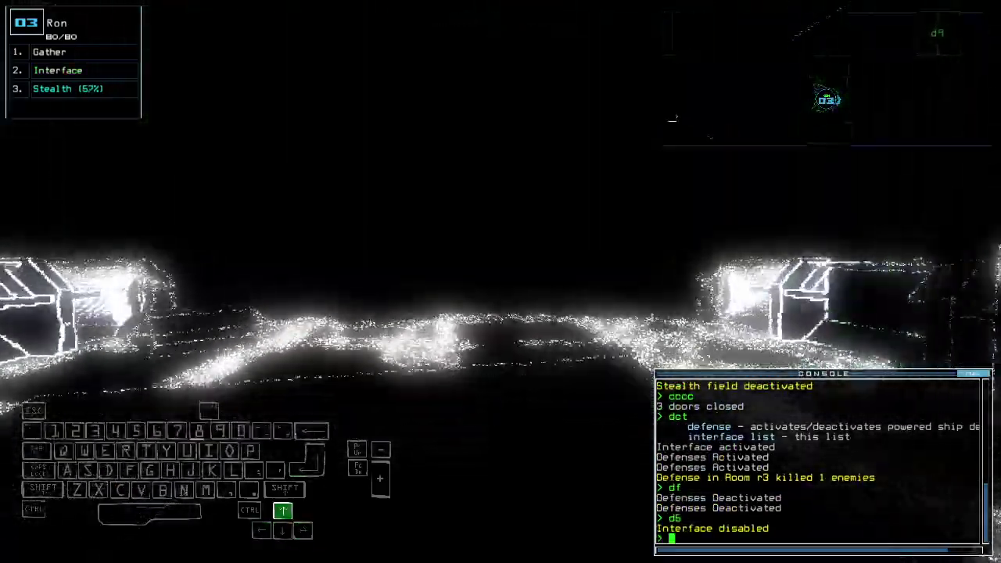
key("Up")
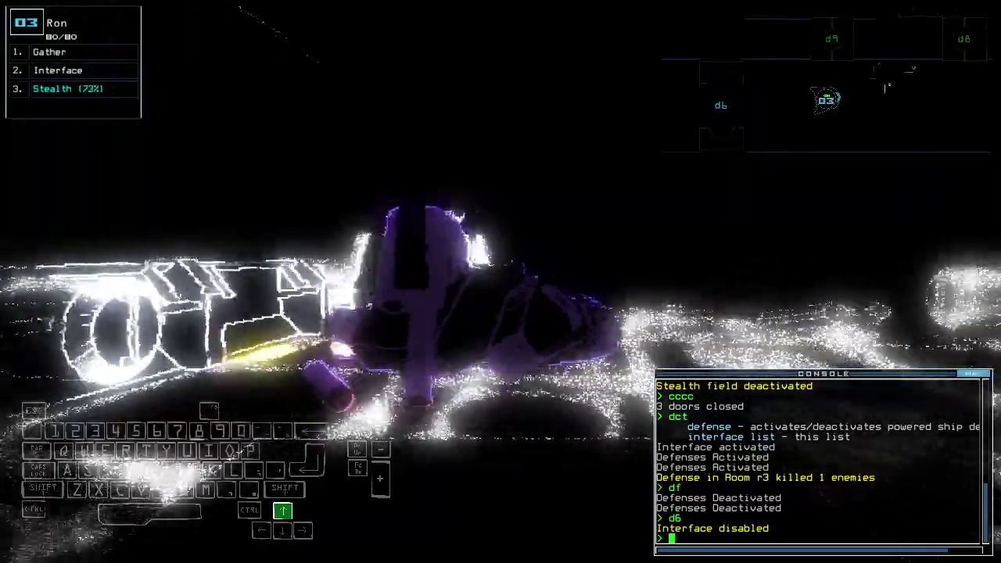
key("Left")
type("g")
key("Return")
Open door d9, turn on stealth, close the two nearby doors, and drive Ron onward
key("Up")
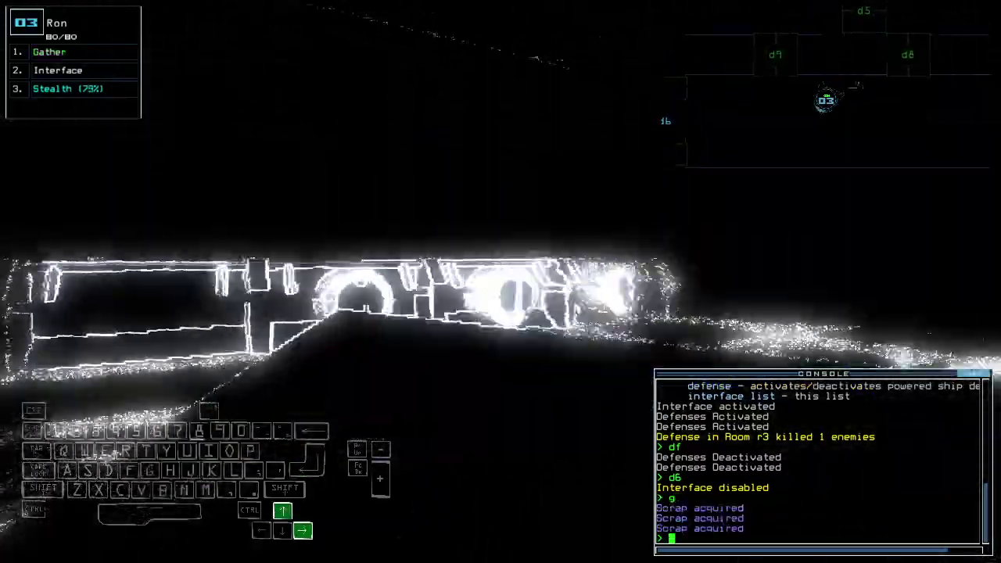
type("d9")
key("Return")
type("st")
key("Return")
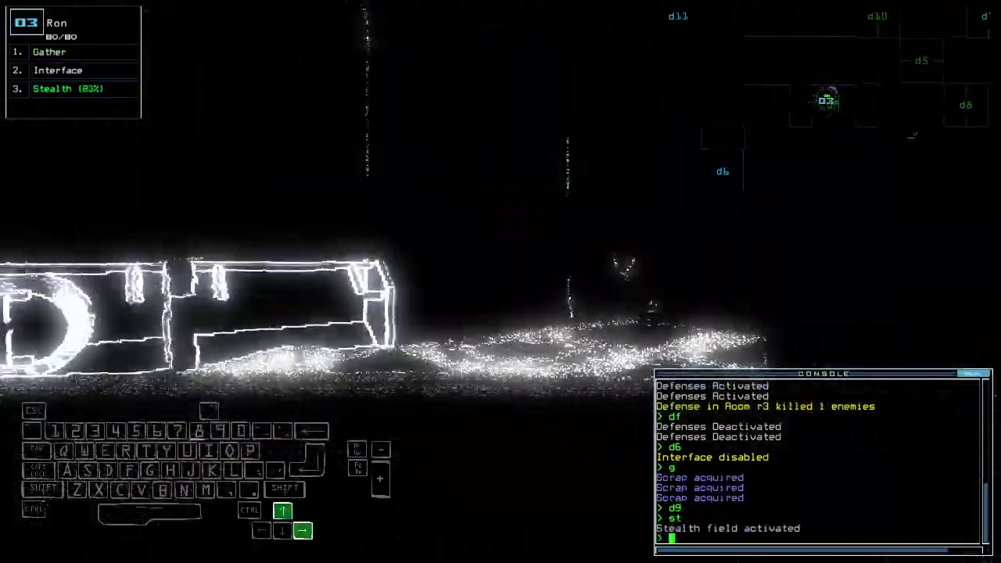
key("Up")
key("Up")
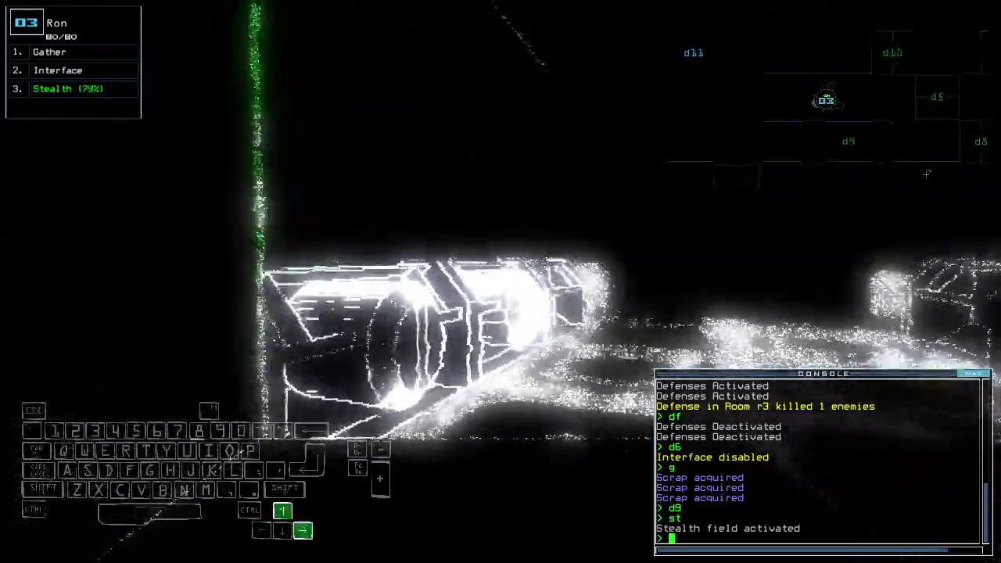
type("cccc")
key("Return")
key("Up")
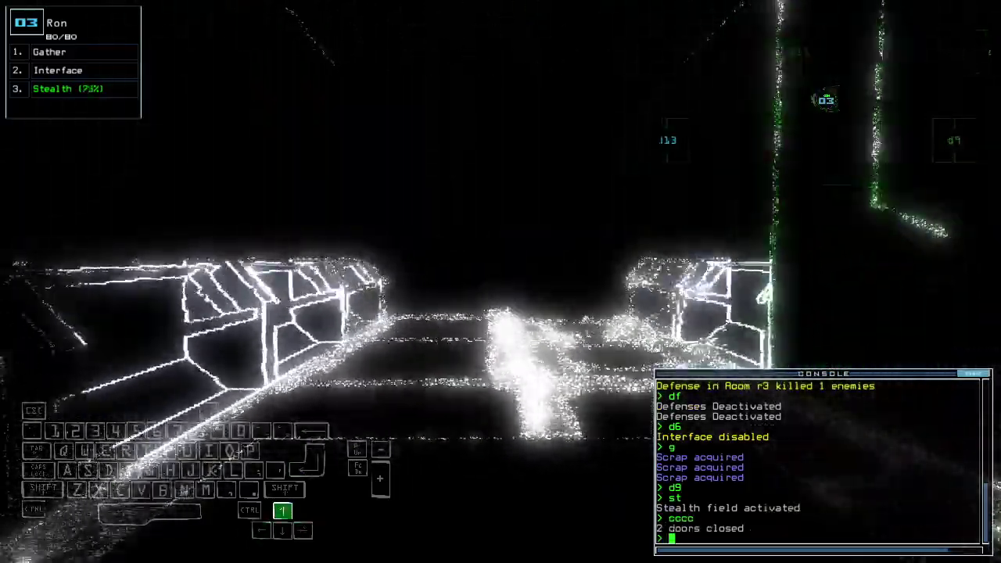
key("Up")
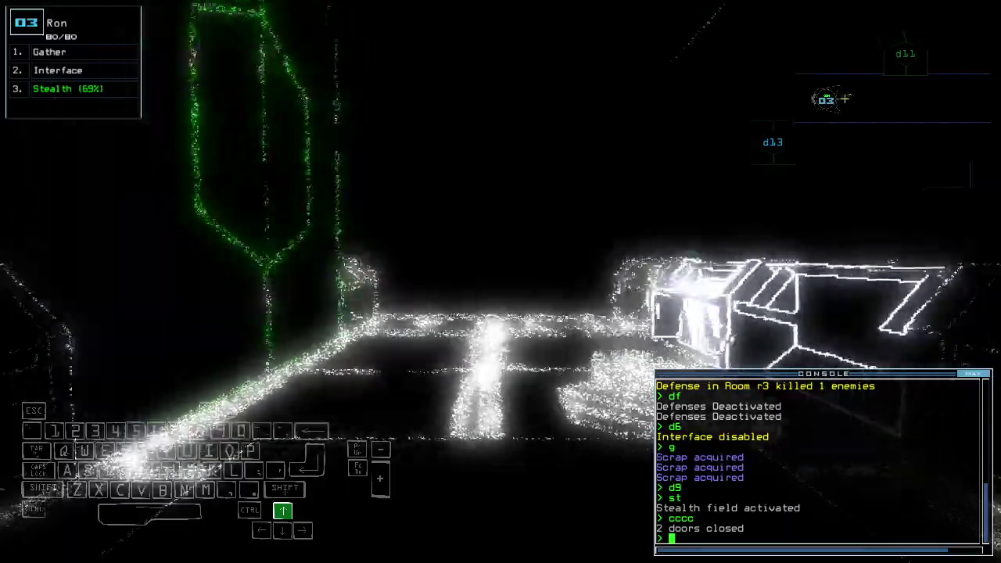
key("Up")
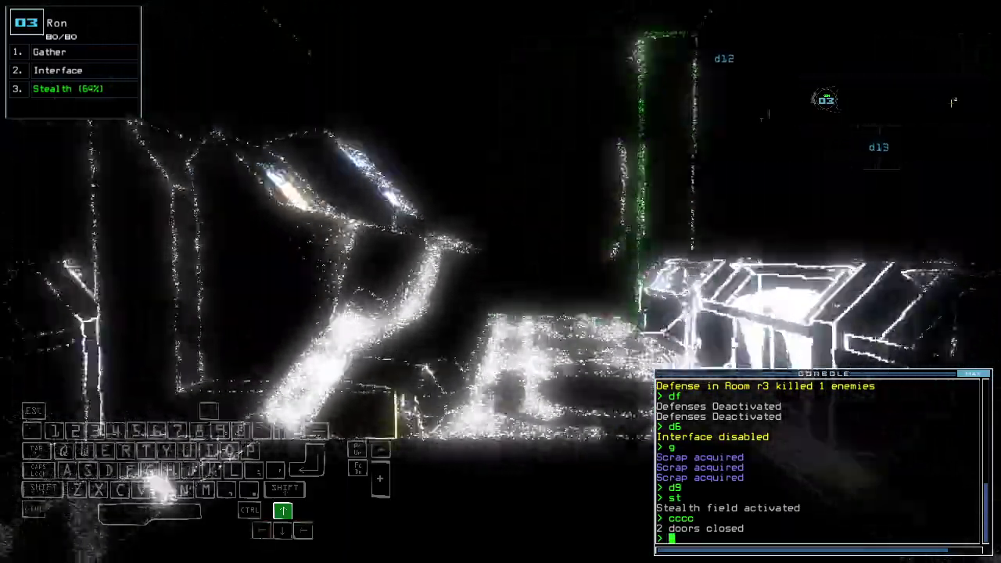
key("Up")
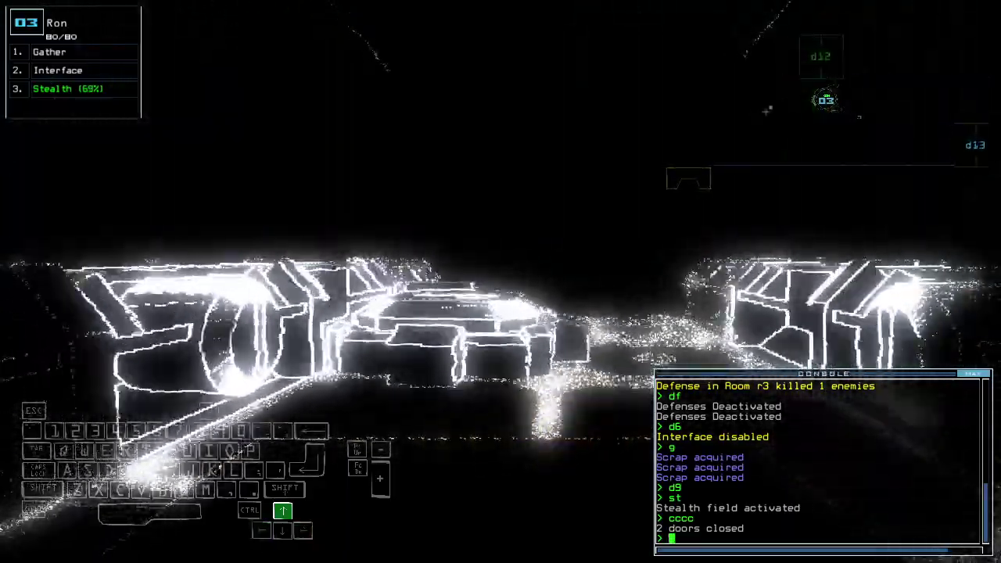
key("Up")
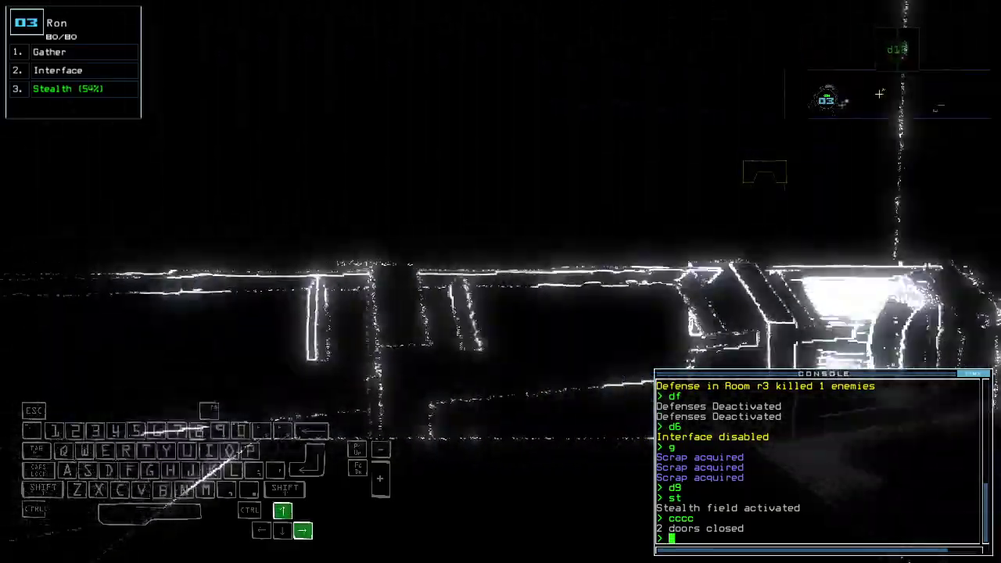
key("Up")
type("g")
Gather the scrap in r6, glance at the schematic, and list r6's items
key("Return")
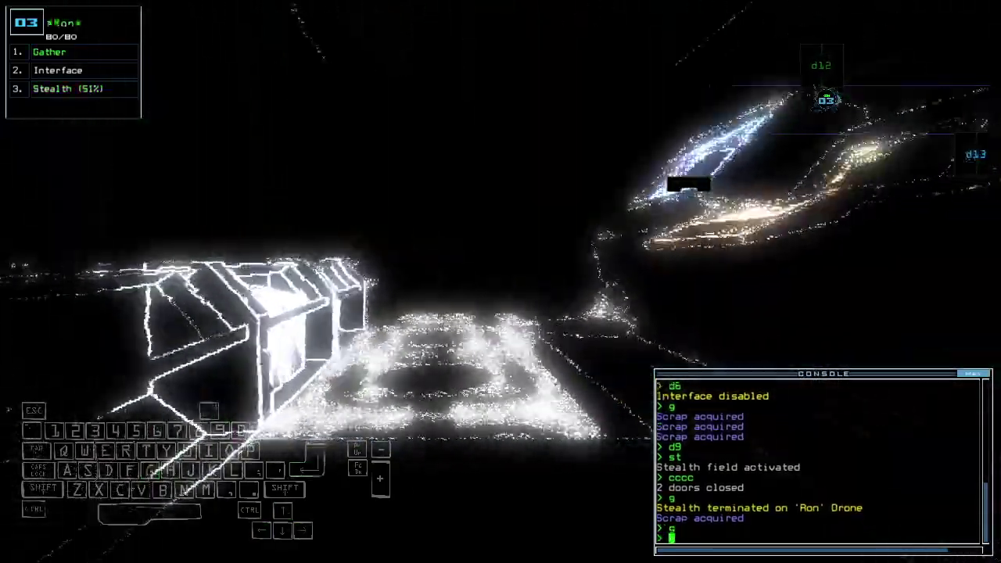
key("space")
key("space")
type("i")
key("Return")
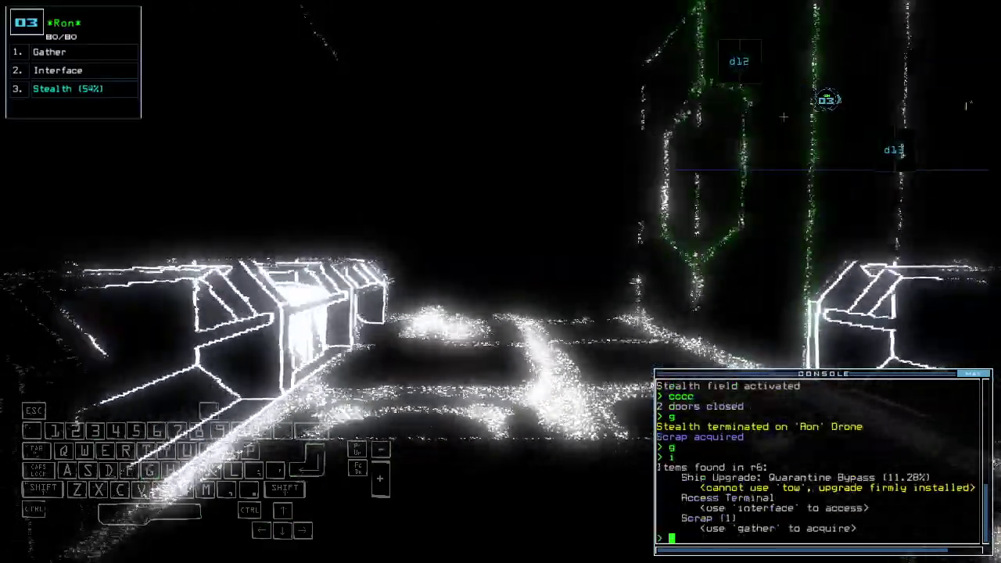
key("space")
key("space")
type("g")
key("Return")
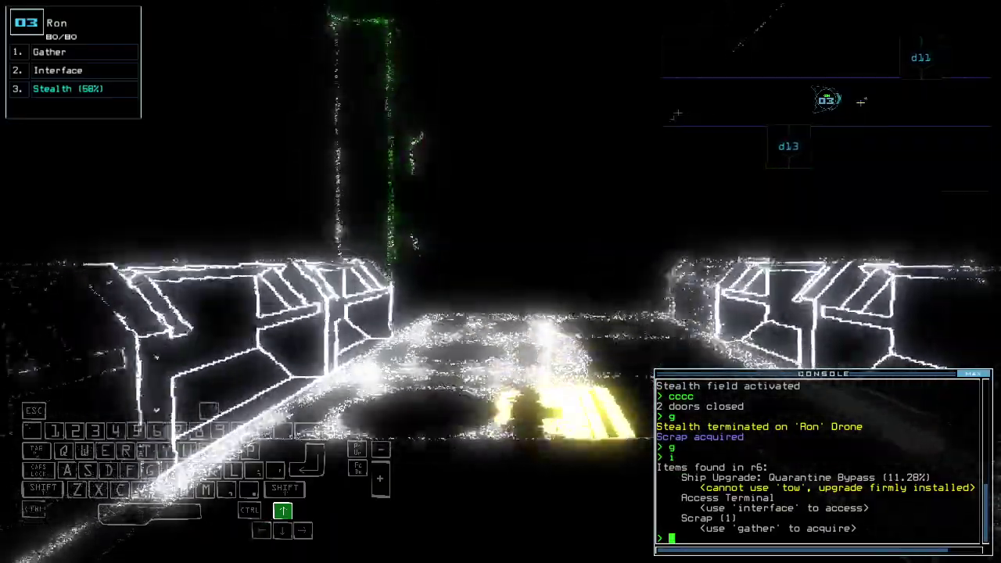
key("Down")
key("Down")
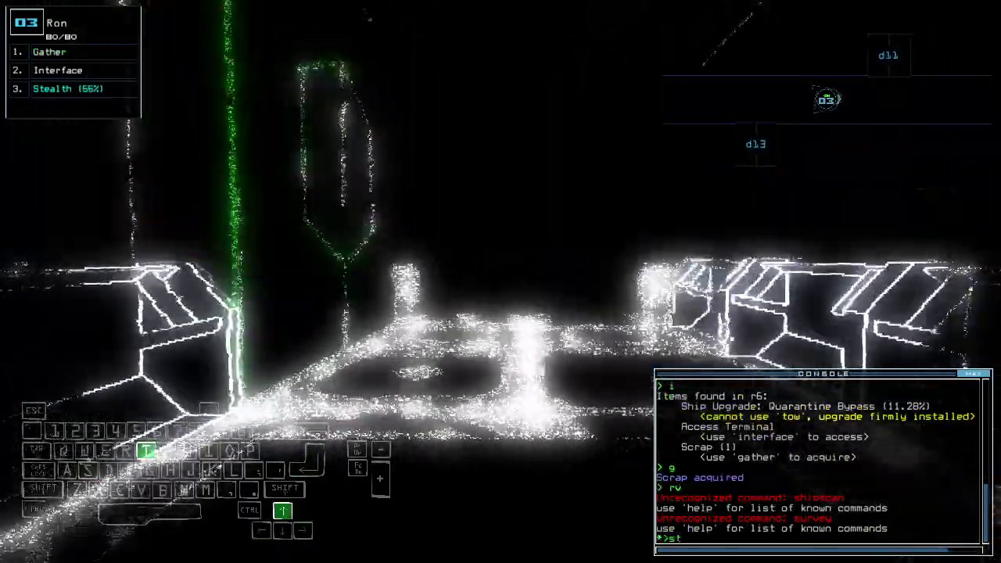
type("st;d1")
Open door d11 under stealth and display the derelict ship's status
key("Up")
key("Left")
type("1")
key("Return")
key("Up")
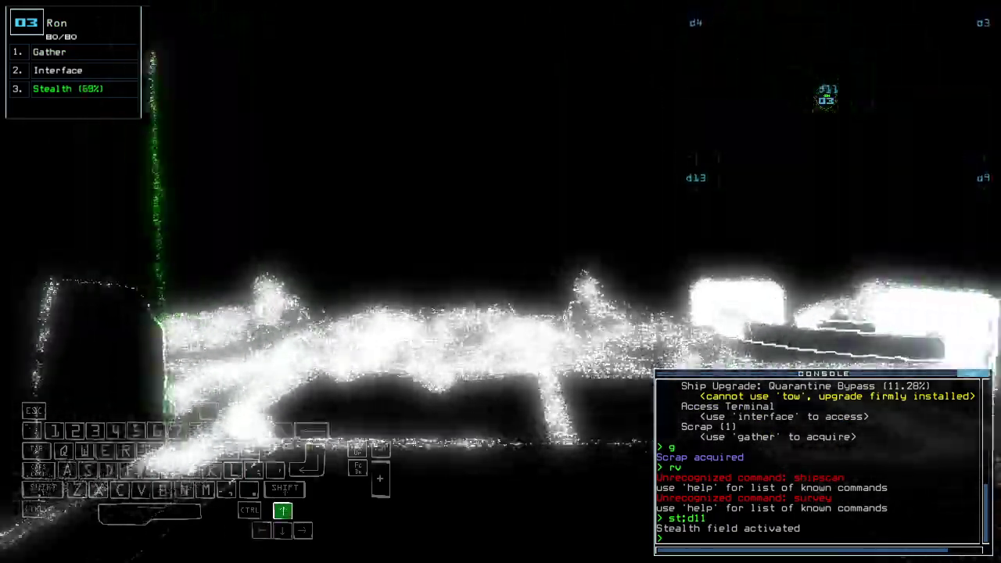
key("Left")
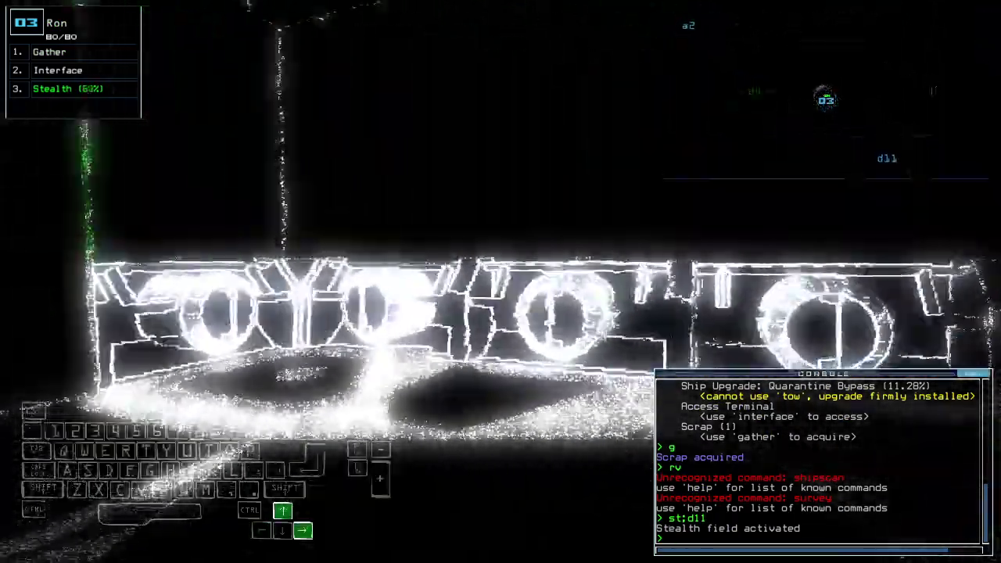
type("status")
key("Return")
key("Up")
key("Up")
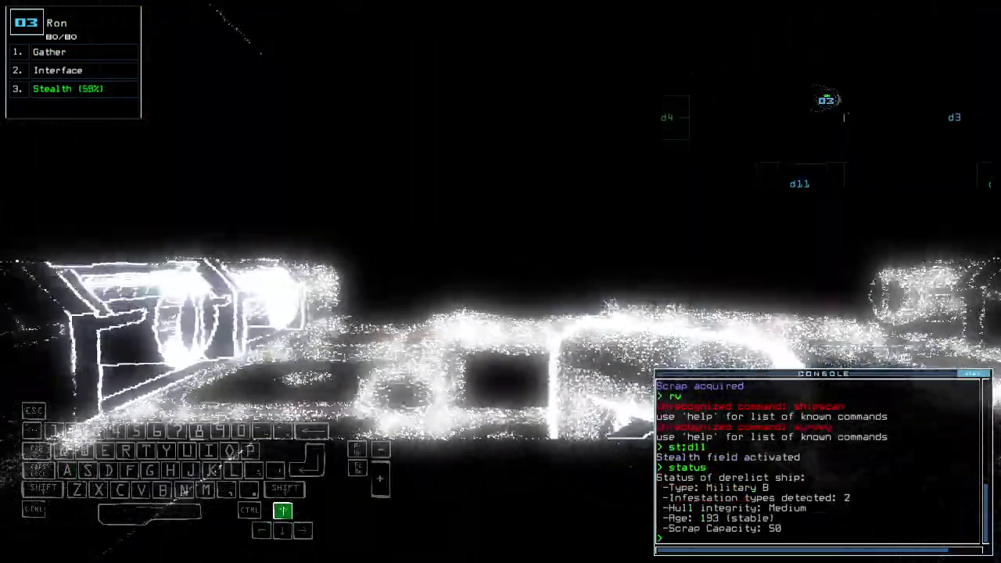
key("Right")
Close the nearby door, open door d4, and drive Ron through the rooms
key("Up")
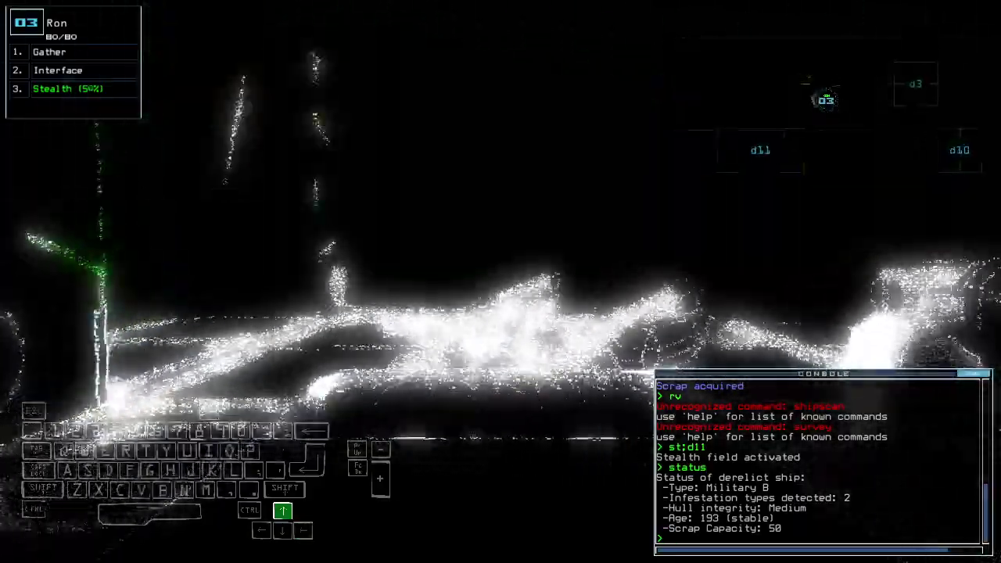
type("cccc")
key("Return")
key("Up")
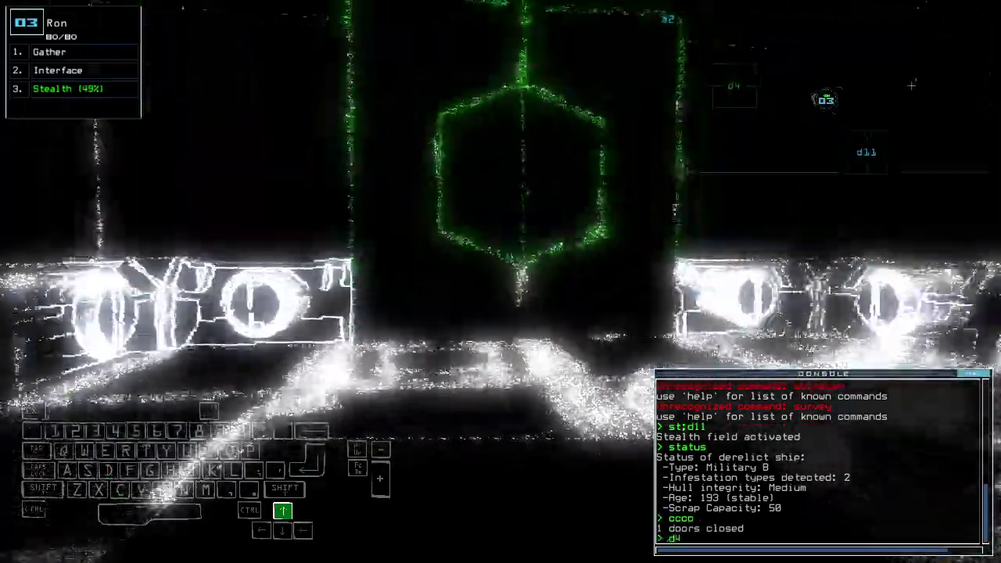
type("d4")
key("Return")
key("Up")
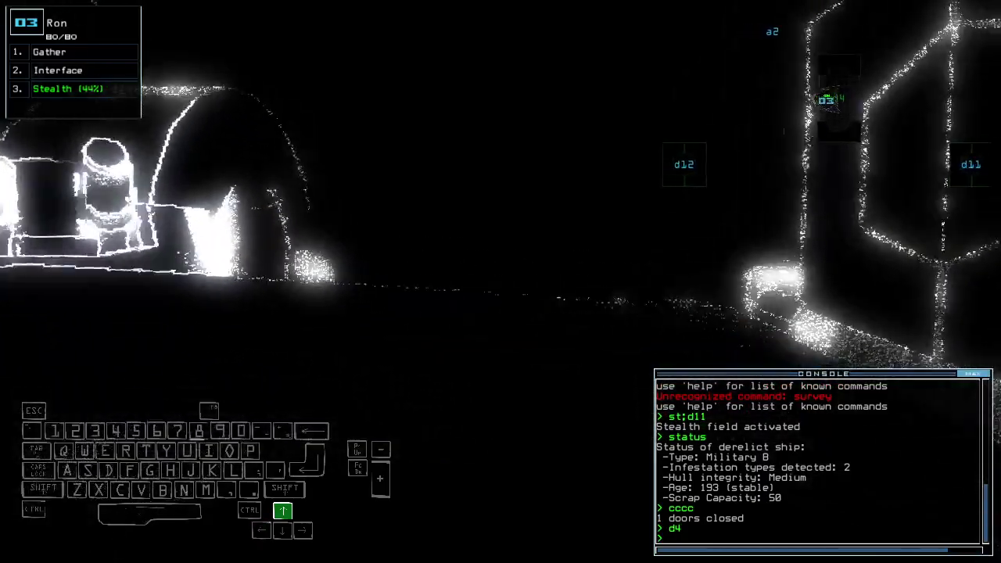
key("Left")
type("g")
Start Ron gathering fuel, open doors d13 and d11, and redock at airlock a2
key("Return")
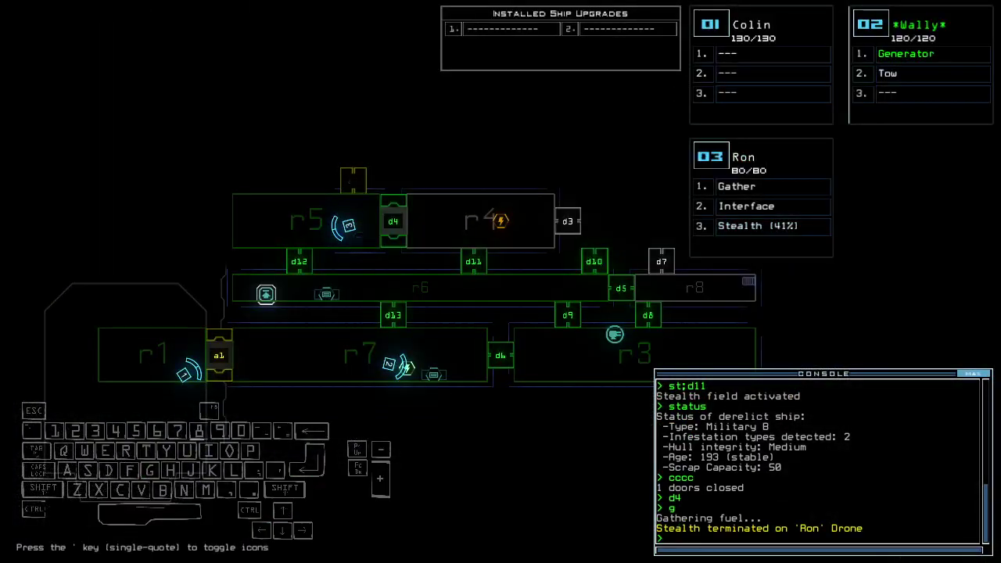
type("13 d11")
key("Return")
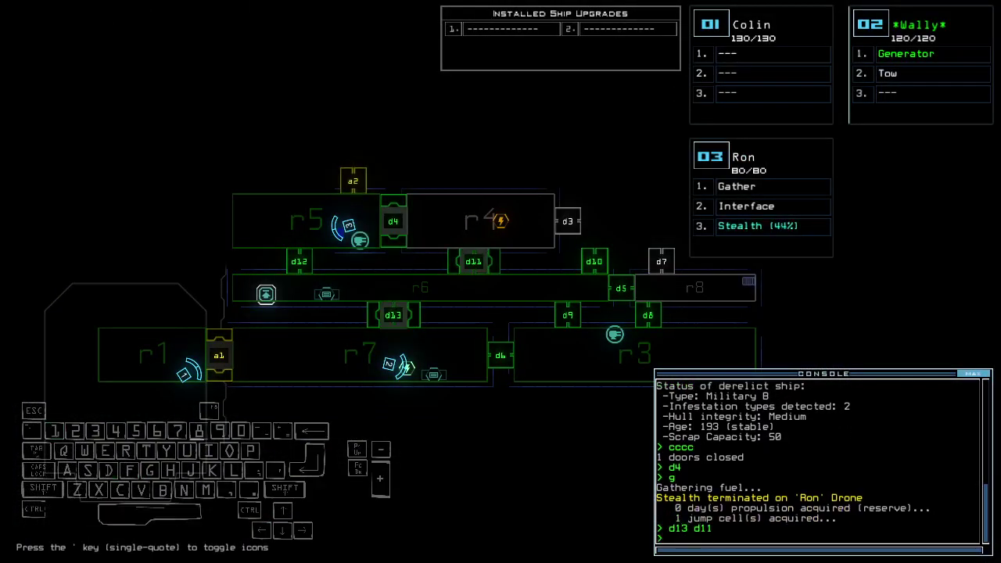
type("2 a2")
key("Return")
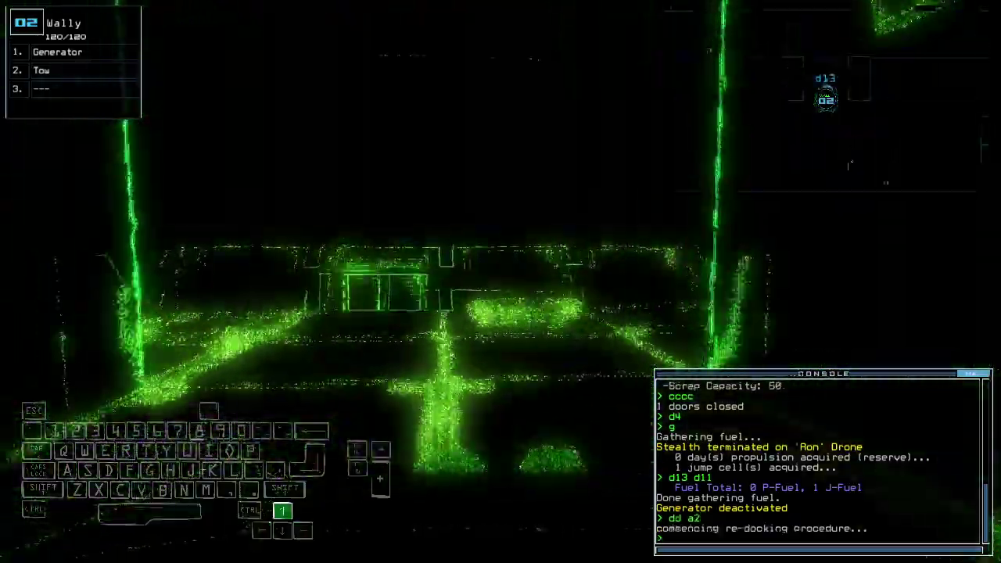
key("Right")
key("Left")
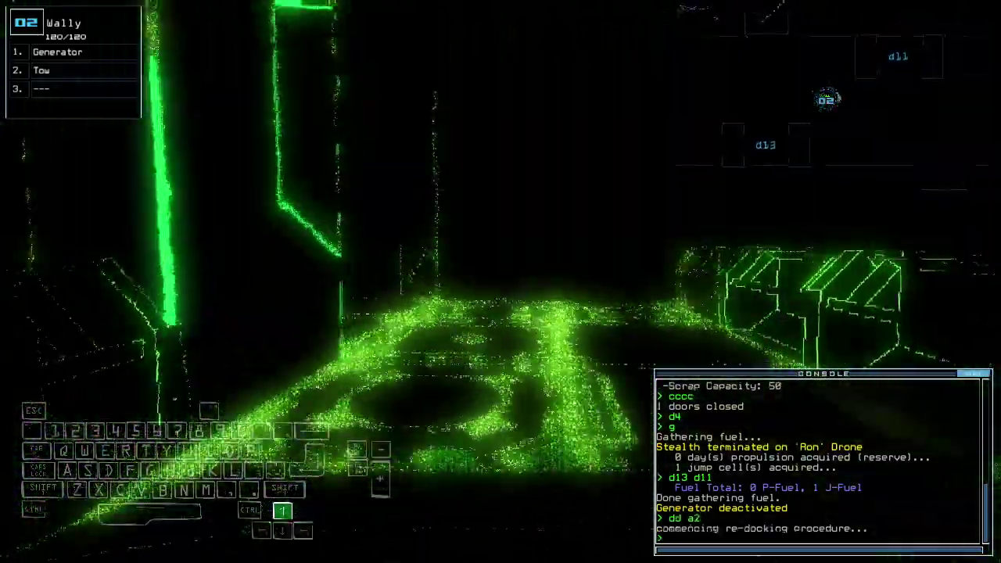
type("generator")
Activate the generator and open all doors leading to room r1
key("Left")
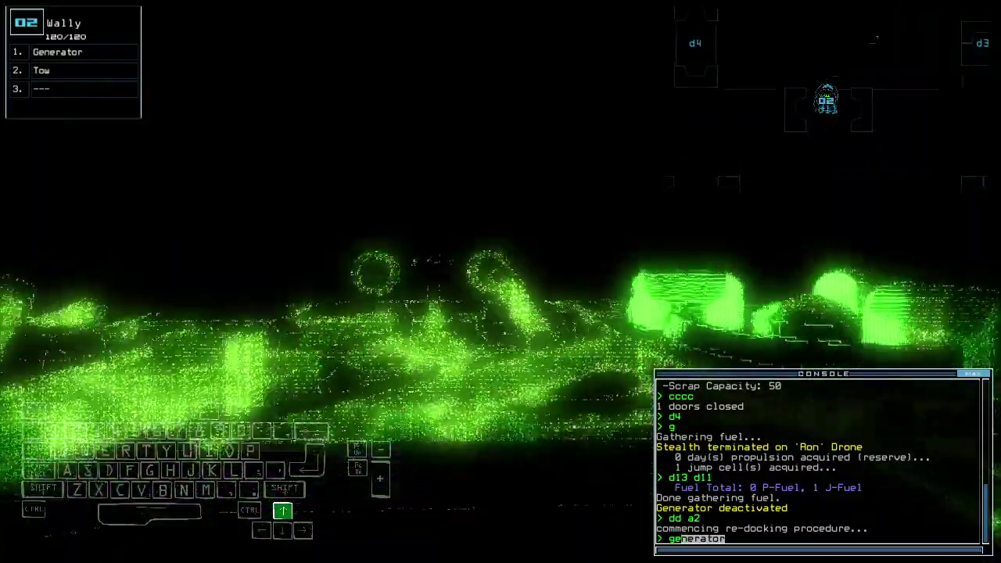
key("Return")
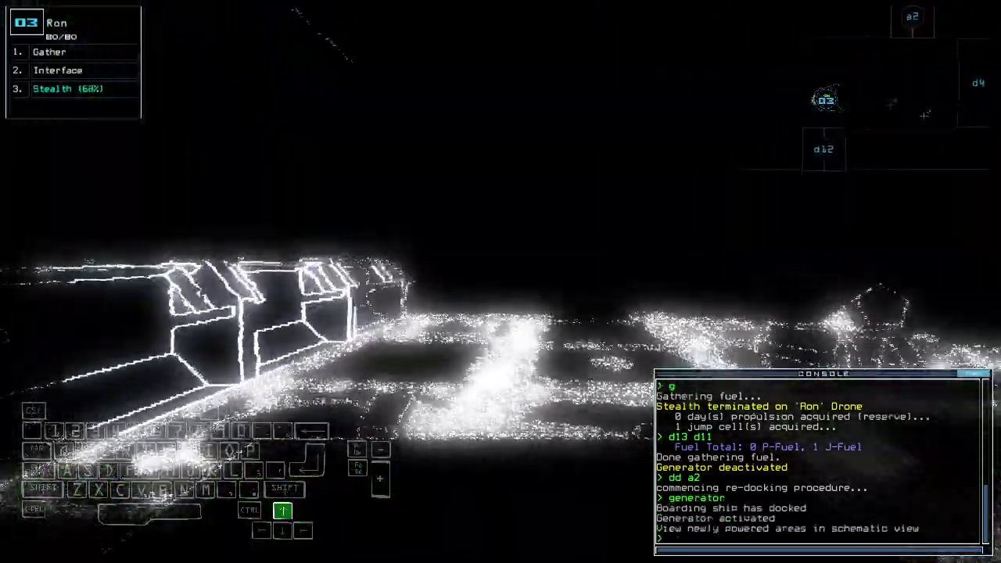
key("Up")
key("Right")
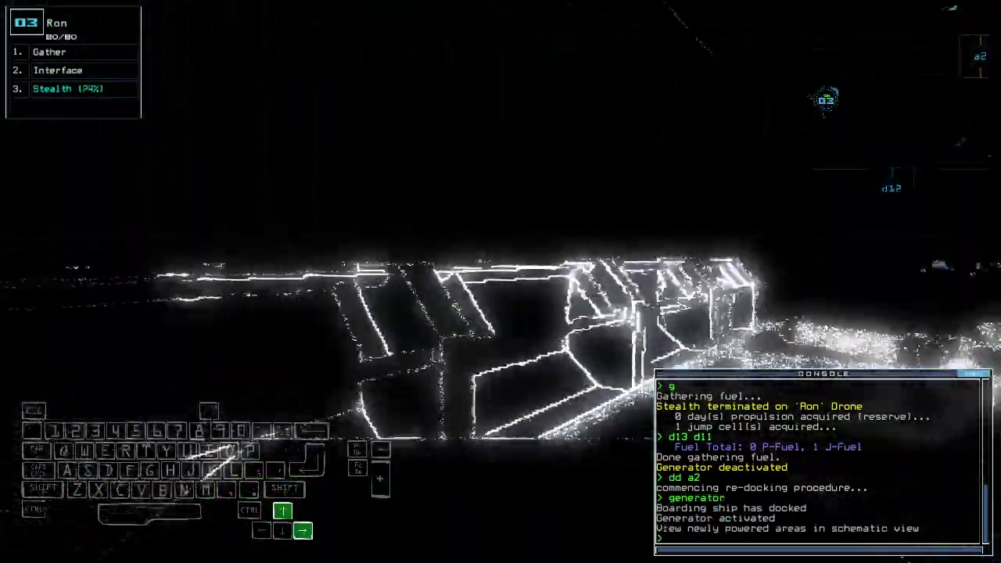
type("arr")
key("Return")
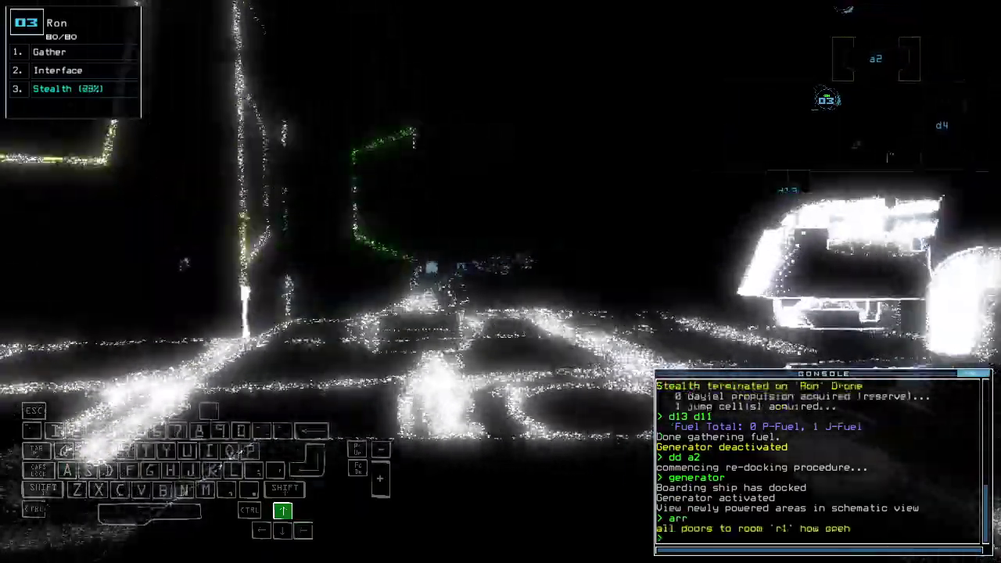
Drive the third drone ahead and open door d3 under stealth
key("Up")
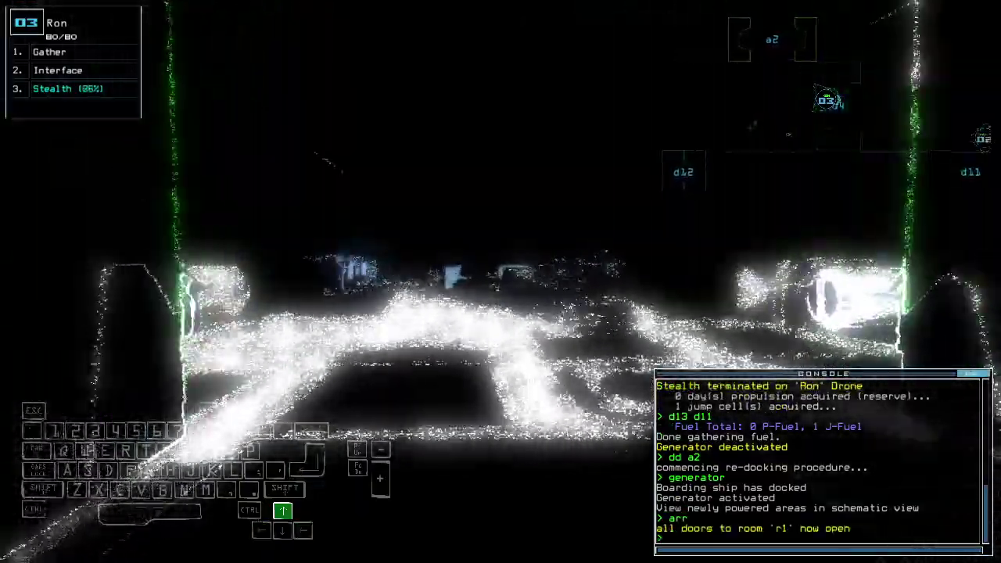
key("Up")
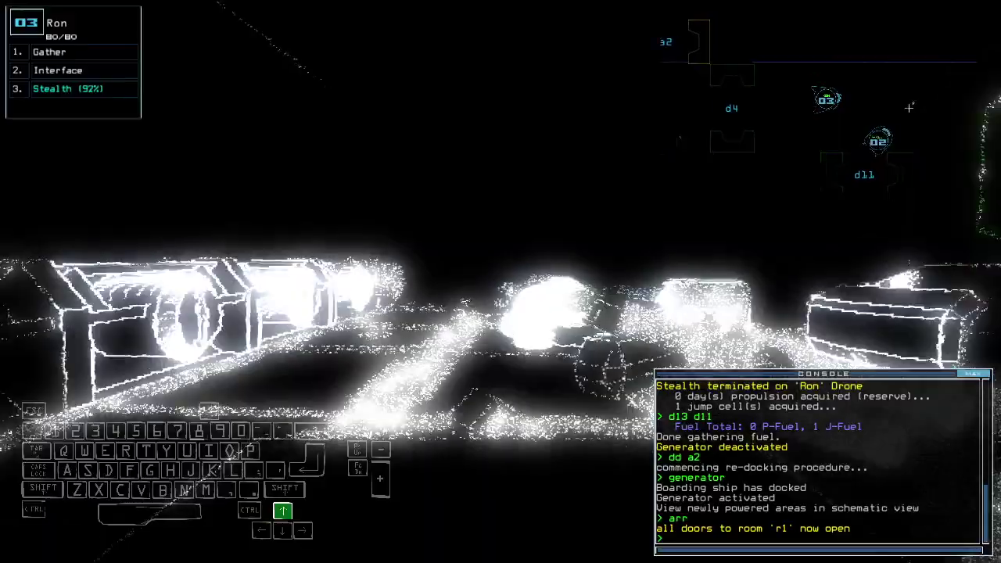
key("space")
key("space")
type("st")
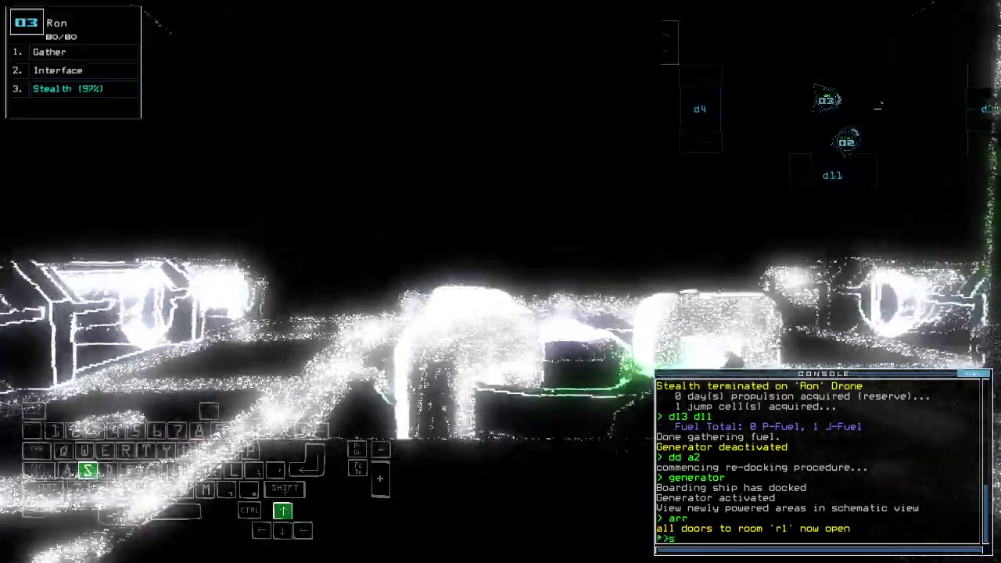
type("d3")
key("Return")
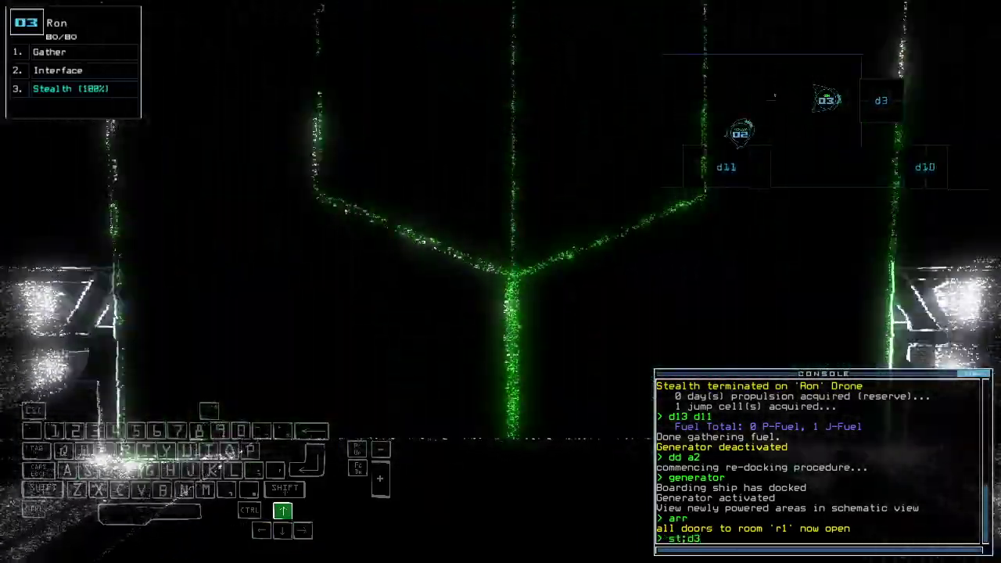
type("d3")
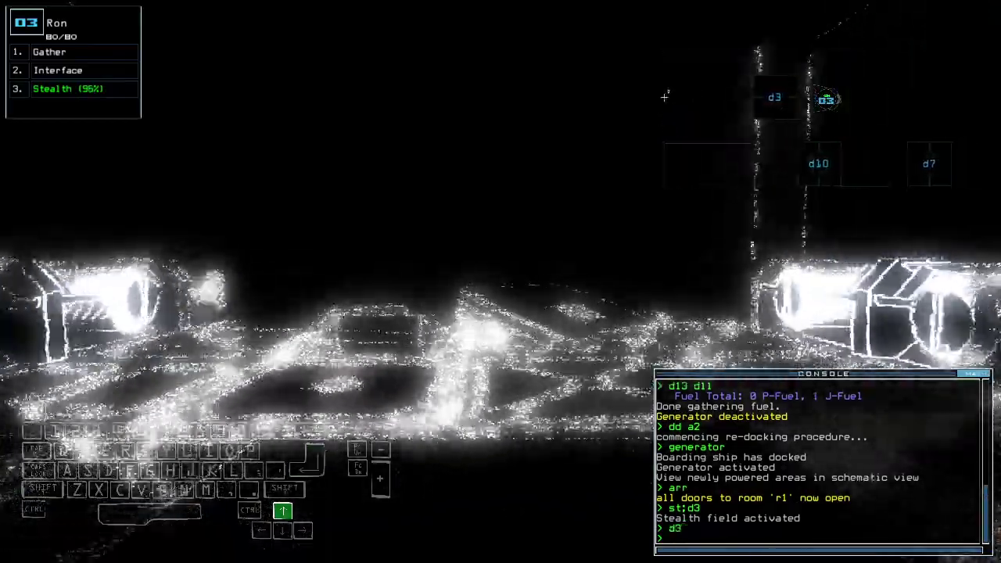
key("Up")
key("Right")
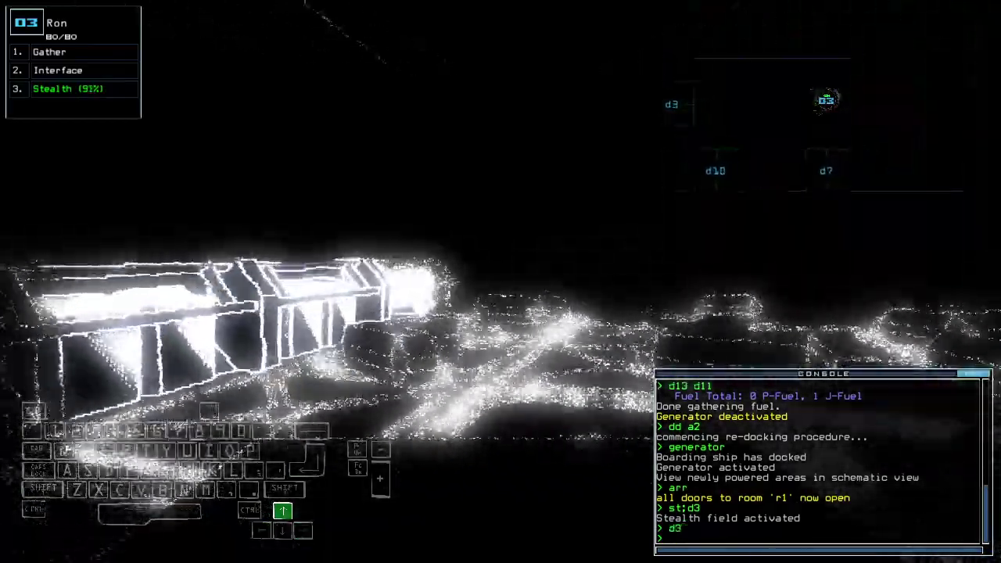
Switch off stealth, toggle d3, reopen the doors to r1, and send drone 2 back
key("Up")
key("Right")
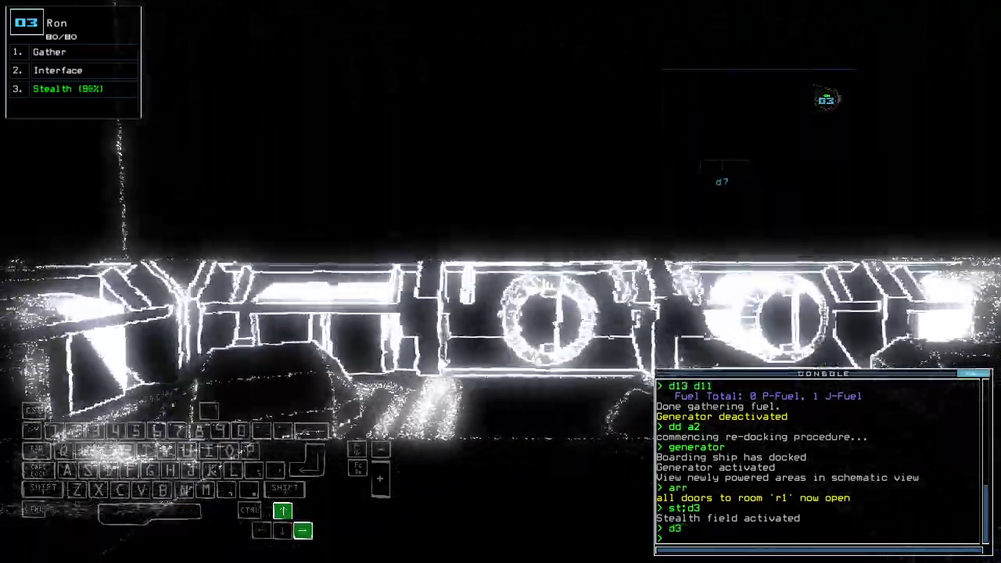
type("st")
key("Return")
key("Up")
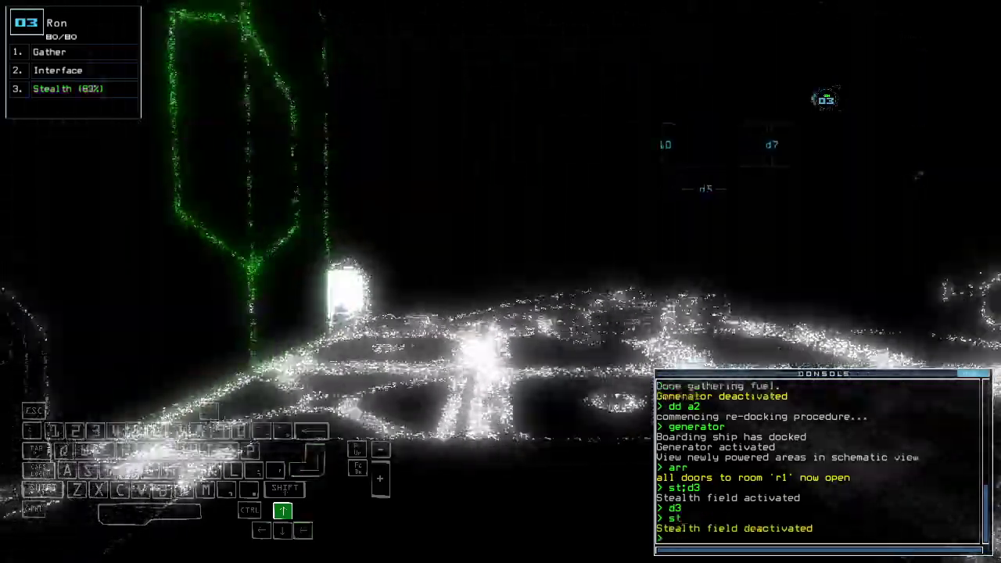
type("3")
key("Return")
type("arr")
key("Return")
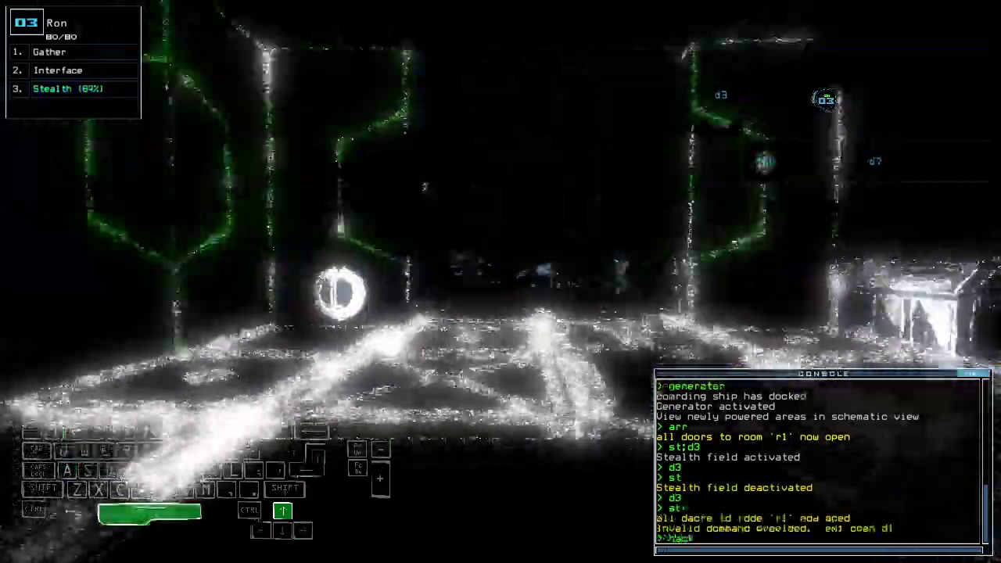
type("back 2")
key("Return")
key("Up")
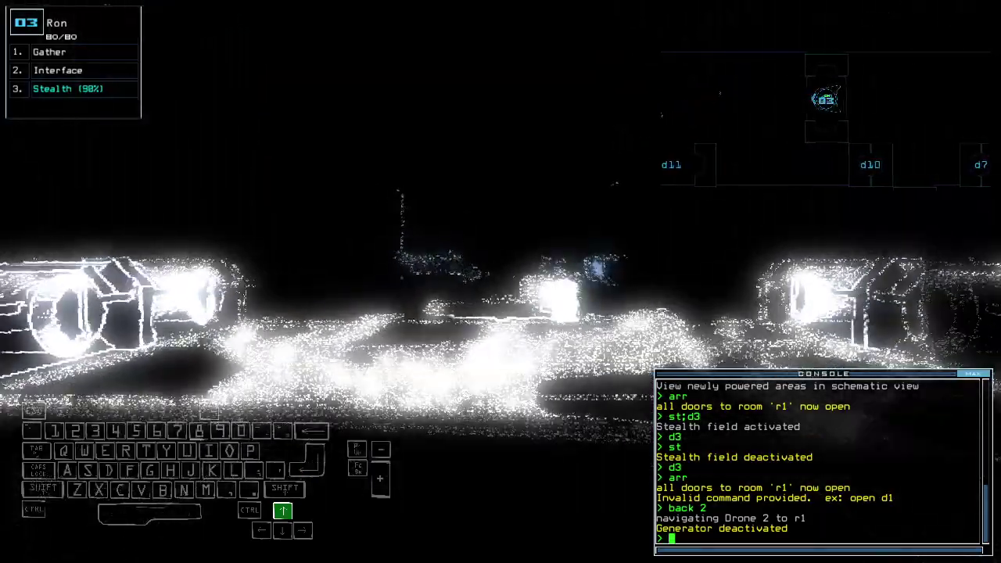
type("back")
Recall drone 3 to r1, leave the derelict with 7 scrap, and open the leaderboard
key("Return")
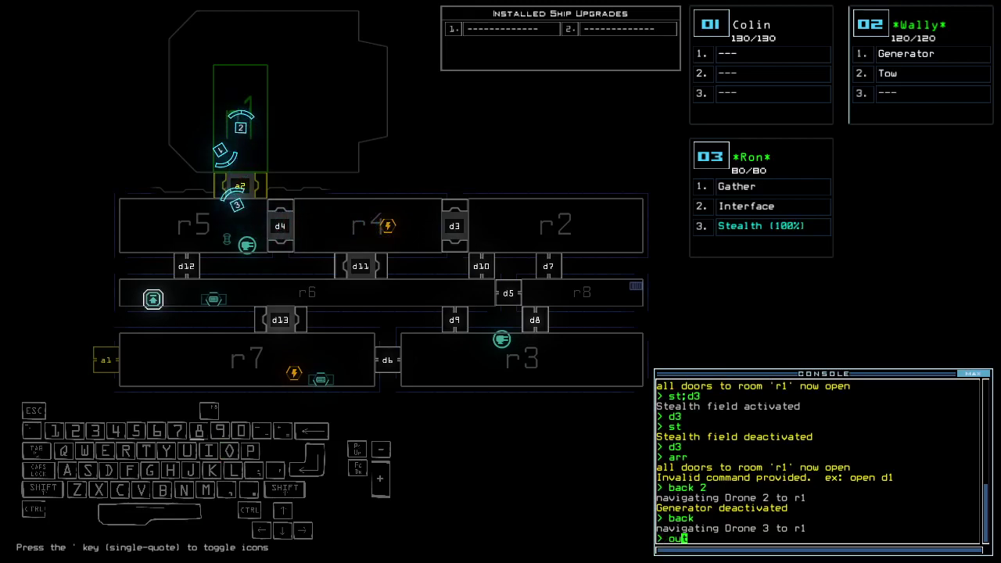
key("Return")
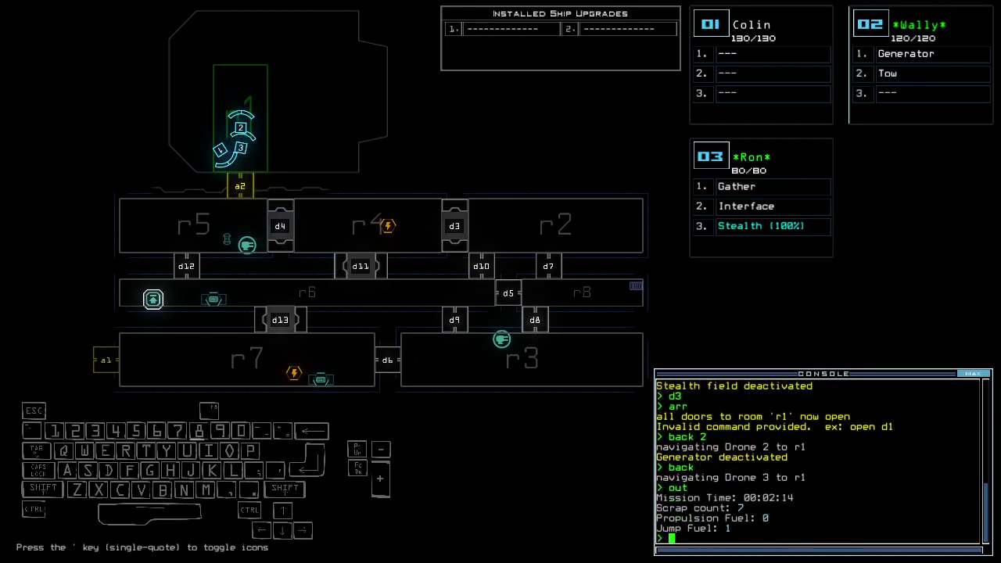
key("o")
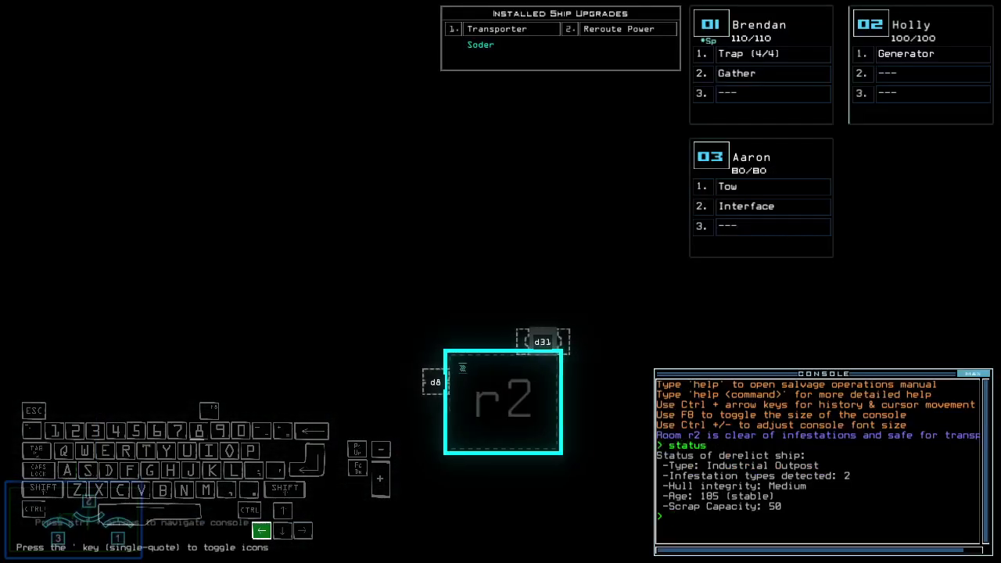
Give drone 1 the interface and drone 2 the tow using 'set 3;set 2;sup 3'
key("Left")
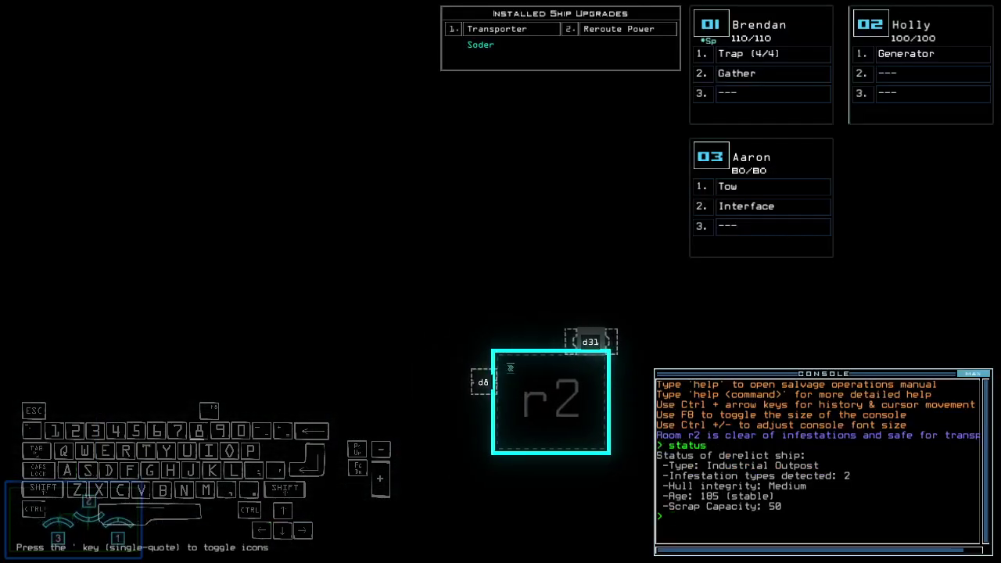
key("Left")
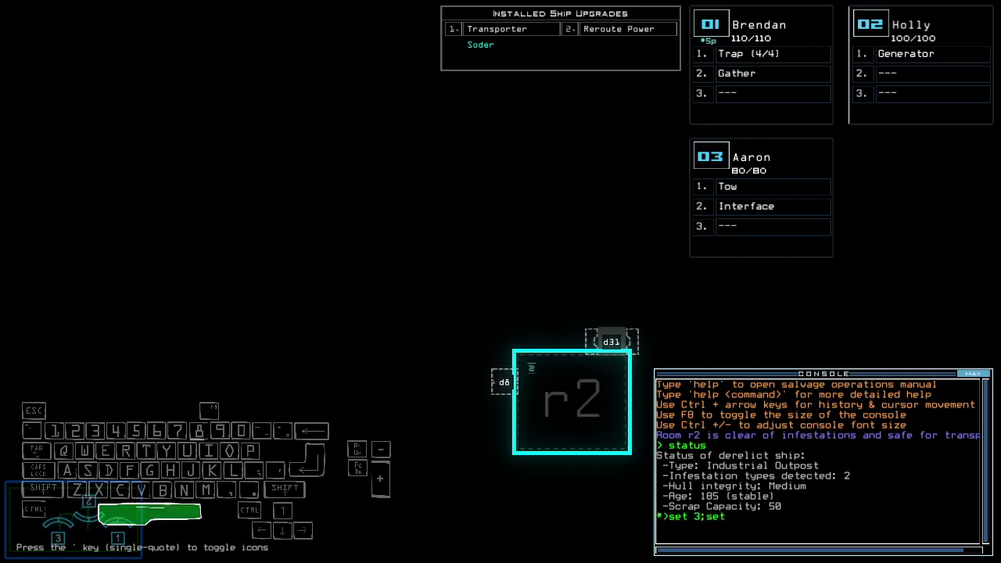
type("2;sup 3")
key("Return")
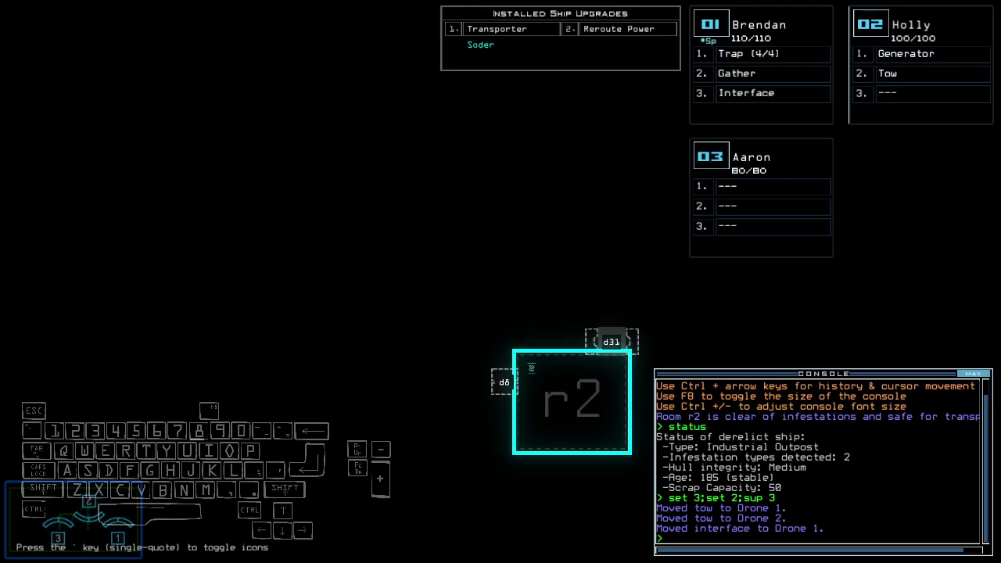
Drive drone 1 forward through the ship, then return to the schematic
key("1")
key("Up")
key("Up")
key("Up")
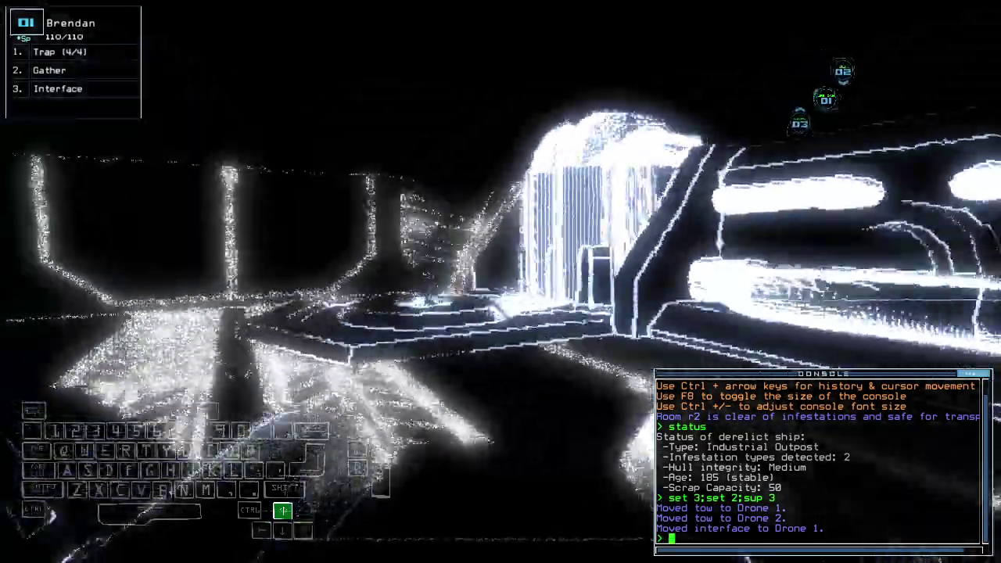
key("Up")
key("Up")
key("Up")
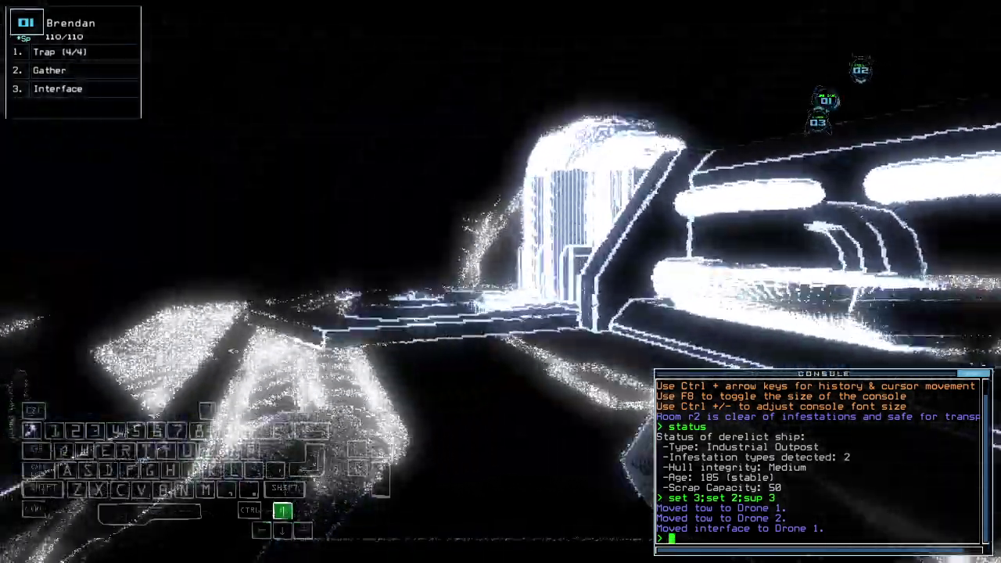
key("space")
type("transport 1 2 r2")
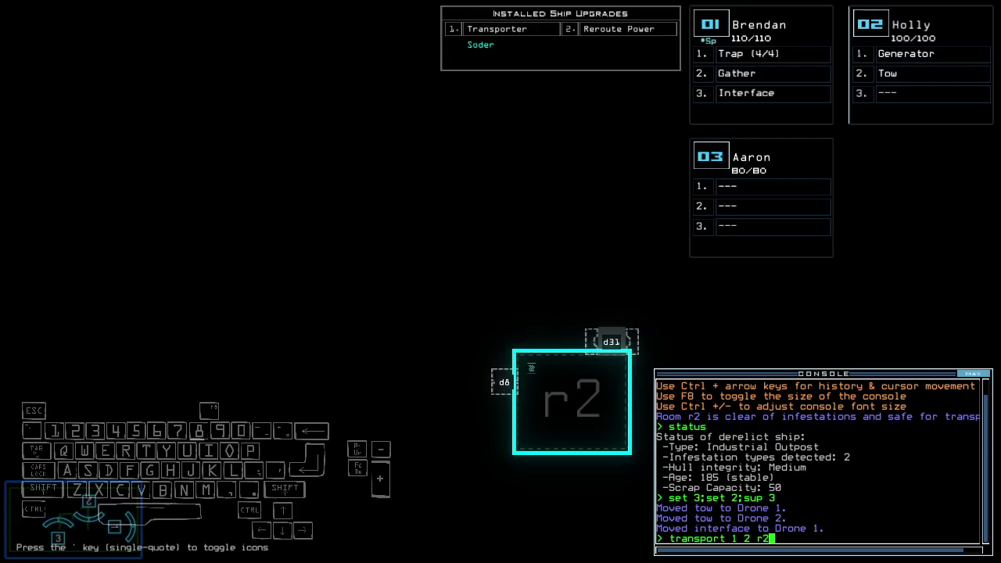
Transport drones 1 and 2 into r2, then power its generator and interface
key("Return")
type("2generator")
key("Return")
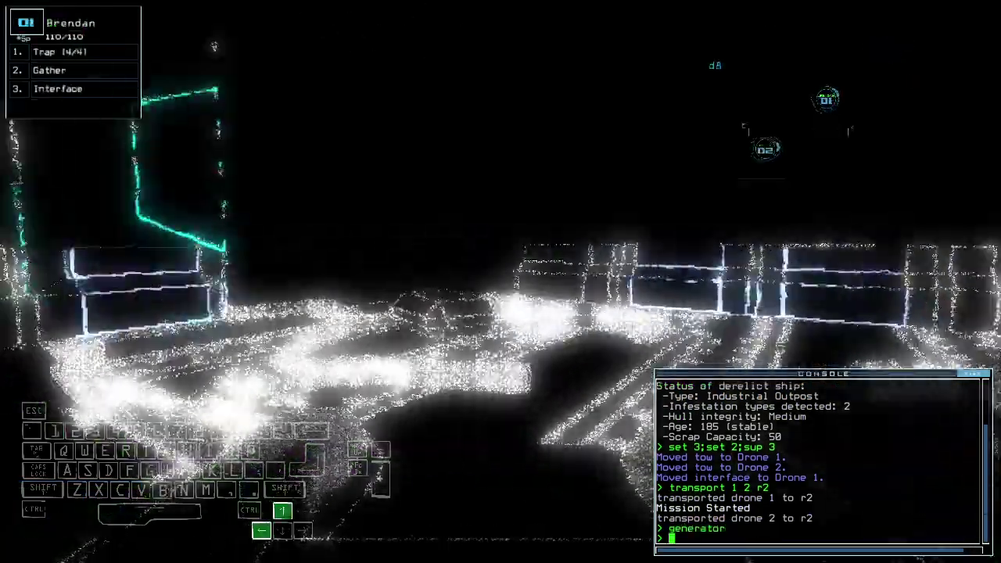
key("Up")
key("Up")
key("Up")
type("rv")
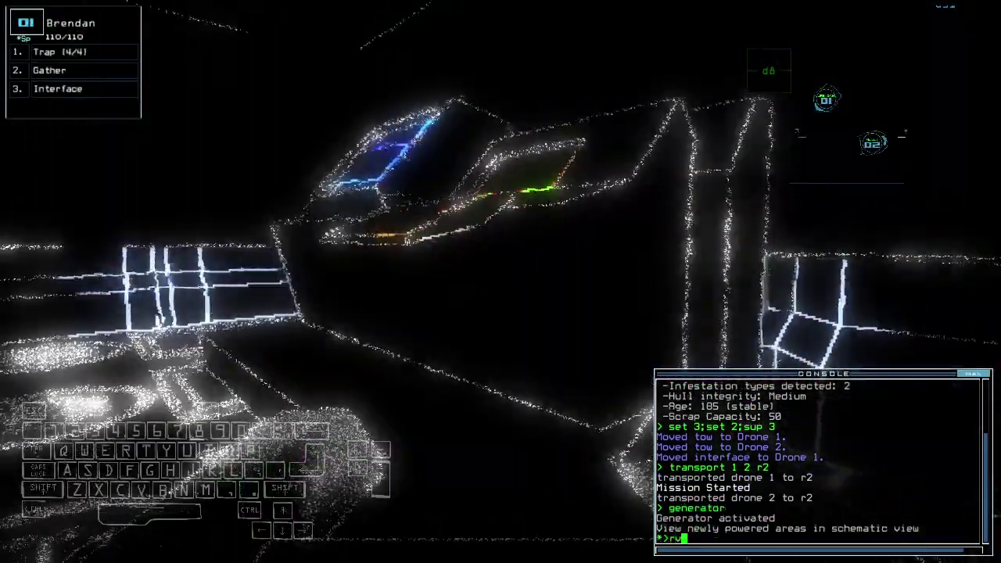
key("Return")
type("interface")
Kill the enemy in r21 with ship defenses, then switch them off
key("Return")
type("survey")
key("Return")
type("te")
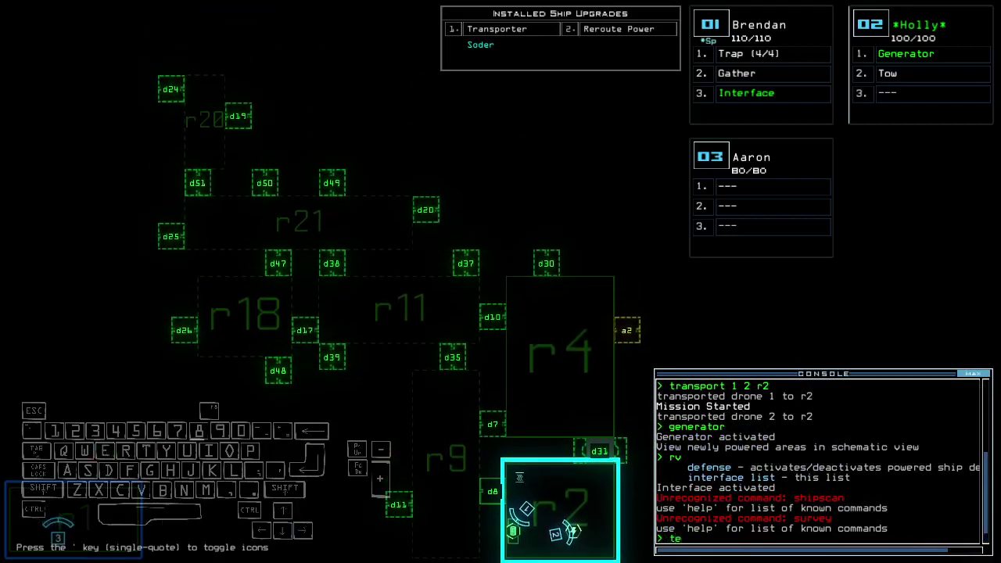
key("Return")
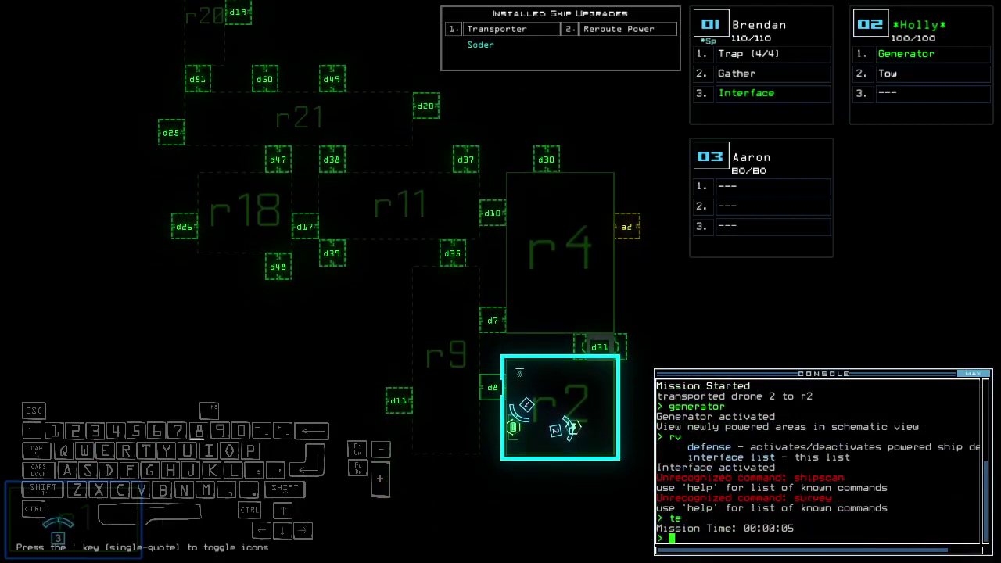
type("df")
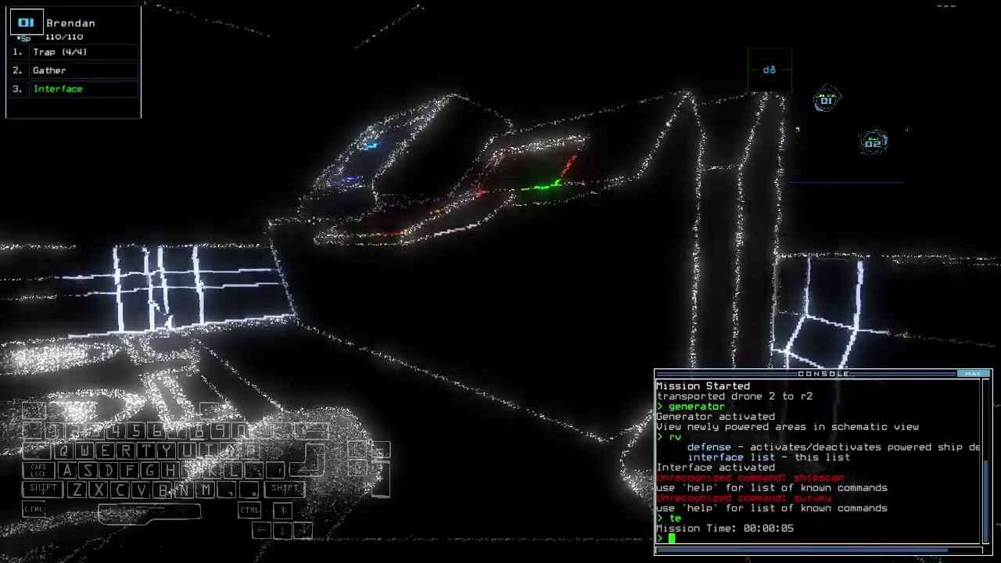
key("Return")
type("df")
key("Return")
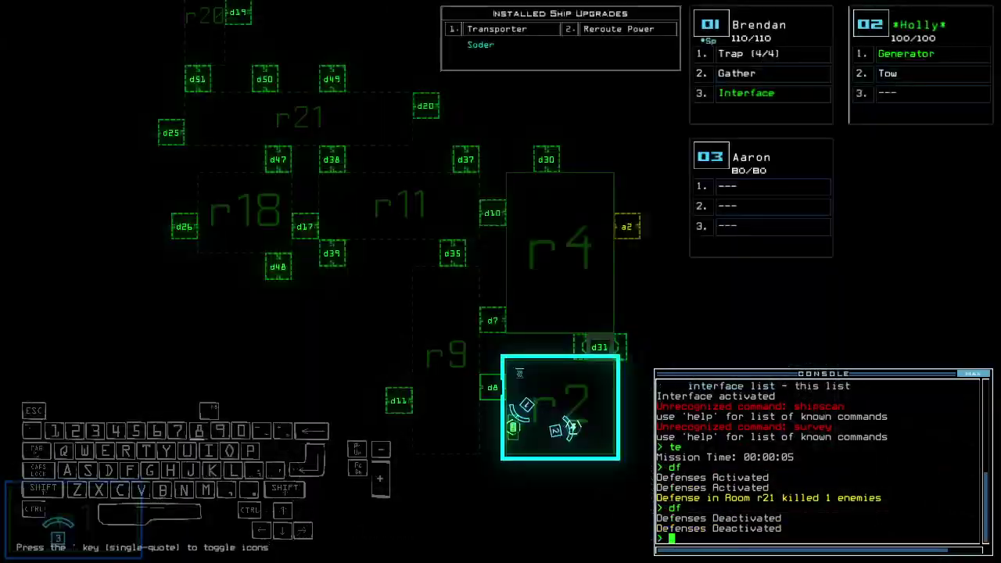
Disable the interface and open door d8
key("space")
key("space")
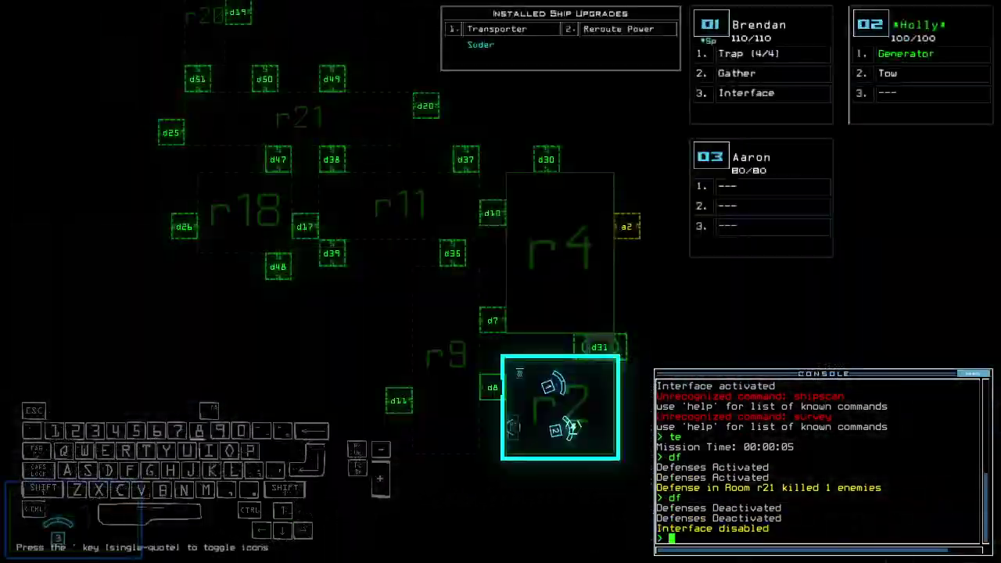
key("space")
key("Up")
type("d8")
key("Return")
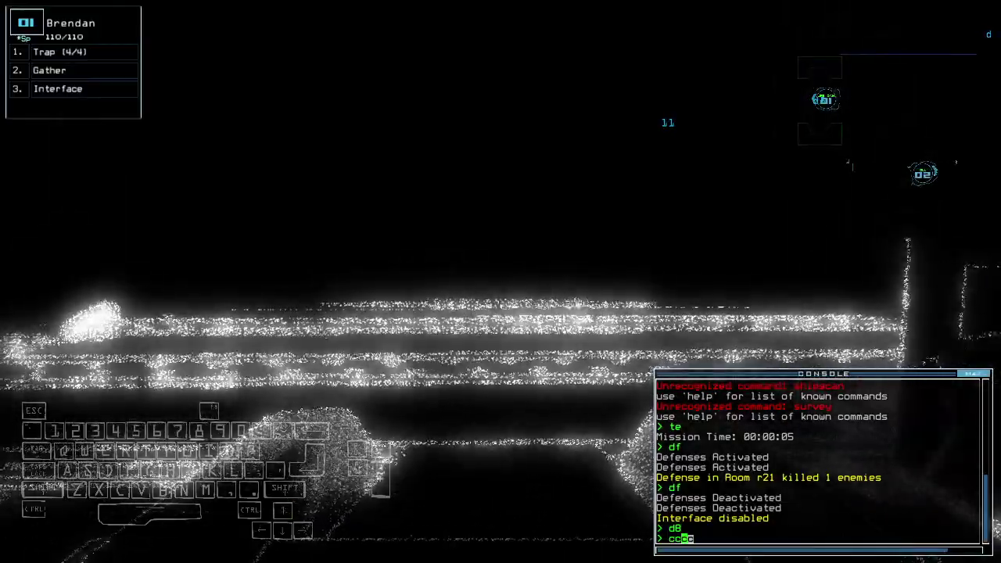
Position drone 1 and close the two nearby doors
key("BackSpace")
key("BackSpace")
key("space")
key("space")
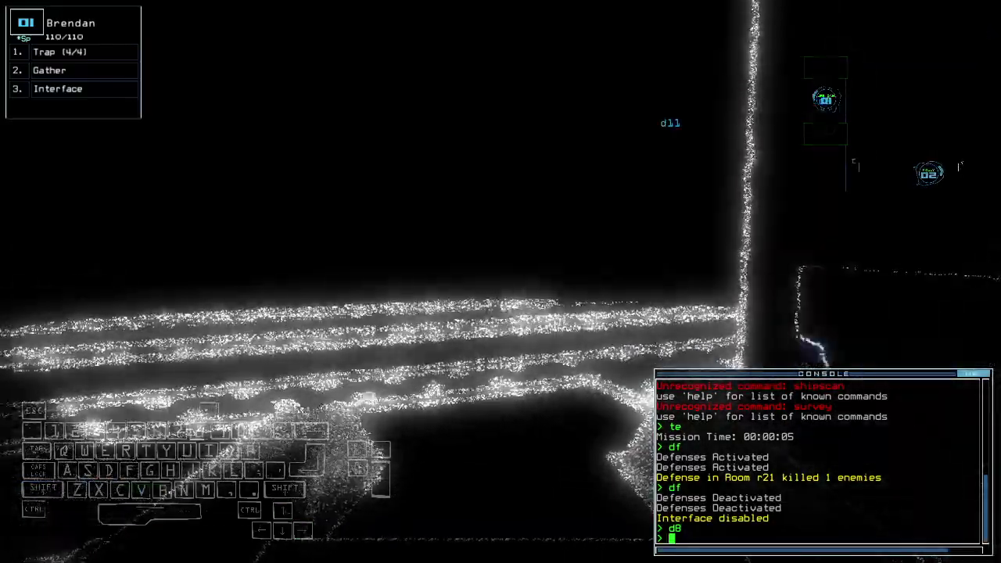
key("Up")
key("Left")
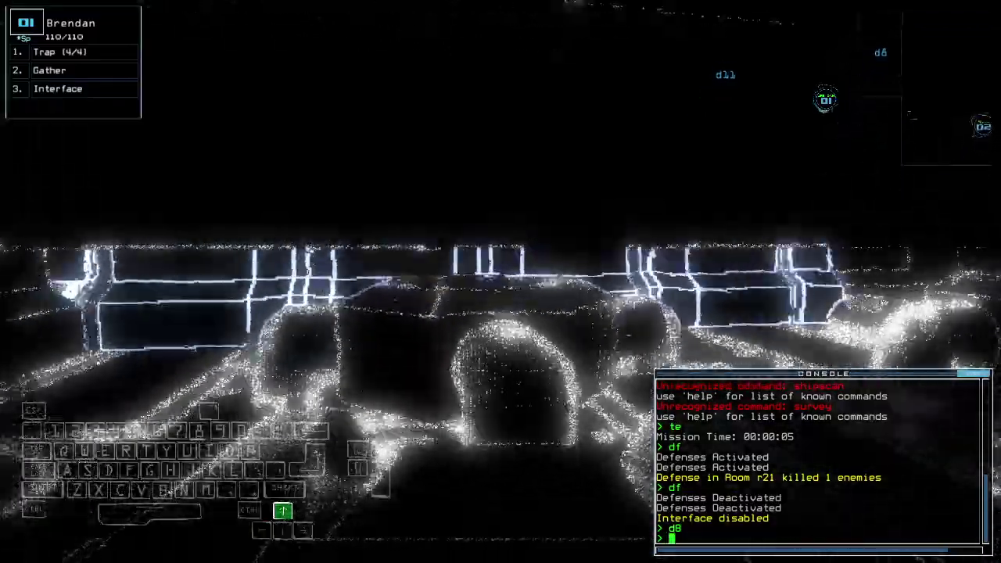
type("ccc")
key("Return")
Drive drone 1 around r21 gathering the scrap piles
key("Up")
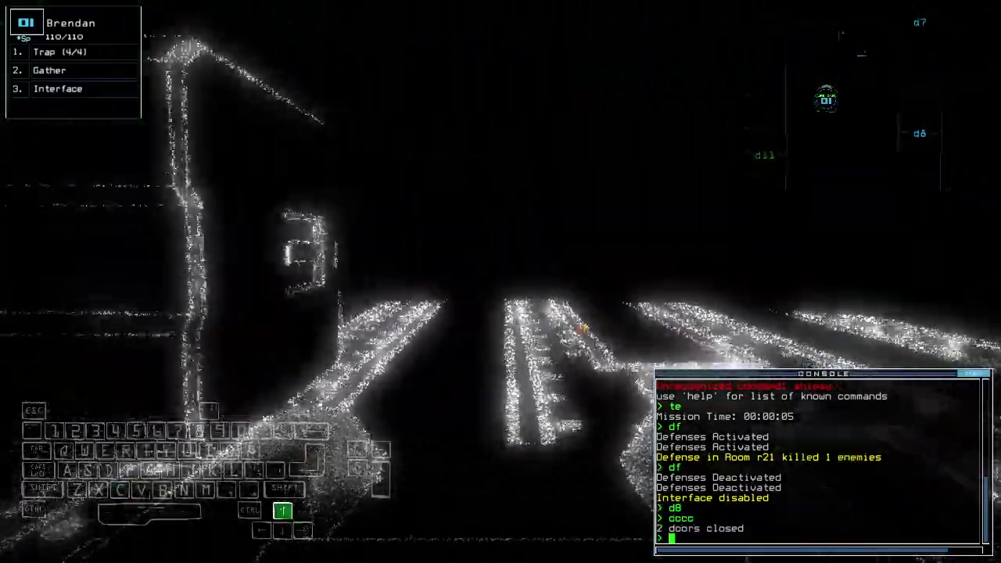
type("g")
key("Return")
key("Up")
type("f r21")
key("Return")
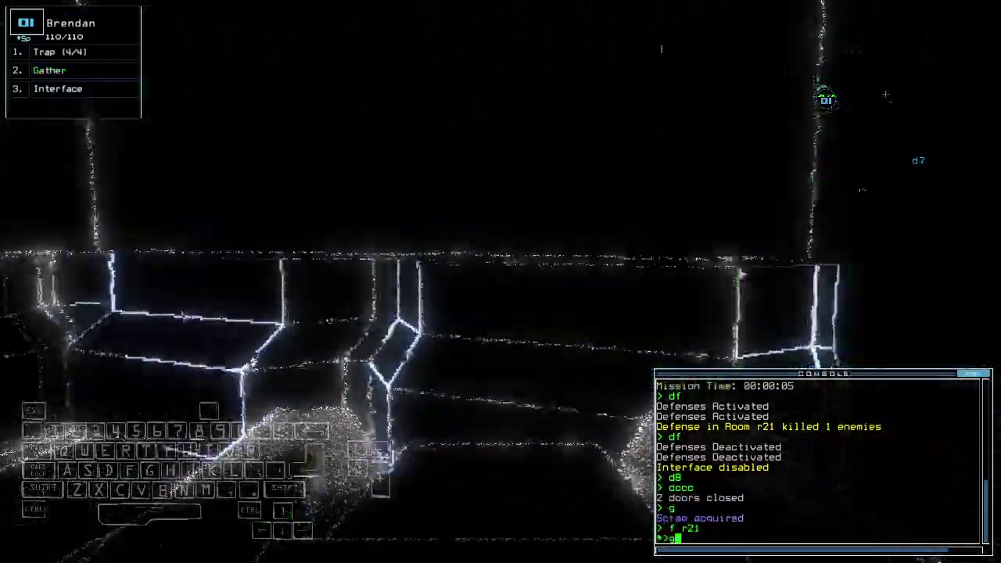
type("g")
key("Return")
key("Right")
key("Left")
key("Up")
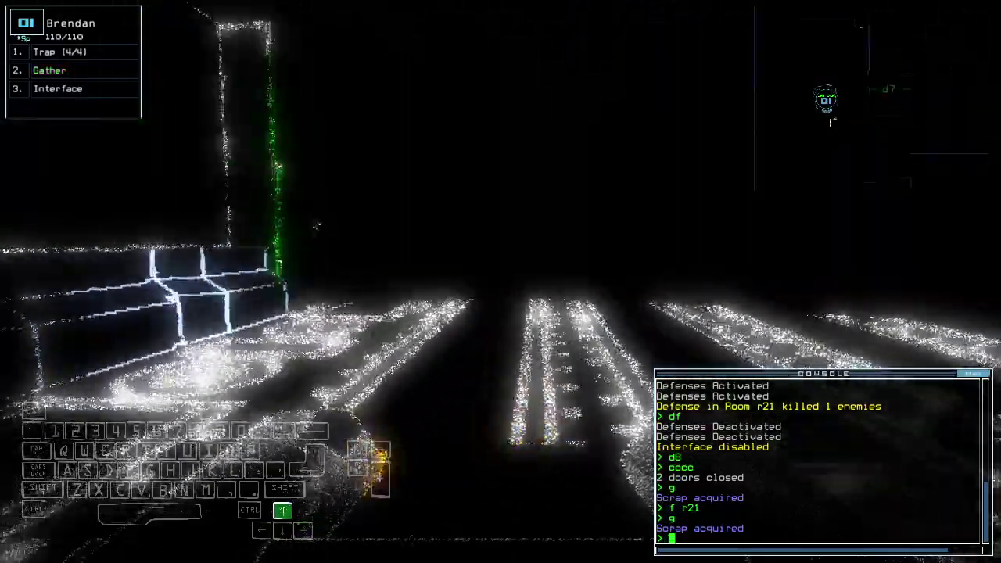
key("Tab")
type("g")
key("Return")
key("Left")
key("Left")
key("Left")
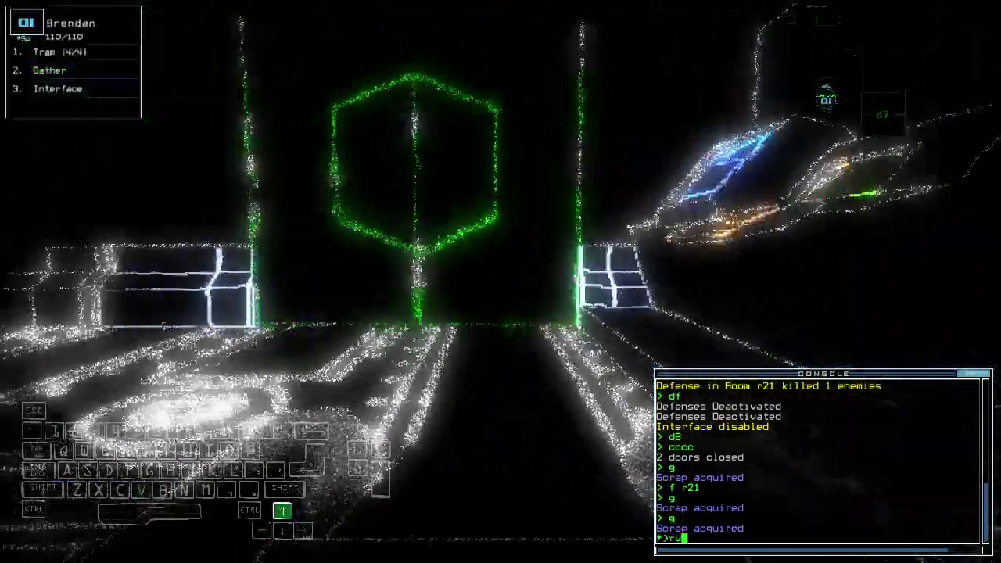
Open door d11 and turn drone 1 back toward r12
key("space")
key("space")
key("space")
type("d")
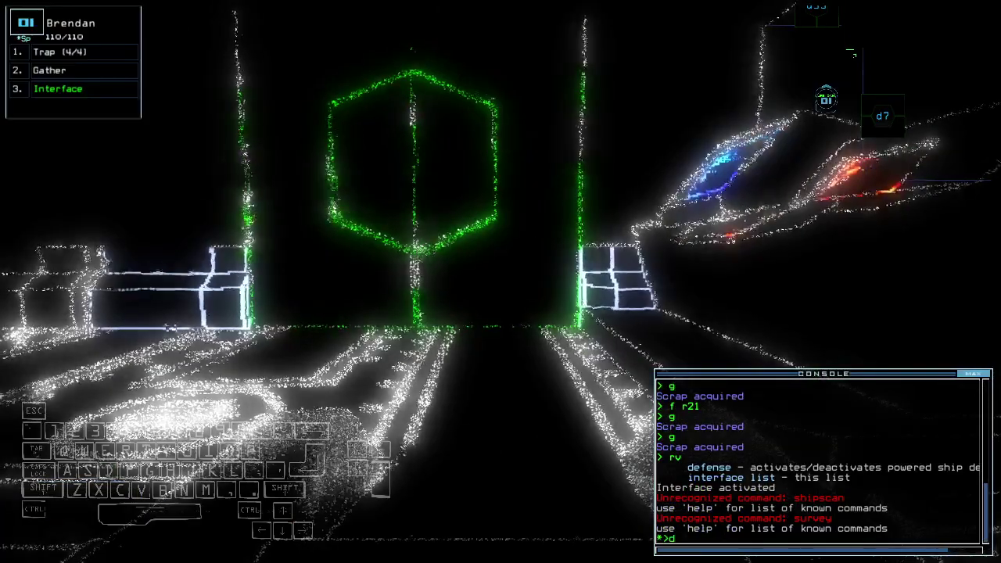
type("11 d11")
key("space")
key("space")
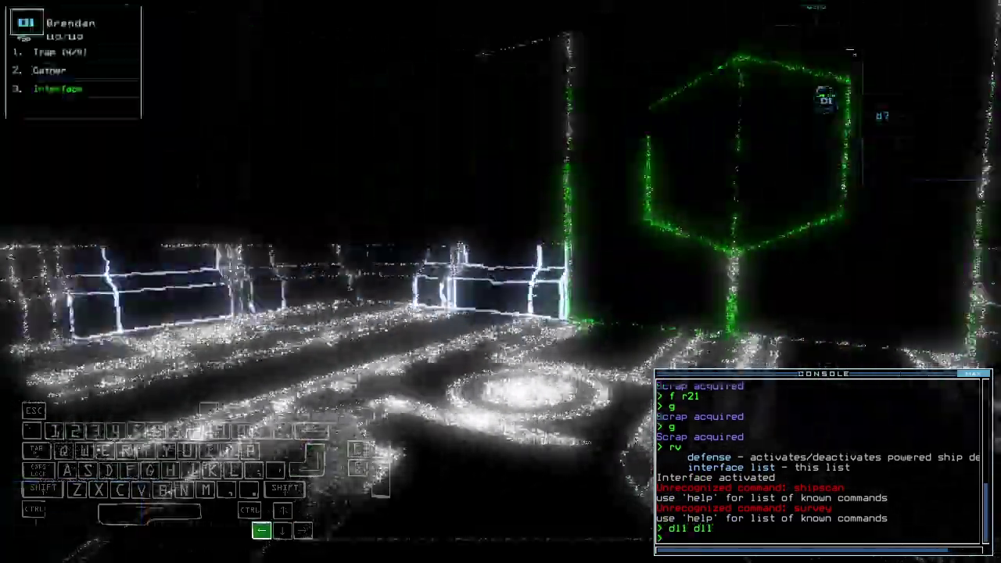
key("Return")
key("Up")
key("Up")
key("Right")
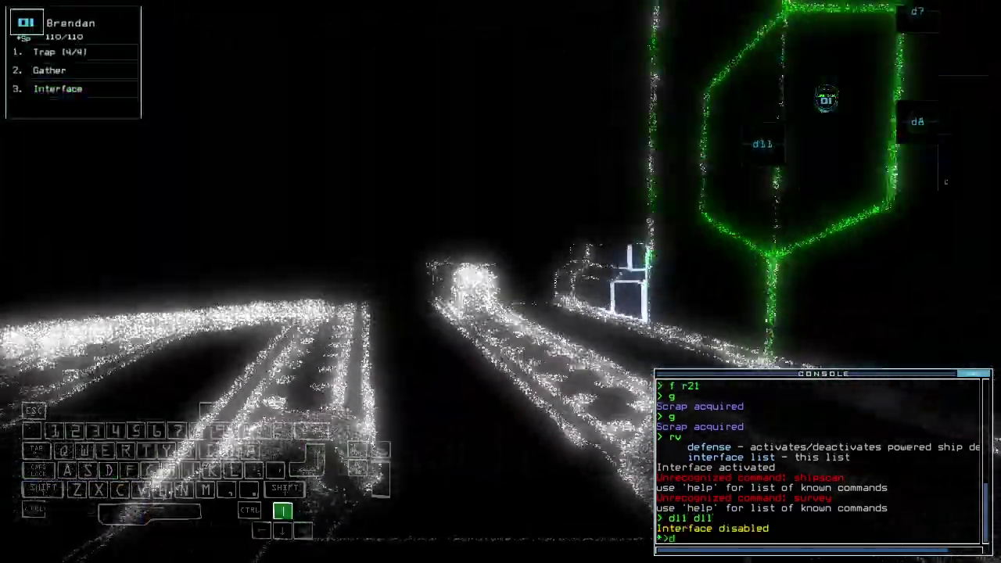
key("space")
type("d11")
key("Return")
key("Right")
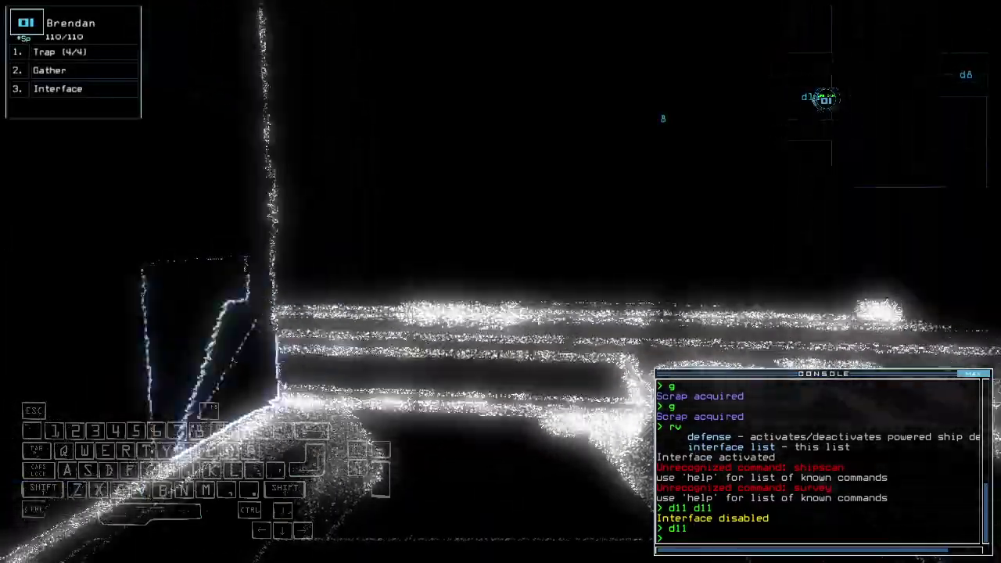
key("Right")
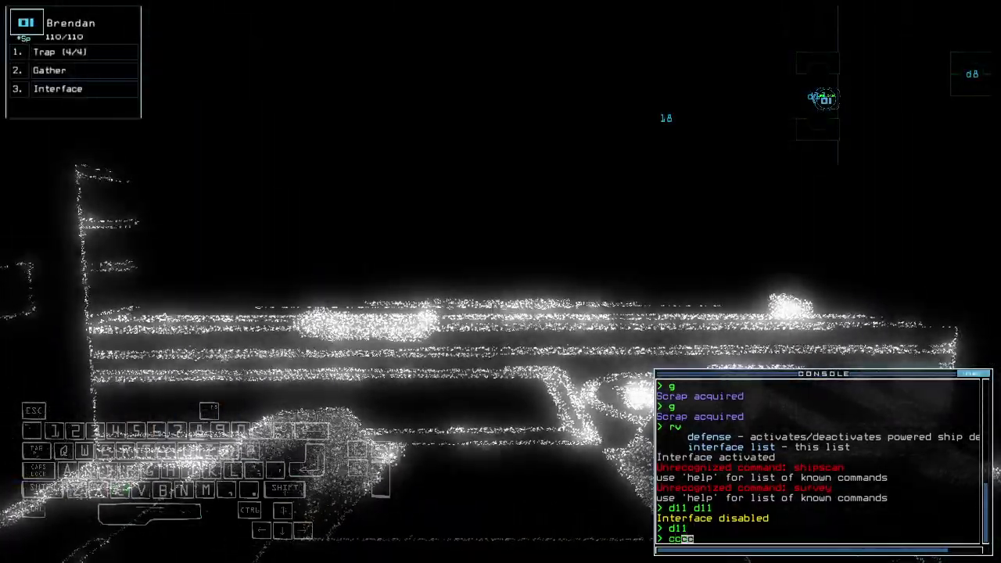
Drive drone 1 through r12 and open door d39
key("BackSpace")
key("BackSpace")
key("space")
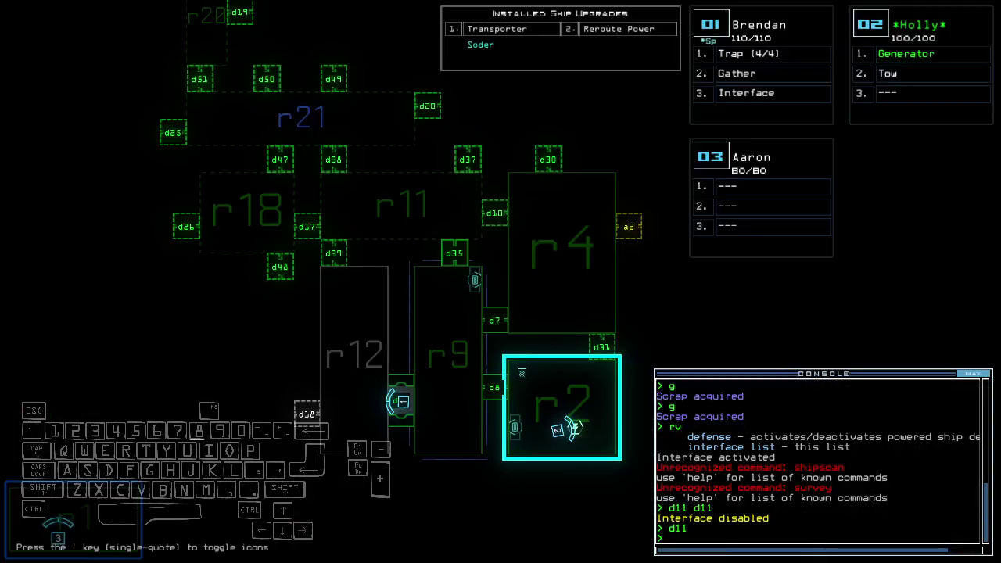
key("space")
key("Up")
key("Right")
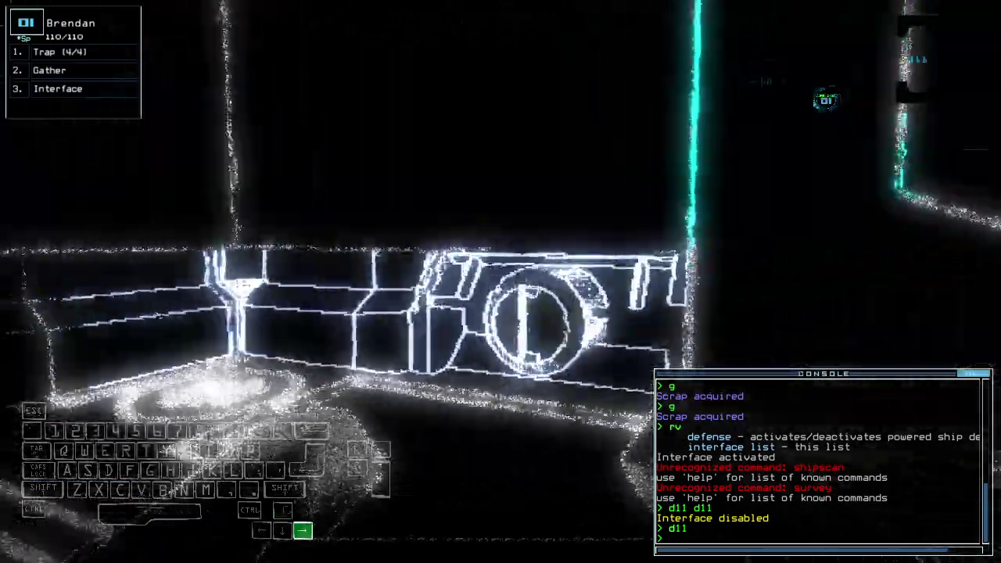
key("Right")
key("Up")
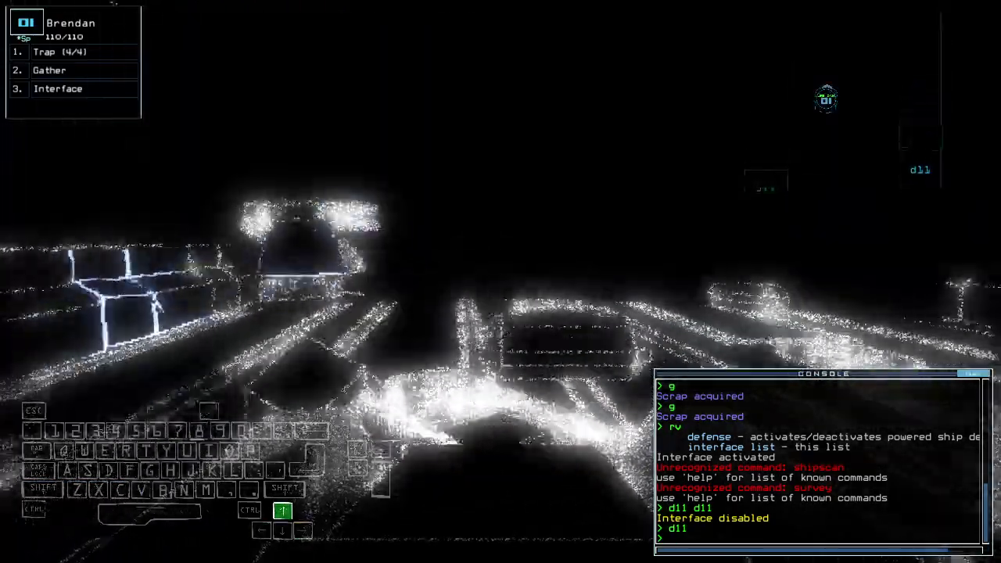
key("Up")
key("space")
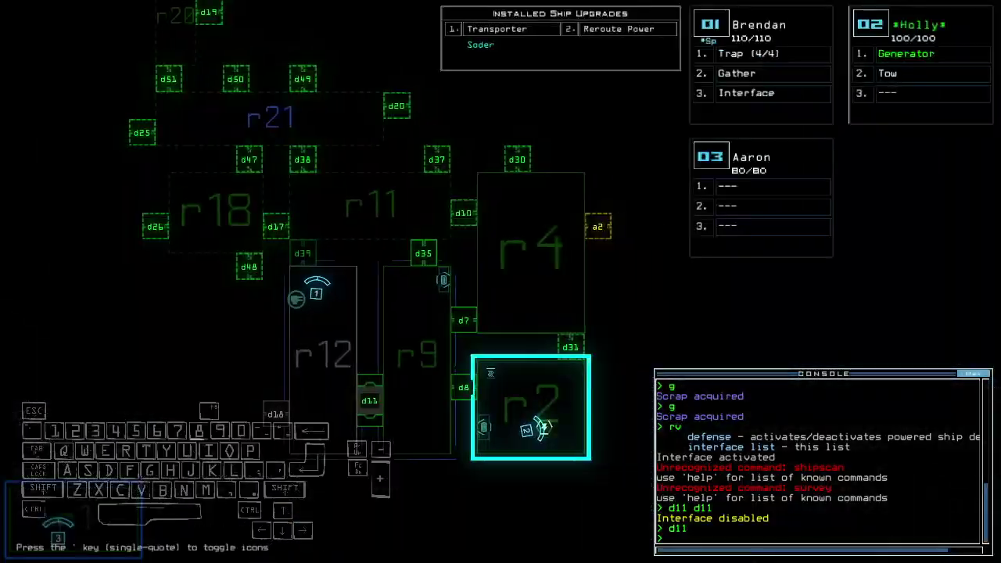
key("space")
key("Up")
type("d39")
key("Return")
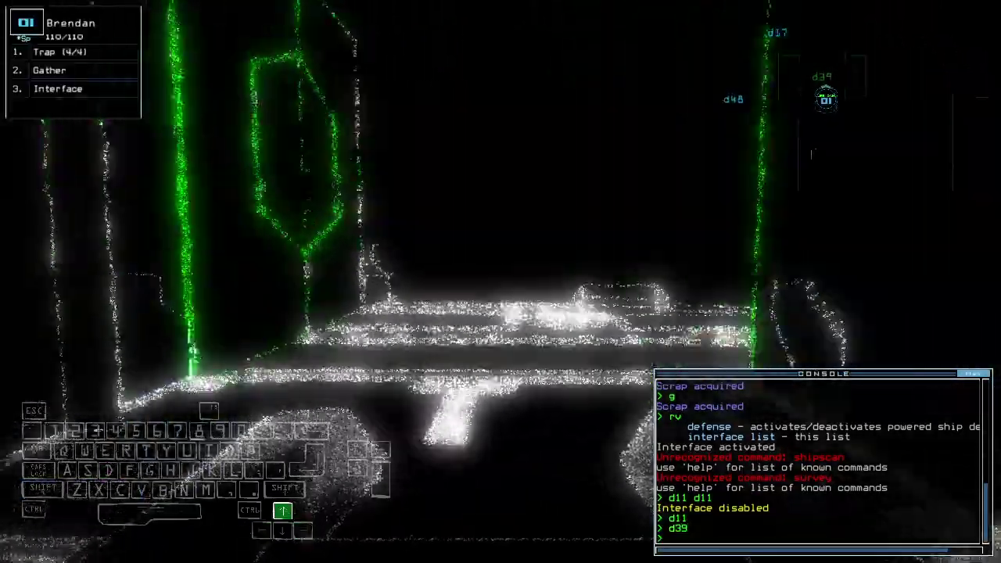
Steer drone 1 into r11 and close the doors behind it
key("Up")
type("cc")
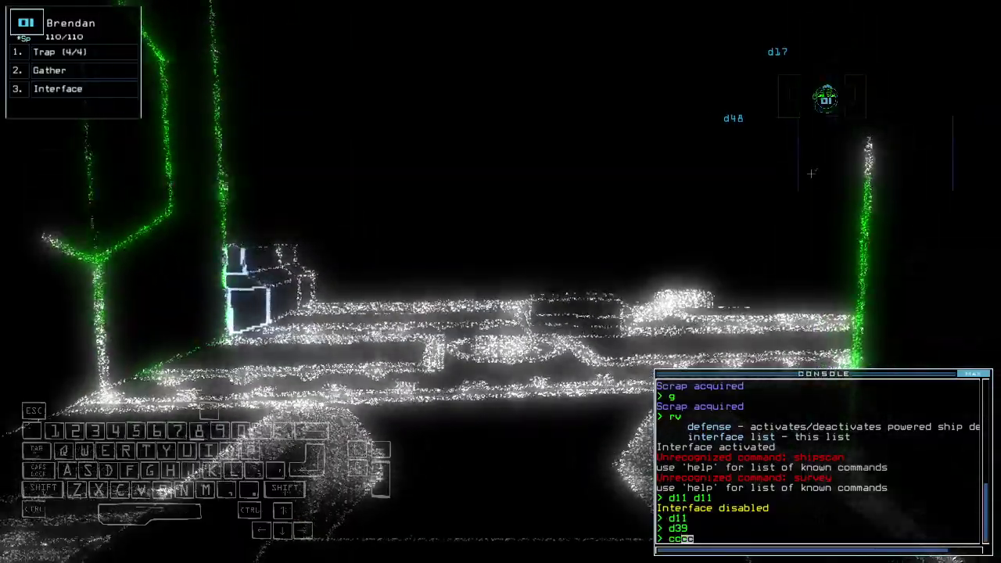
key("BackSpace")
key("BackSpace")
key("Left")
key("Up")
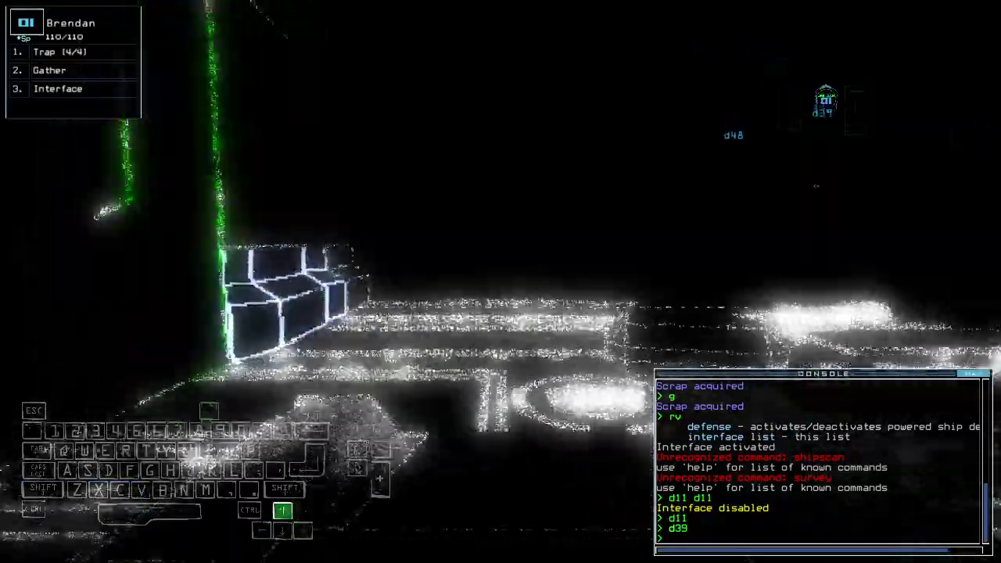
type("cccc")
key("Return")
key("Up")
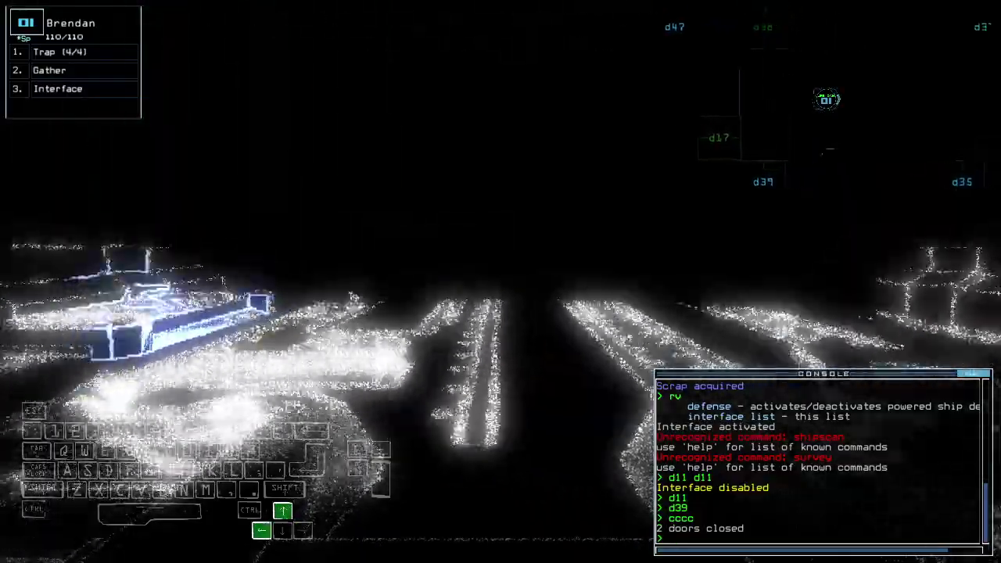
key("Tab")
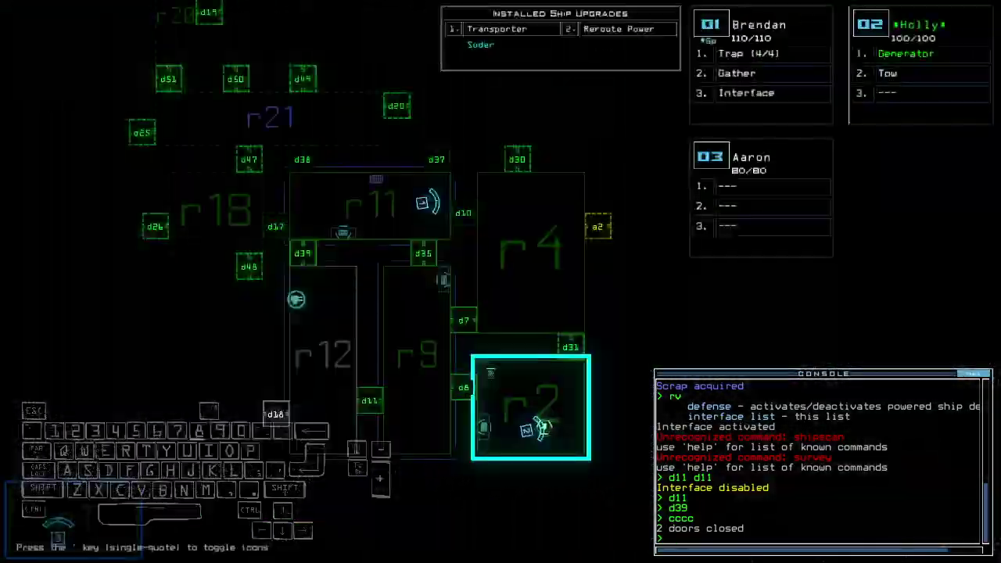
key("Tab")
type("d10")
Open door d10 and drive drone 1 toward the scrap
key("Return")
key("Tab")
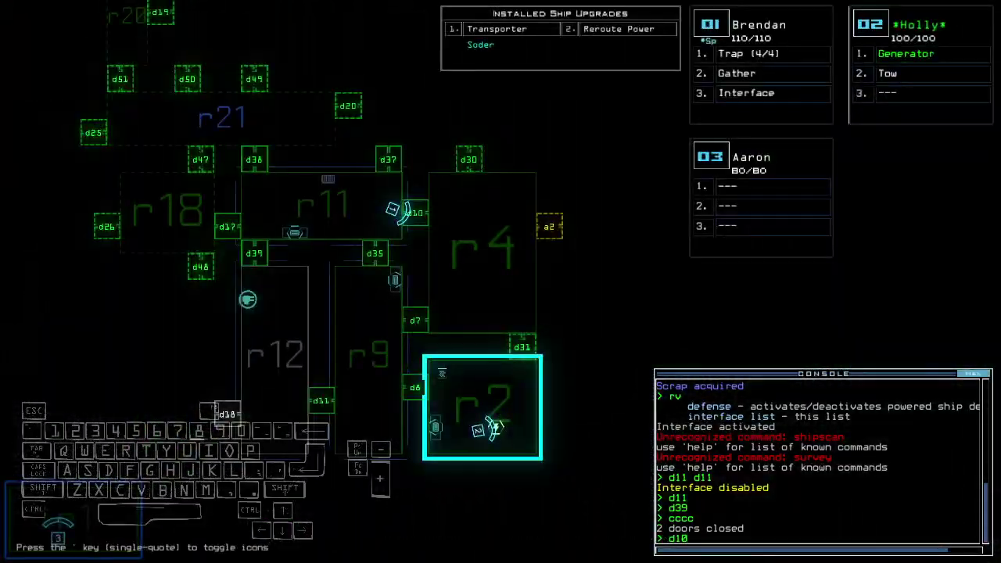
key("Tab")
key("Left")
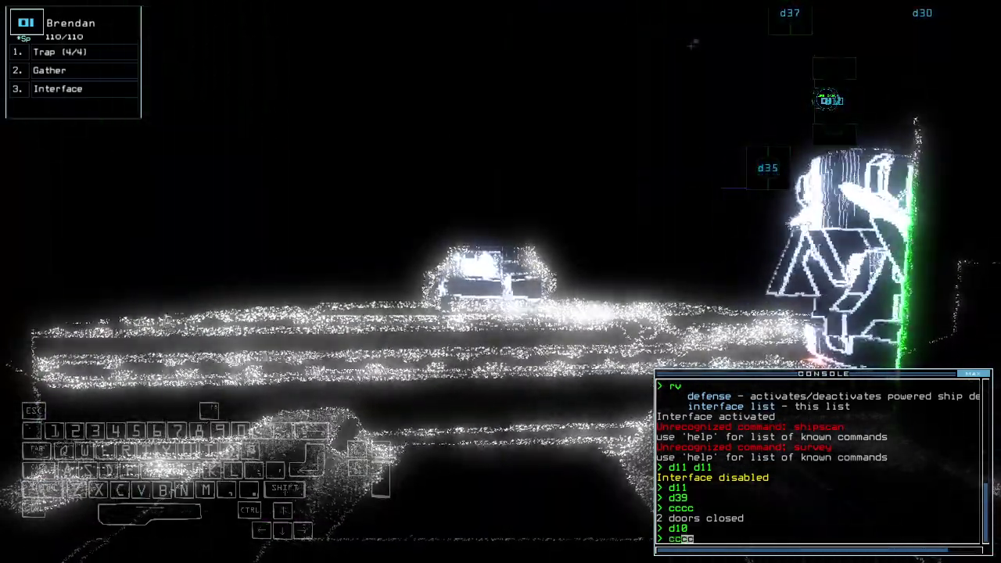
key("Up")
key("Up")
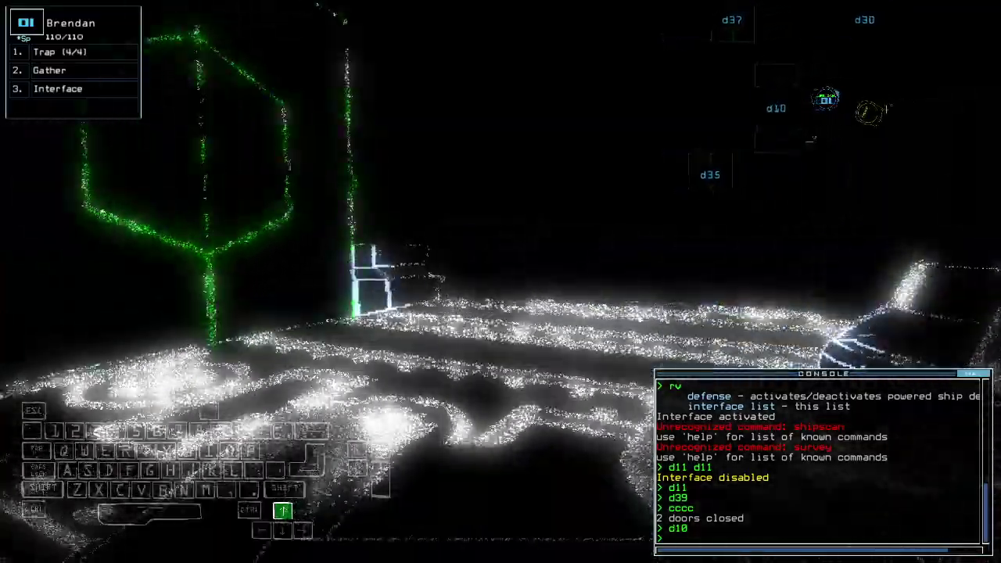
Bring up the trap swap prompt, dismiss it, and gather the scrap
key("Tab")
type("swap")
key("Return")
key("Escape")
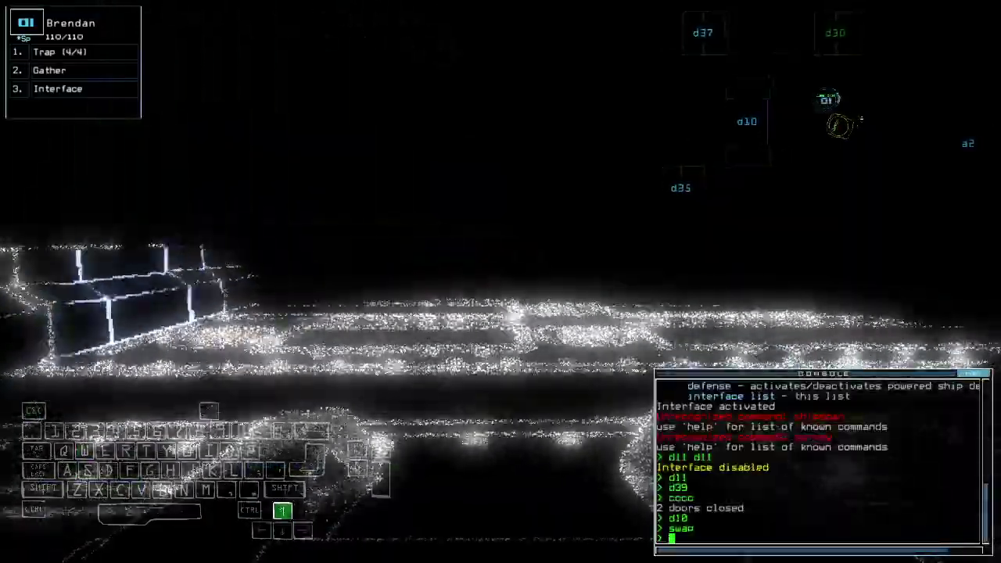
type("g")
key("Return")
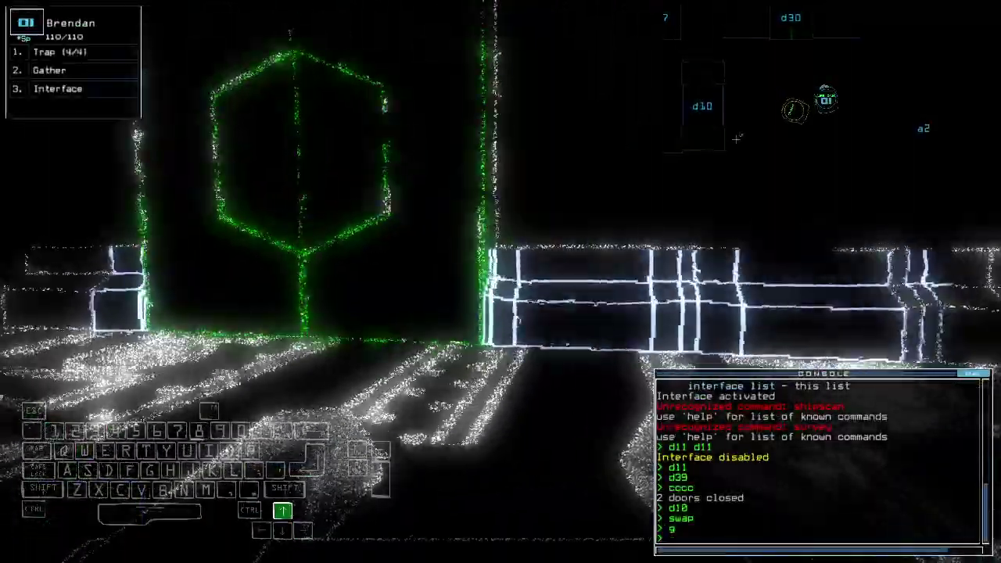
Close the door behind drone 1 and open door d31 toward r4
key("Up")
type("cccc")
key("Return")
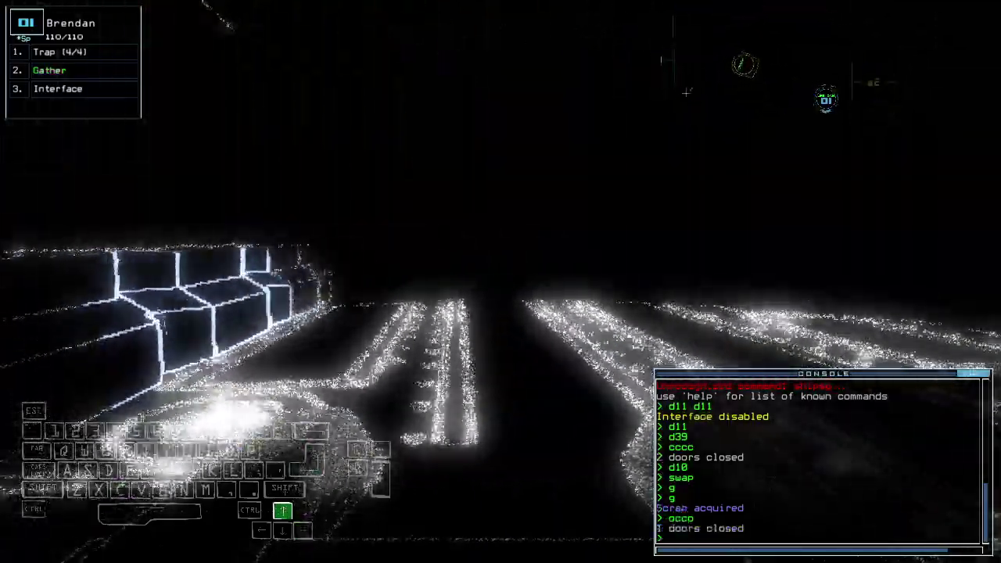
key("Up")
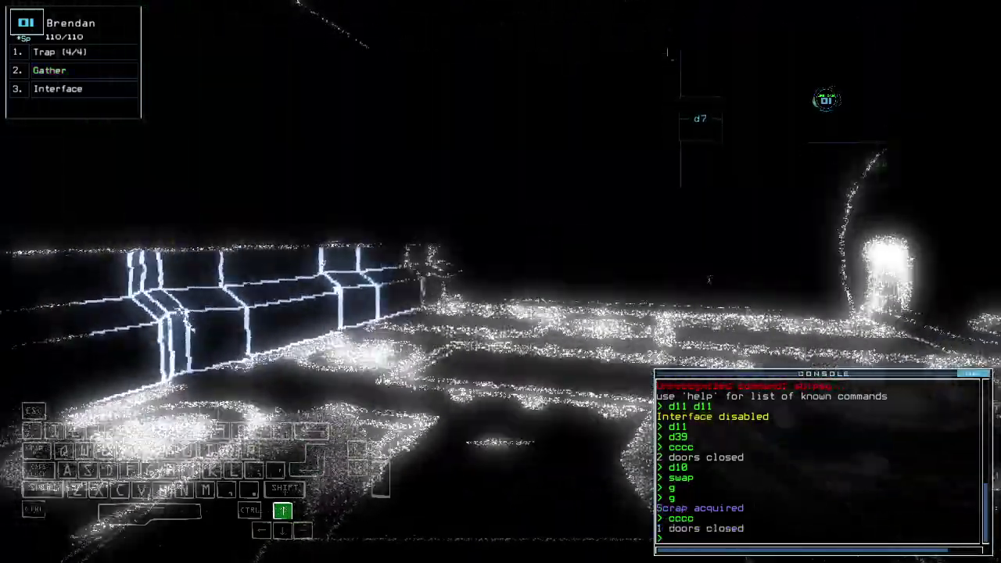
key("space")
key("space")
type("d31")
key("Return")
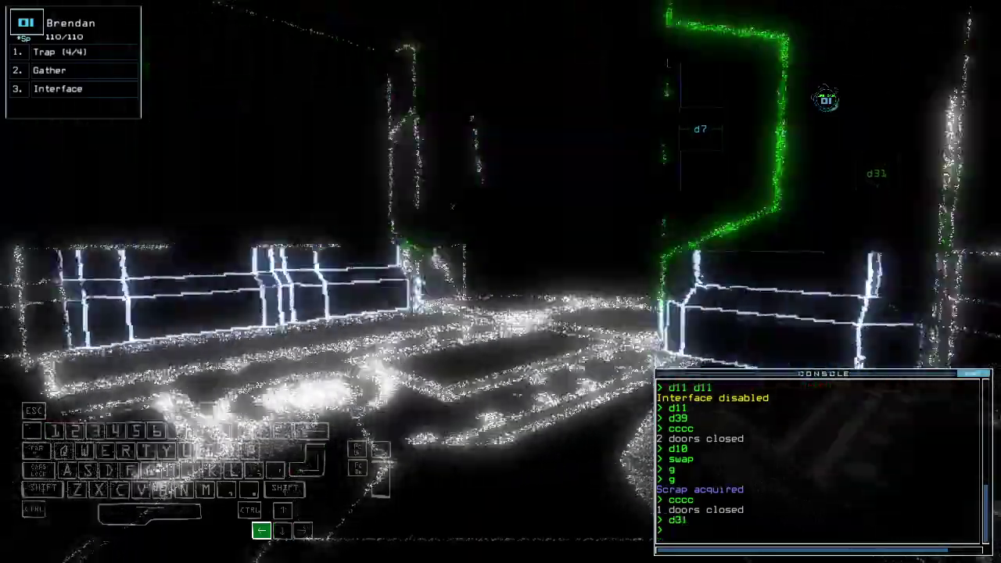
key("Up")
type("swap tra")
Give drone 1's trap to drone 2, teleport to drone 1, and shut off the generator
key("Return")
type("swap te")
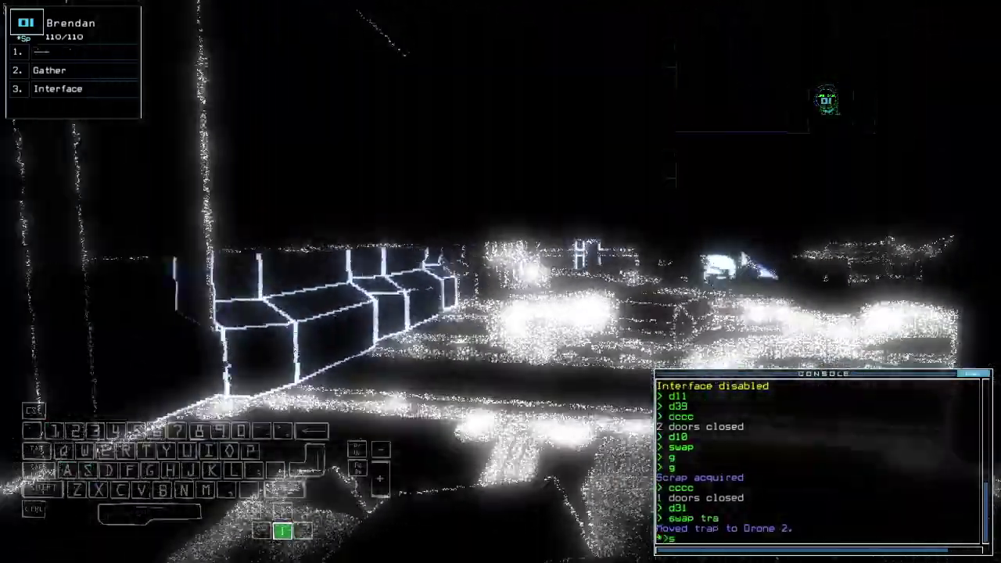
key("Return")
key("space")
key("space")
key("Up")
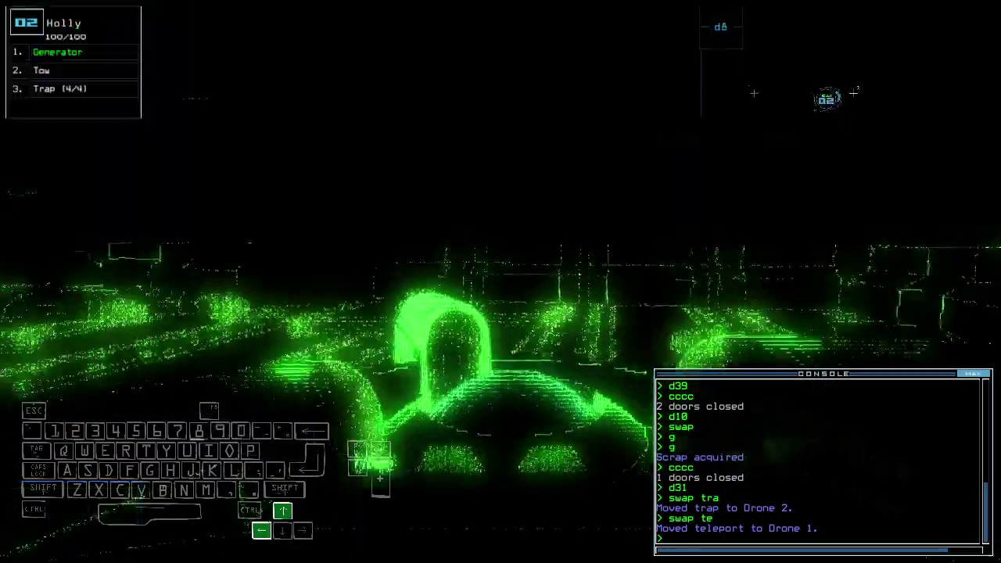
key("Up")
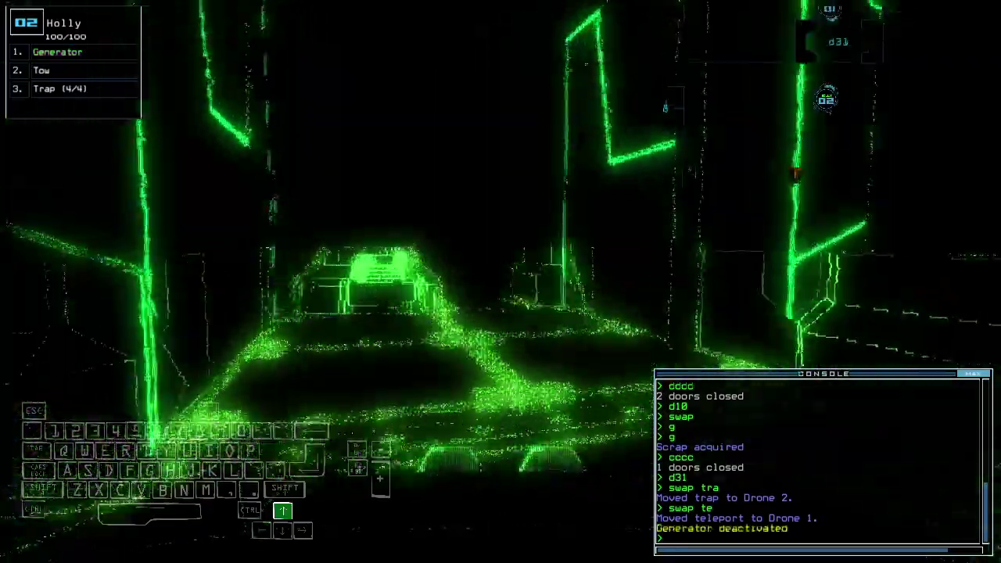
type("tow")
Start towing the Orson drone with drone 2
key("Return")
key("1")
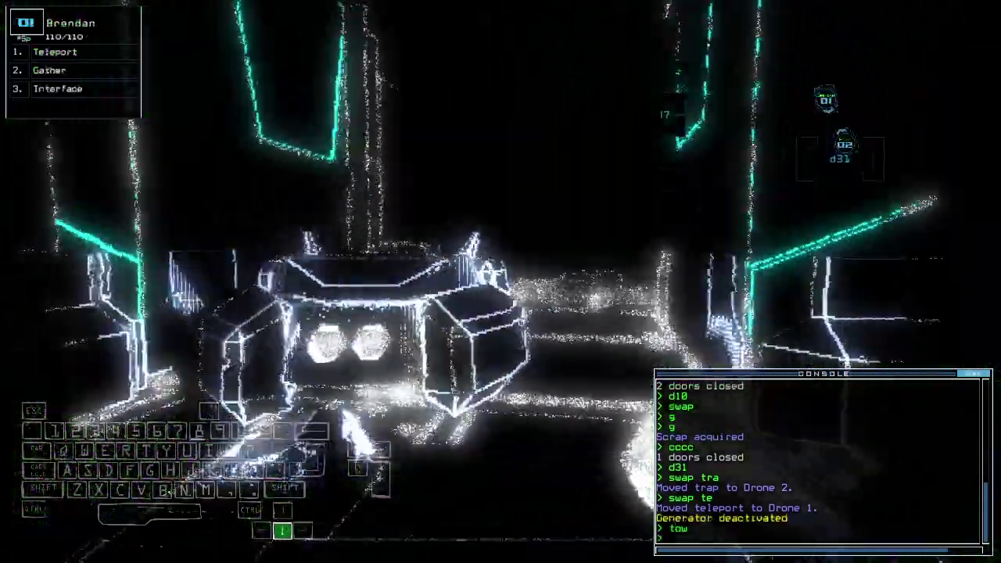
key("Left")
key("2")
key("Up")
key("Right")
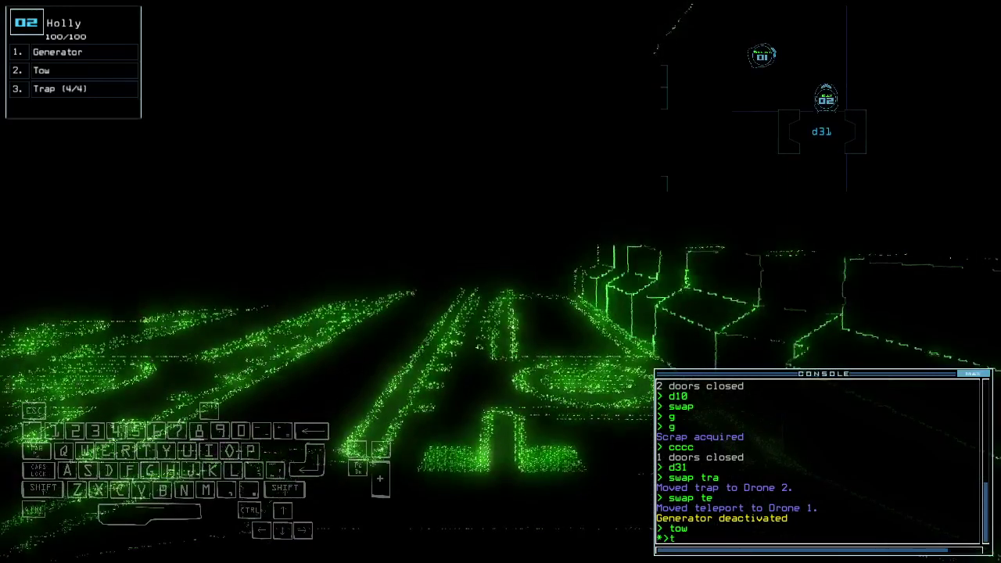
type("ow")
key("Return")
key("space")
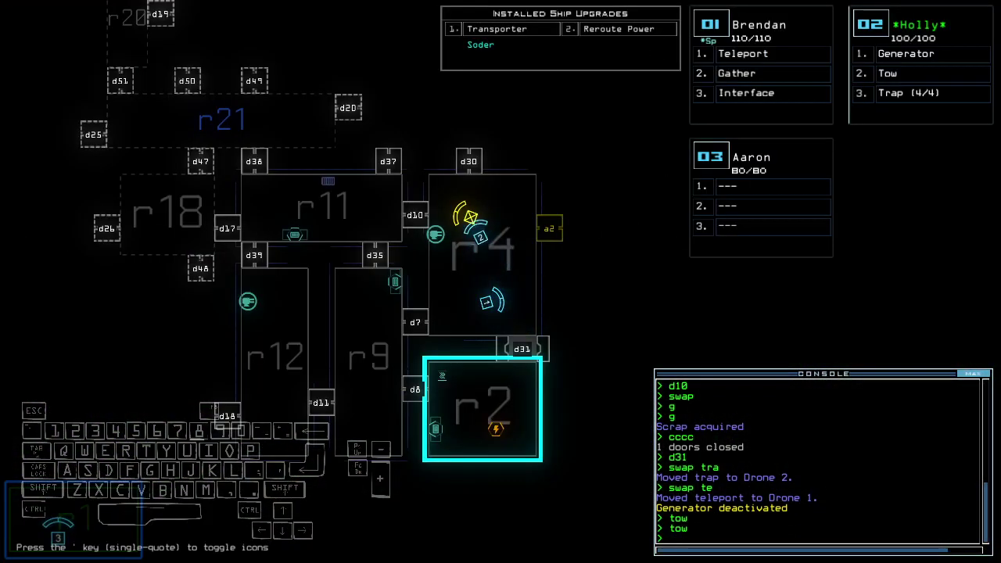
Reverse drone 2 toward the docking room and release Orson
key("2")
key("Left")
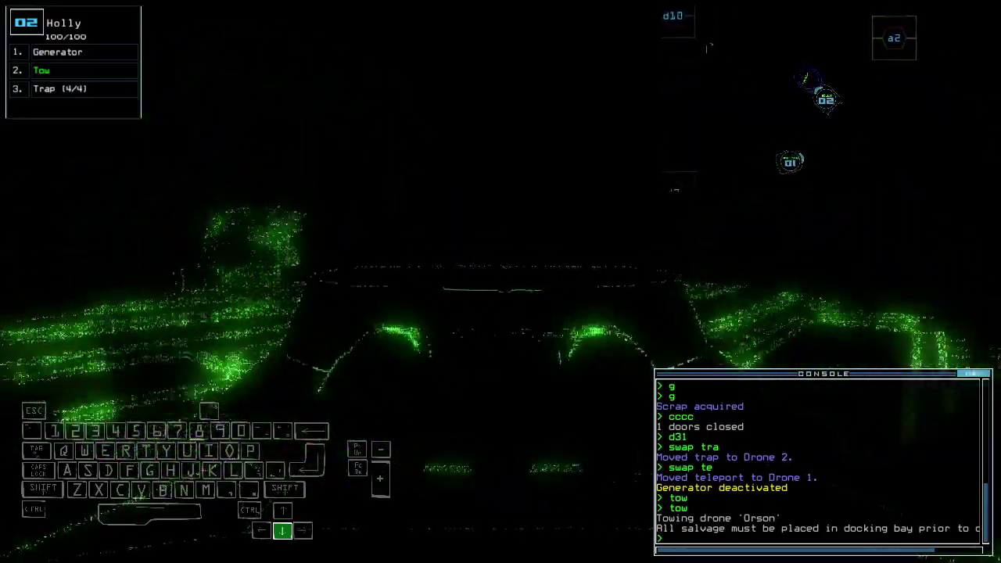
key("Down")
key("Down")
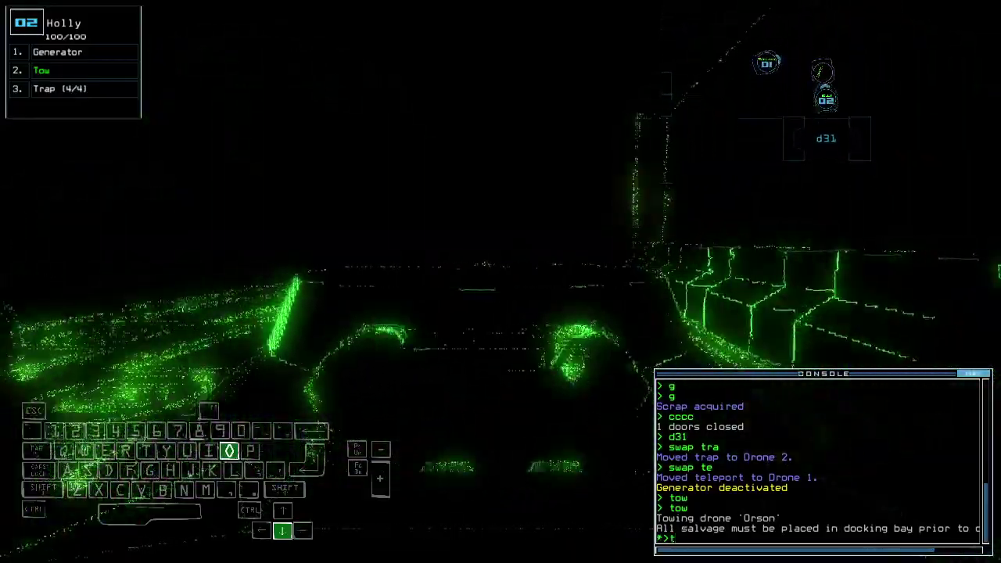
type("tow")
key("Return")
key("Left")
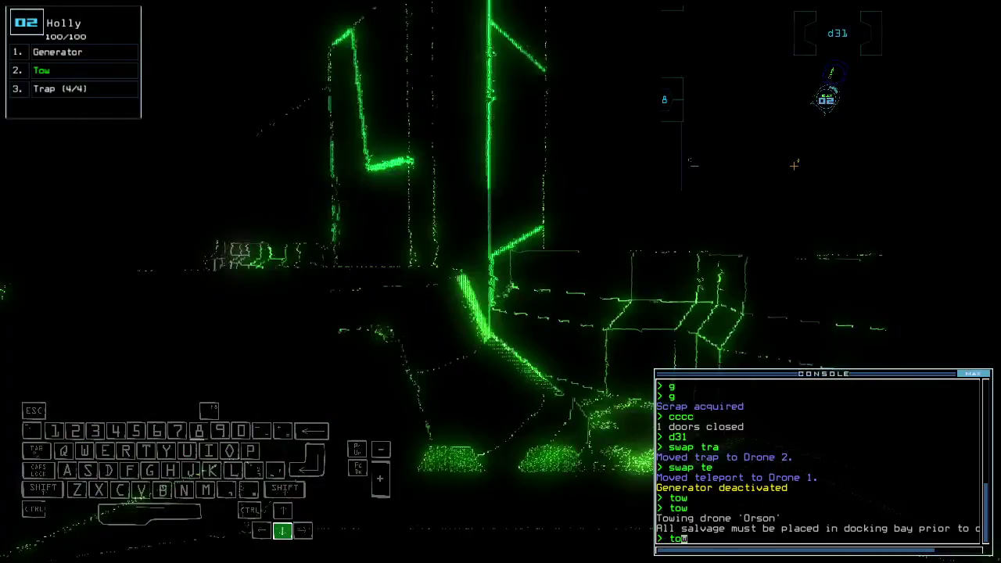
type("swap trap")
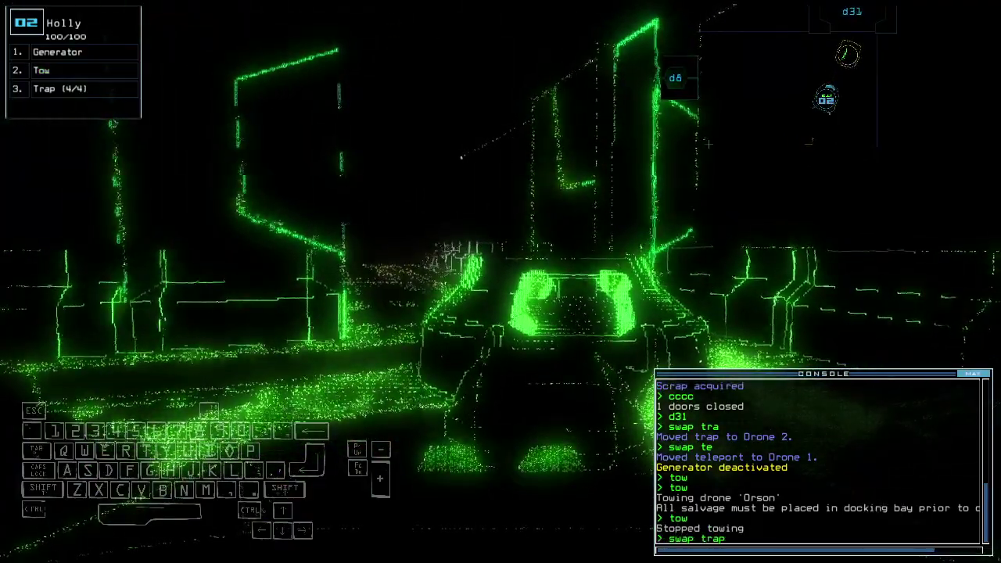
type(" in")
Try swapping the trap upgrade with Orson, then close the swap screen unchanged
key("Return")
type("swap")
key("Return")
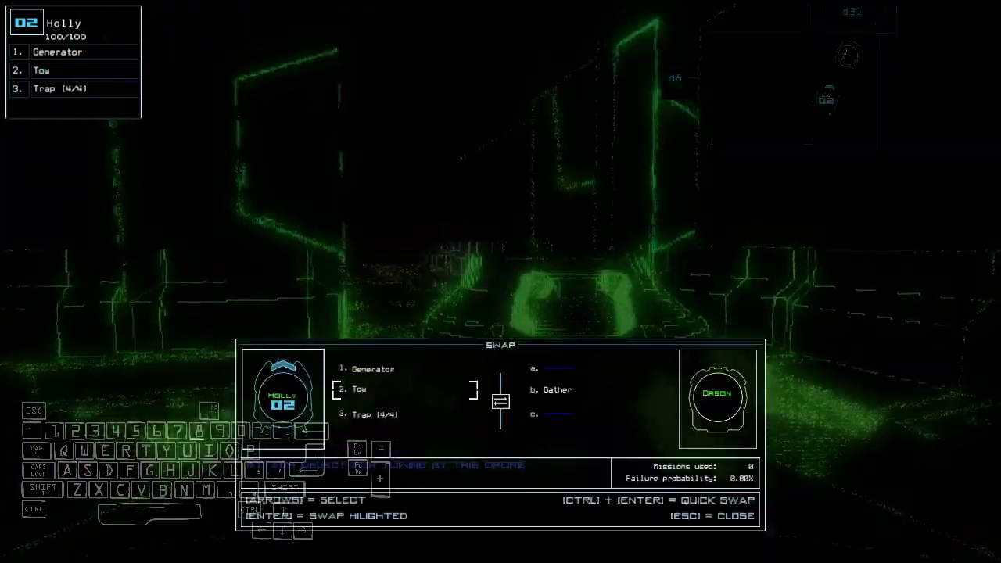
key("Escape")
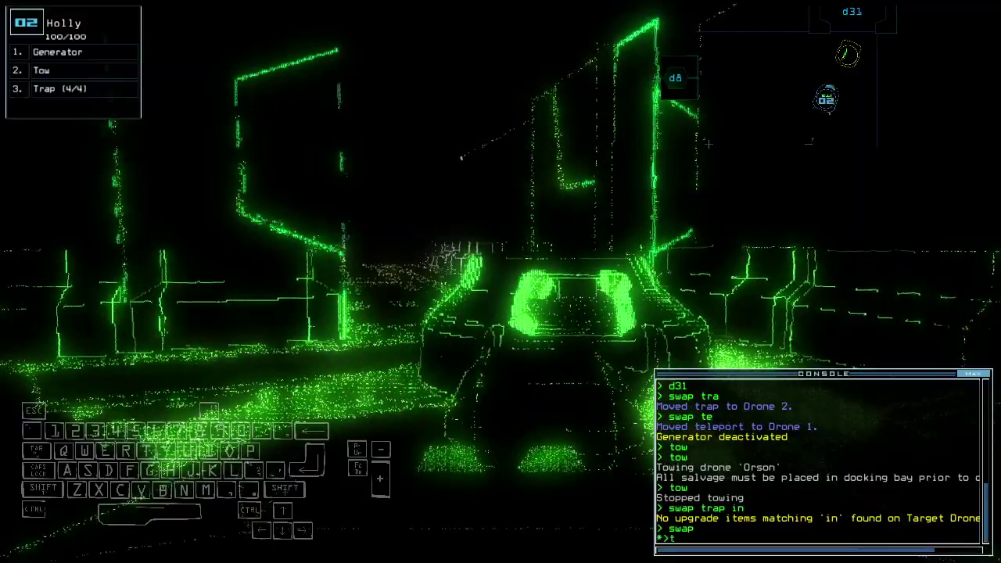
type("transport 5 r1")
Teleport drone 5 to r1 and drive drone 02 toward door d31
key("Return")
key("Tab")
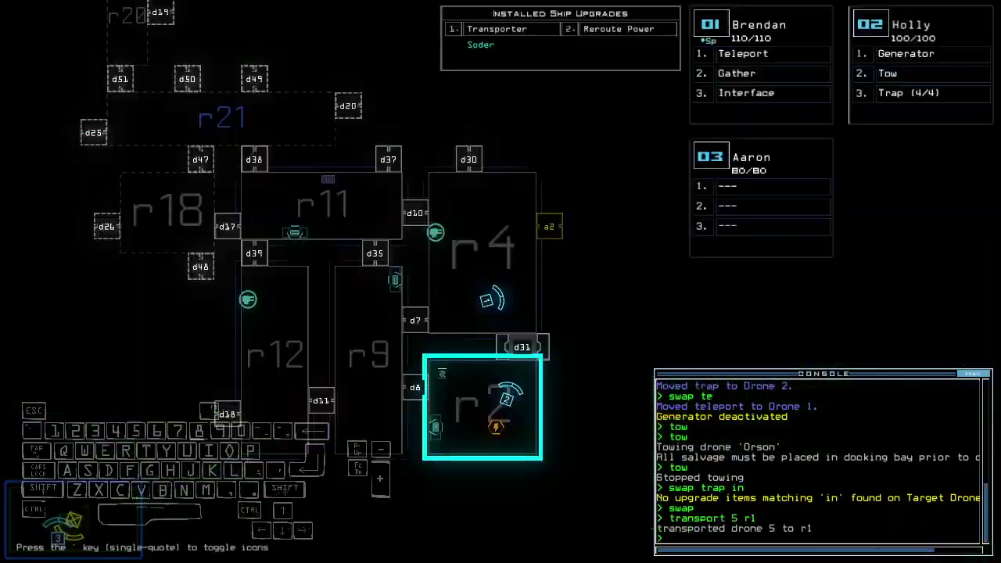
key("2")
key("Up")
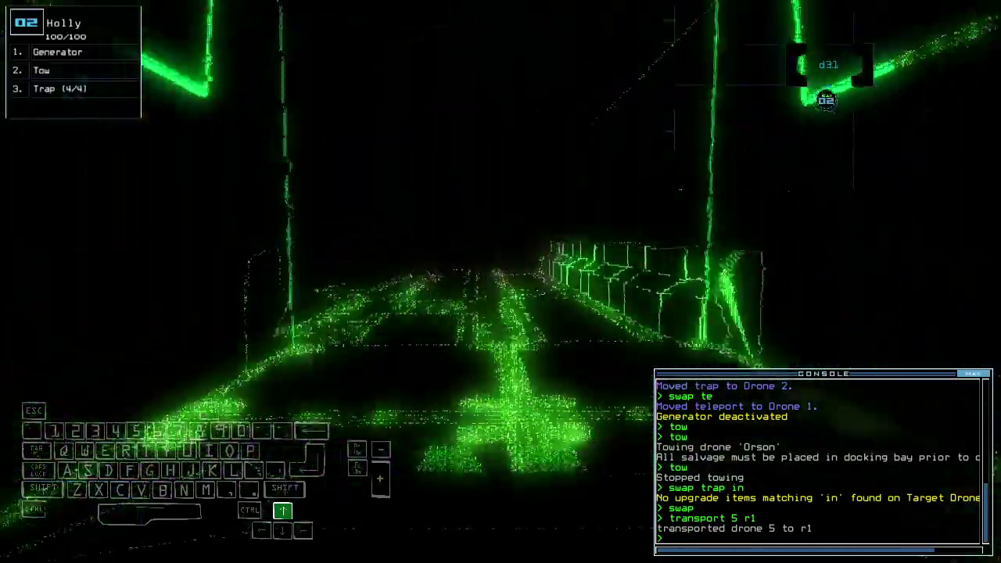
key("space")
Turn drone 02 around, confirm mission time 00:01:55, and drive it into r2
key("2")
key("Right")
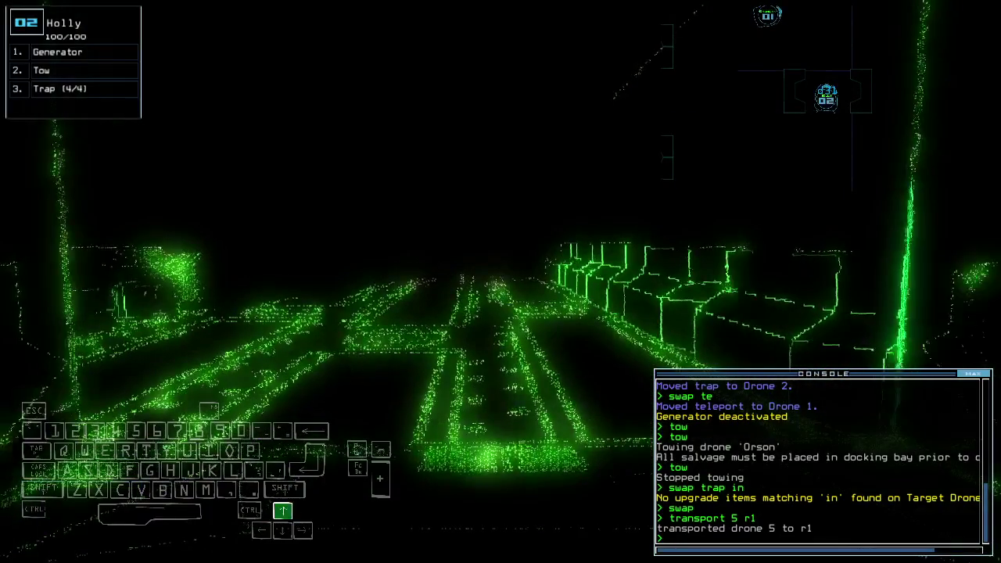
key("space")
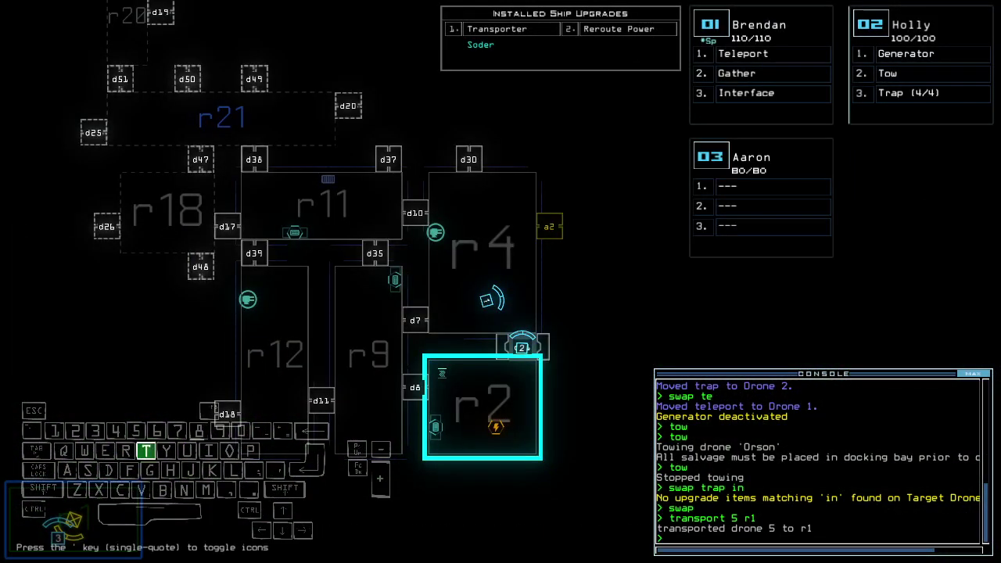
type("te")
key("Return")
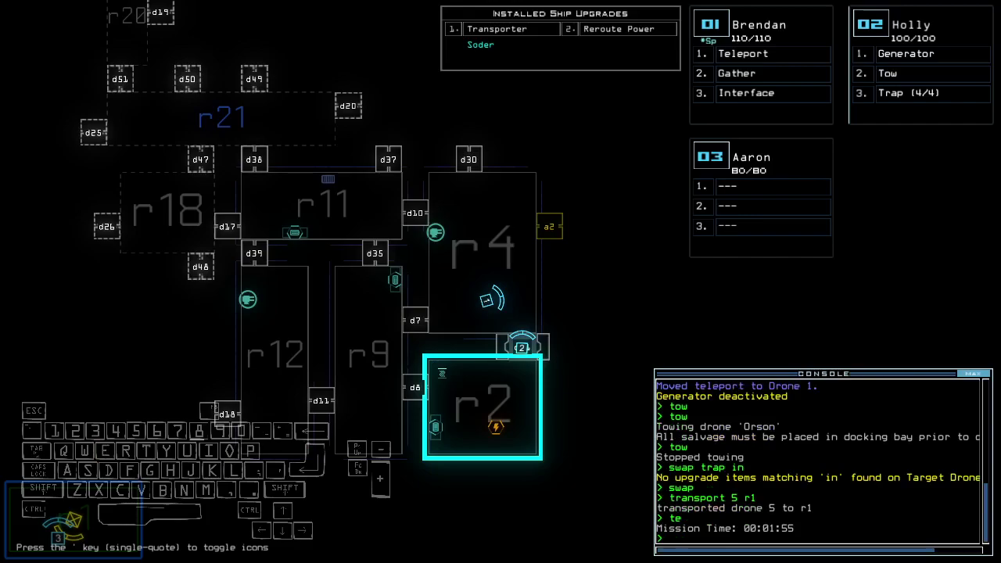
key("Left")
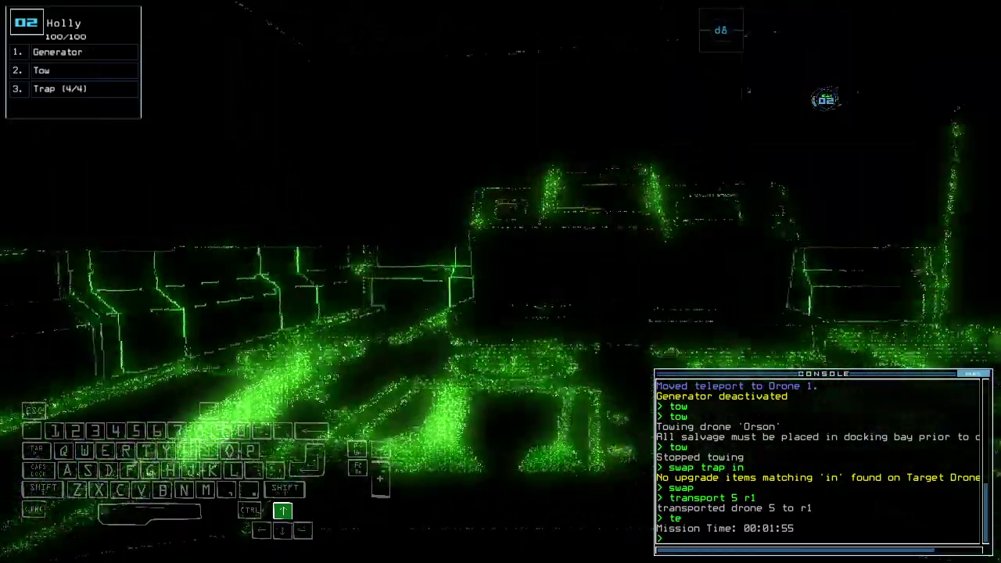
key("Up")
type("generator")
Power the generator and kill the enemy in r4 with ship defenses
key("Return")
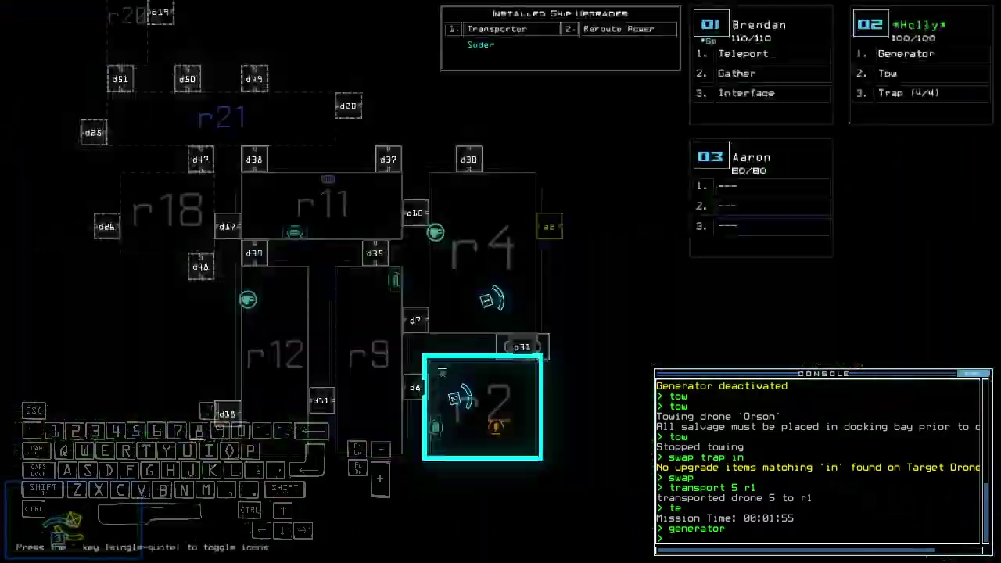
key("space")
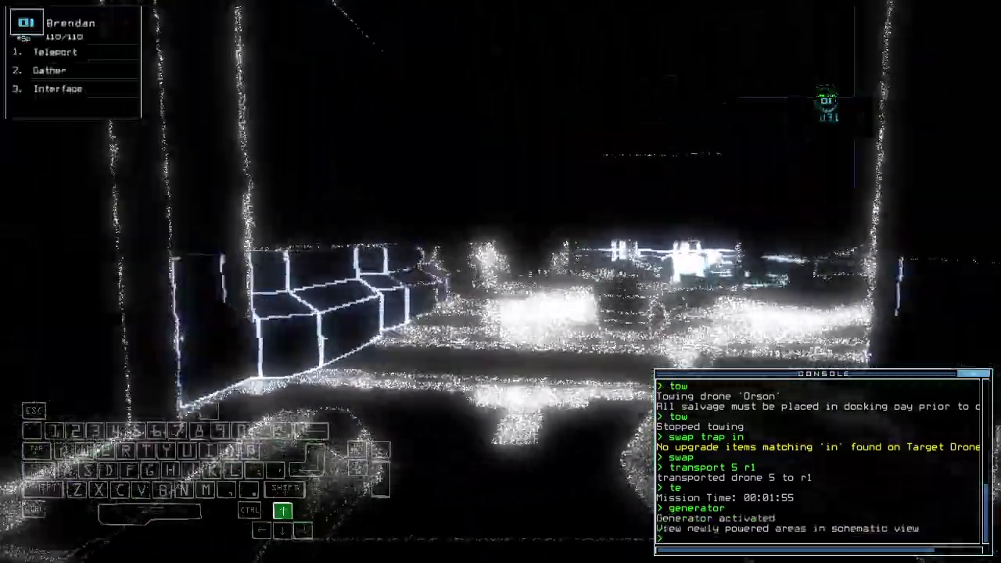
key("Up")
key("Up")
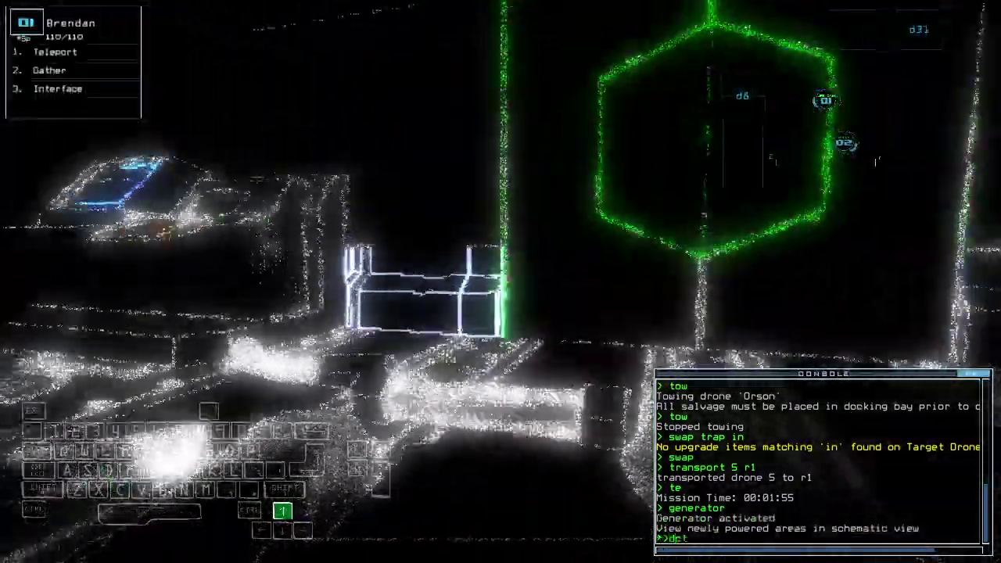
type("dct")
key("Return")
key("Left")
key("Left")
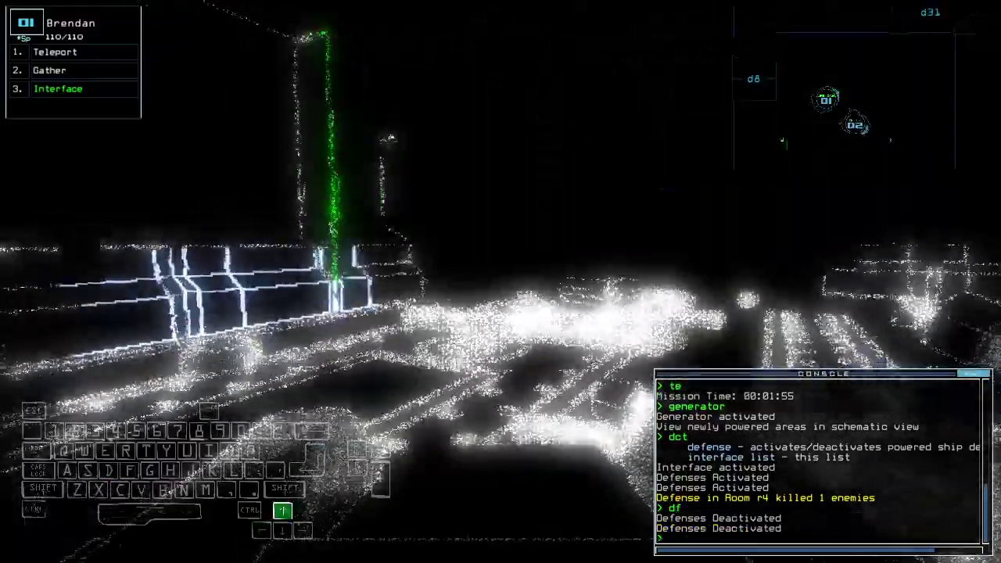
key("Up")
key("space")
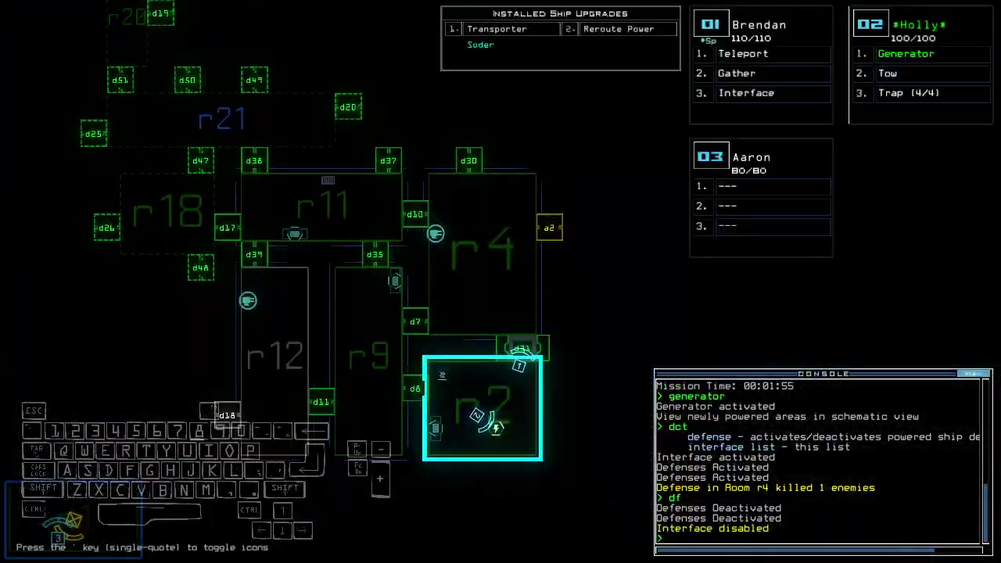
key("space")
key("Up")
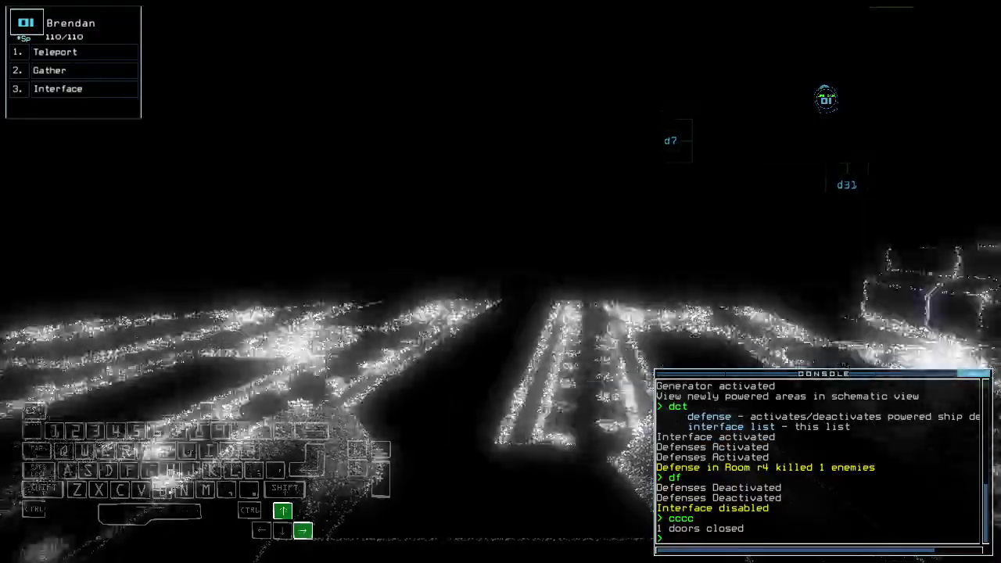
Drive drone 01 down the corridor and across the room, gathering resources
key("Up")
key("Up")
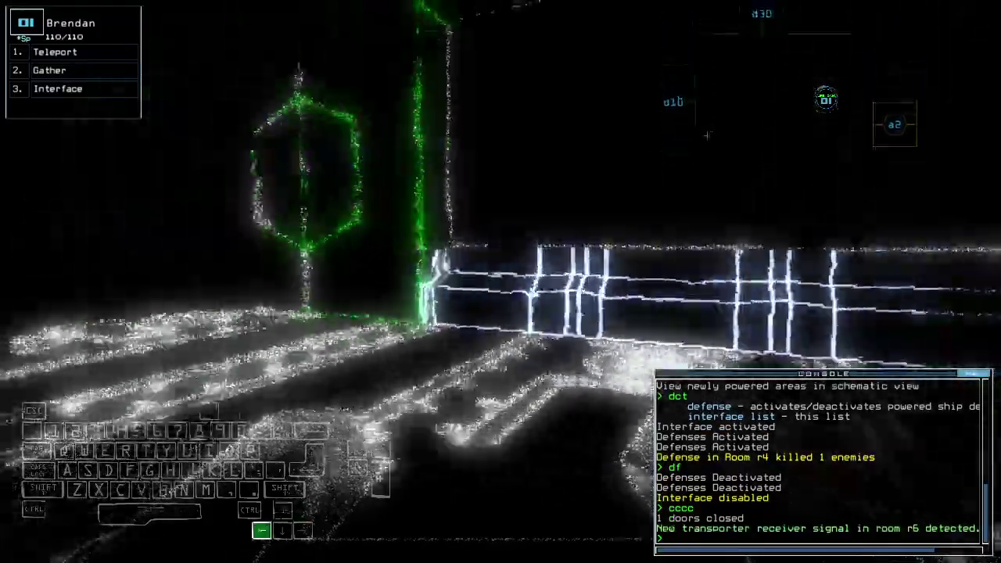
key("Left")
key("Up")
key("Up")
key("Left")
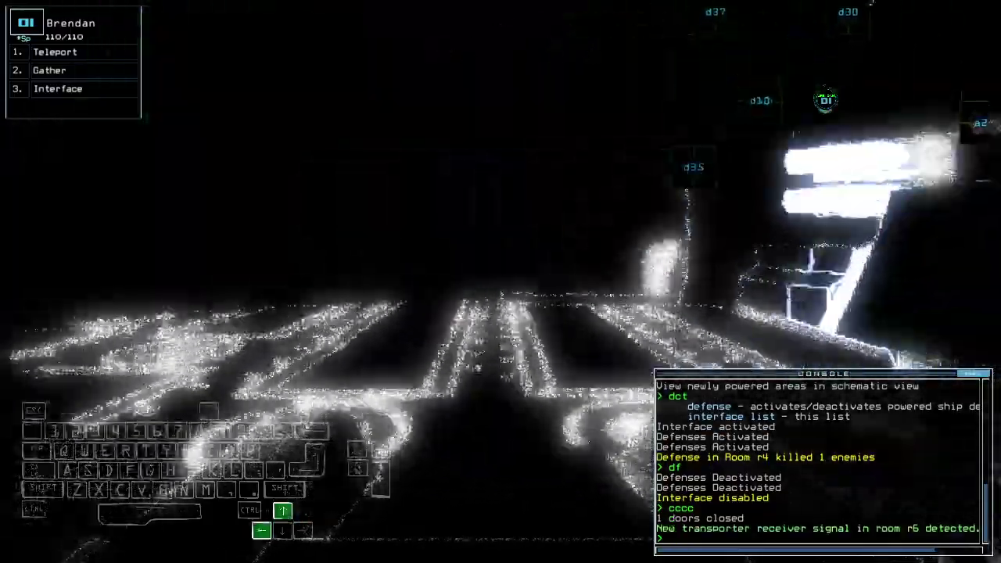
key("Right")
key("Up")
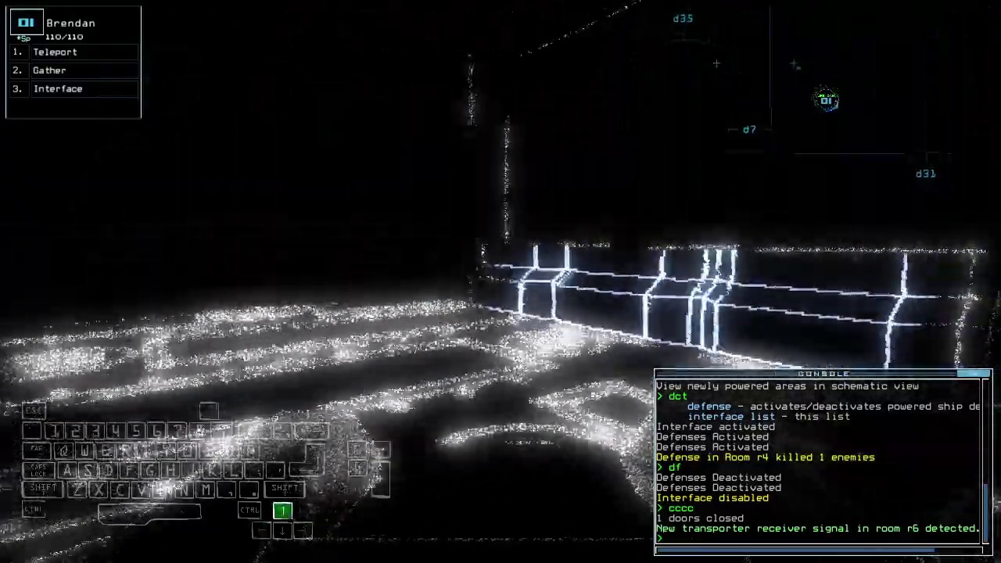
key("Up")
key("Left")
key("Up")
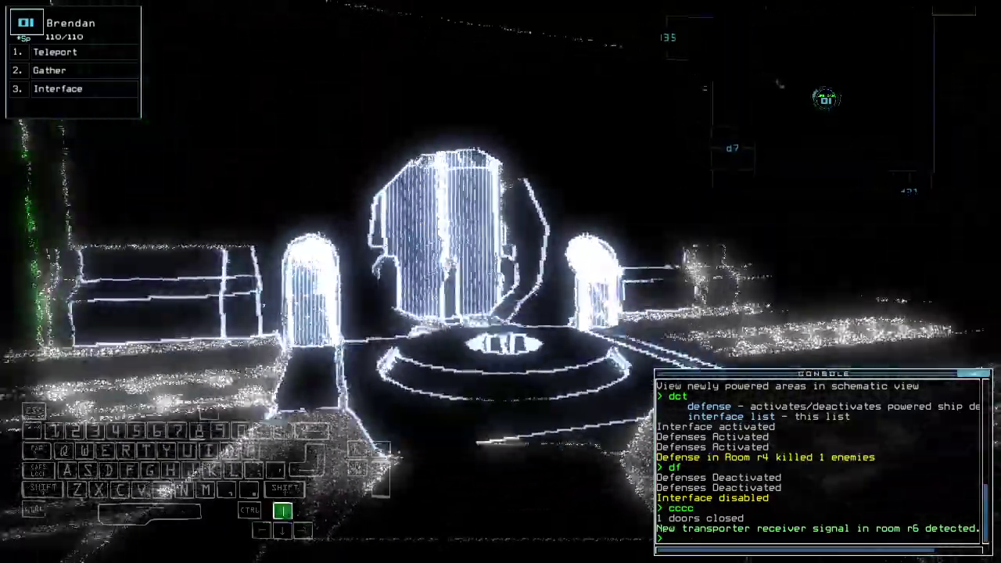
type("g")
Open door d30 and drive drone 01 into room r26
key("Return")
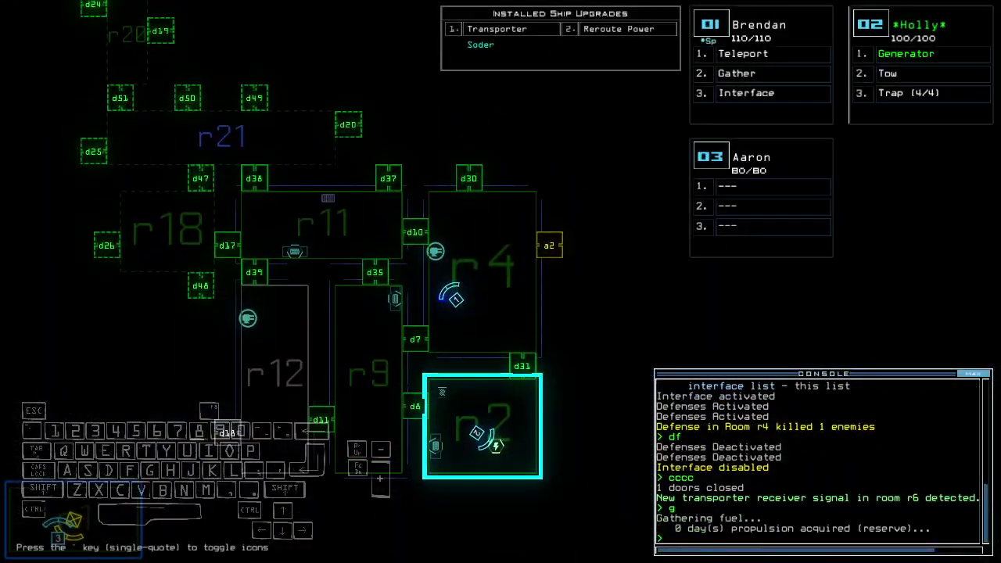
key("space")
type("d30 d30")
key("Return")
key("space")
key("Up")
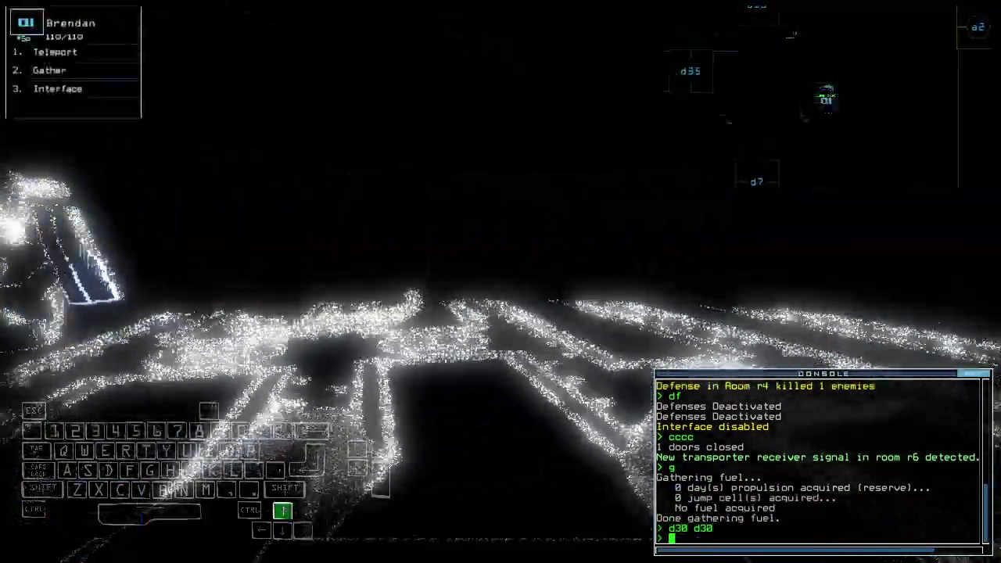
key("Up")
type("cccc")
key("Return")
type("d30")
key("Return")
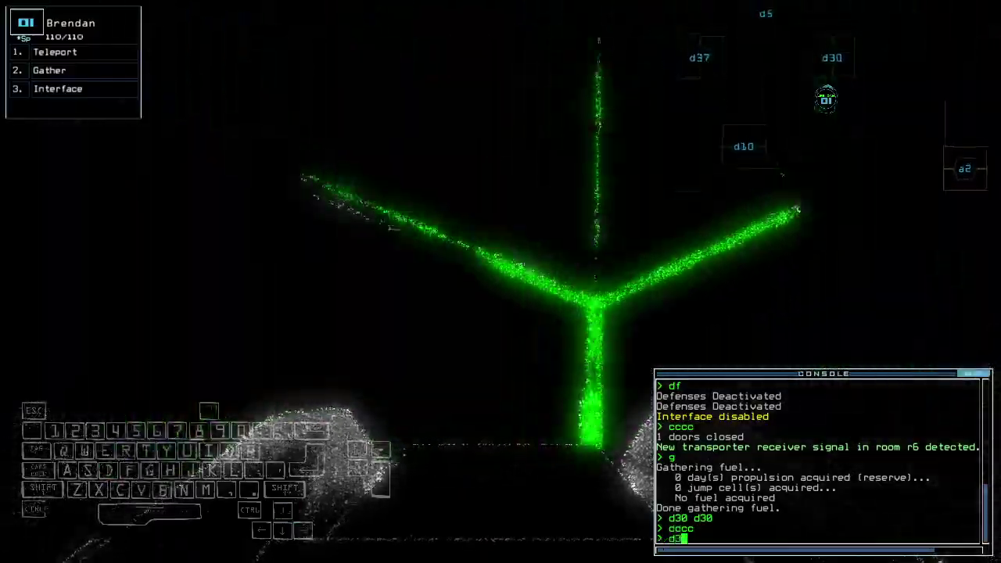
key("Up")
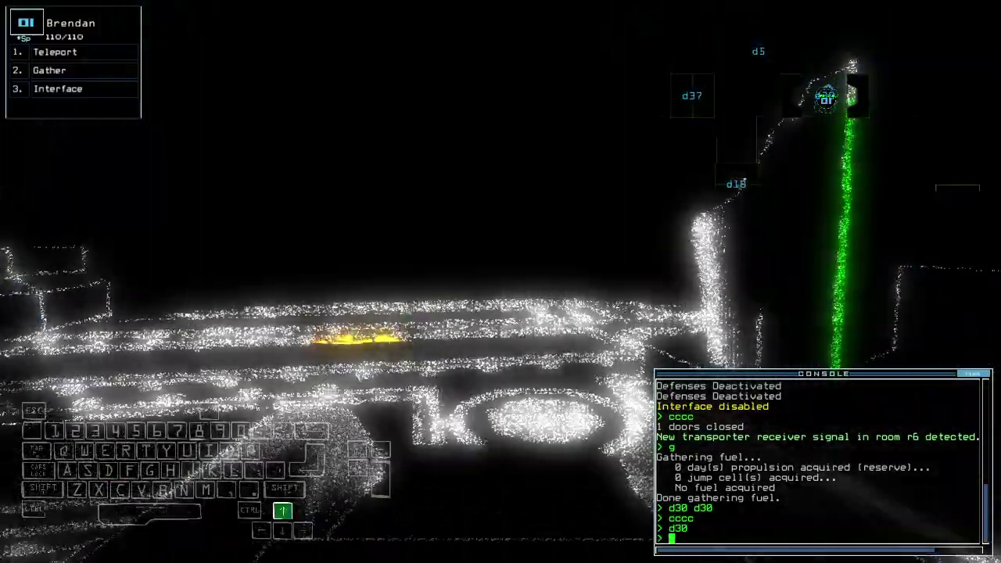
Collect the scrap in r26 and show the derelict's status report
key("space")
key("space")
key("Up")
type("g")
key("Return")
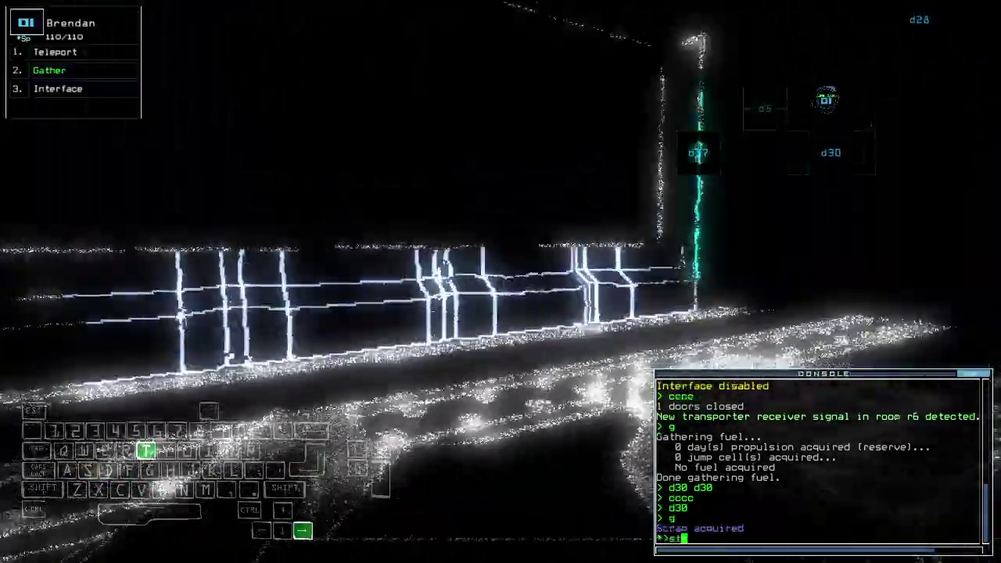
type("status")
key("Return")
key("Up")
key("space")
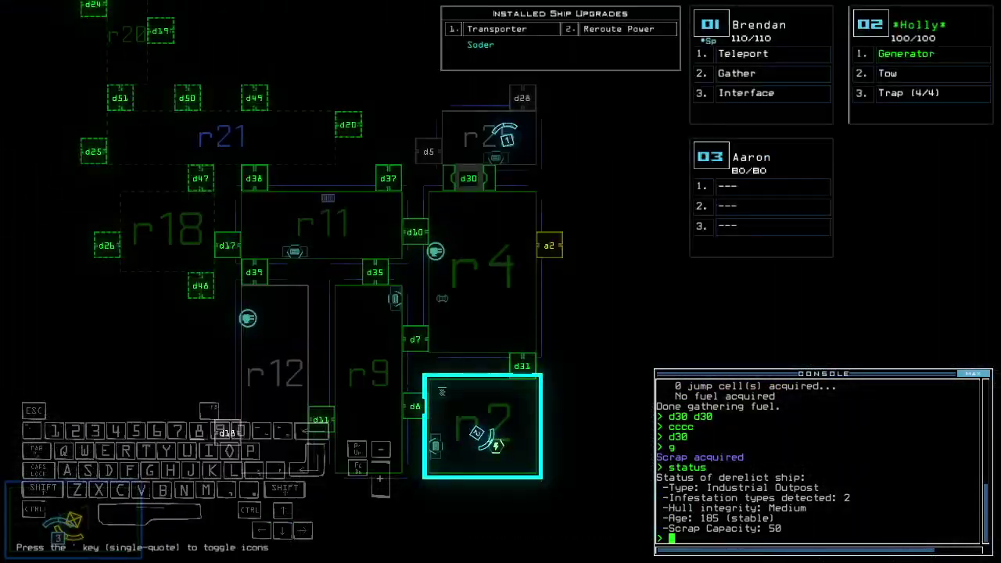
Cycle all doors to room r26 and open door d5
key("Left")
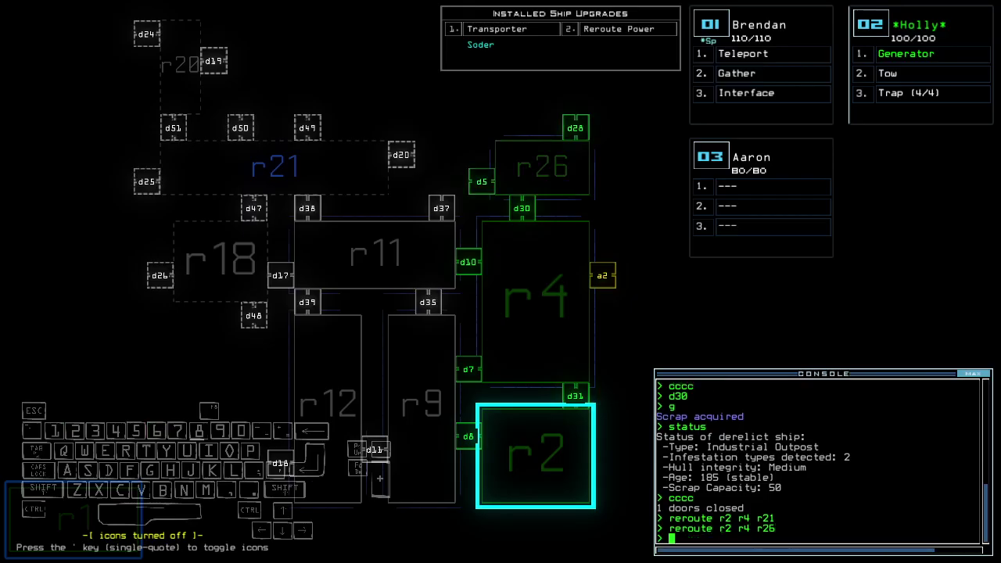
key("space")
type("xx r26")
key("Return")
key("space")
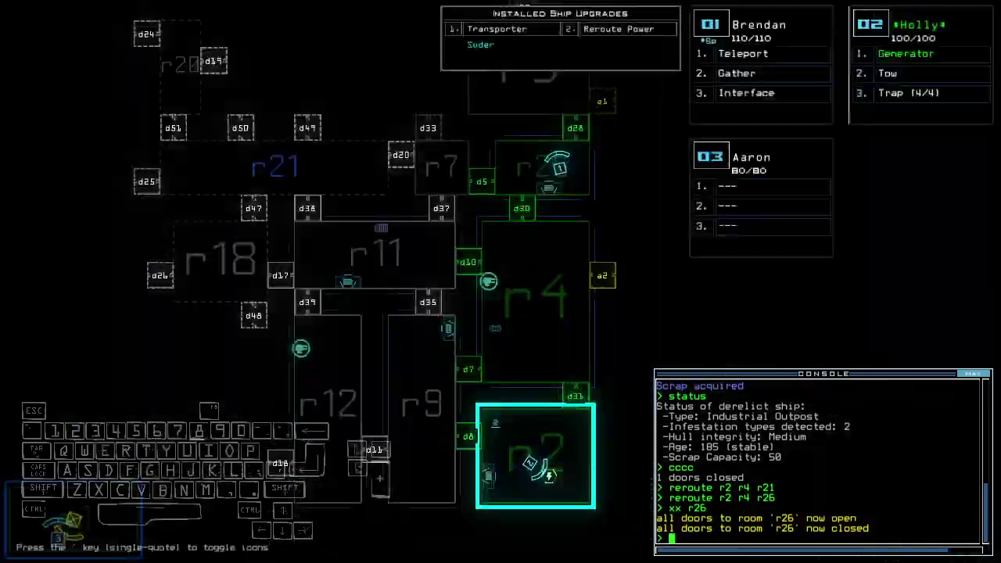
key("space")
type("d5")
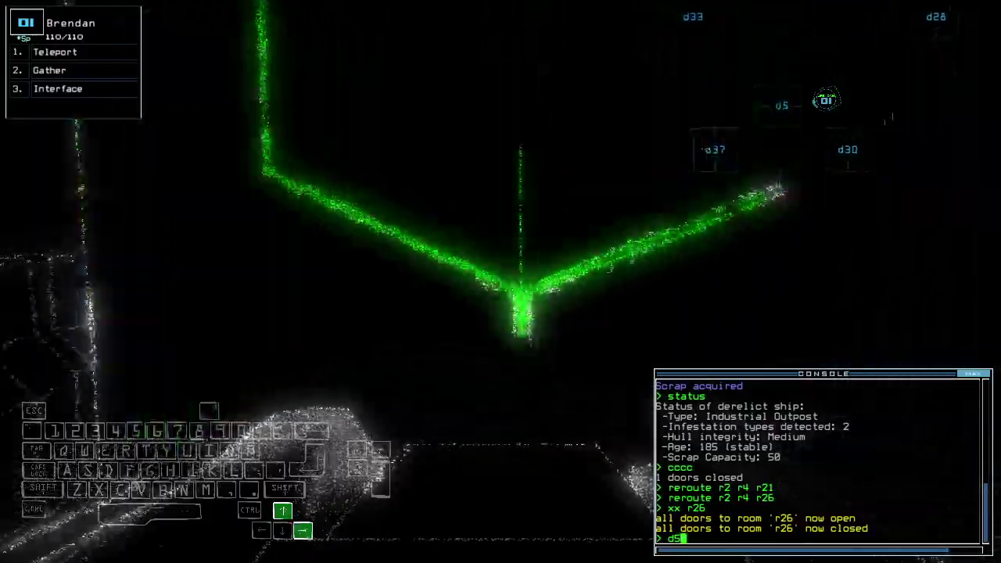
key("Return")
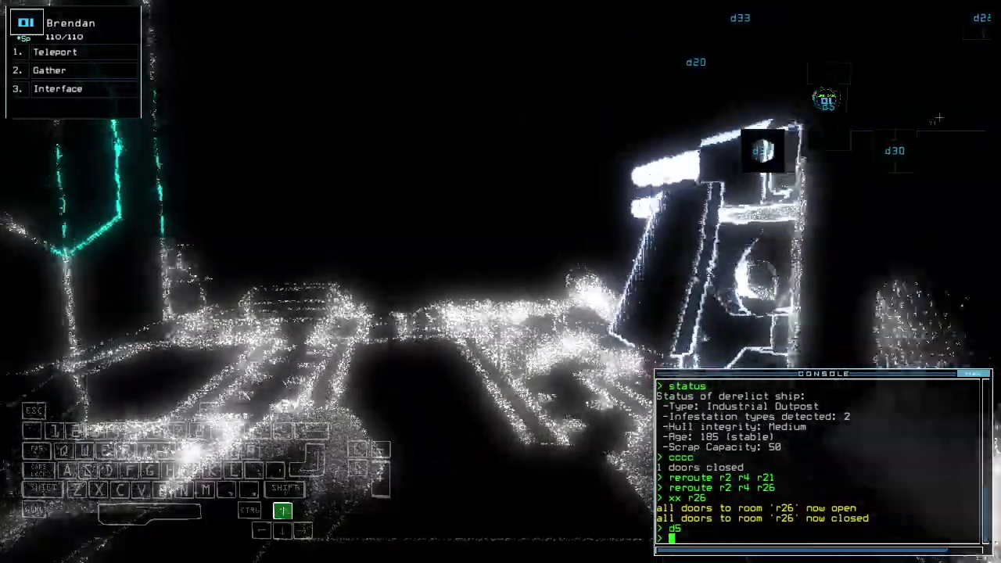
Drive the drone through the room and close the doors behind it
key("w")
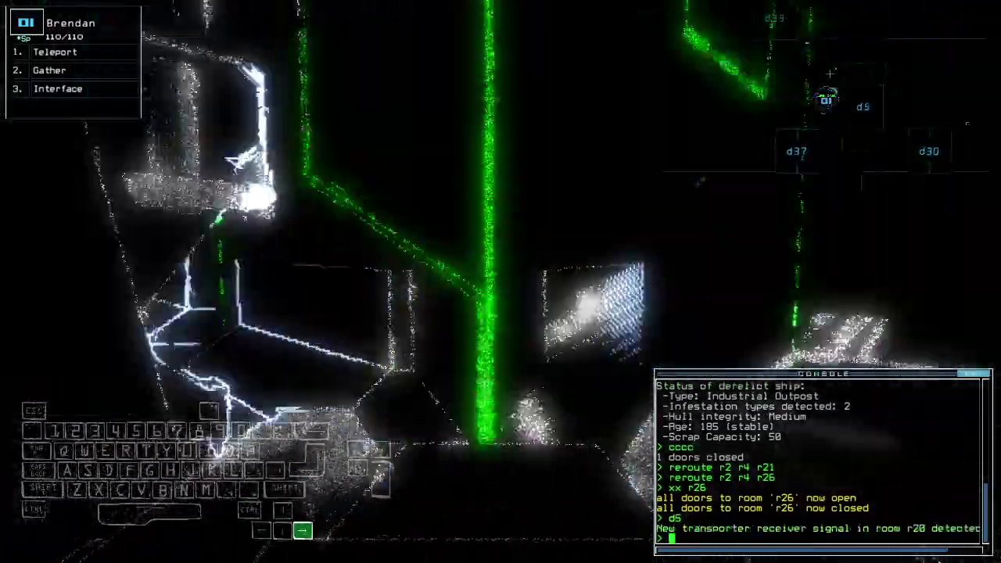
key("Up")
type("ccc")
key("Return")
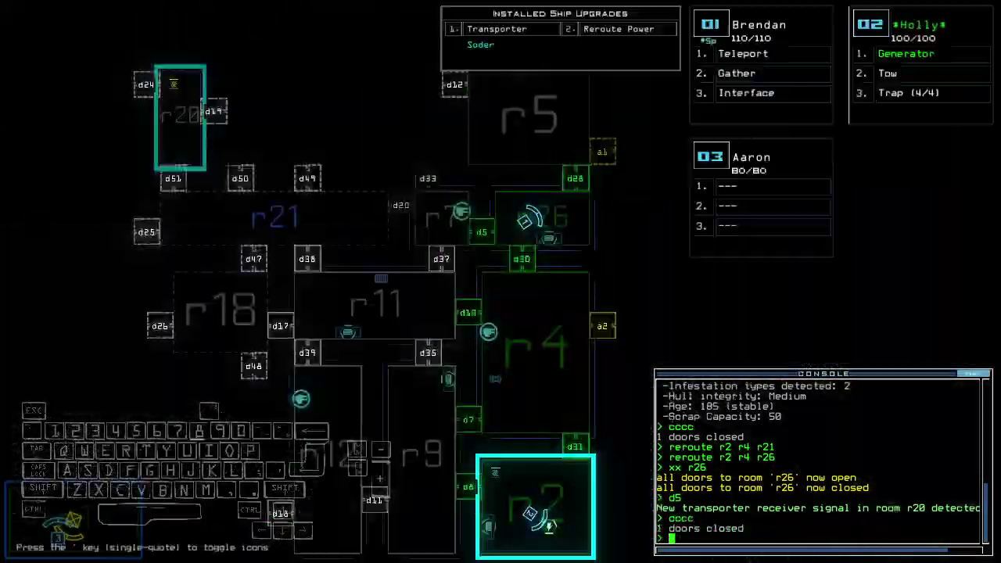
key("space")
type("d28")
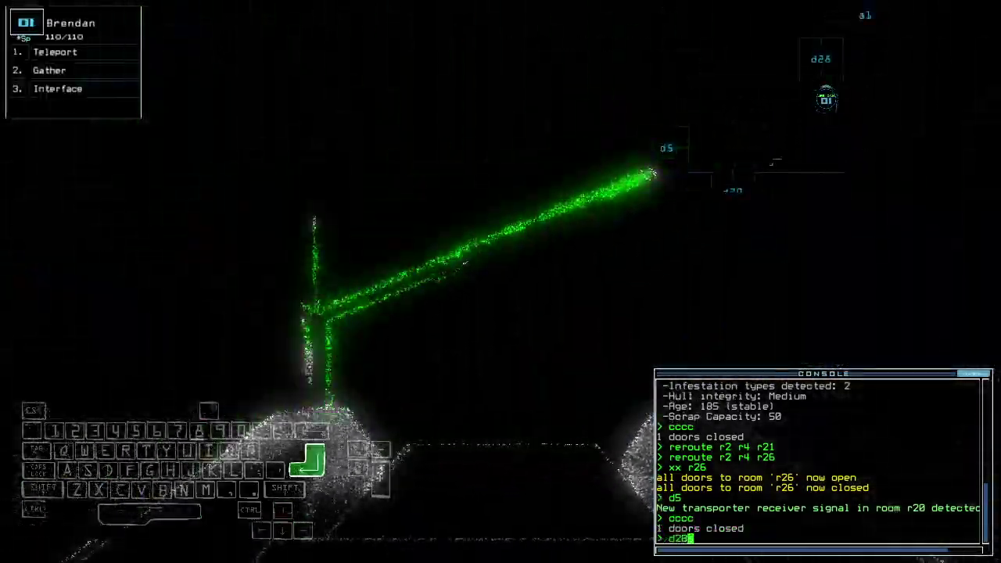
Open door d28, revealing r8's transporter signal, and drive drone 1 into r5
key("Return")
key("Up")
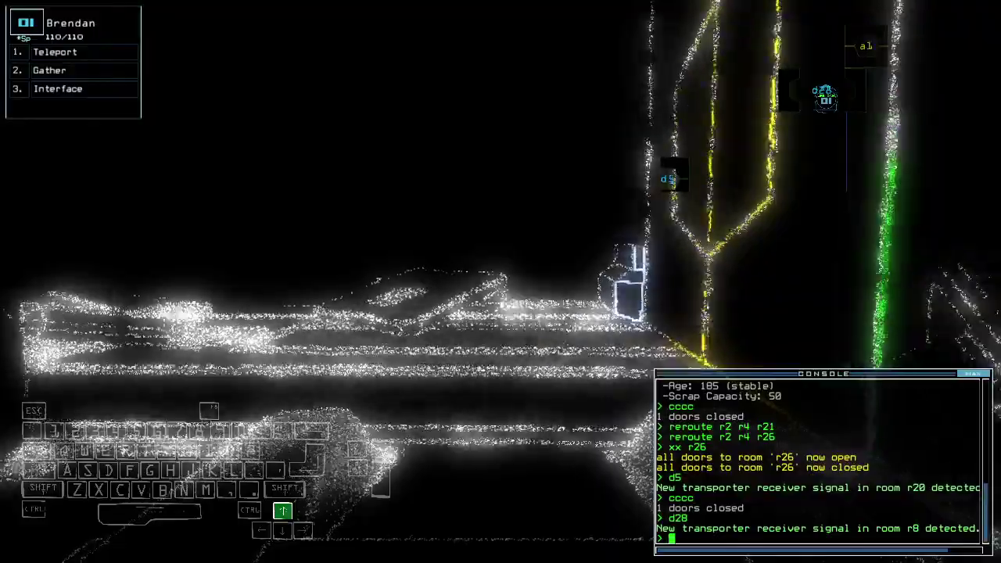
key("Up")
key("Left")
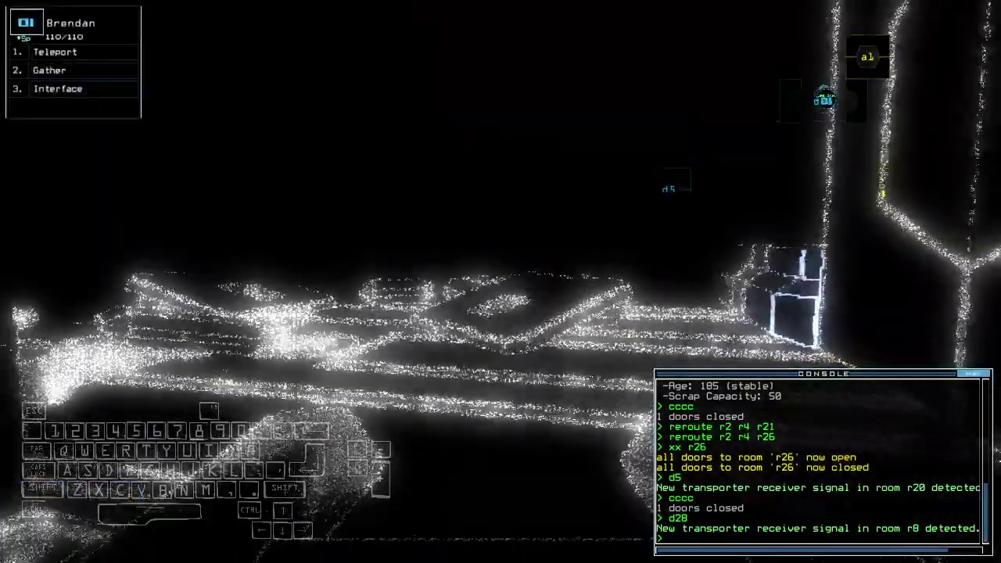
key("Up")
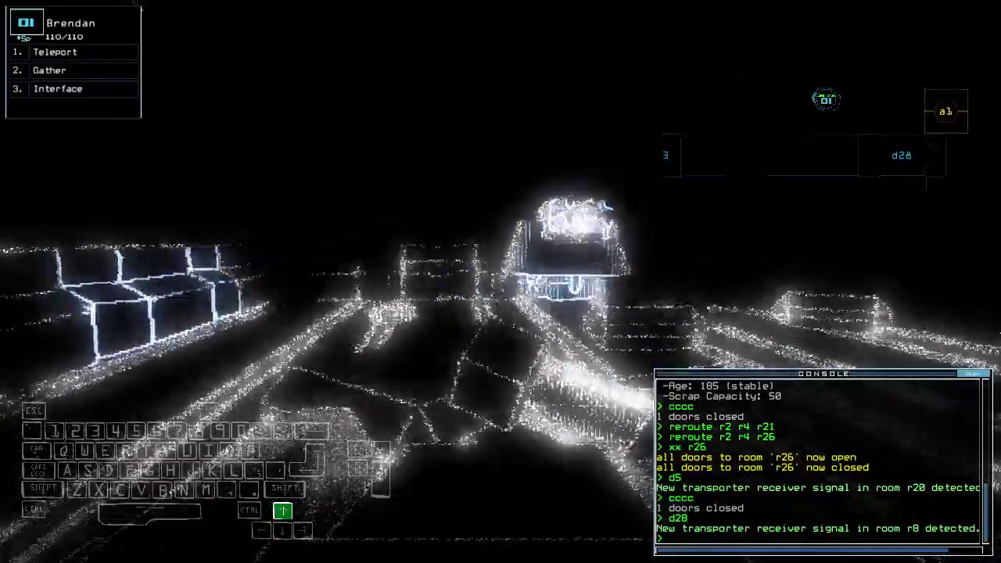
key("Up")
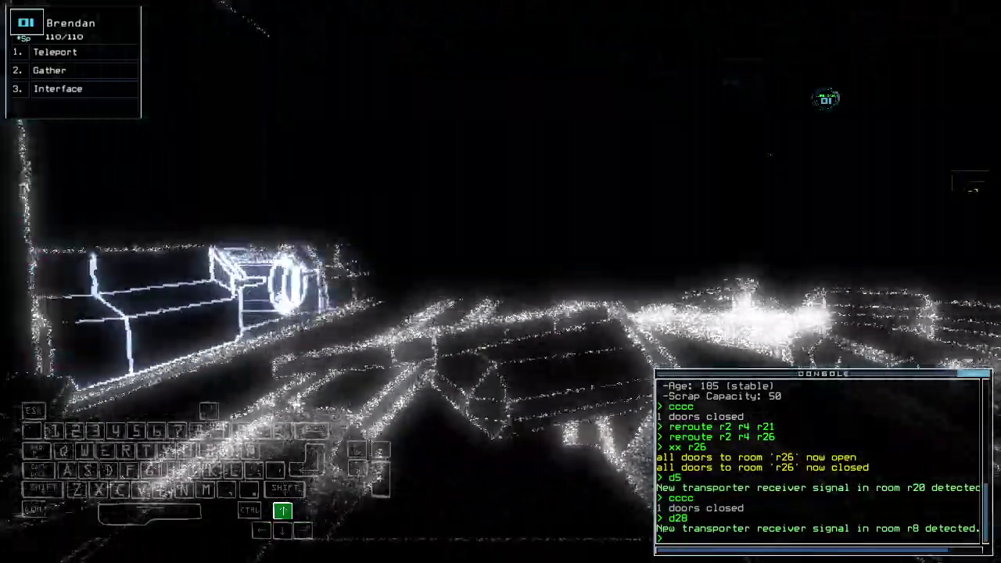
key("Up")
key("space")
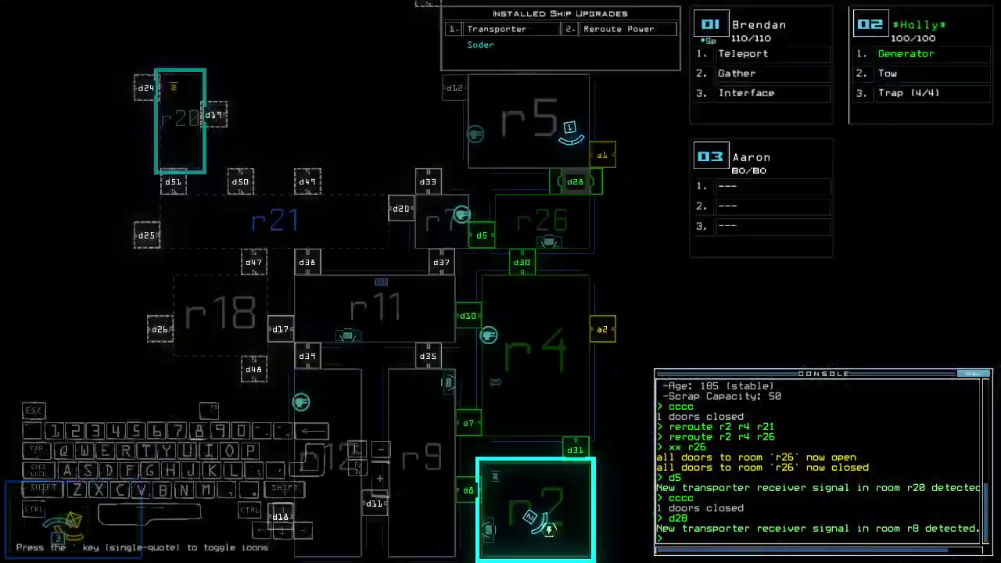
Teleport drone 1 into room r21 and gather its scrap
key("1")
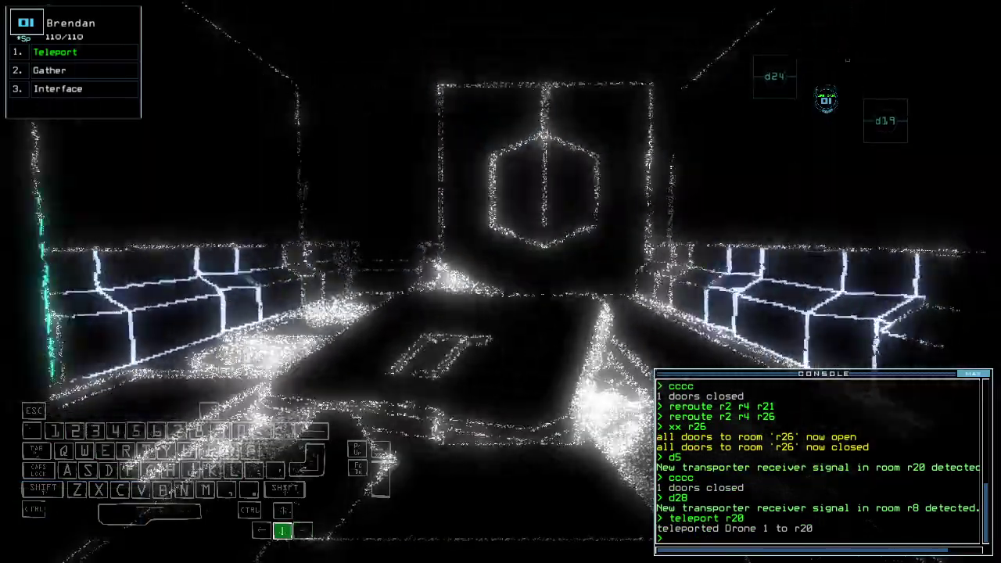
key("Up")
key("Up")
key("space")
type("te")
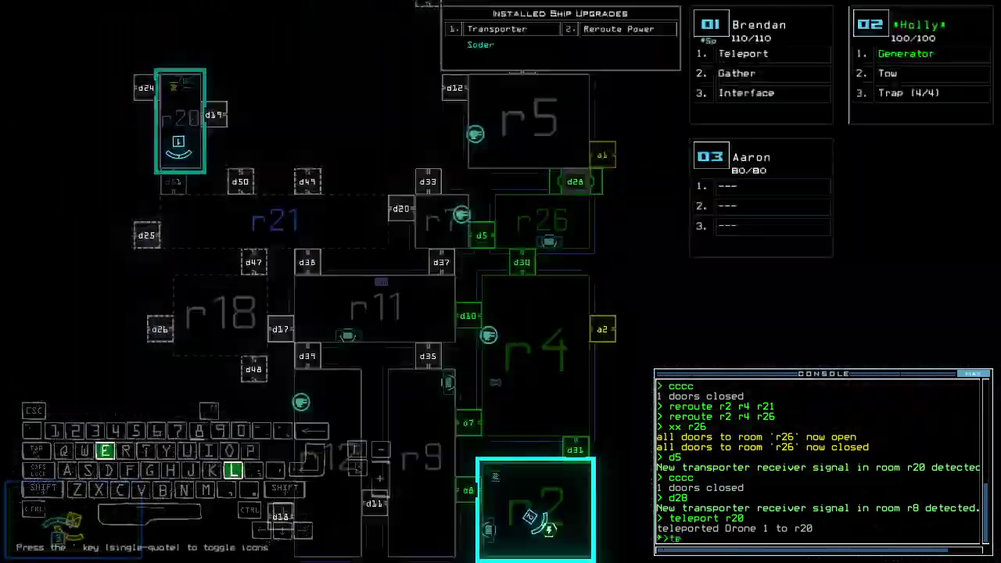
type("1f r21")
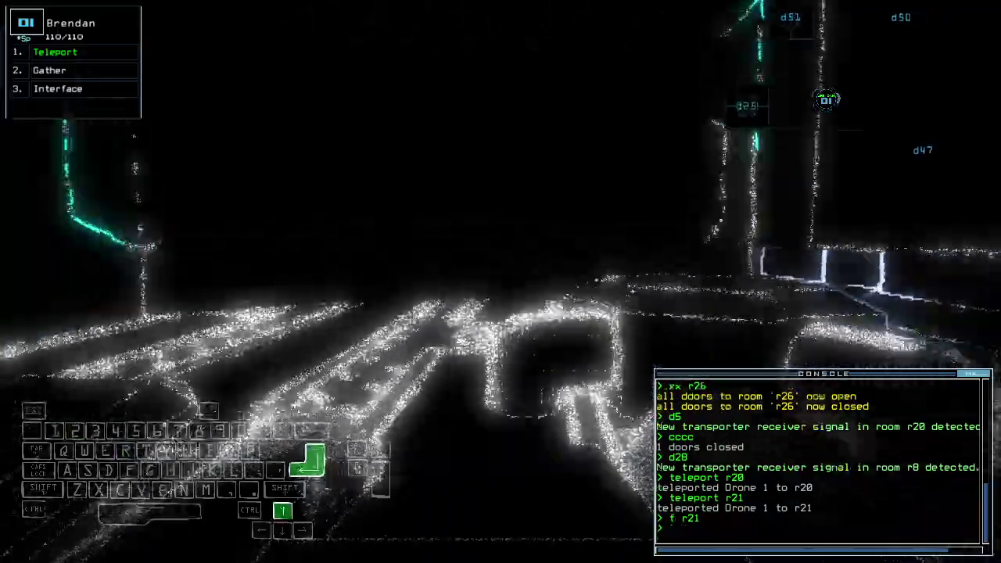
key("Up")
key("Return")
type("g")
key("Return")
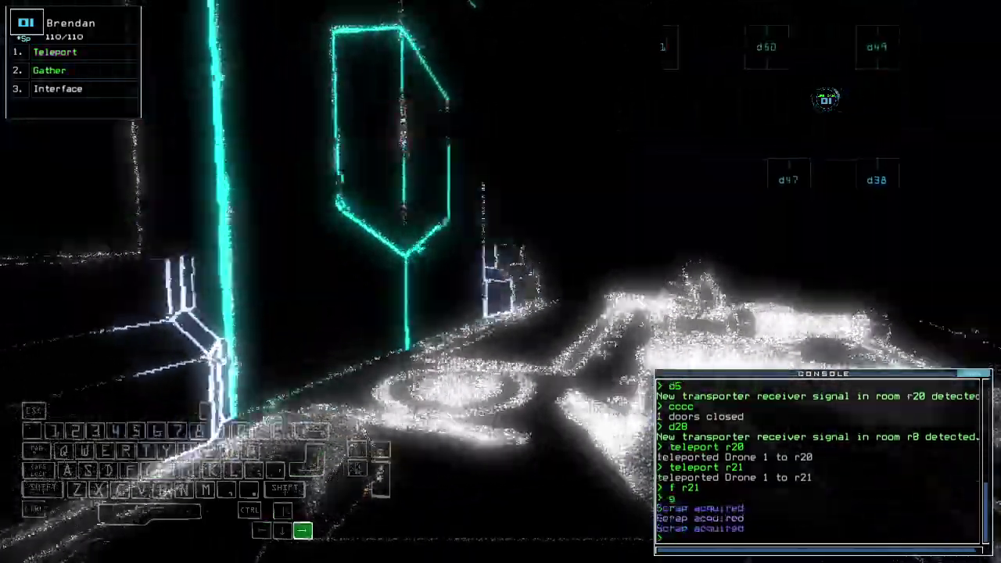
type("st")
Gather more scrap, then reroute power from r2 through r9, r11 and r18
key("Up")
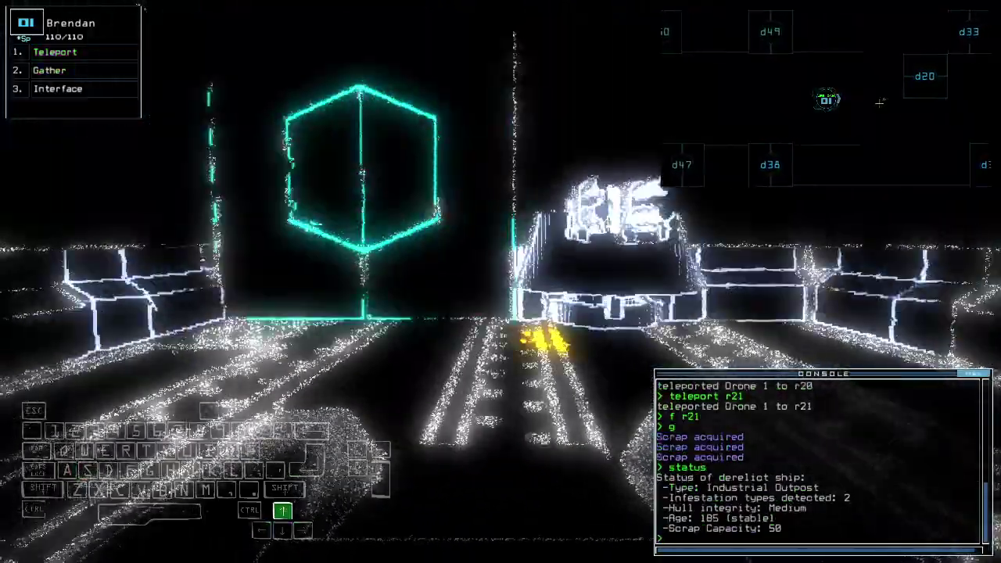
type("g")
key("Return")
key("Right")
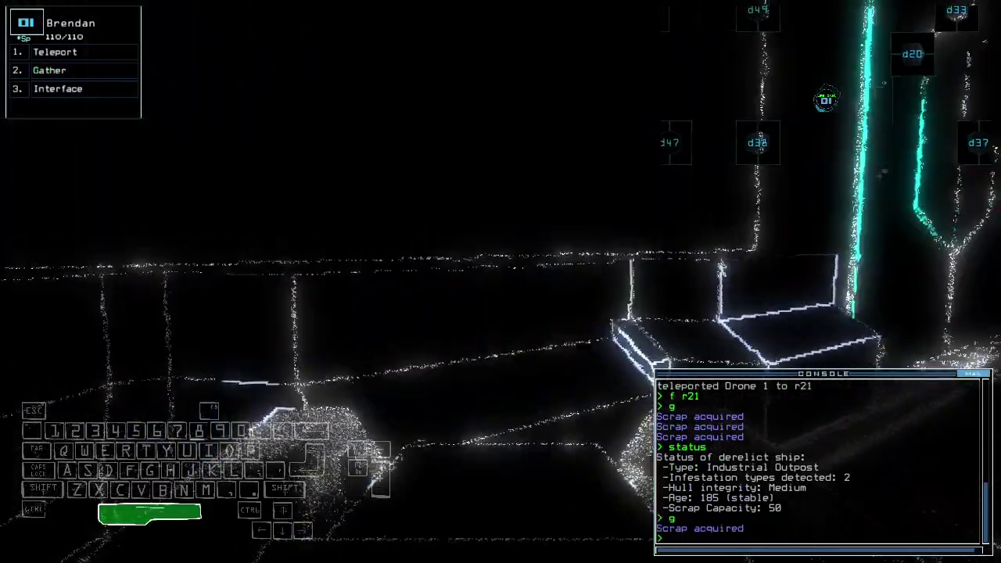
key("1")
key("Down")
key("Down")
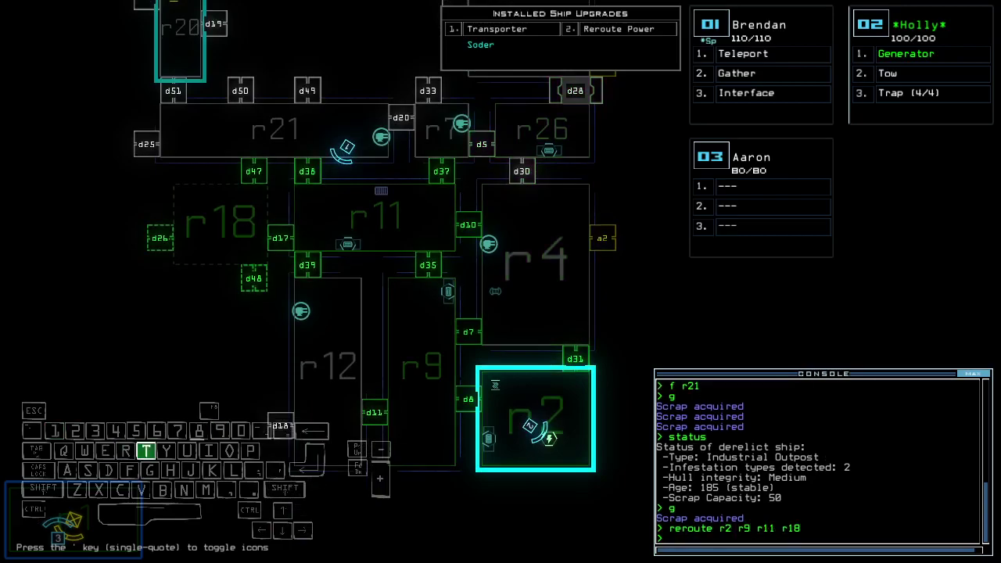
Teleport drone 1 to r11, open door d17, then close the open doors
key("1")
type("teleport r11")
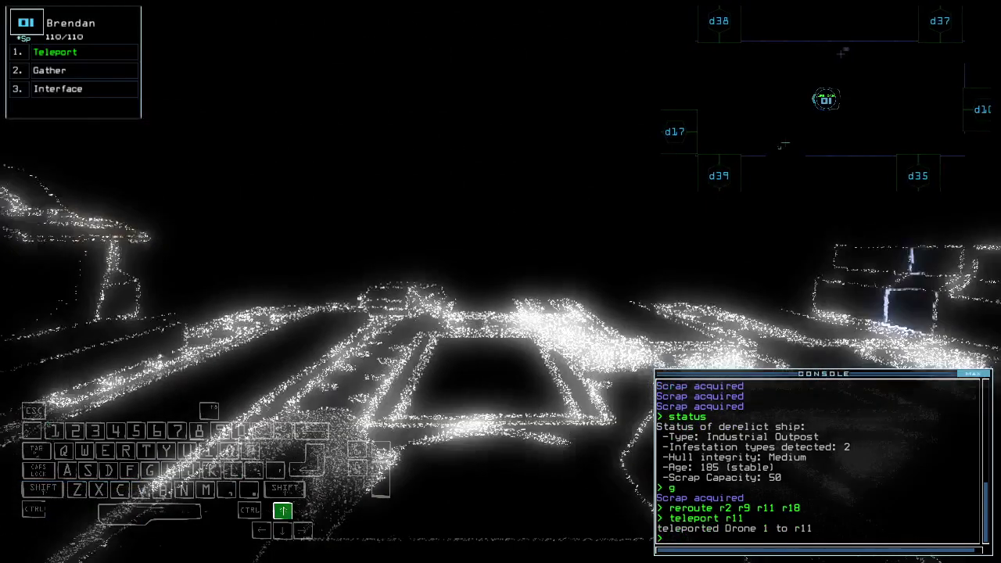
key("Up")
type("d17")
key("Return")
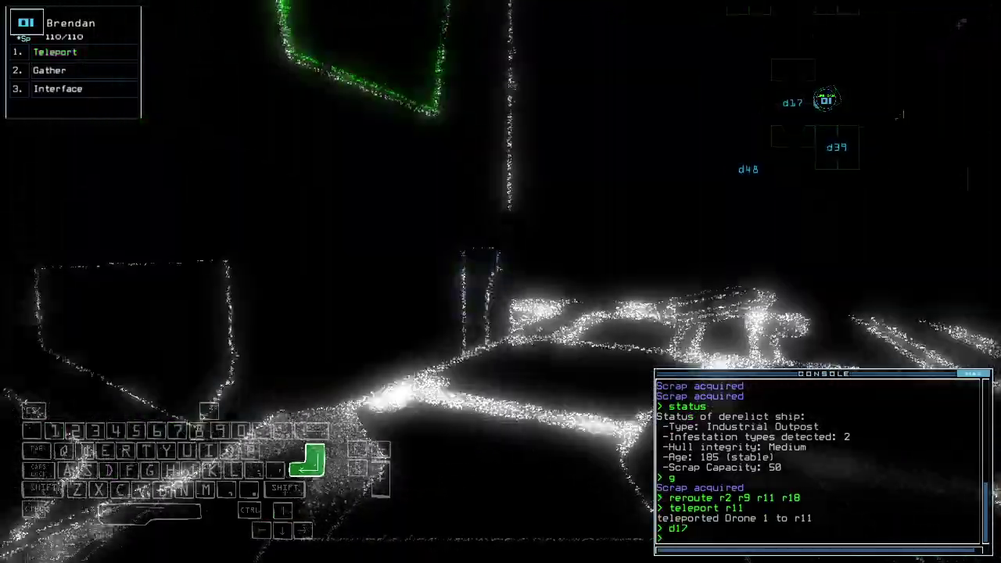
key("Left")
key("Left")
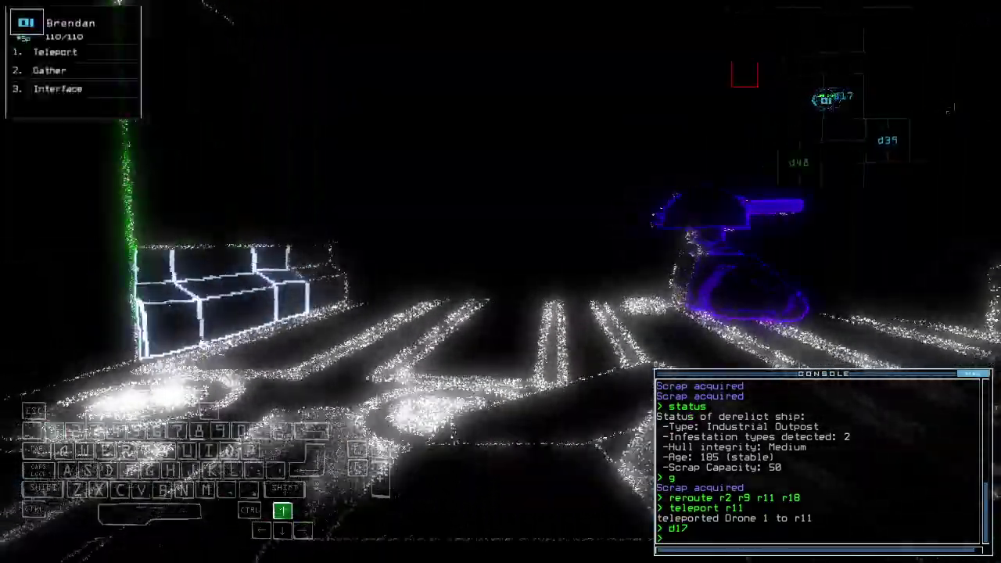
key("Down")
key("Down")
key("Left")
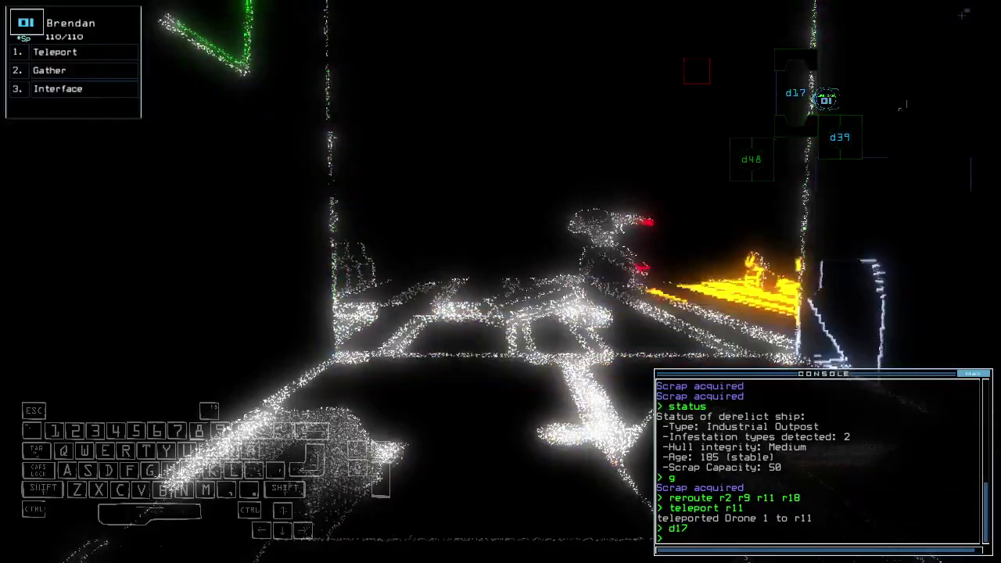
key("space")
type("cccc")
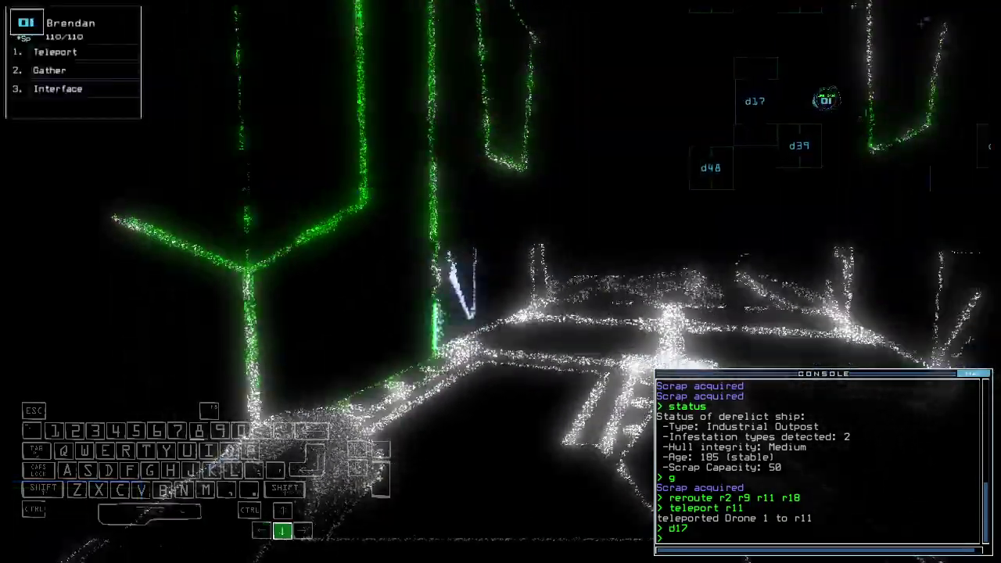
key("Return")
Drive toward door d10, toggle it twice, then open doors d39 and d31
key("space")
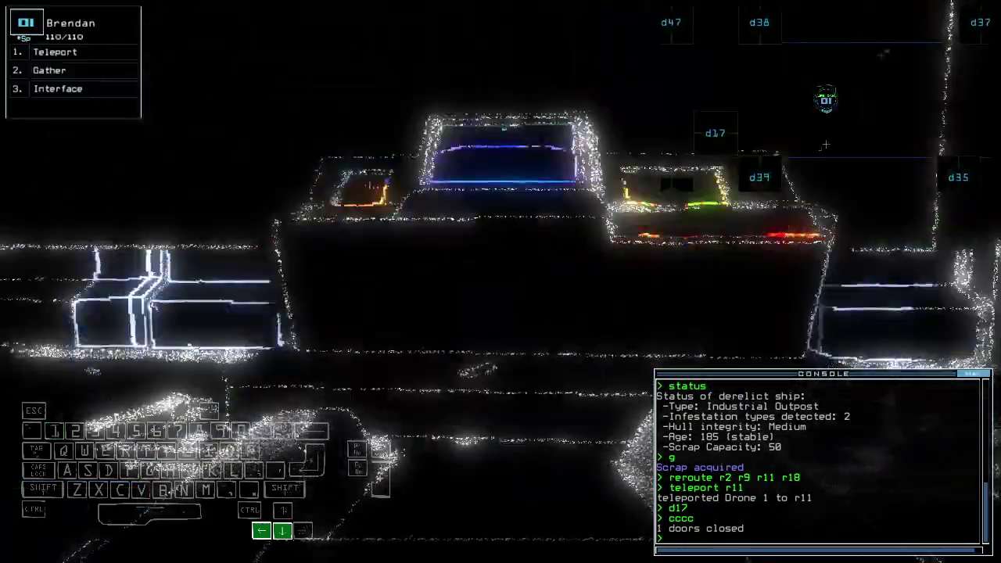
key("Up")
key("Up")
key("Up")
key("Up")
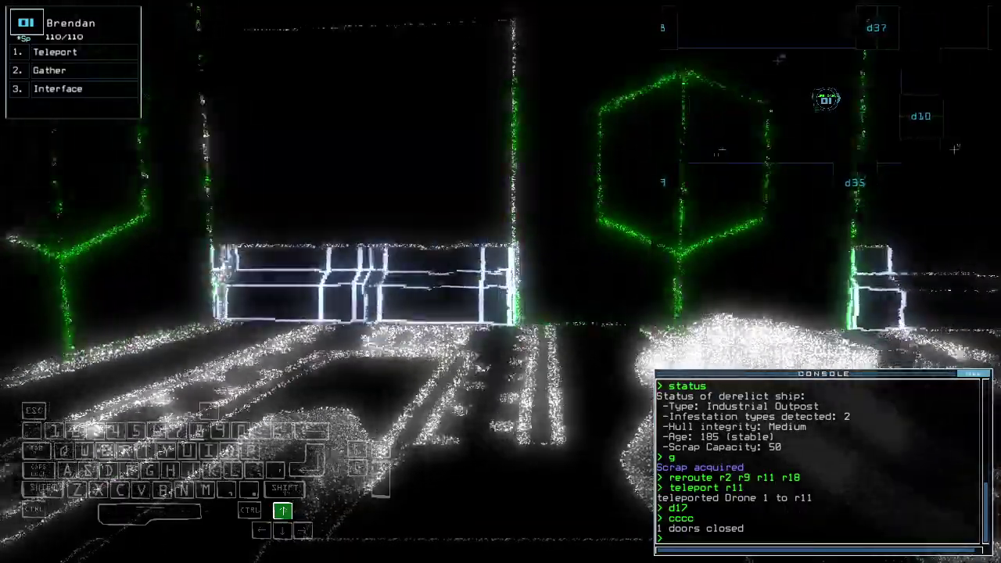
key("Up")
type("d10")
key("Return")
key("space")
key("space")
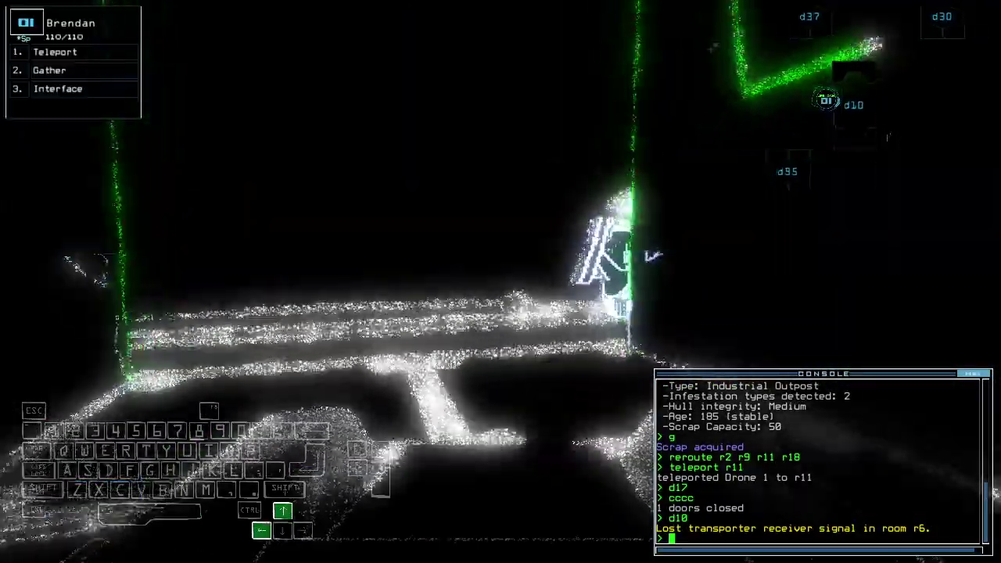
key("Up")
key("Up")
type("d10")
key("Return")
key("space")
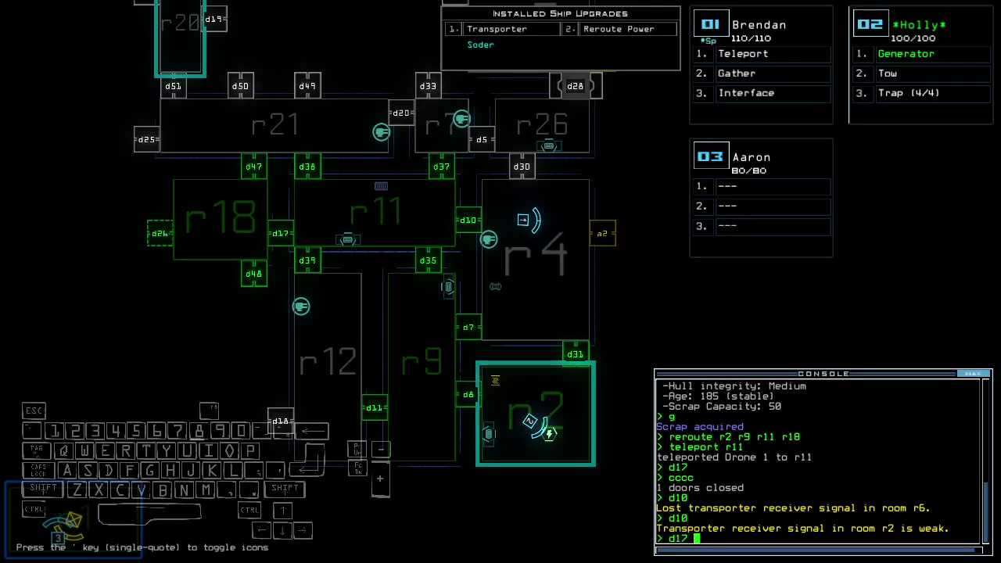
type("31")
key("Return")
type("d39")
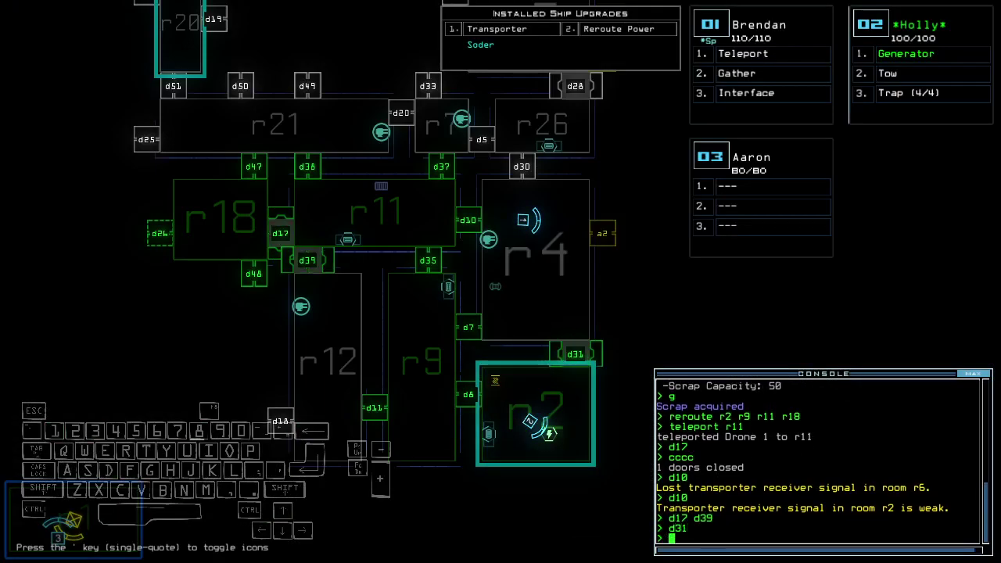
Drive drone 2 forward and switch the generator off
key("space")
type("te")
key("Return")
key("Up")
key("Up")
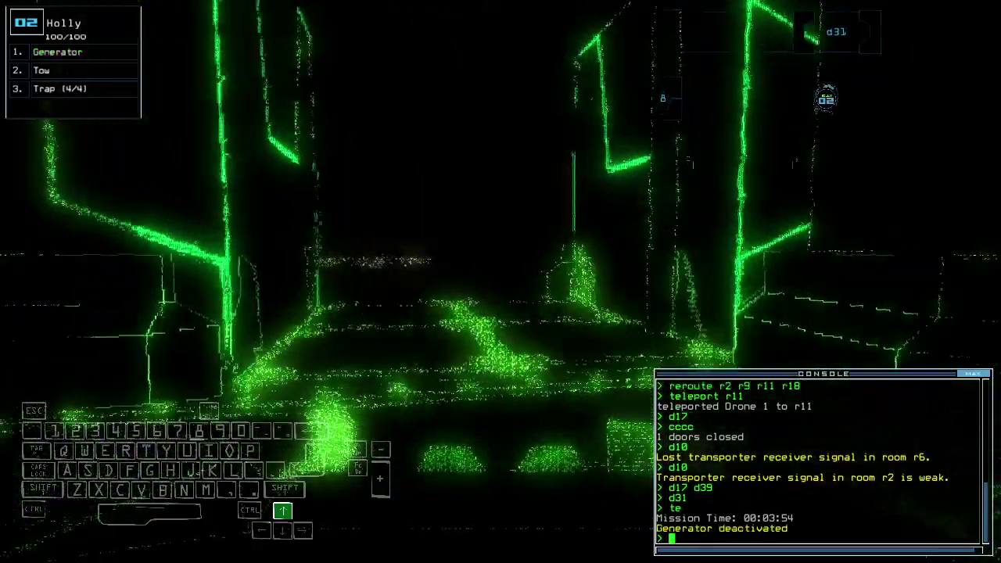
key("space")
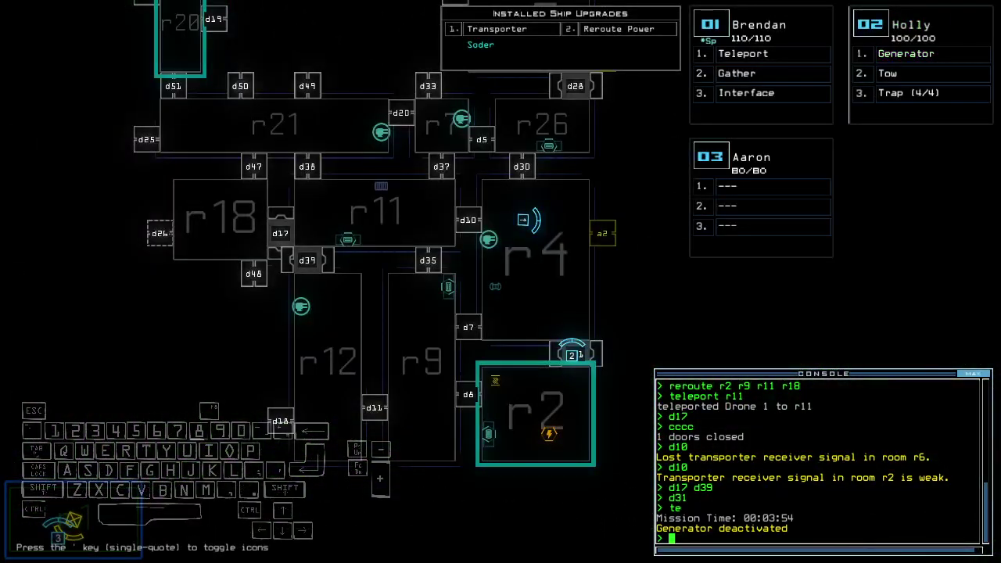
Drive drone 1 back across the rooms toward r2
key("space")
key("Left")
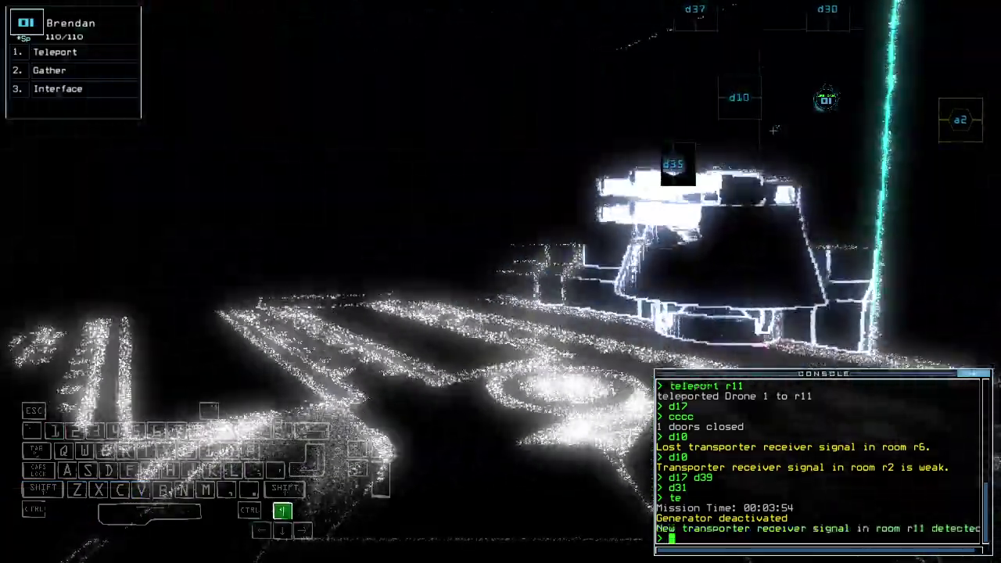
key("Left")
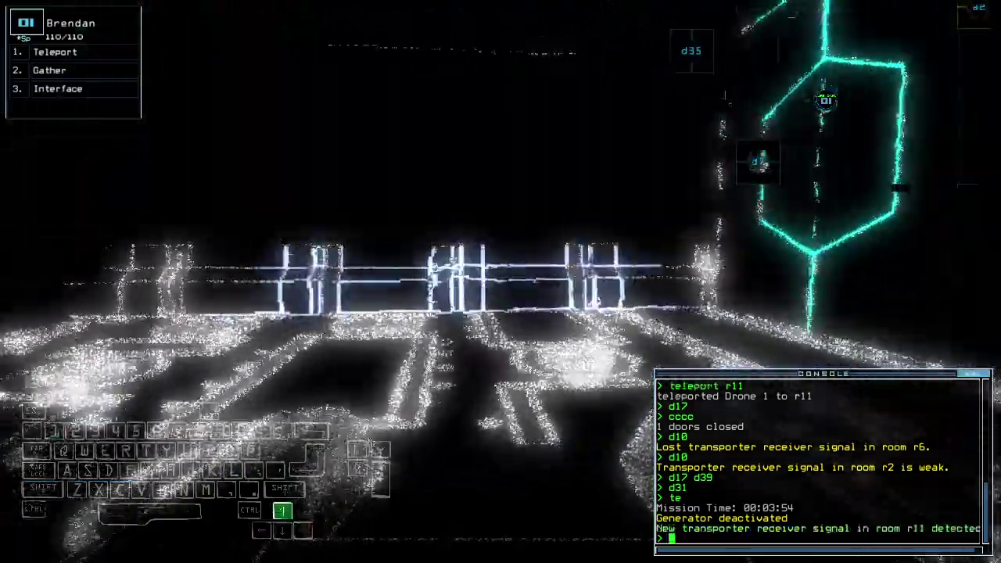
key("Up")
key("Up")
key("Right")
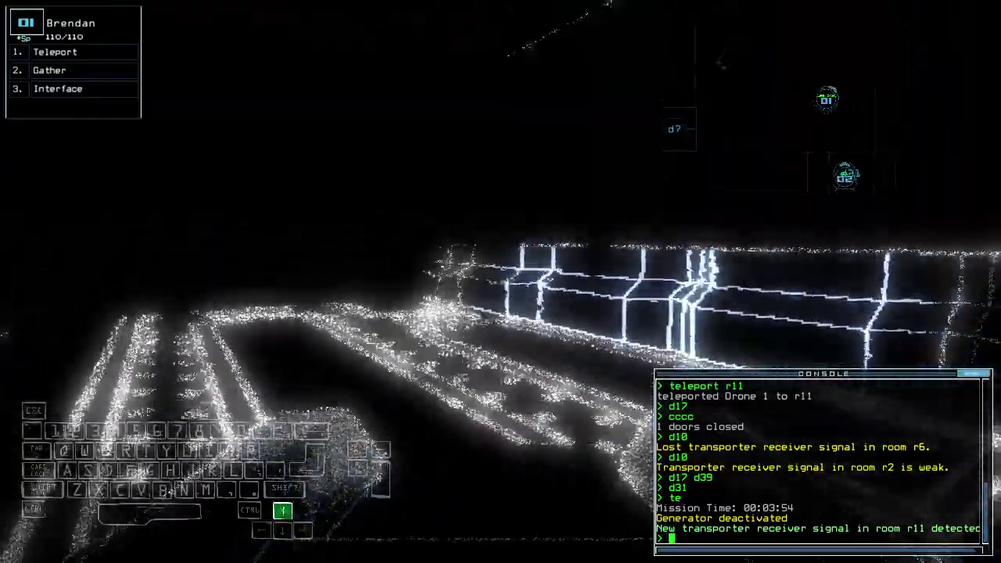
key("Up")
key("space")
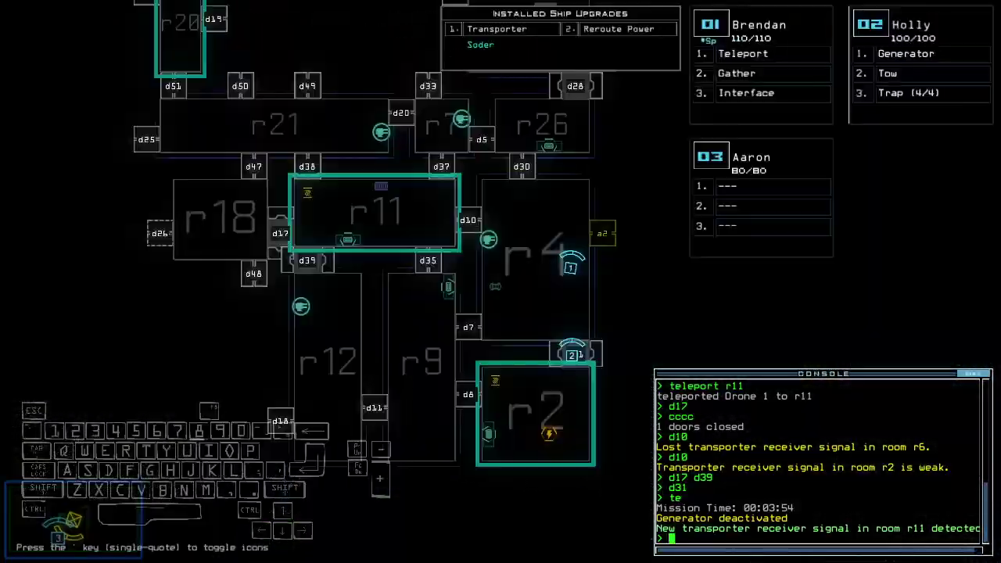
Move drone 2 into r2, restart the generator, and close doors, leaving d39 blocked
key("2")
key("Up")
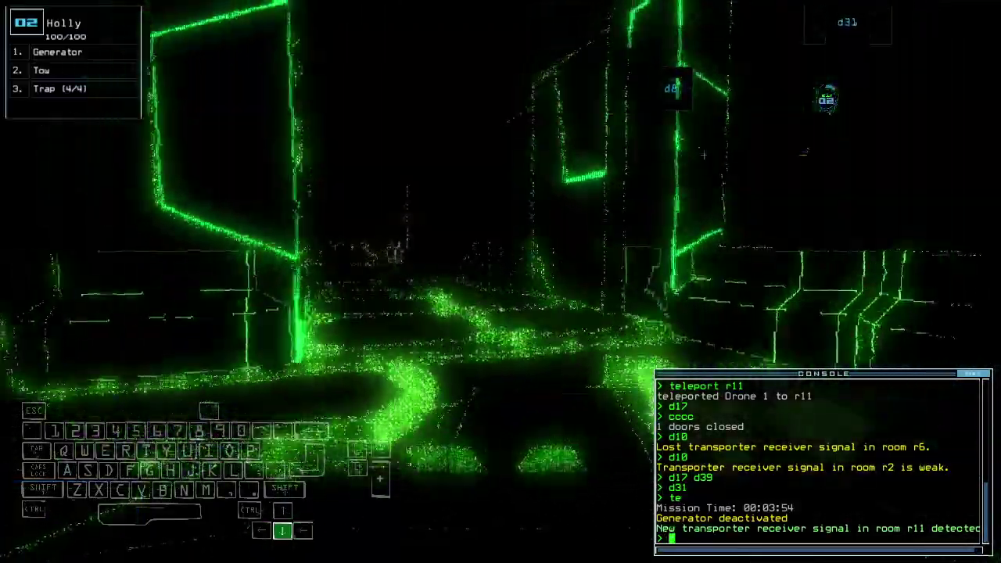
key("Down")
type("ge")
key("Return")
key("1")
key("Up")
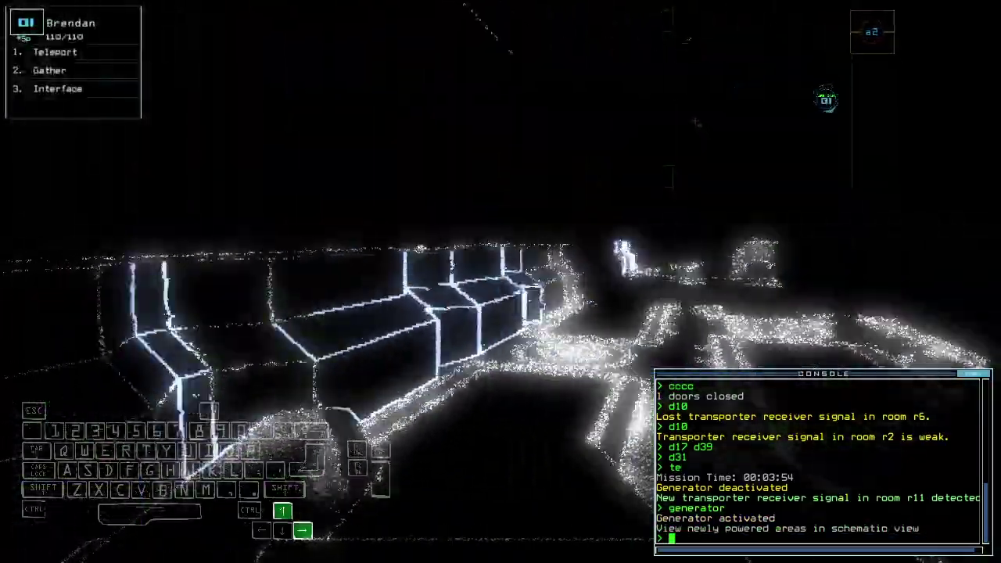
key("Up")
key("Left")
key("Left")
key("Up")
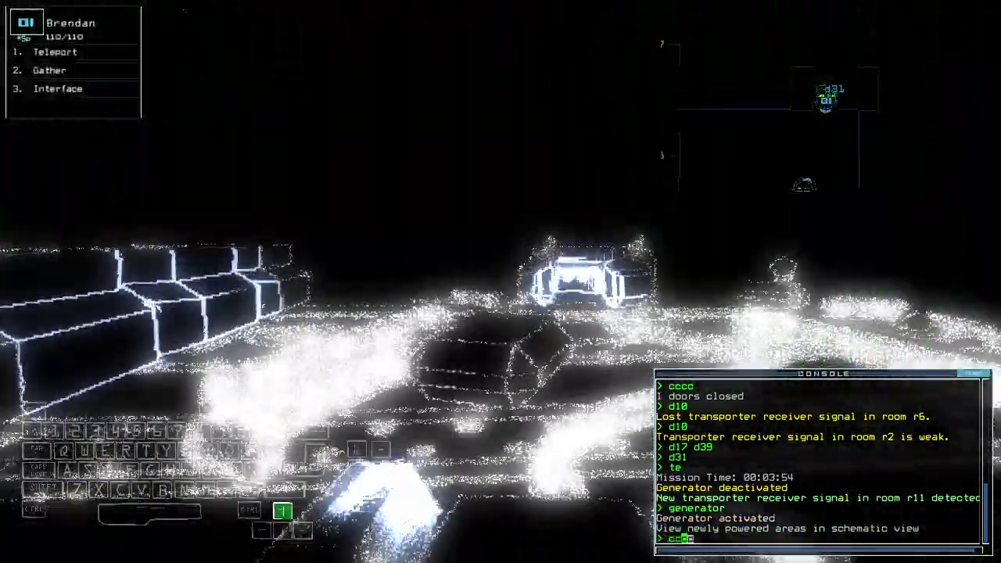
type("cccc")
key("Return")
key("space")
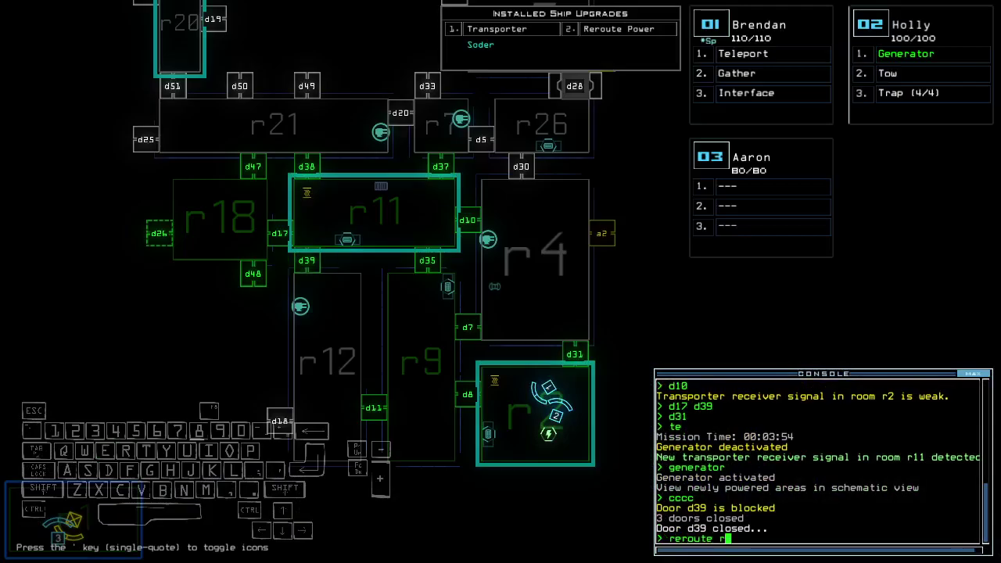
Reroute power to r2, r9 and r12, and toggle defenses to kill r12's enemy
key("1")
type("2 r9 r12")
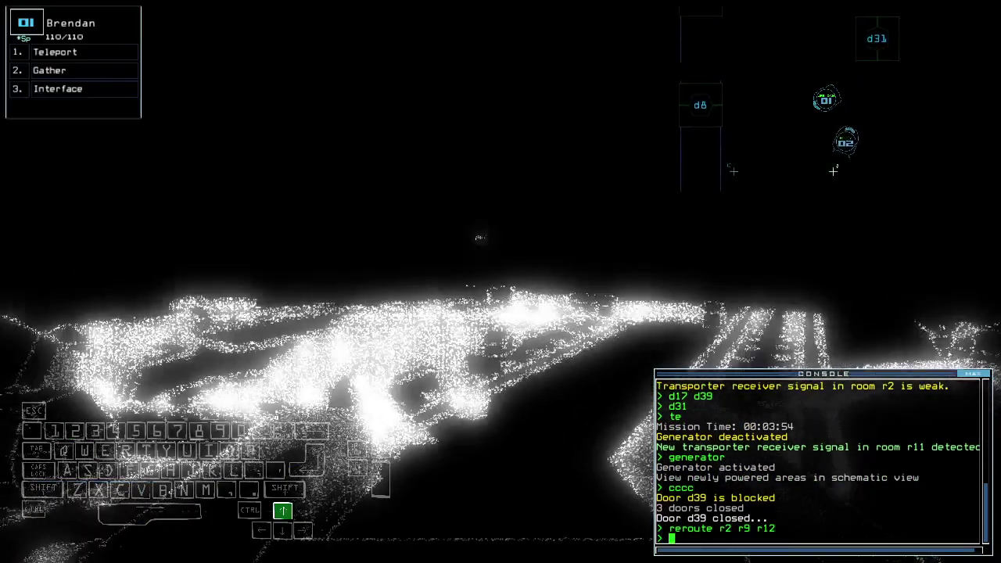
key("Right")
key("Up")
type("dct")
key("Return")
type("df")
key("Return")
key("space")
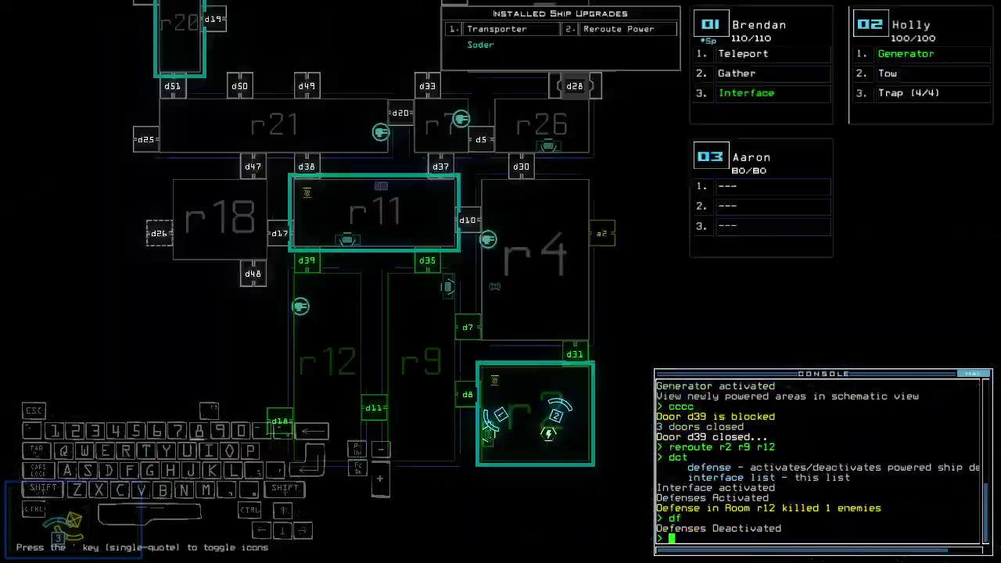
type("1")
Open doors d8 and d11 and gather scrap twice with drone 1
key("Return")
key("space")
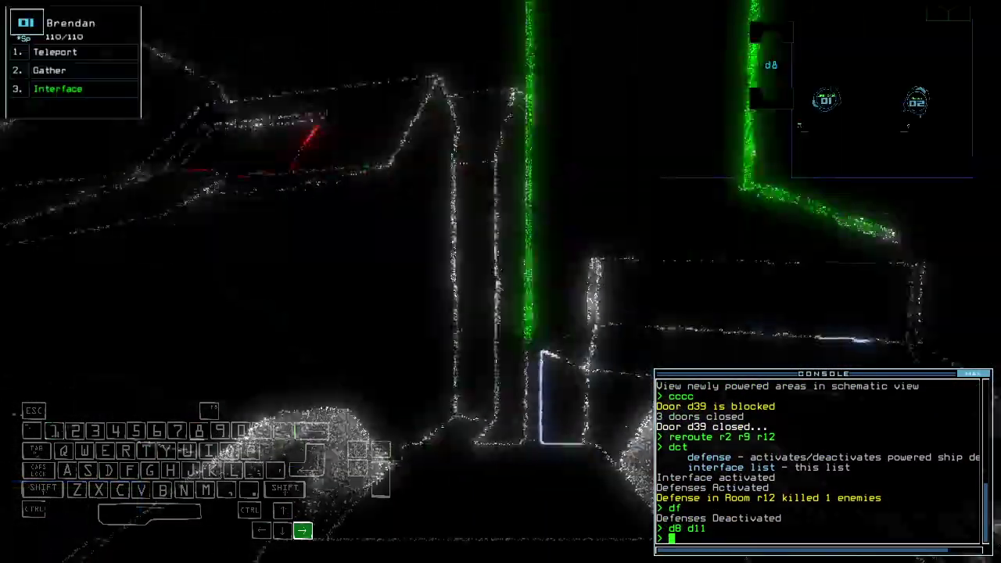
key("Up")
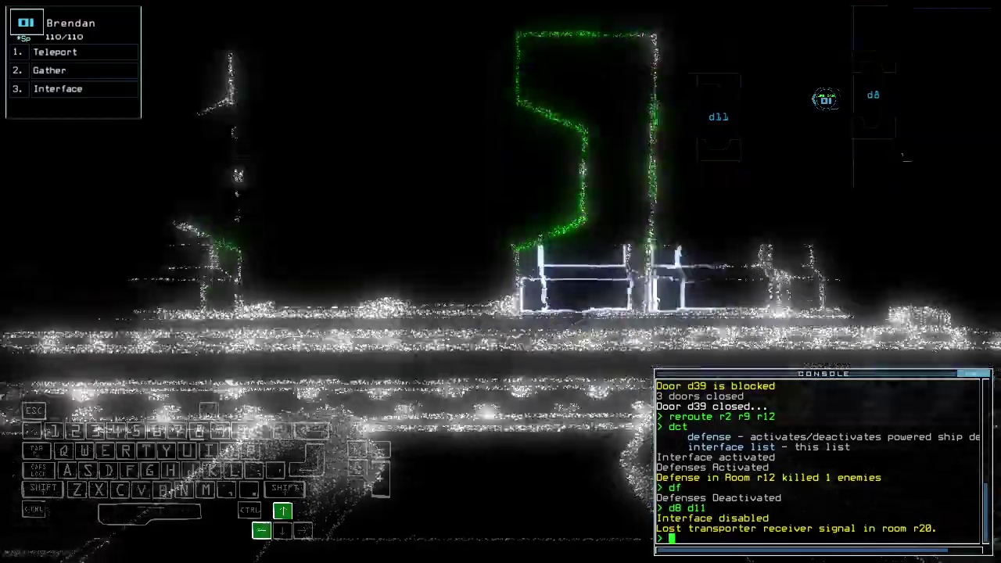
key("Up")
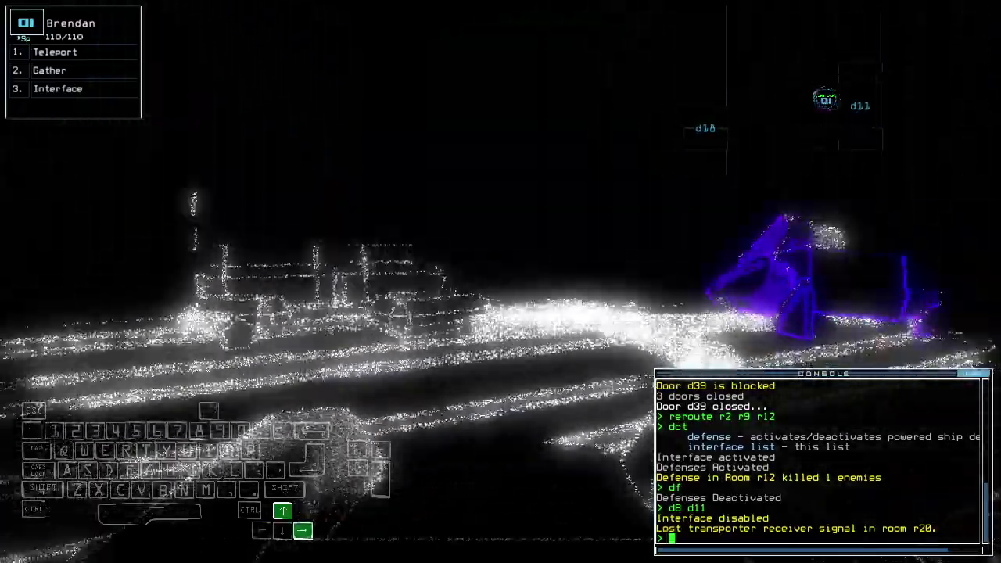
type("g")
key("Return")
type("g")
key("Return")
key("Down")
key("Right")
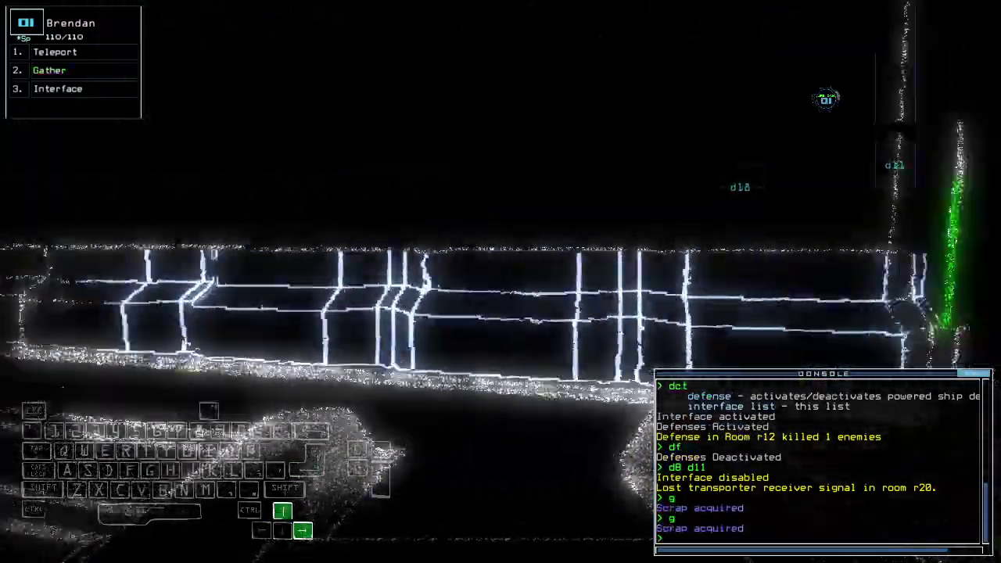
key("Right")
key("space")
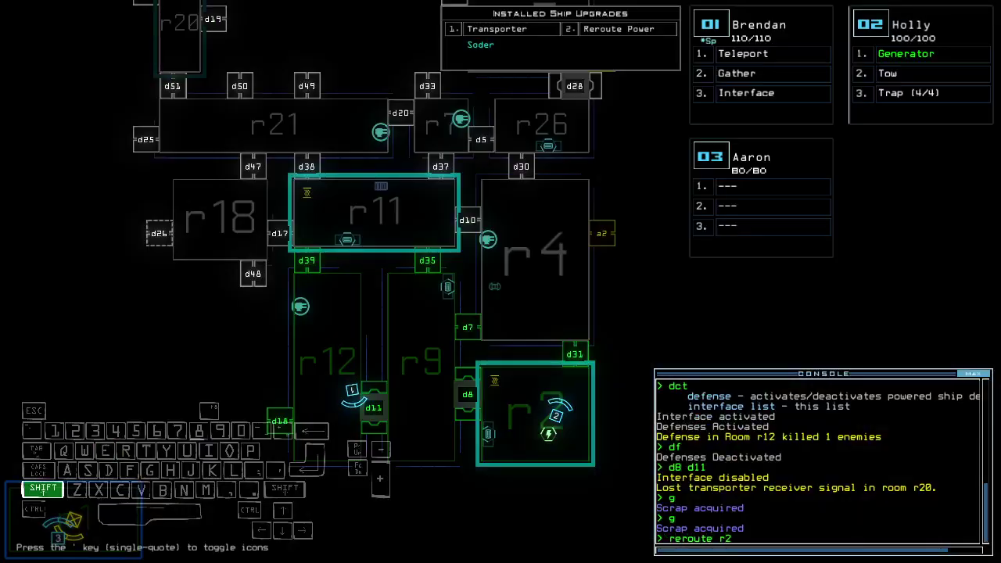
Add r4 to the power route, teleport drone 1 to r2, and run defenses to kill two enemies
key("Return")
key("space")
type("teleport r2")
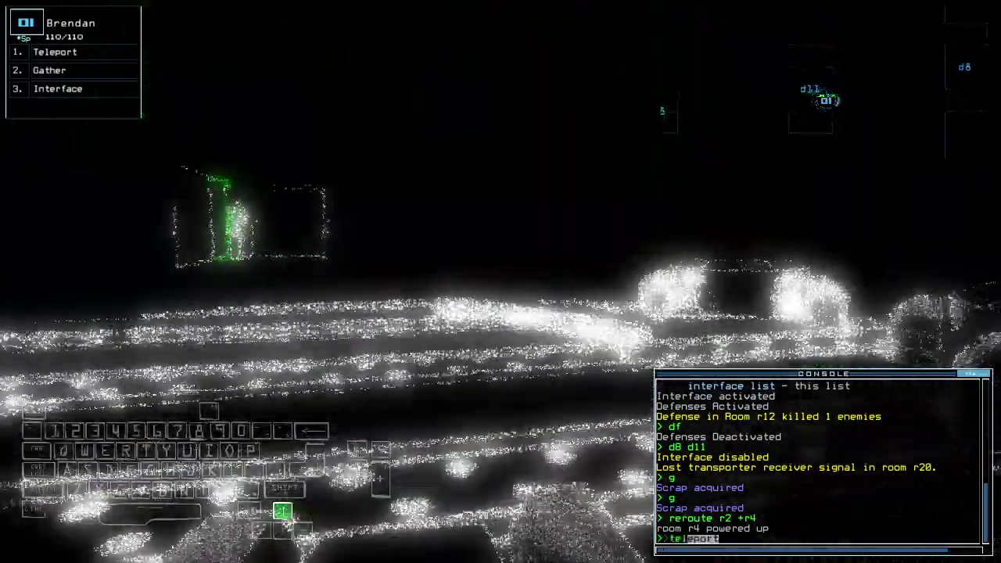
key("Return")
key("Right")
key("Right")
type("dct")
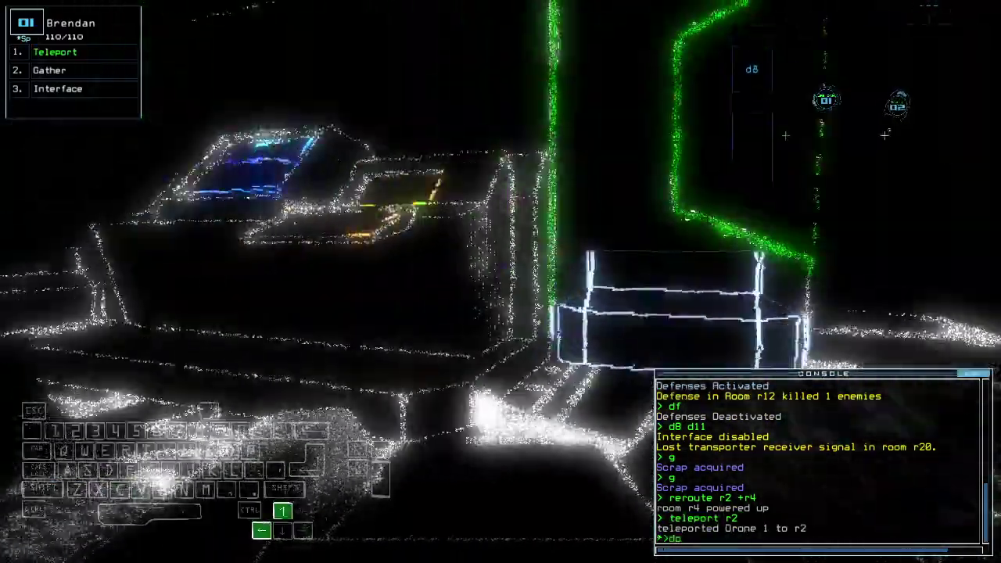
key("Return")
type("ddf")
key("Return")
key("space")
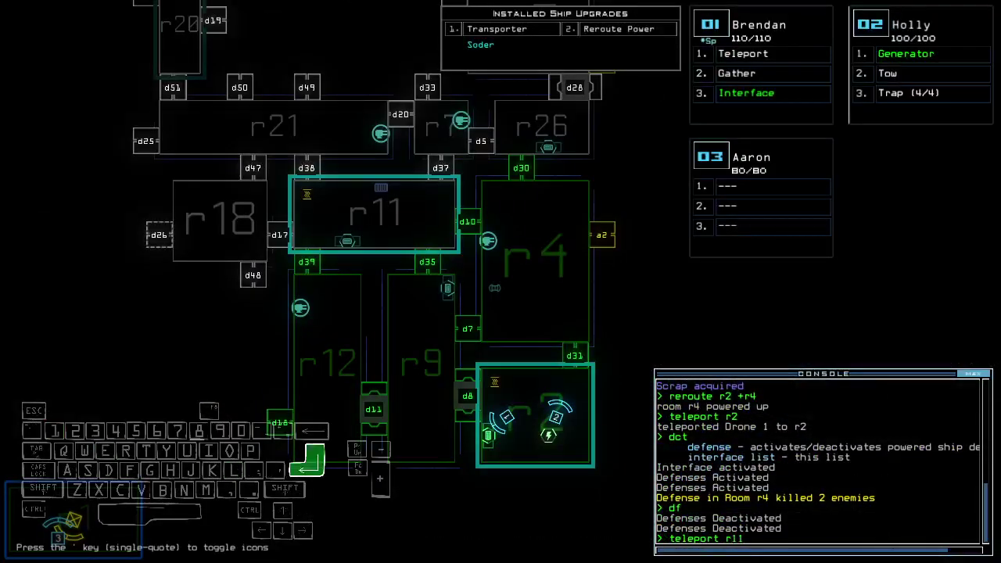
Teleport drone 1 to r11, reroute power to r18 and r21, and open d17
key("Return")
key("space")
key("space")
type("reroute r2 r9 r11 r18 r")
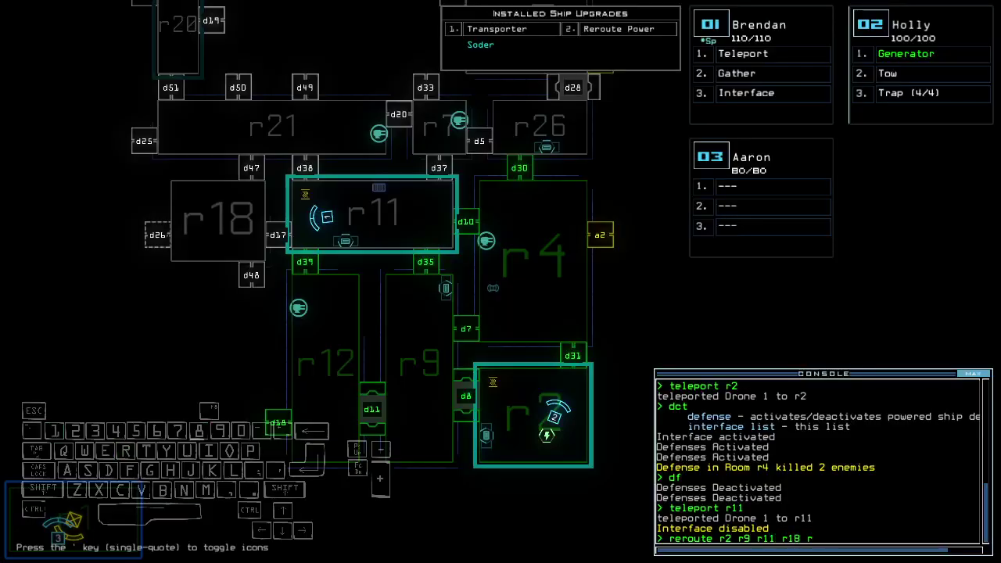
key("space")
key("Left")
key("Left")
type("d17")
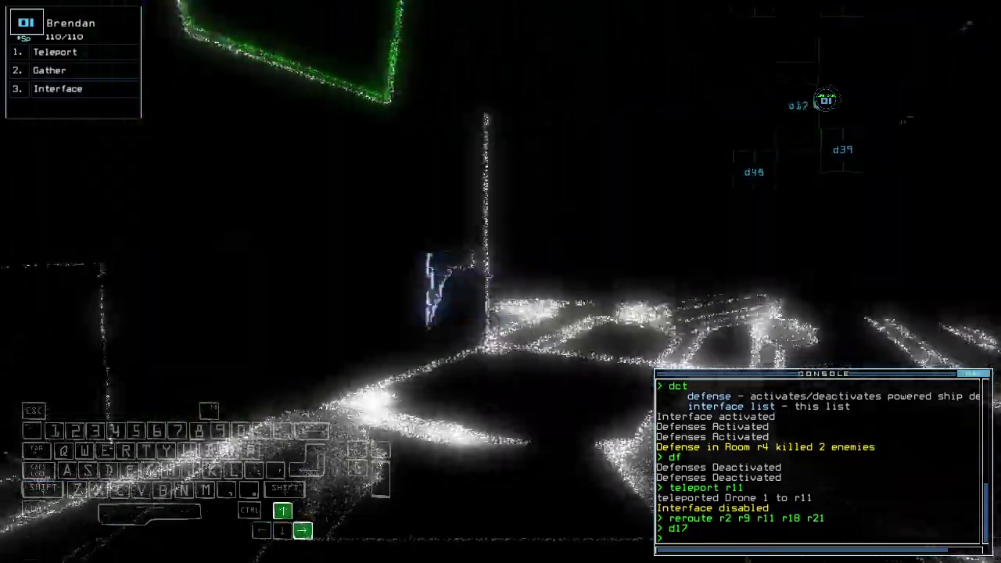
key("Return")
key("Up")
key("Left")
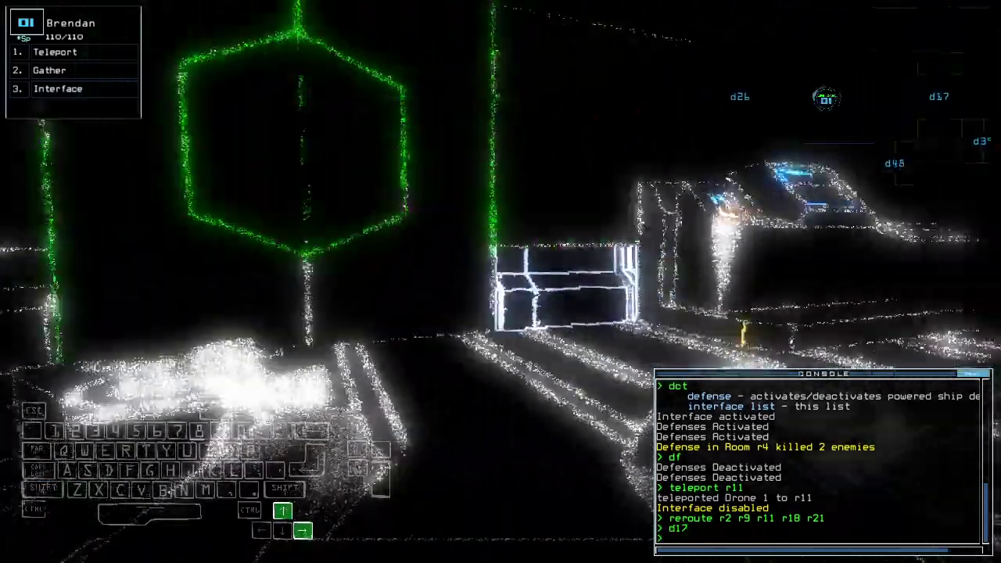
Cycle room r18's doors, open d48, and drive drone 1 through the room
key("space")
type("xx r1")
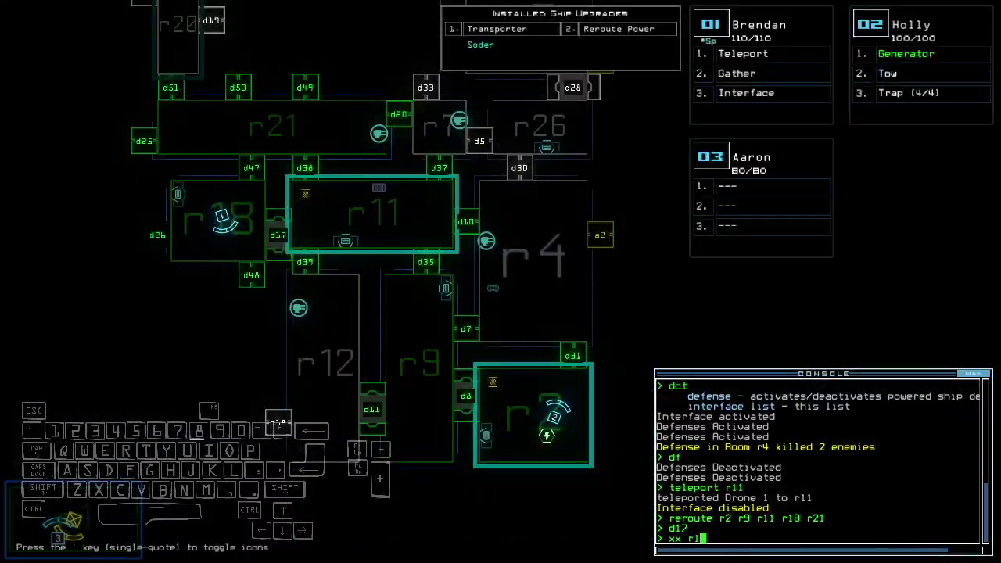
type("8")
key("Return")
key("space")
key("space")
key("space")
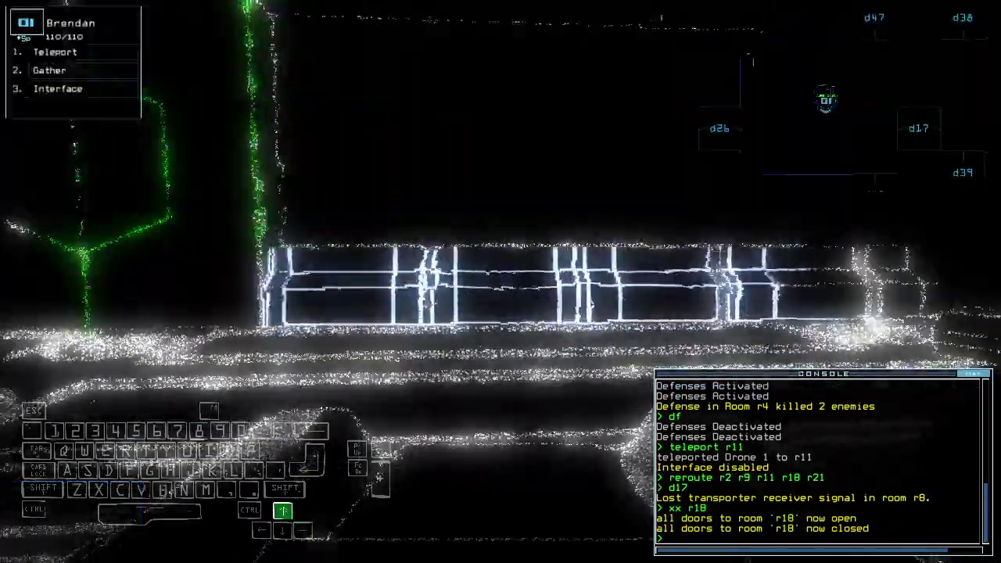
type("d18")
key("Return")
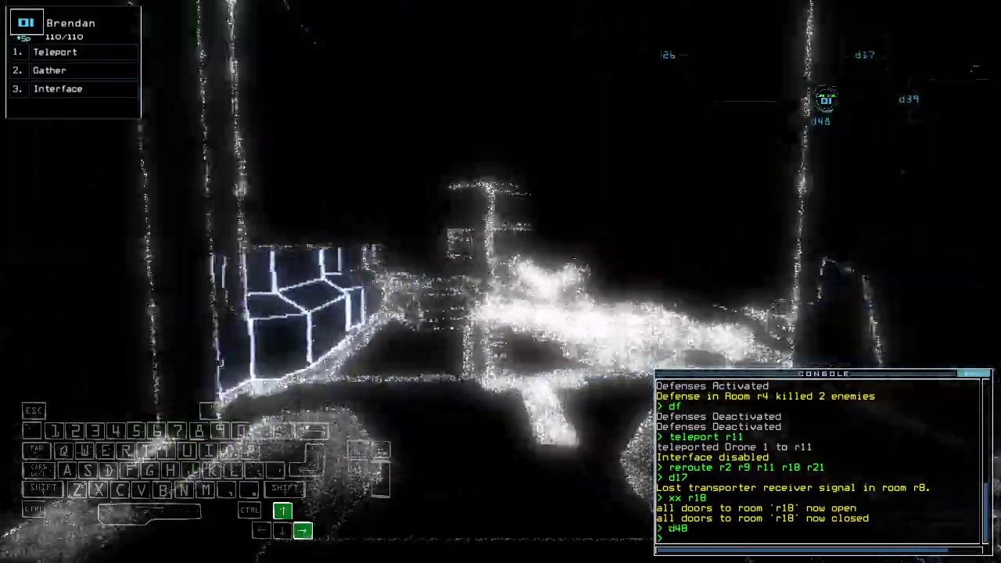
key("Up")
key("Up")
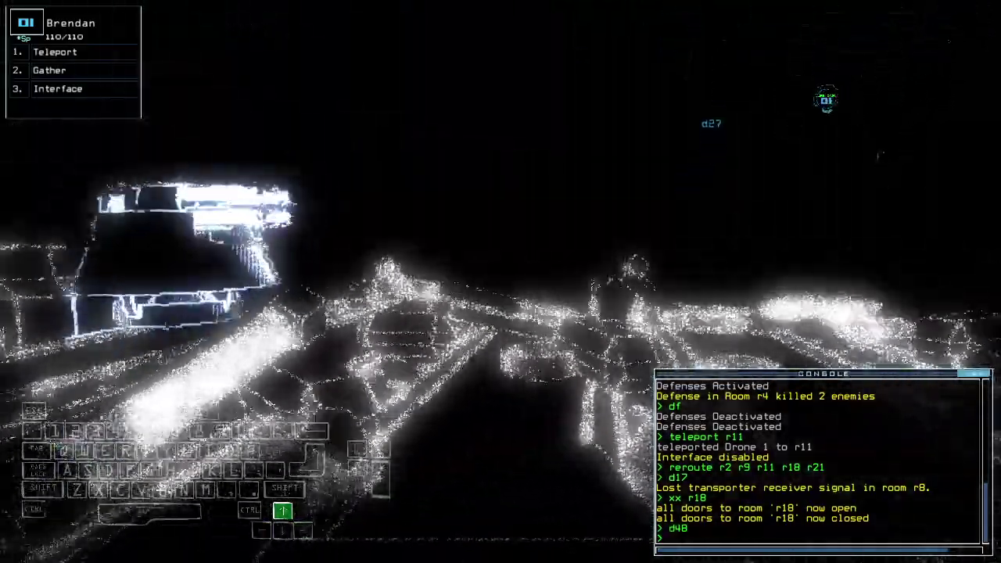
key("Up")
key("Up")
key("Up")
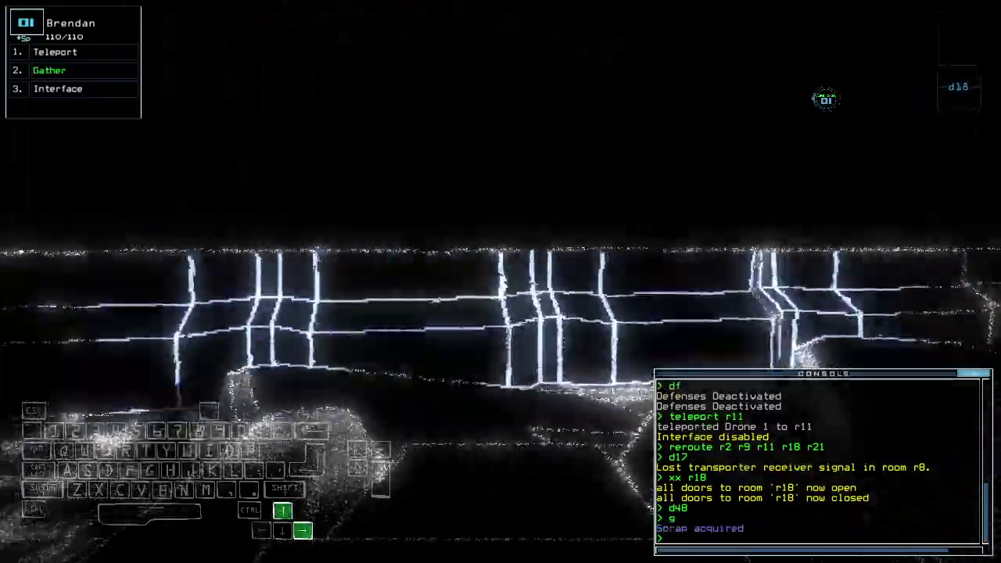
key("Up")
key("Up")
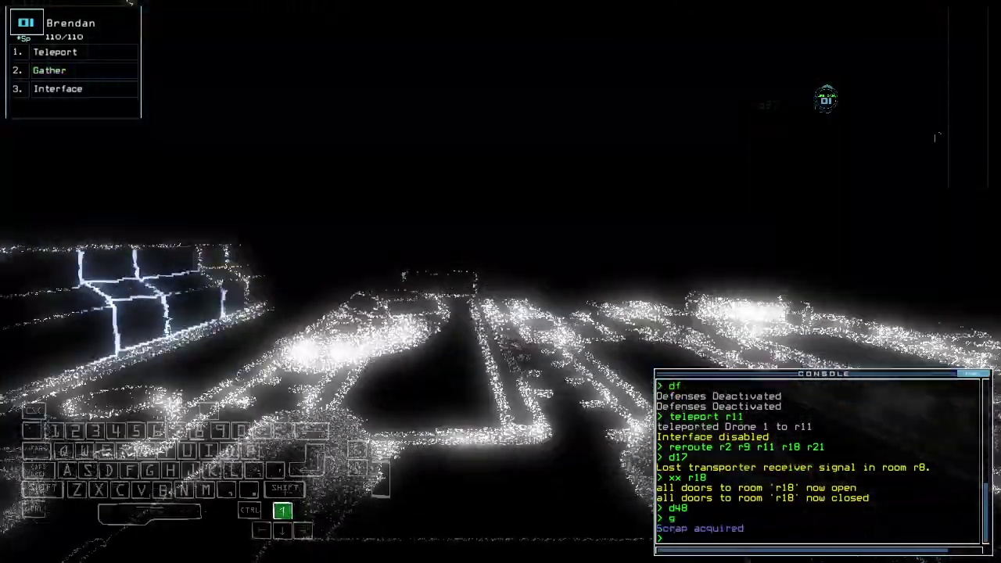
key("Up")
key("Up")
key("Up")
key("Up")
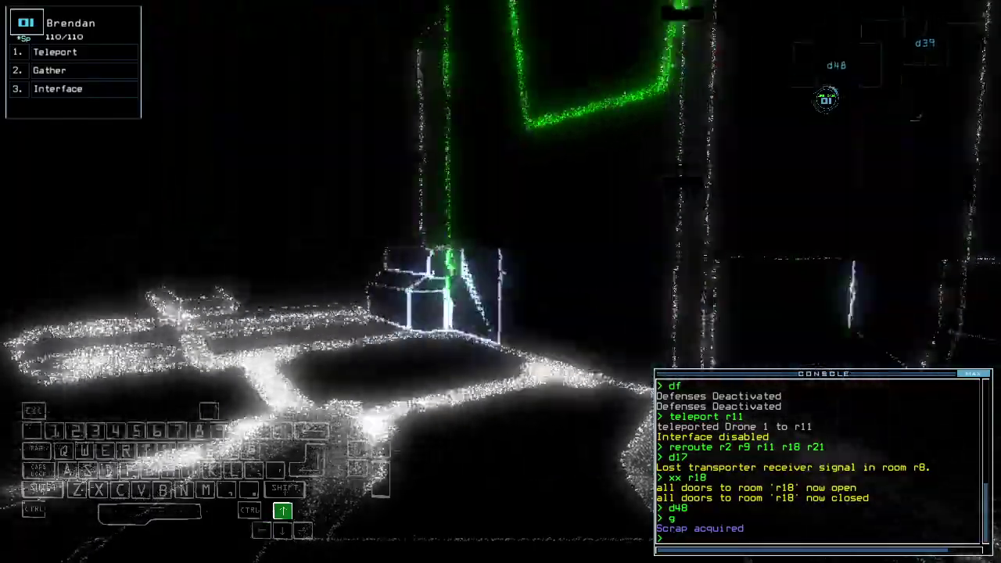
key("Up")
type("d26")
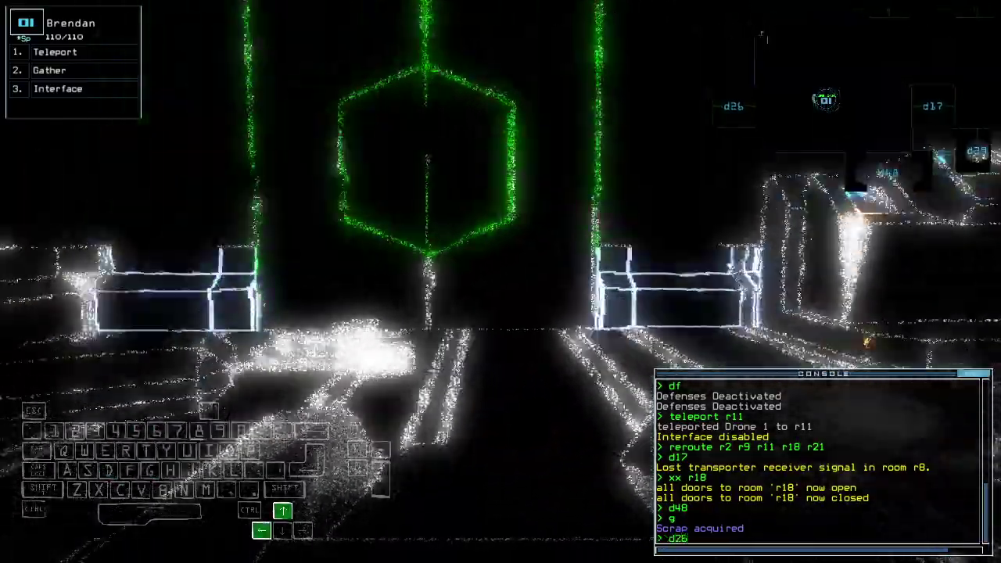
Open door d26, gather scrap twice, and teleport drone 1 back to r2
key("Return")
key("Up")
key("Up")
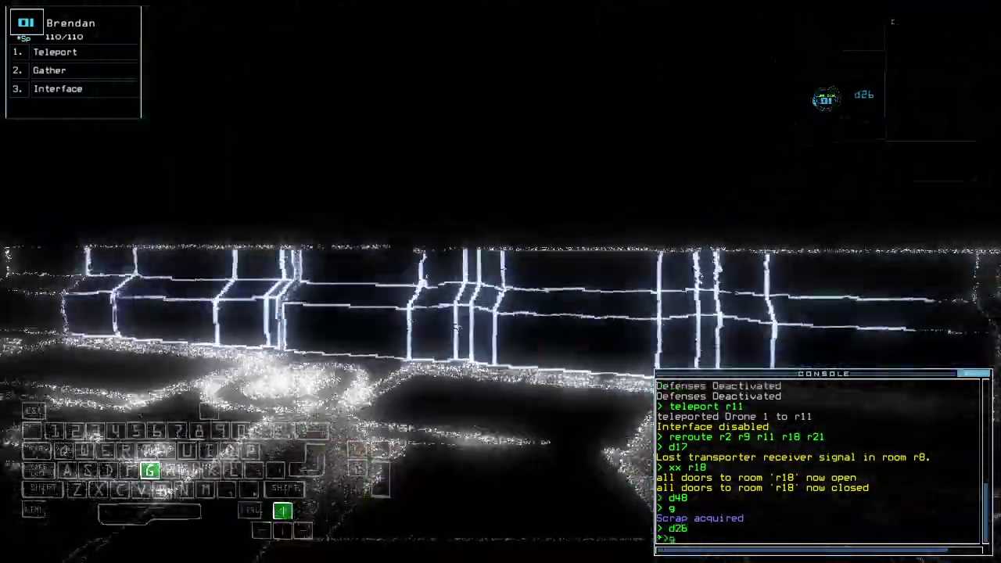
key("Return")
key("Up")
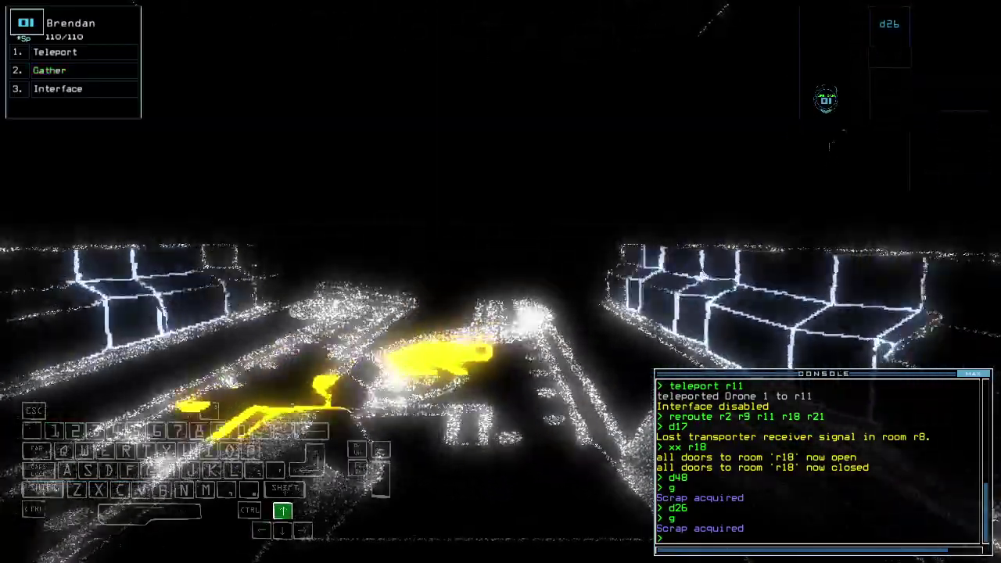
type("g")
key("Return")
key("Up")
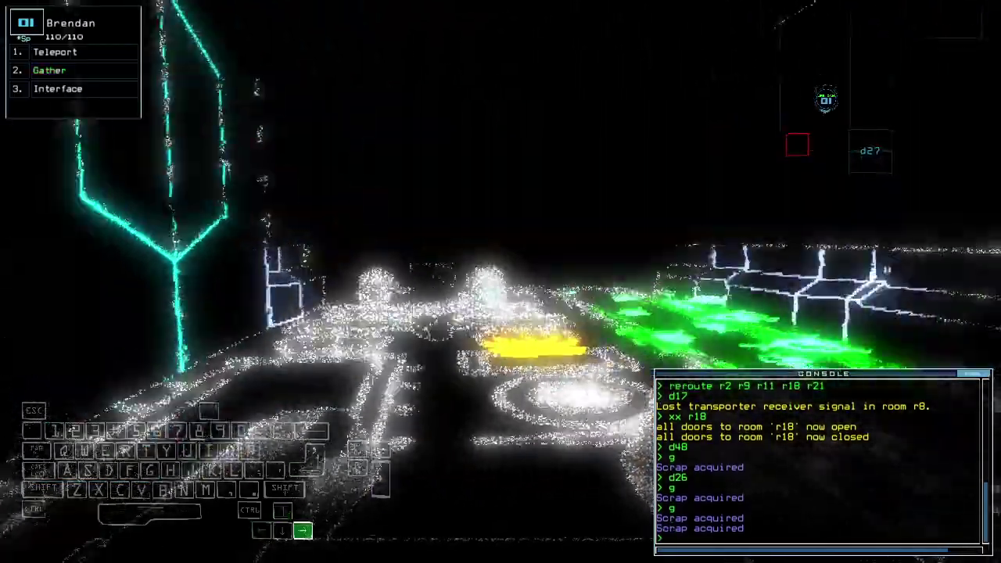
key("space")
type("teleport 1 r2")
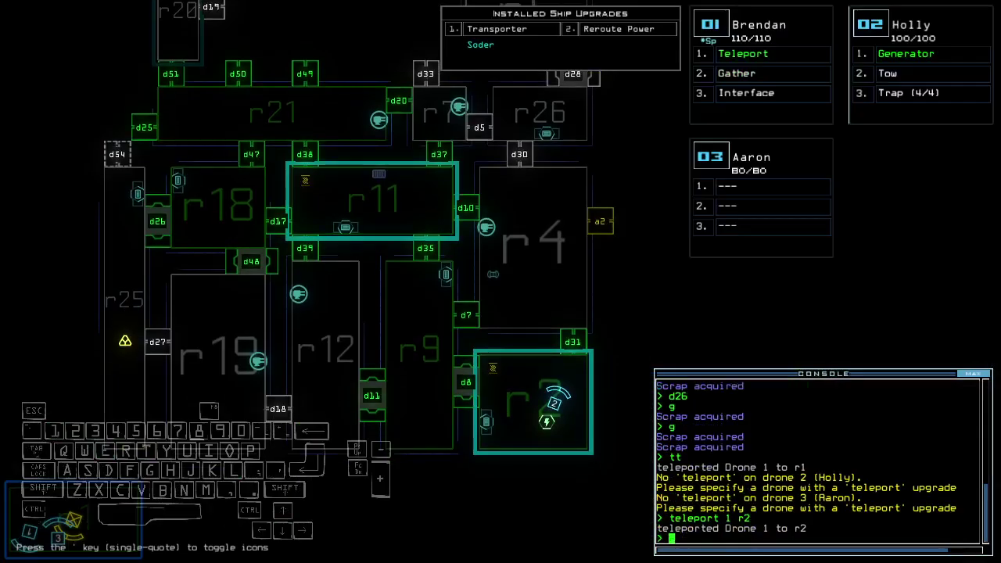
Swap the trap between the drones and teleport drone 1 to r18
key("space")
type("swap in tra")
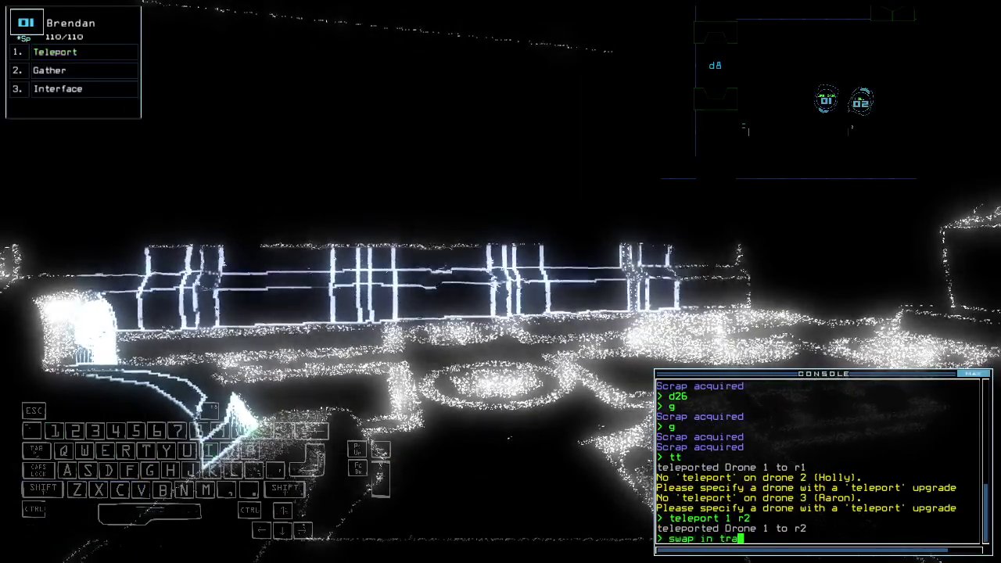
key("Return")
type("1 r")
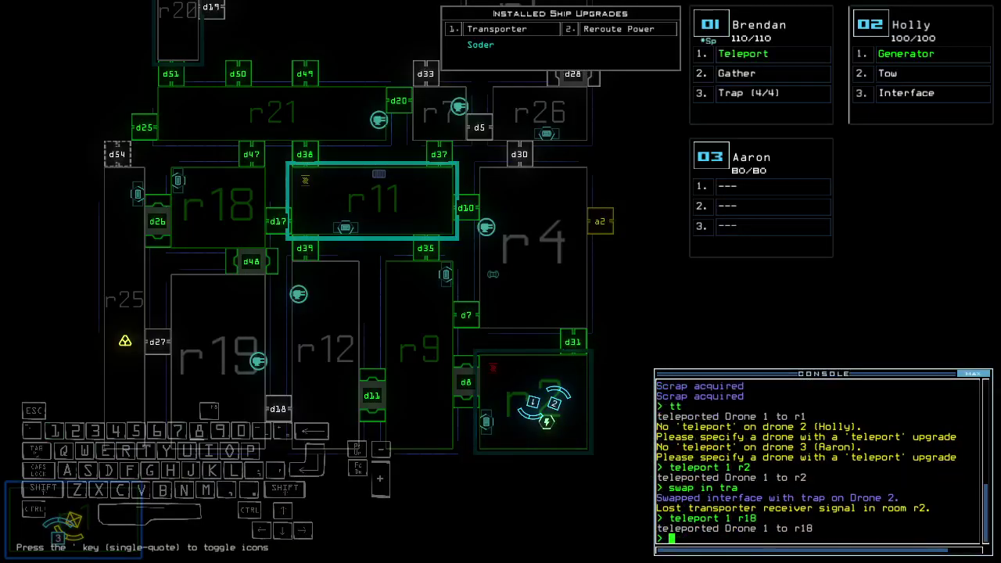
key("1")
key("Up")
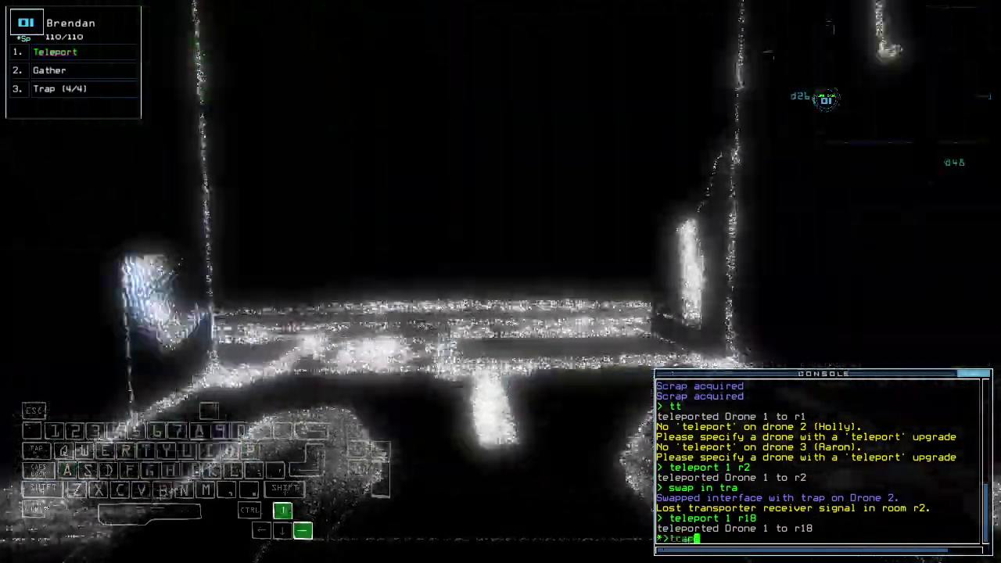
key("Up")
key("Up")
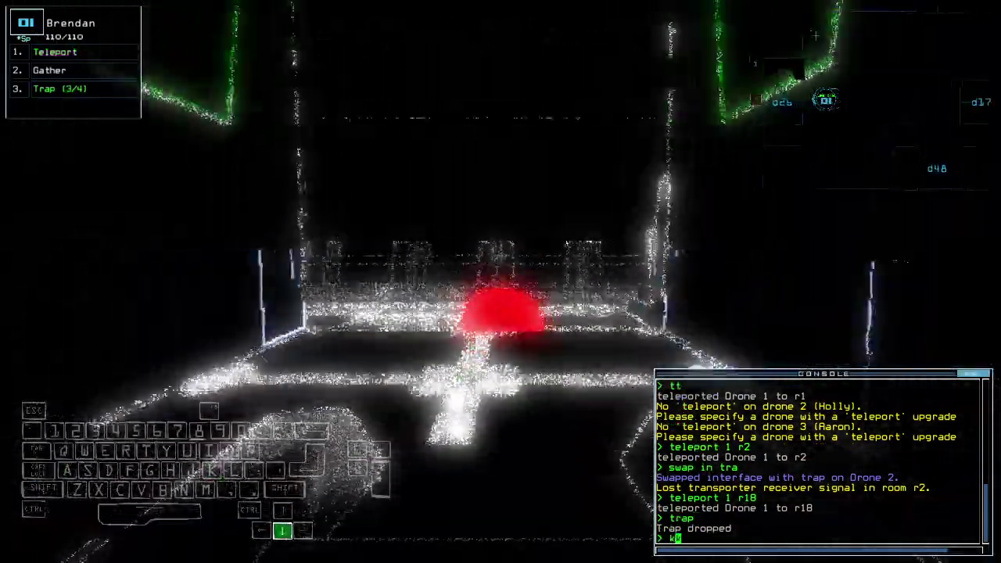
type("kk")
Detonate the trap to destroy r25's terminal, then gather scrap
key("Return")
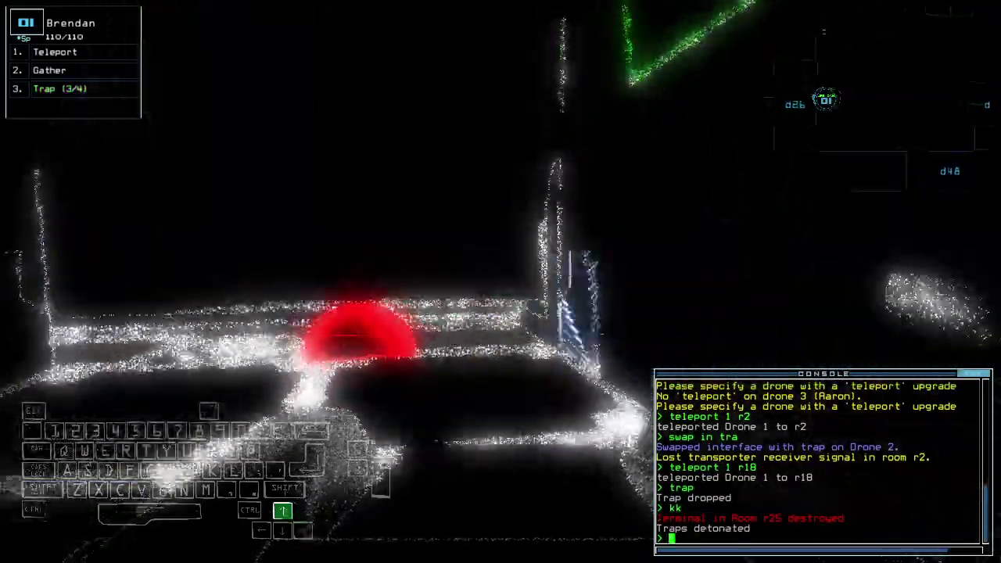
key("Up")
key("Left")
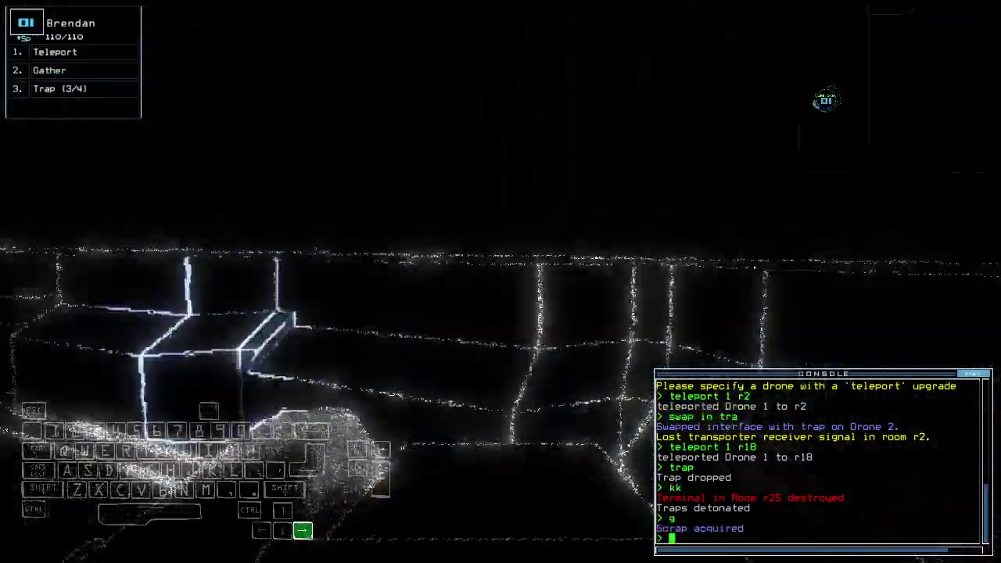
key("Up")
type("g")
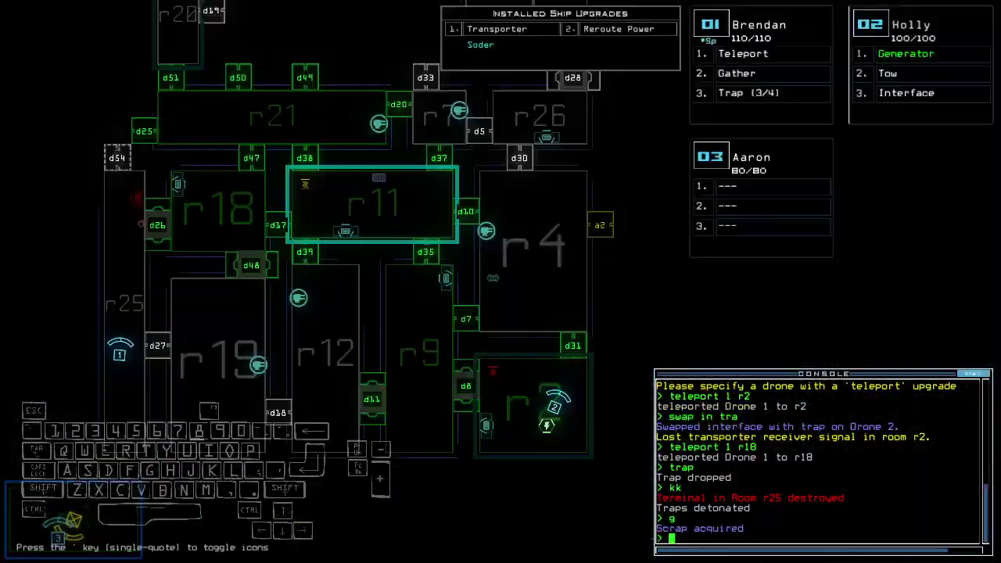
Teleport drone 1 to r21, open door d50, and close the five other doors
key("Up")
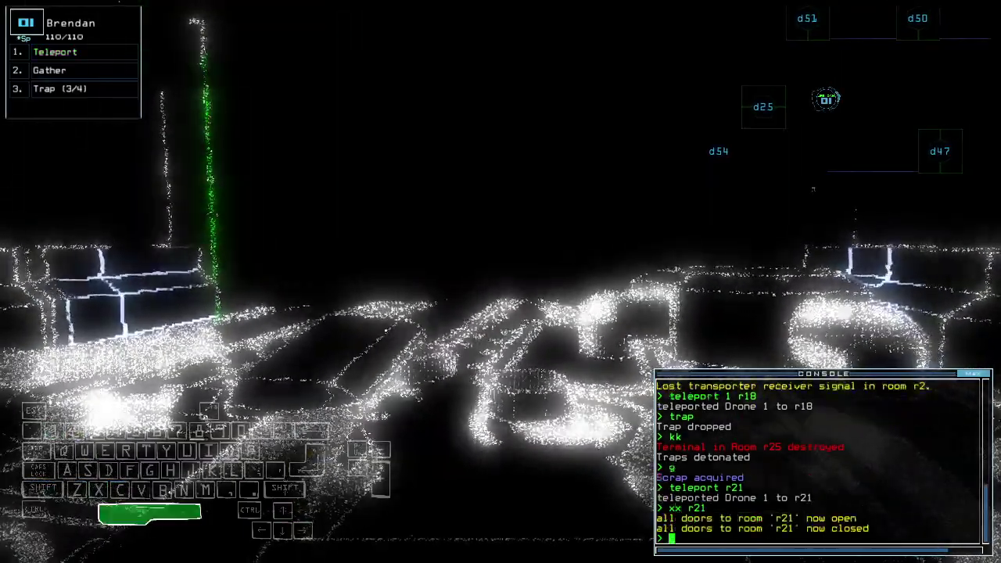
key("Up")
type("d5")
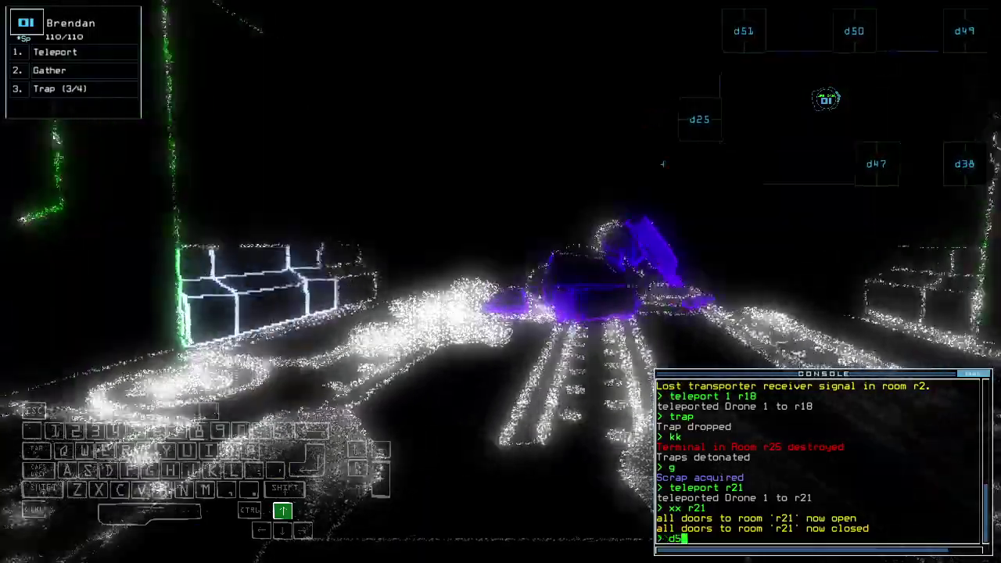
type("0")
key("Return")
key("Up")
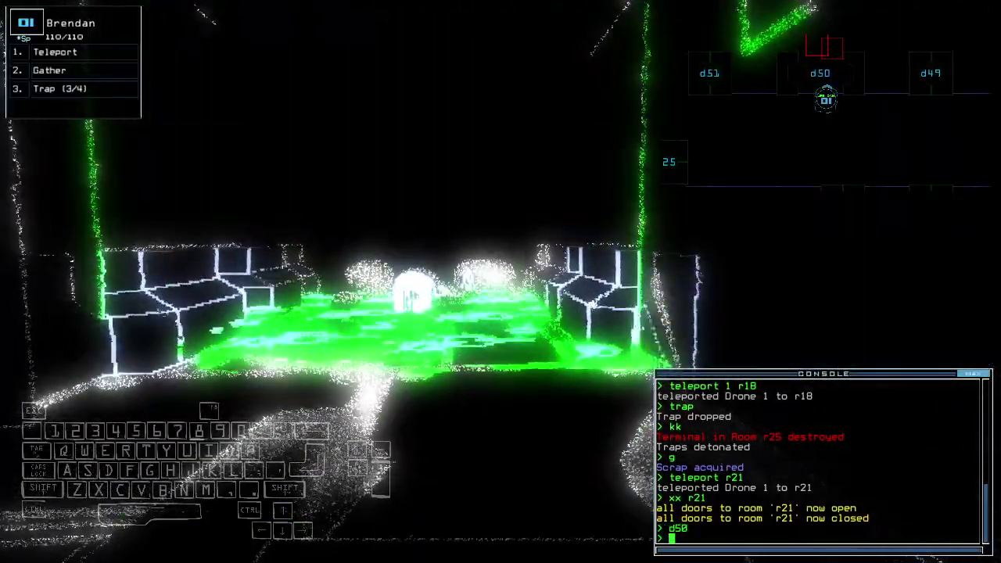
type("cccc")
key("Return")
key("Up")
type("d")
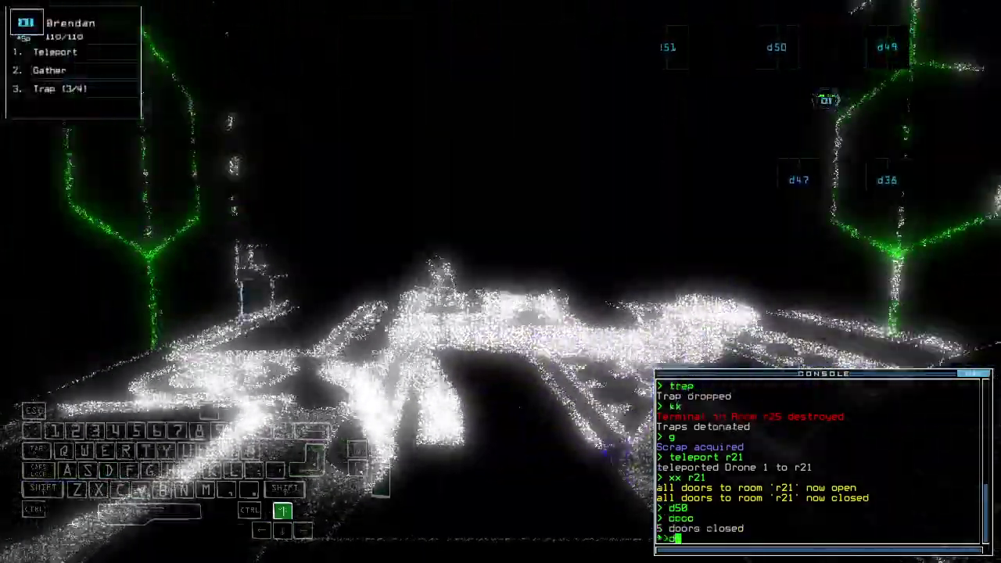
type("49")
Open door d49, dismiss a swap prompt, and drive drone 1 north into r13
key("Return")
key("Up")
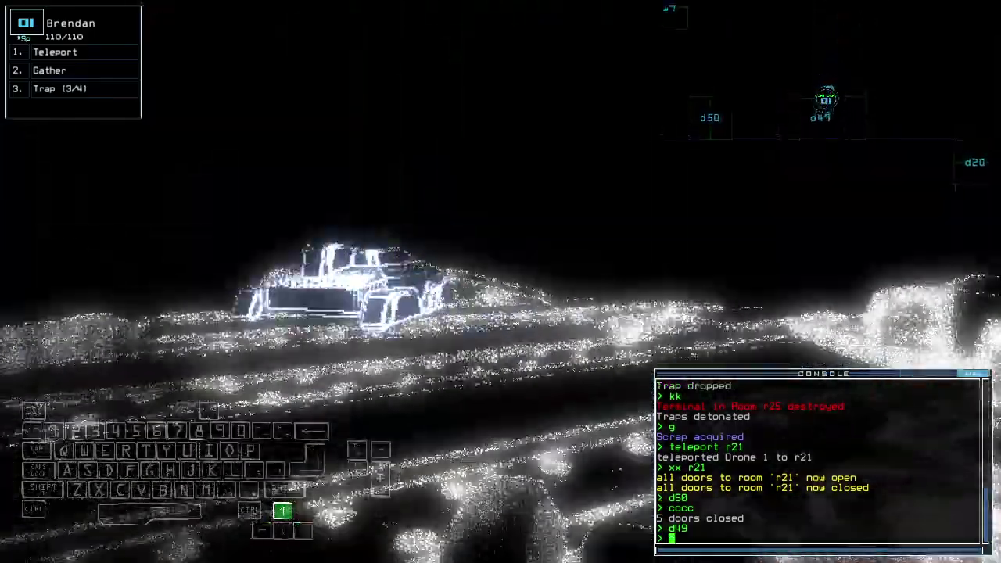
key("Up")
key("Escape")
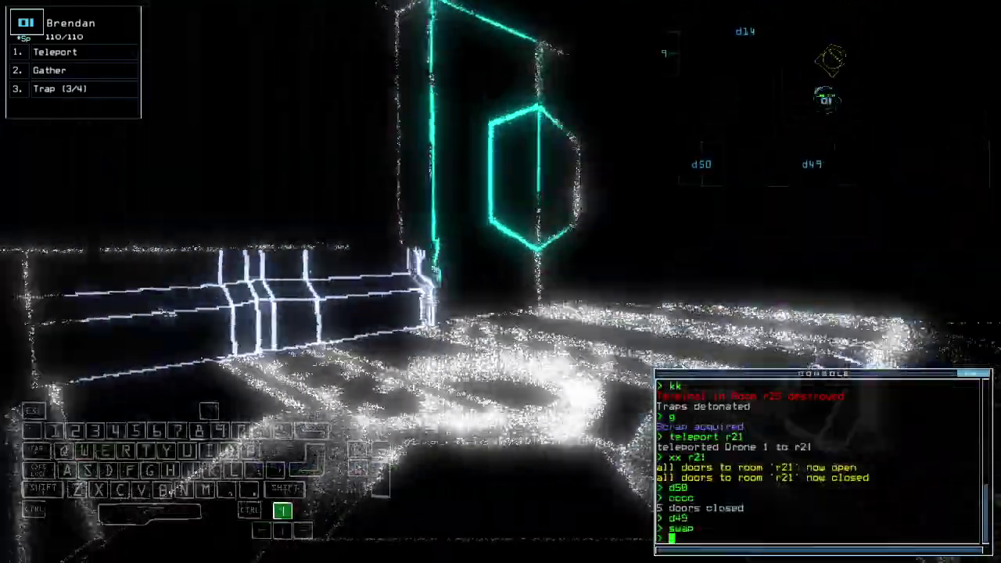
key("Left")
key("Left")
key("Left")
key("Up")
key("Up")
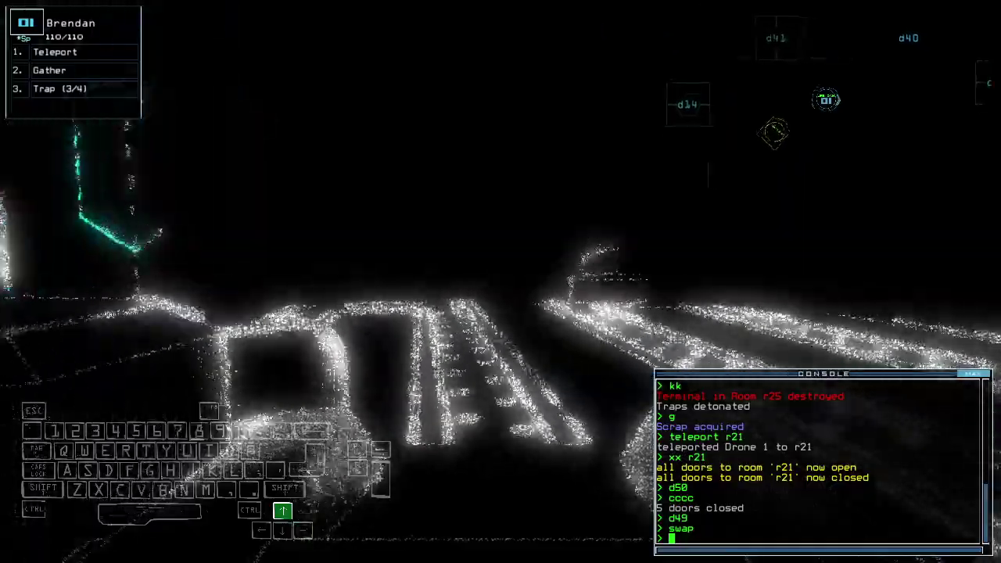
key("Up")
key("Up")
key("Left")
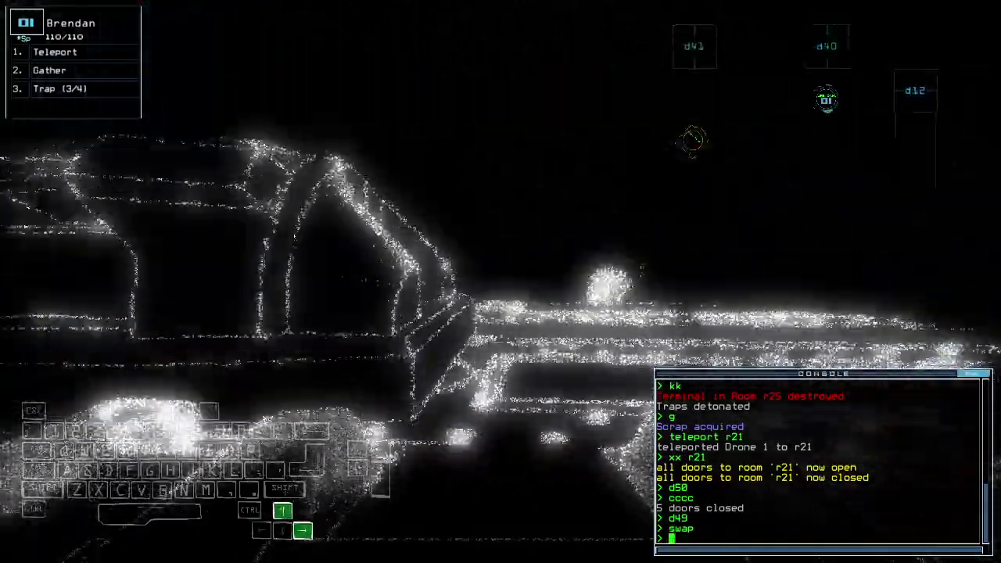
key("Up")
key("Up")
Teleport drone 1 to room r4 and open door d31
key("Return")
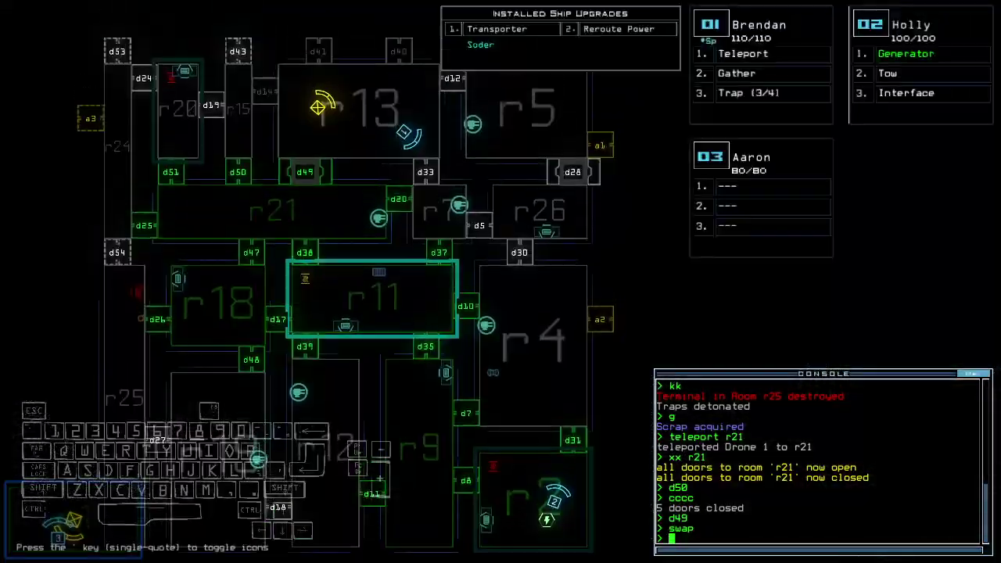
key("Down")
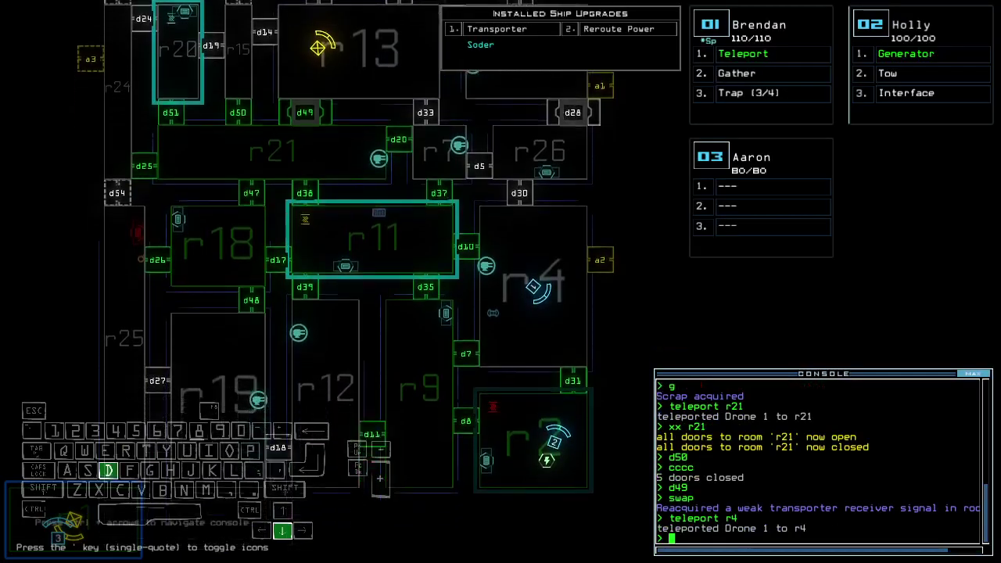
type("d31")
key("Return")
key("Up")
type("te")
key("Return")
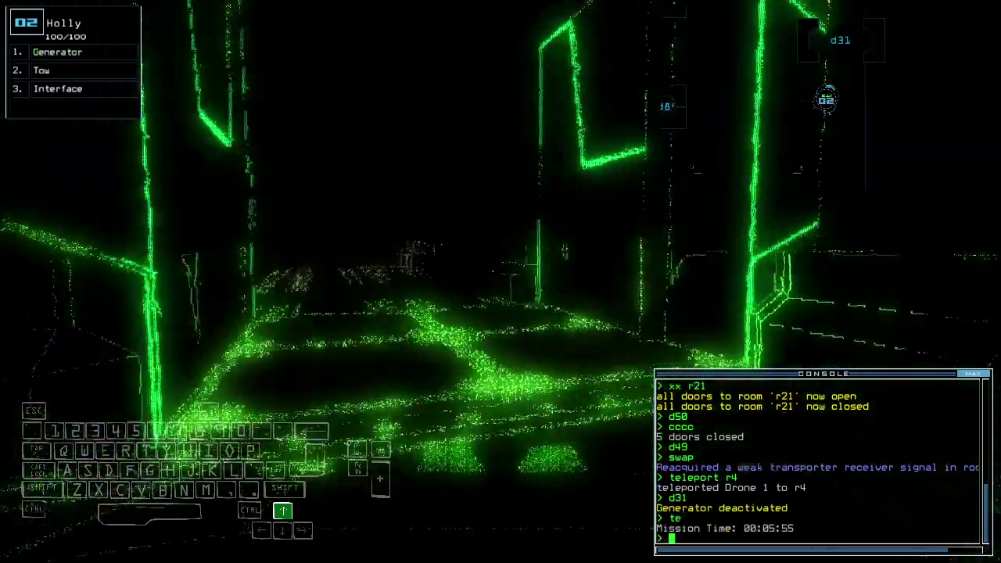
key("Up")
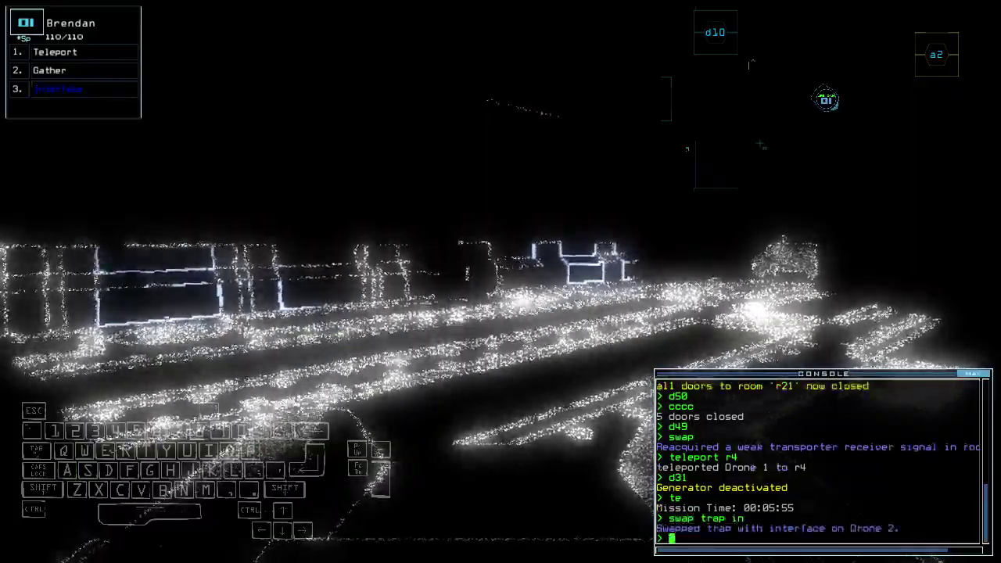
Steer drone 1 through room r4 toward the next door
key("Up")
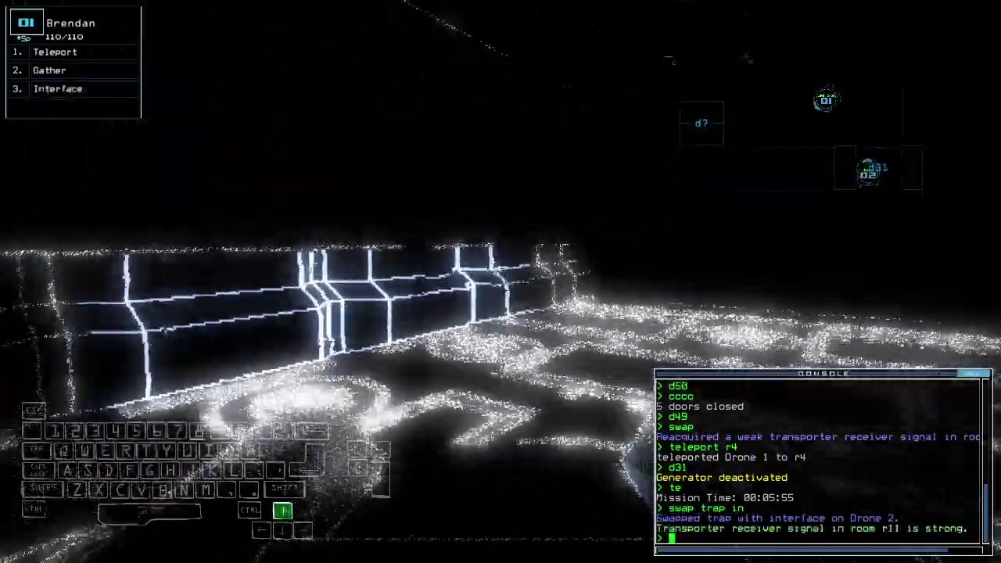
key("Right")
key("Up")
key("Right")
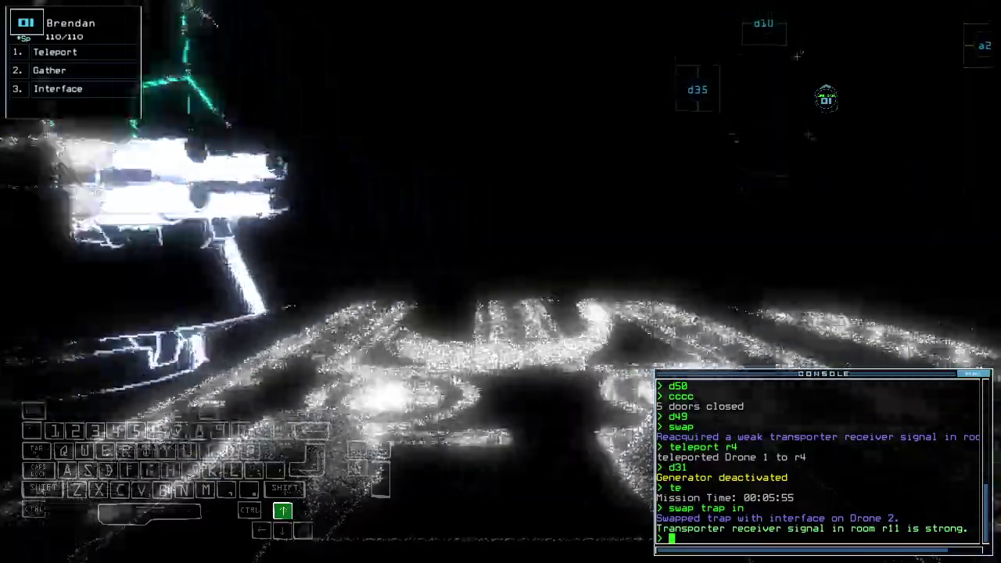
key("Up")
key("Left")
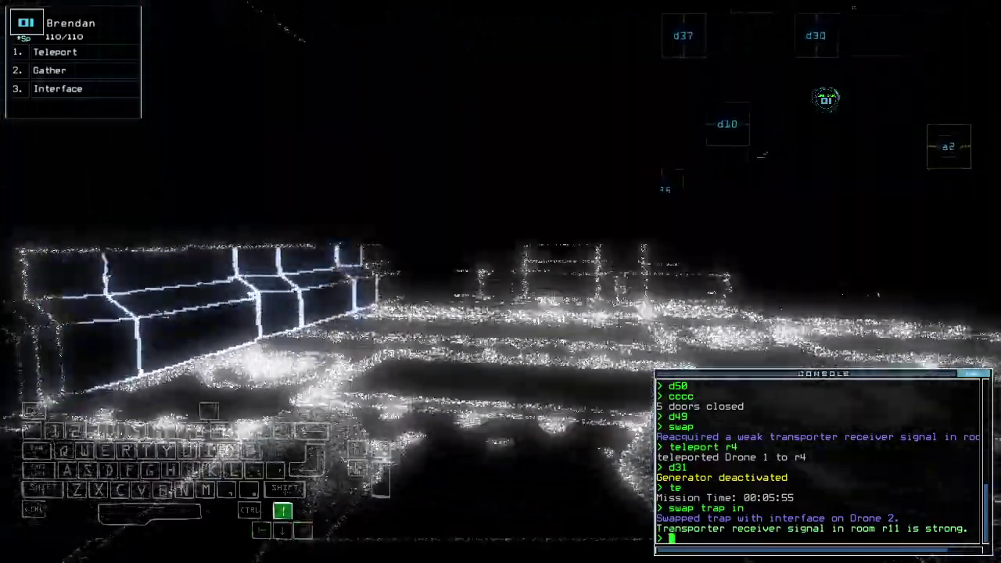
key("Left")
key("Up")
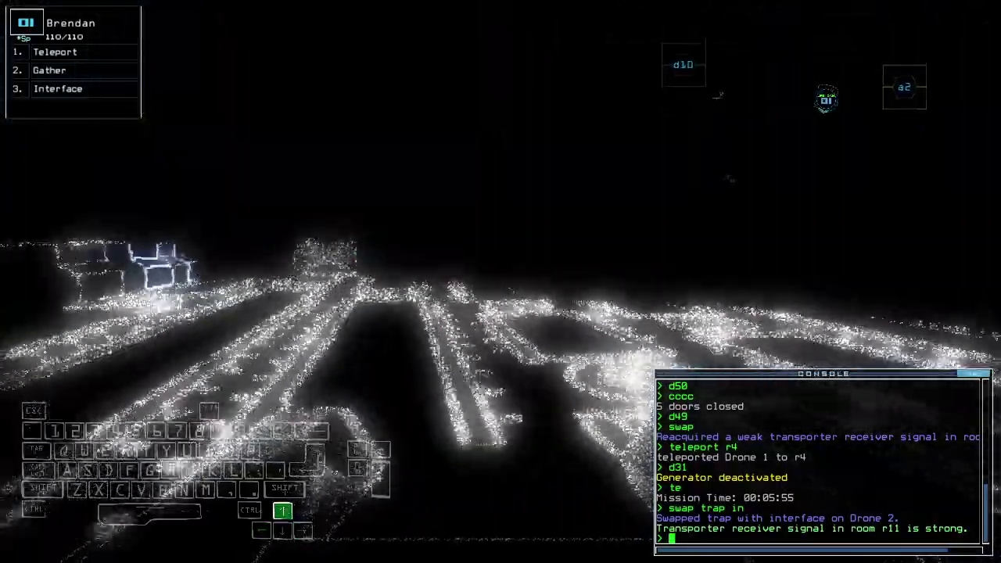
Have drone 2 turn toward the generator and switch it back on
key("space")
key("2")
key("Down")
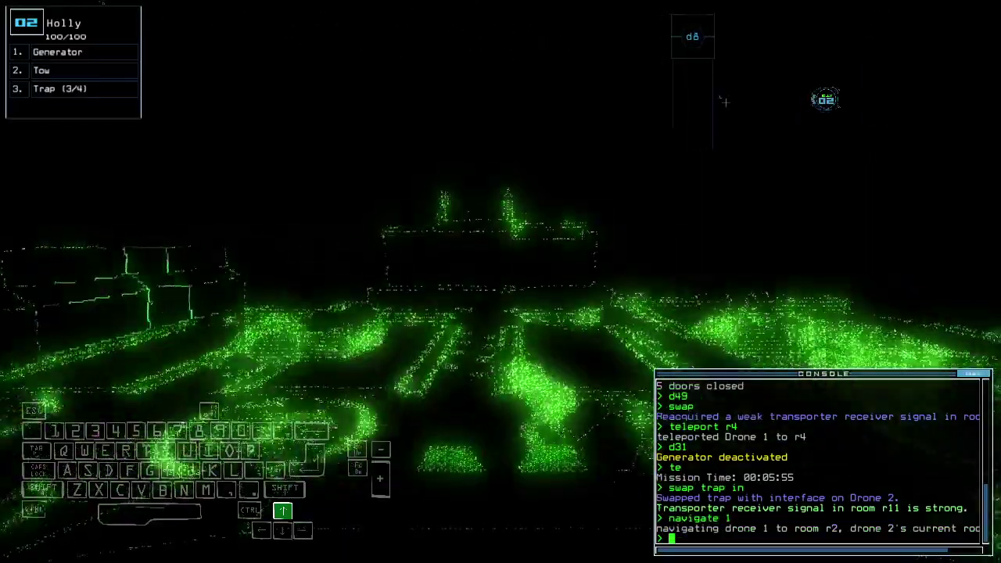
key("Left")
type("generator")
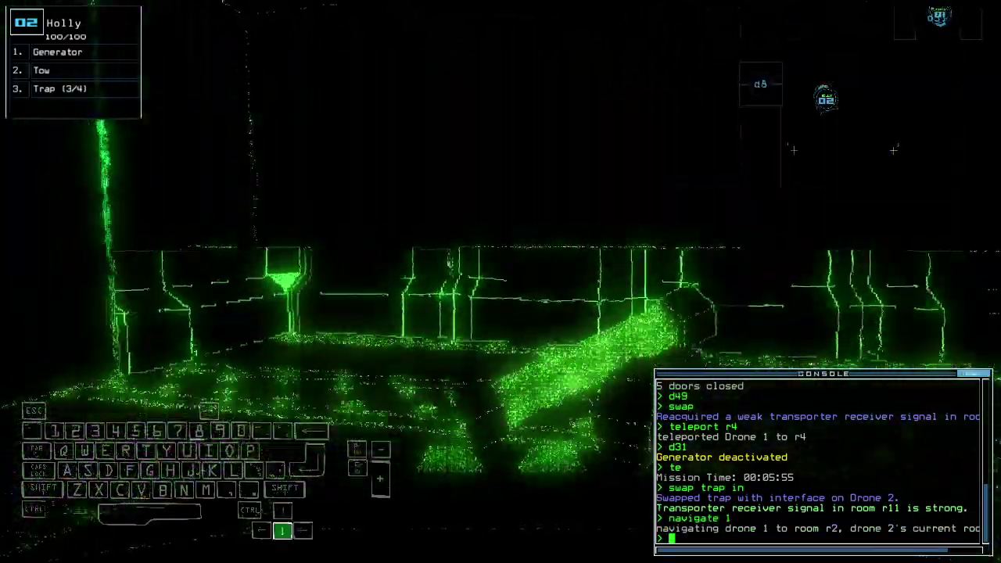
key("Return")
key("space")
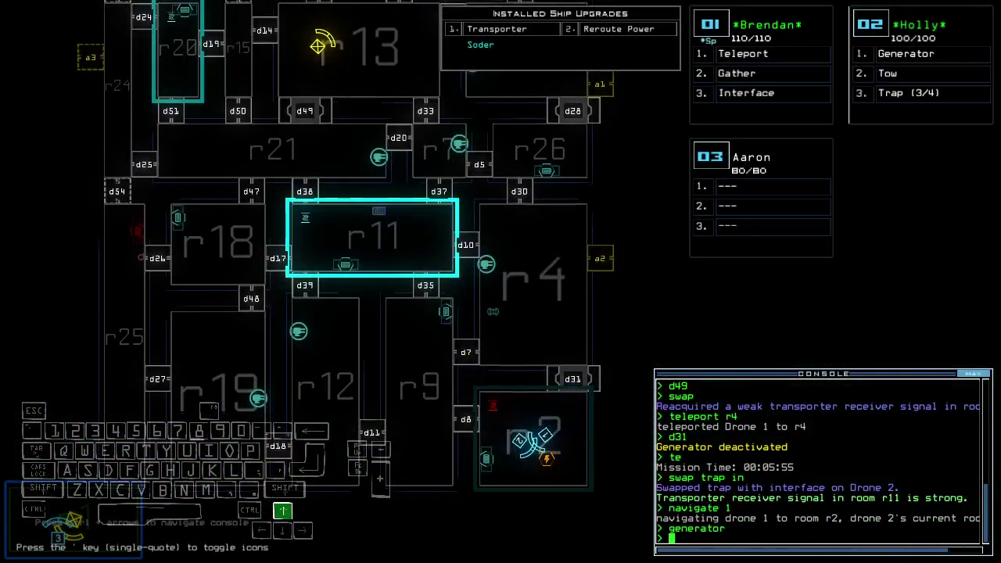
key("space")
type("swap ")
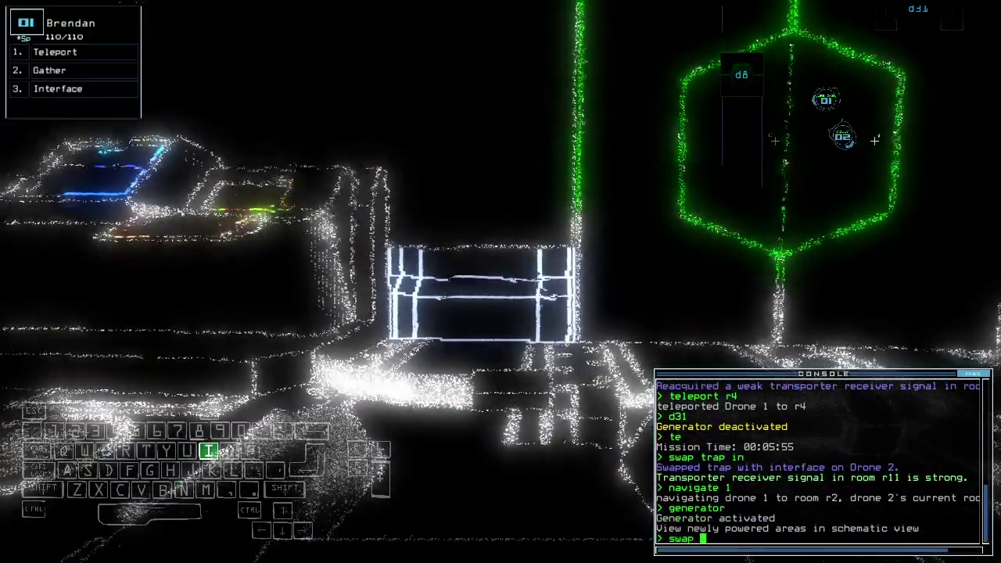
type("in tra")
Swap the trap back onto drone 1 and teleport it to room r18
key("Return")
key("space")
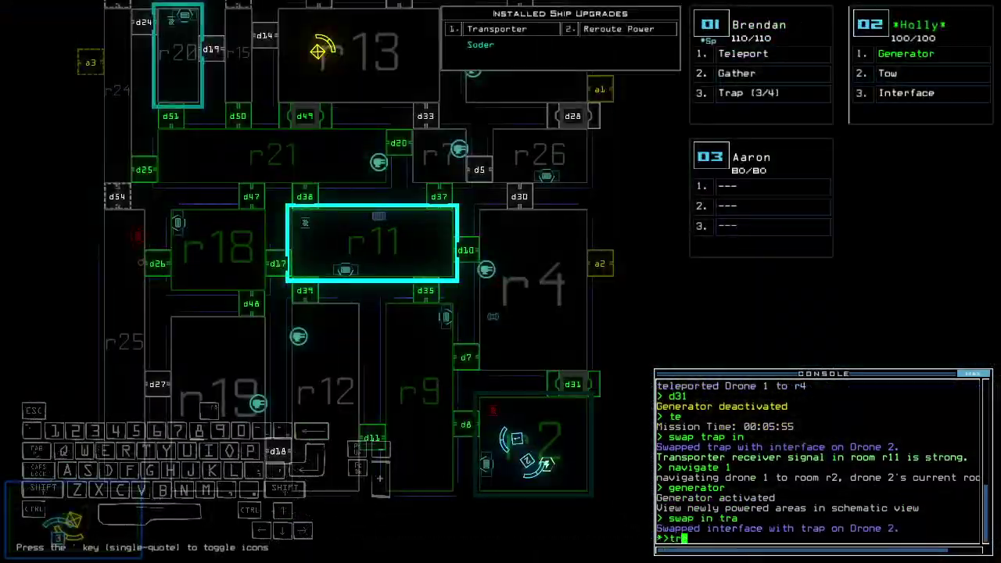
key("Return")
key("space")
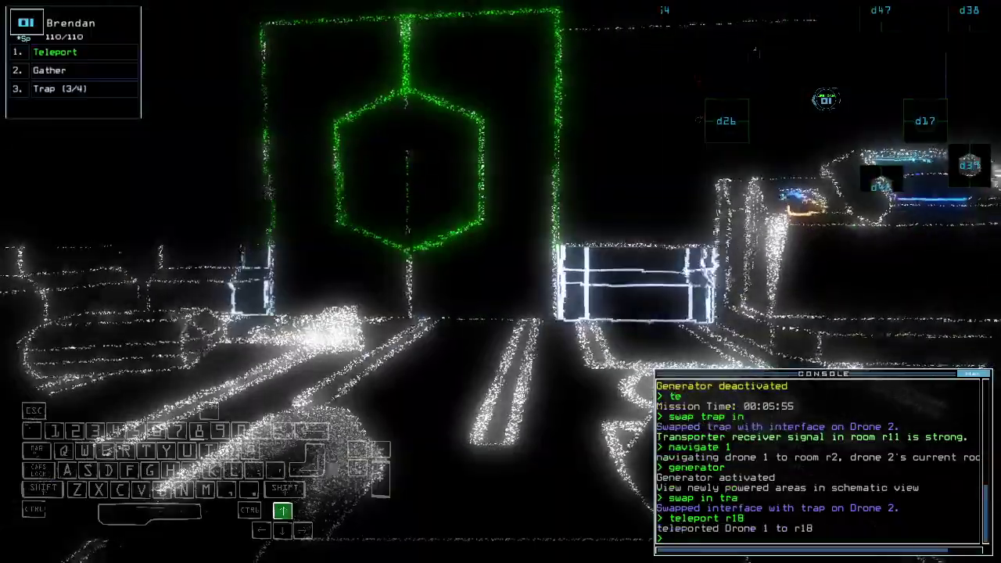
type("d26")
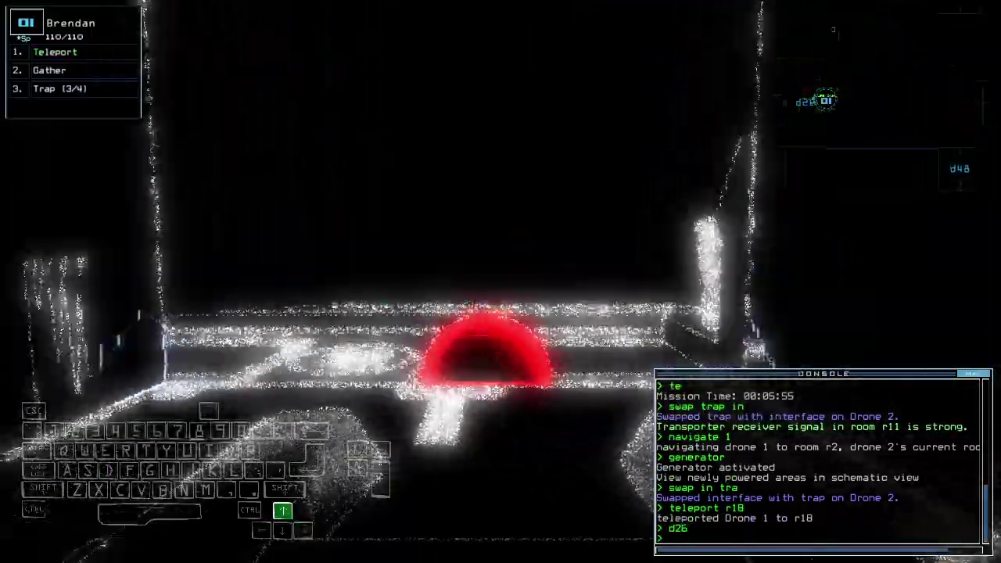
Drive drone 1 through r18 and door d26 into the next room
key("Up")
key("Left")
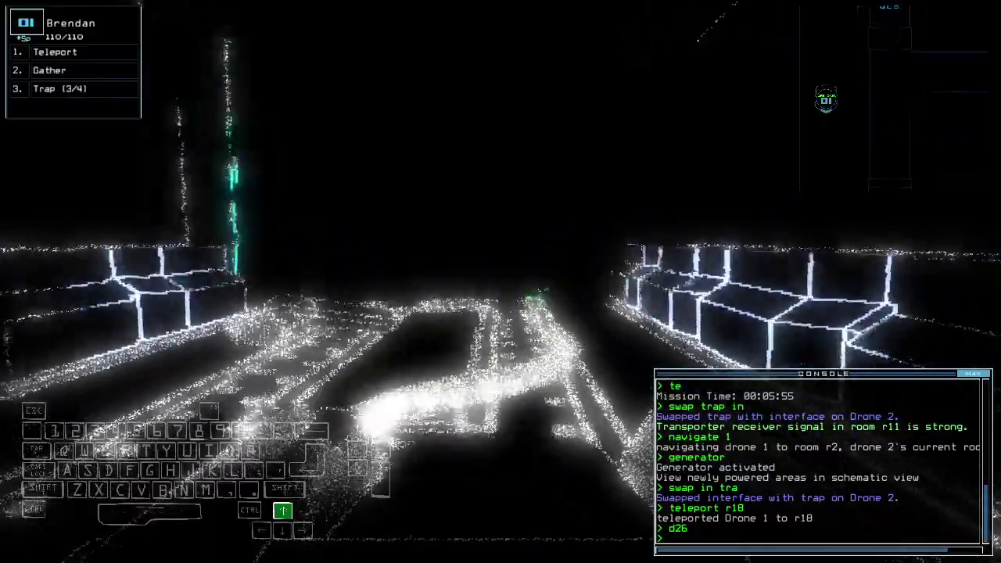
key("Up")
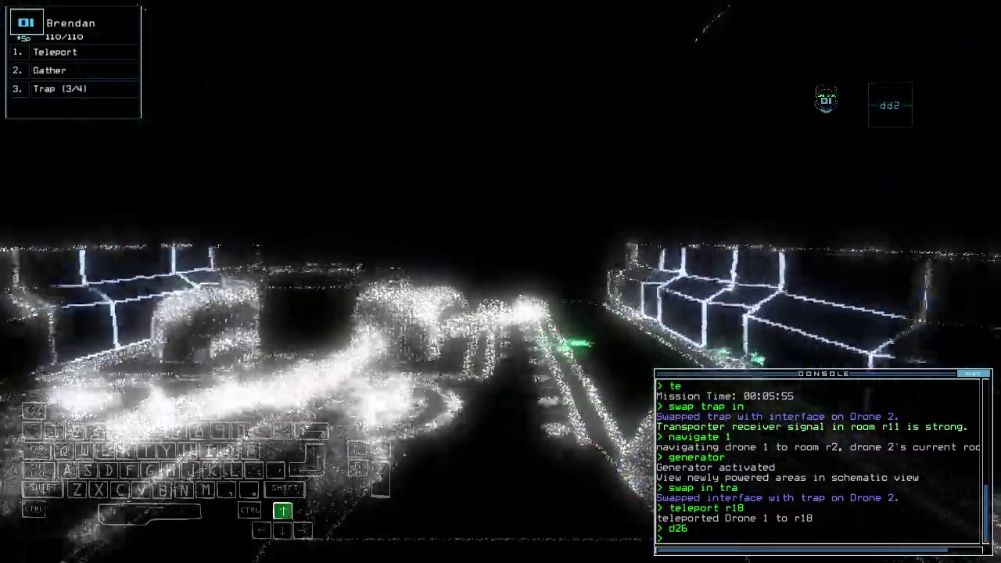
key("Up")
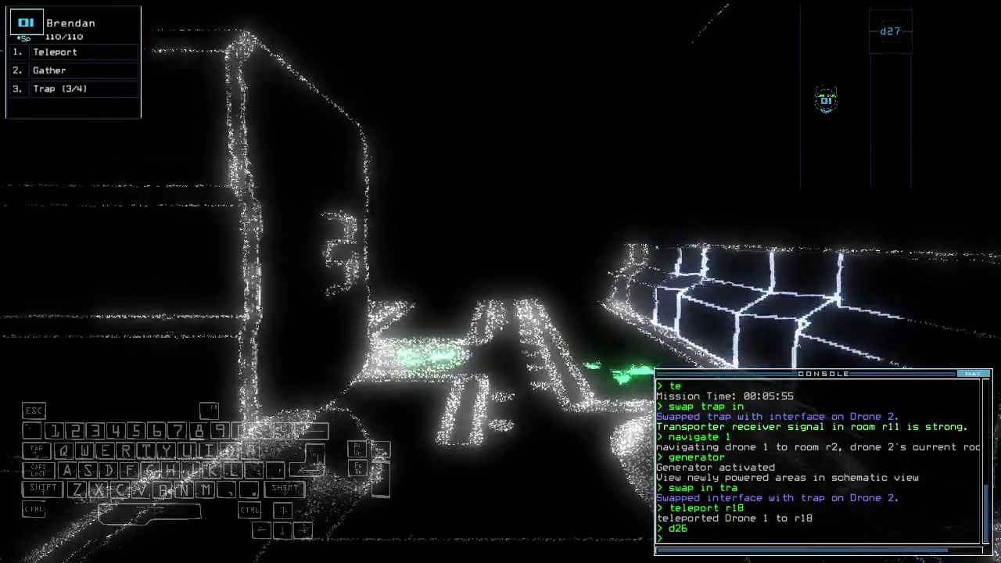
Teleport drone 1 back to room r2
key("space")
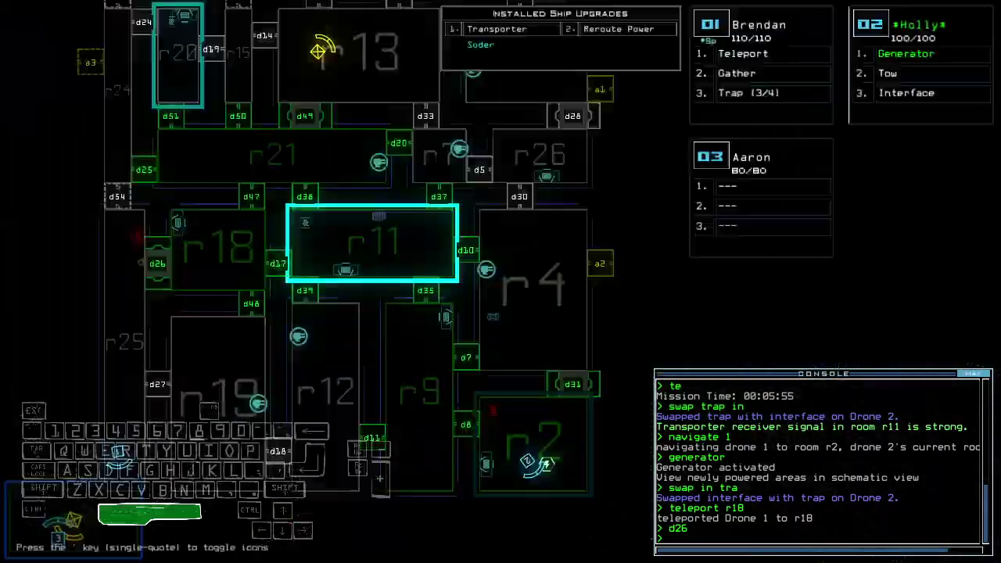
key("Up")
type("tl")
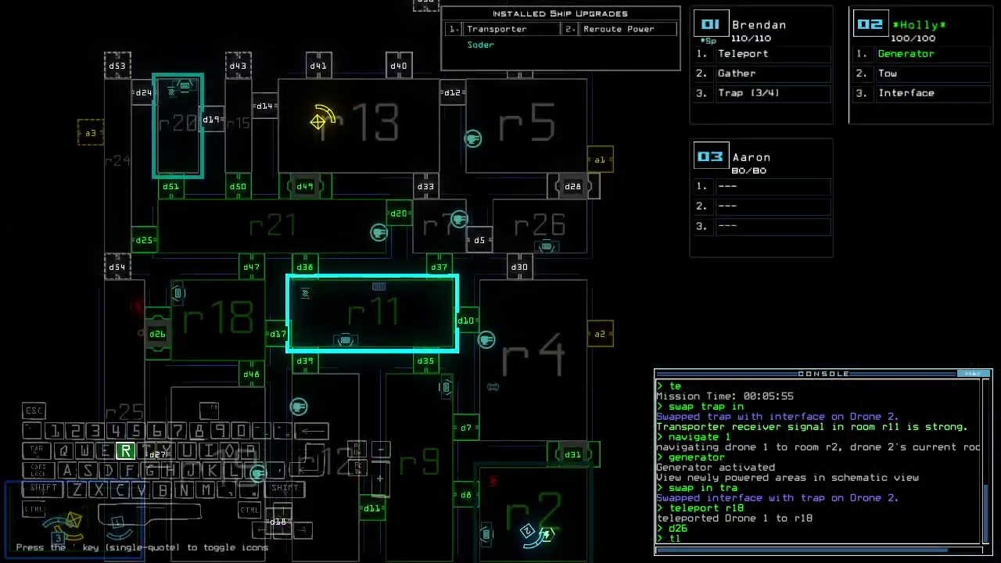
type("2")
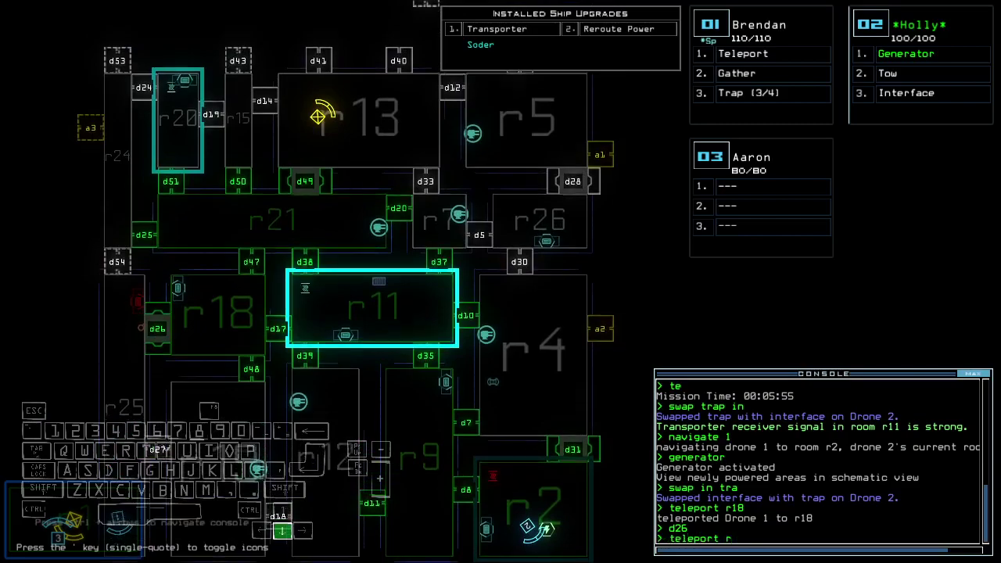
key("Return")
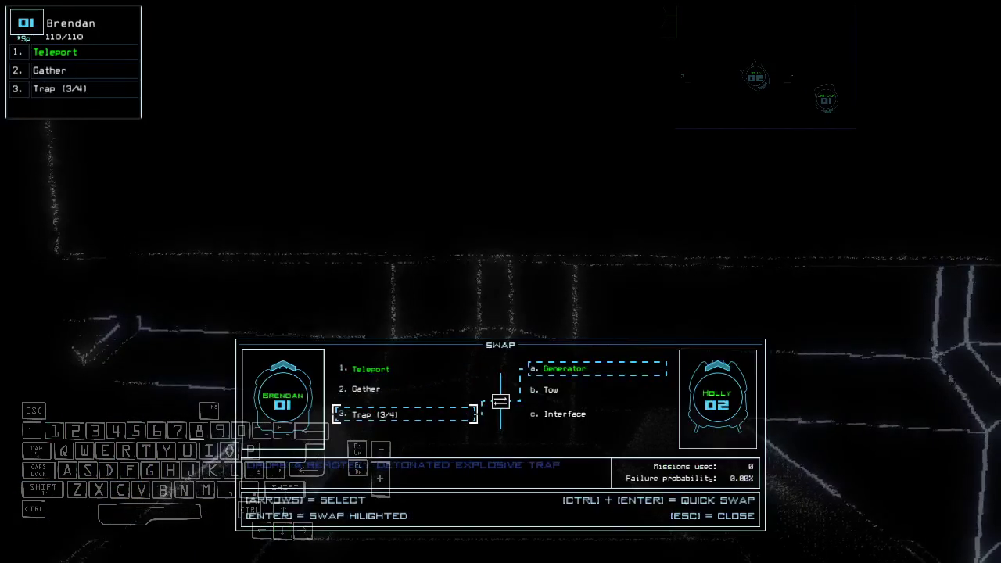
Teleport drone 1 to r13, start towing the derelict drone, and drive onward
key("Escape")
type("teleport r13")
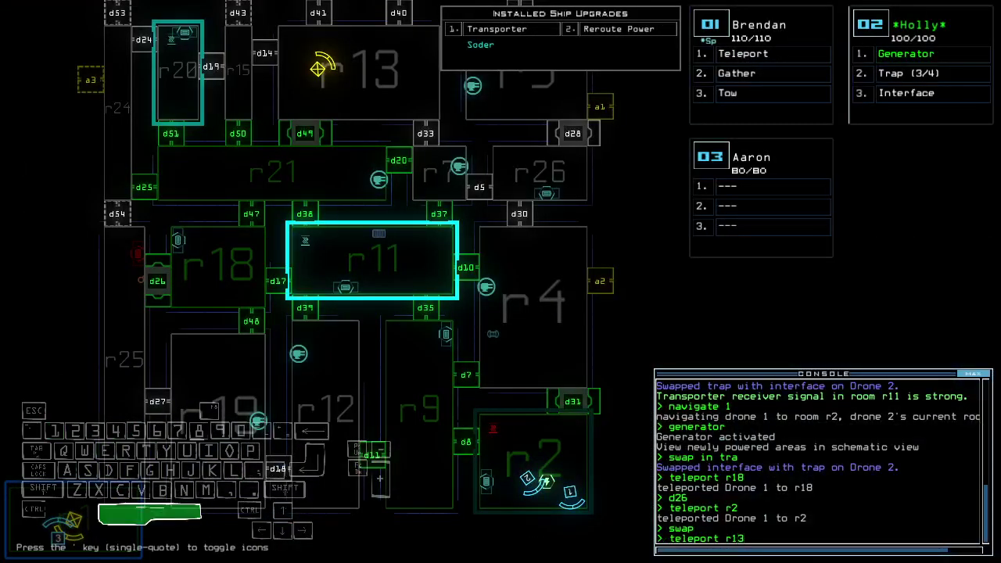
key("Return")
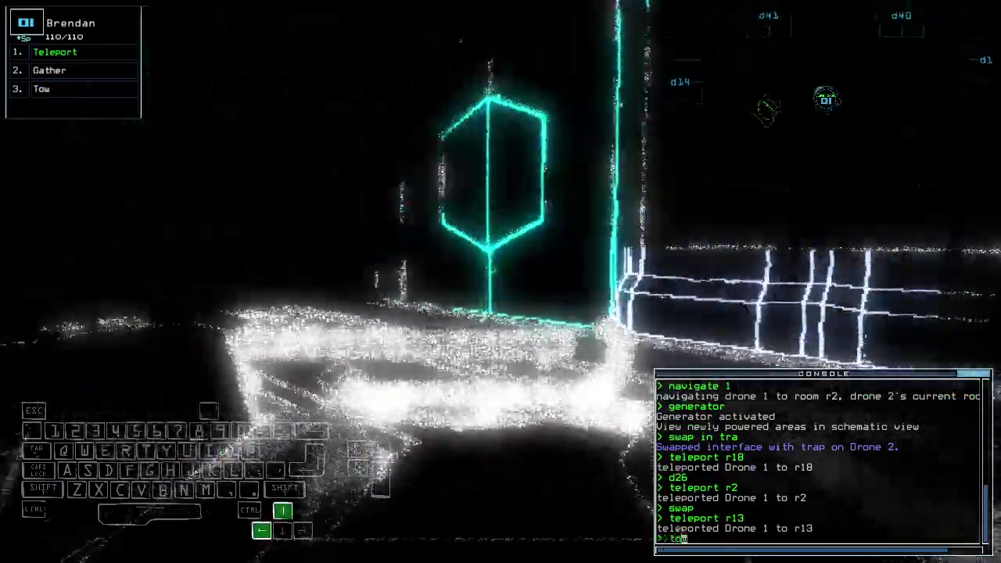
type("tow")
key("Return")
key("Up")
key("Up")
key("Up")
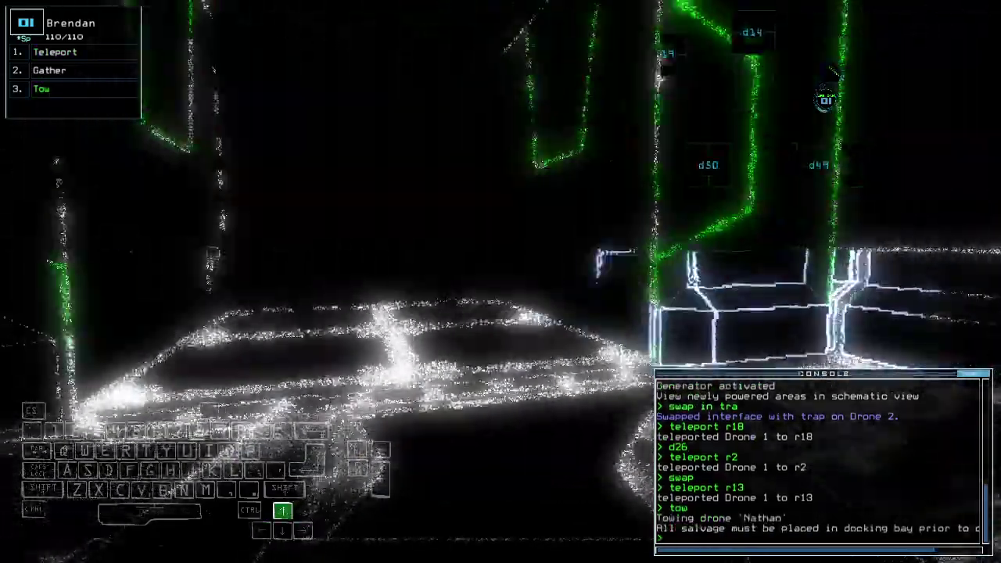
key("Up")
key("Up")
key("Up")
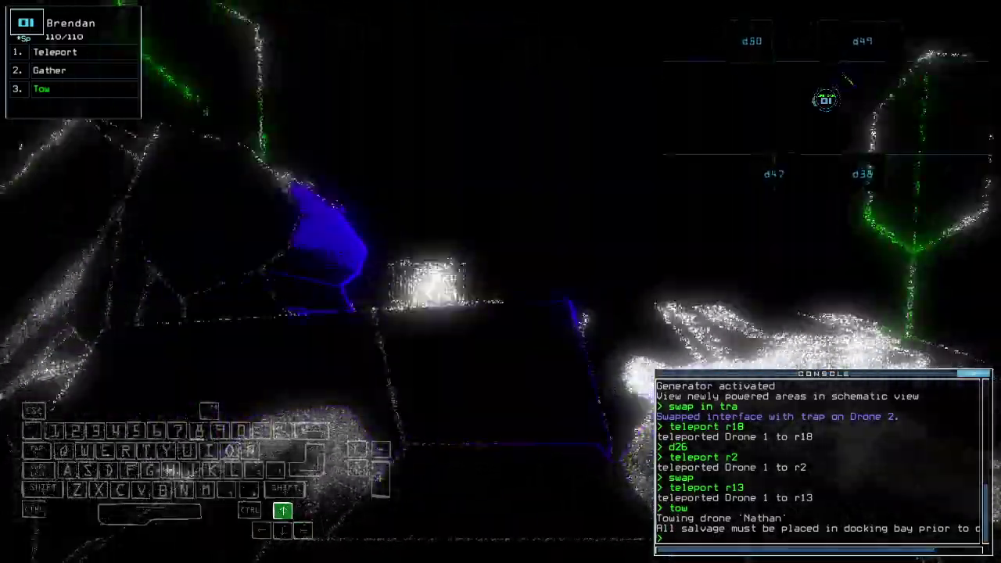
type("cccc")
Close nearby doors, open d51, drive into the corridor, then release the tow
key("Return")
type("1")
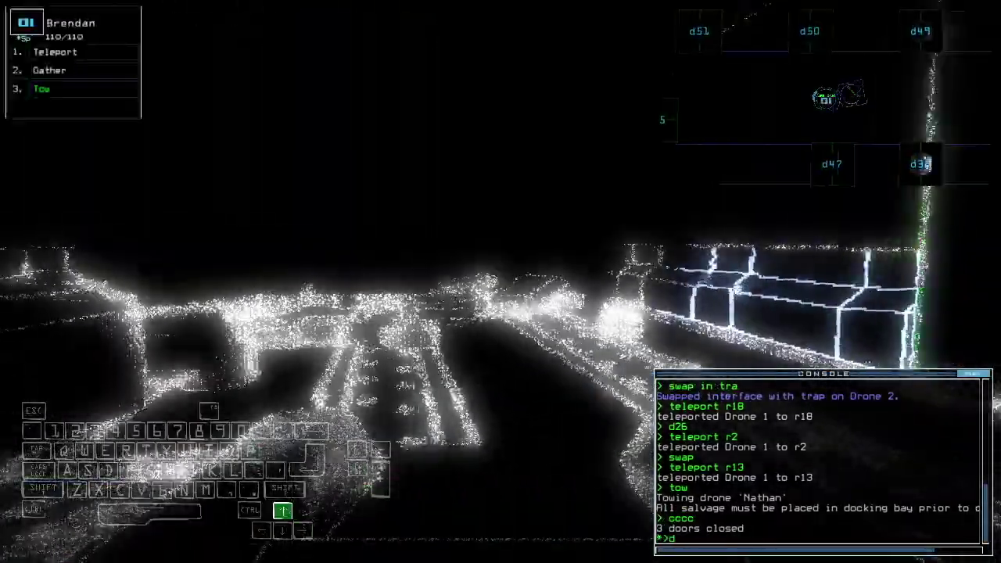
type("d51")
key("Return")
key("Up")
key("Up")
key("Up")
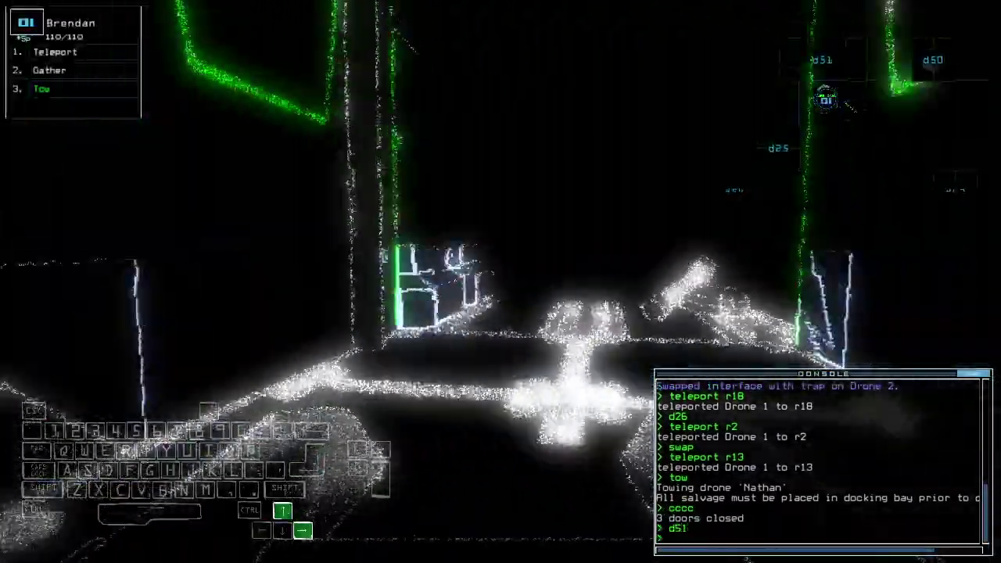
key("Left")
key("Left")
key("Up")
key("Up")
key("Left")
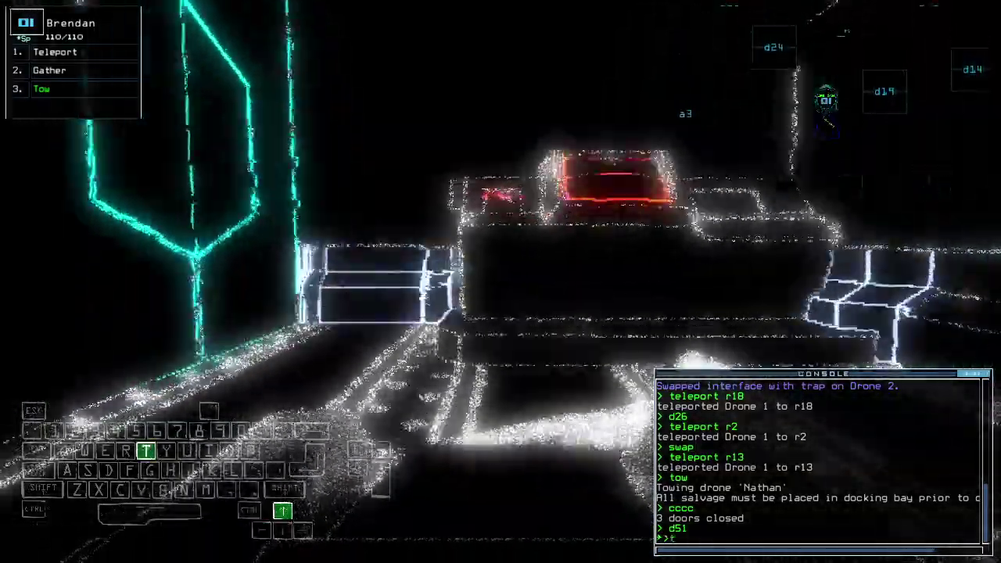
type("tow")
key("Return")
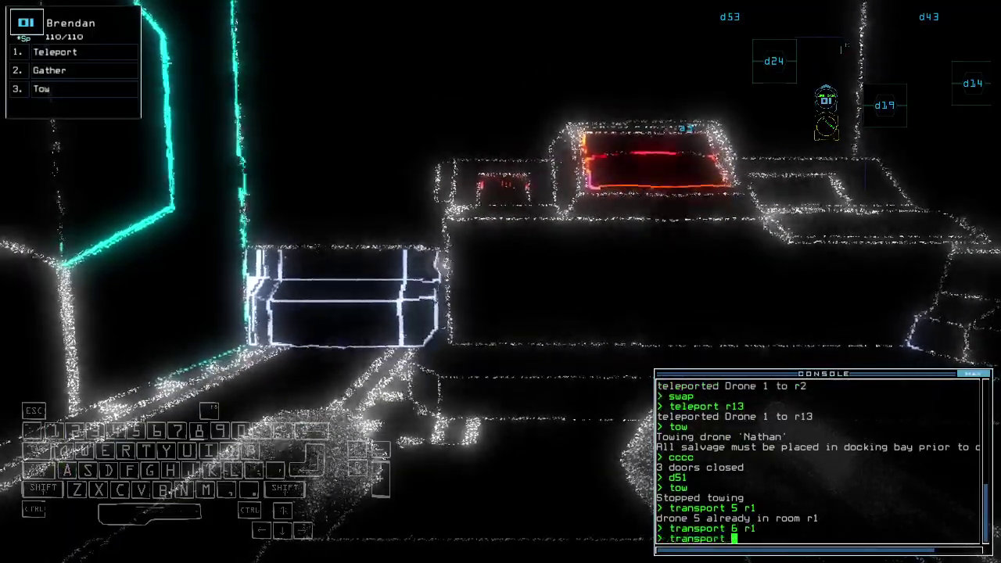
Send drone 7 to r1 and open door d19
key("space")
type("7 r1")
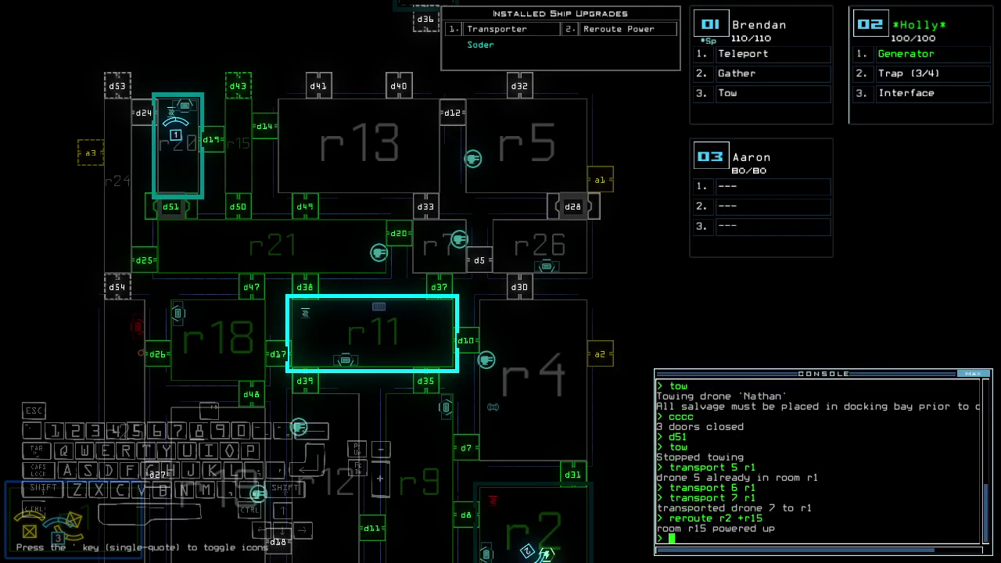
key("space")
type("d19")
key("Return")
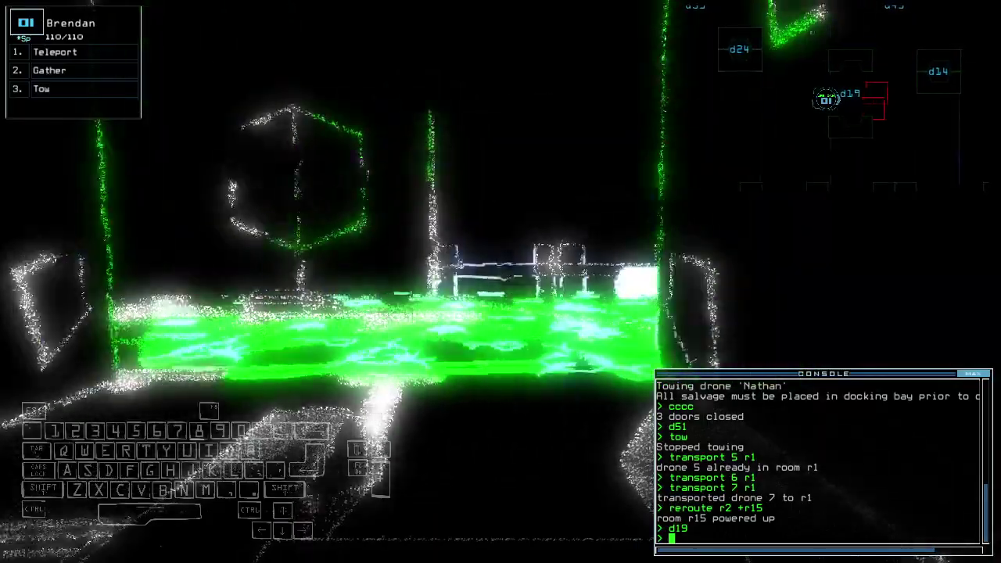
Close the doors around the drone
key("space")
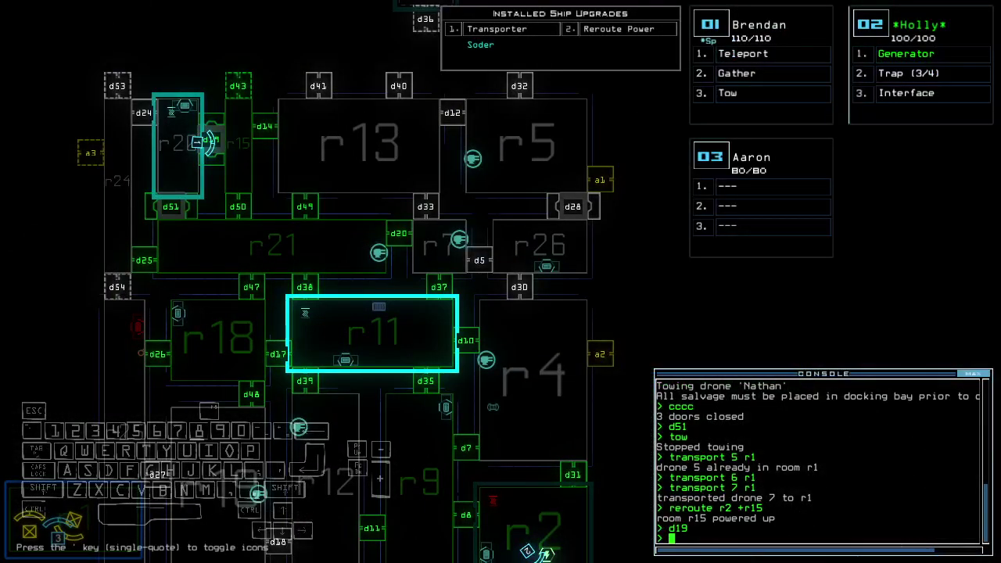
key("space")
key("space")
scroll(352, 282, "down", 3)
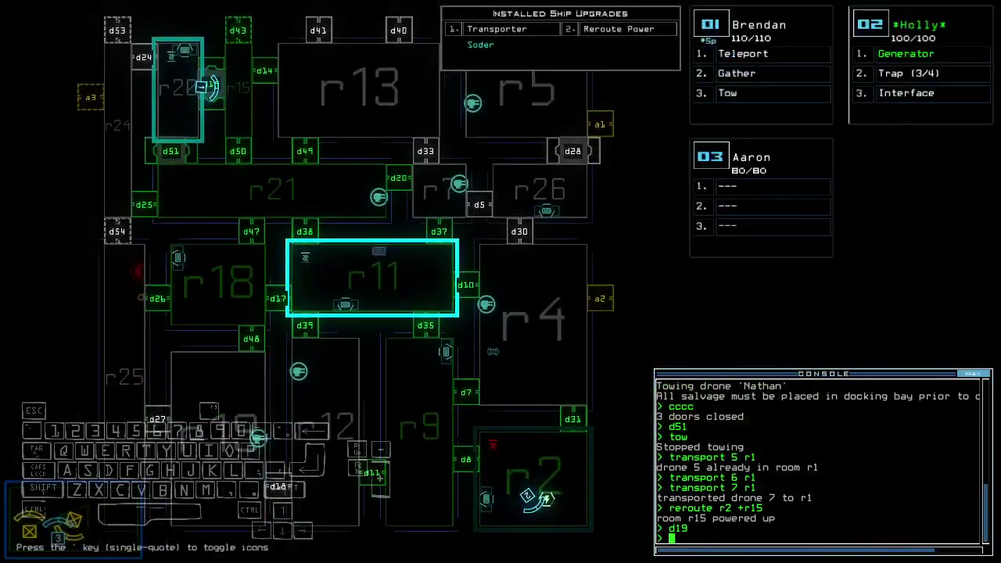
key("space")
type("cccc")
key("Return")
key("space")
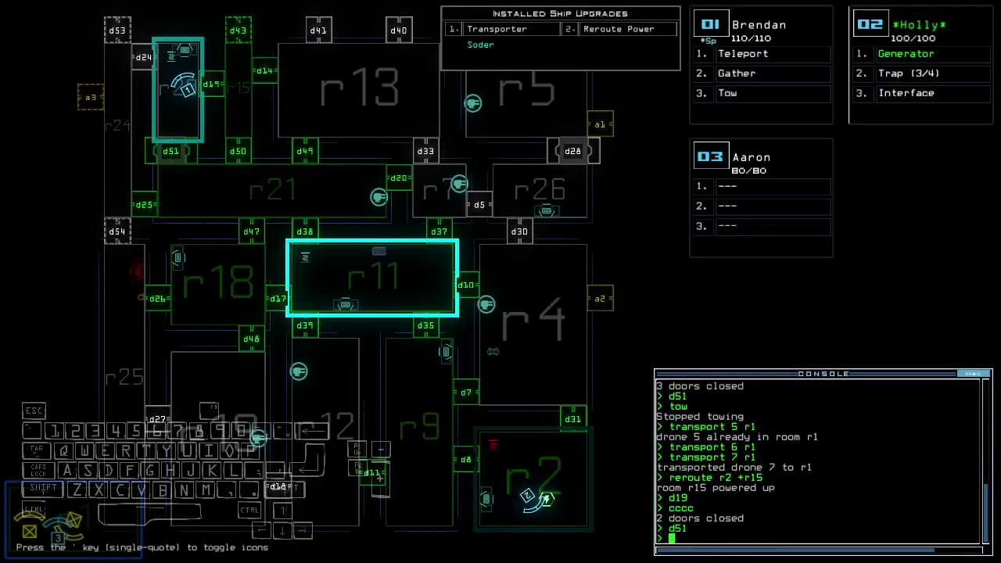
Open door d25 and drive toward the green-lit room
key("space")
key("Up")
key("Up")
key("Up")
type("d")
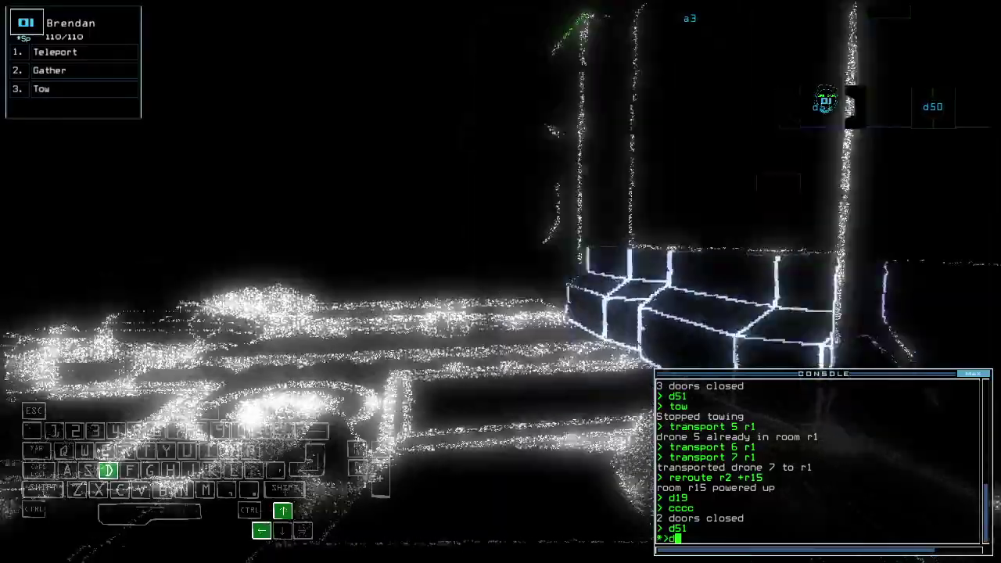
type("25")
key("Return")
key("Left")
key("Left")
key("Left")
key("Up")
key("Up")
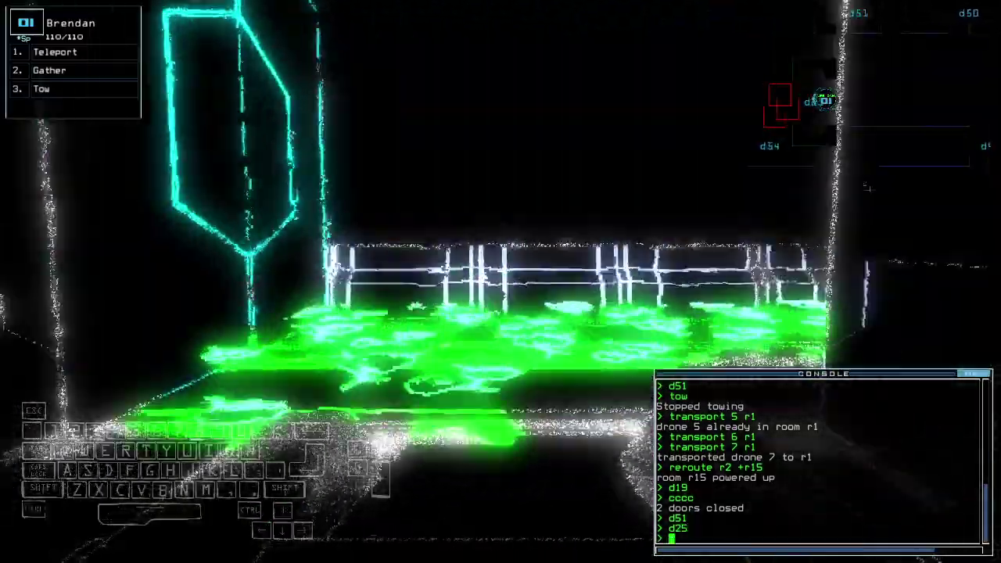
Drive the drone through the corridor and close the surrounding doors
key("space")
key("space")
key("Up")
key("Up")
key("Up")
key("Left")
key("Up")
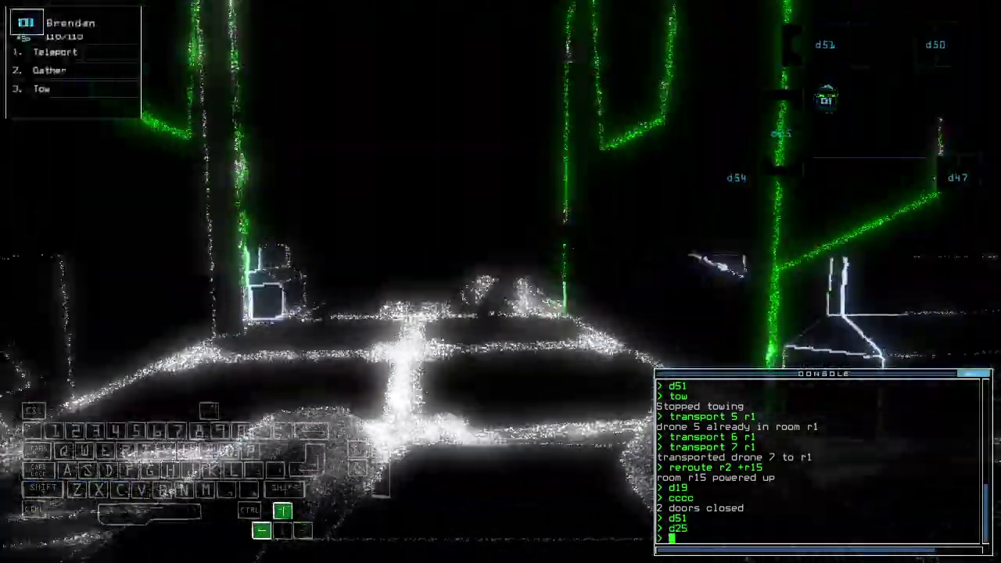
key("Up")
key("Up")
key("Left")
key("Up")
key("Up")
key("Left")
key("Up")
type("cccc")
key("Return")
key("space")
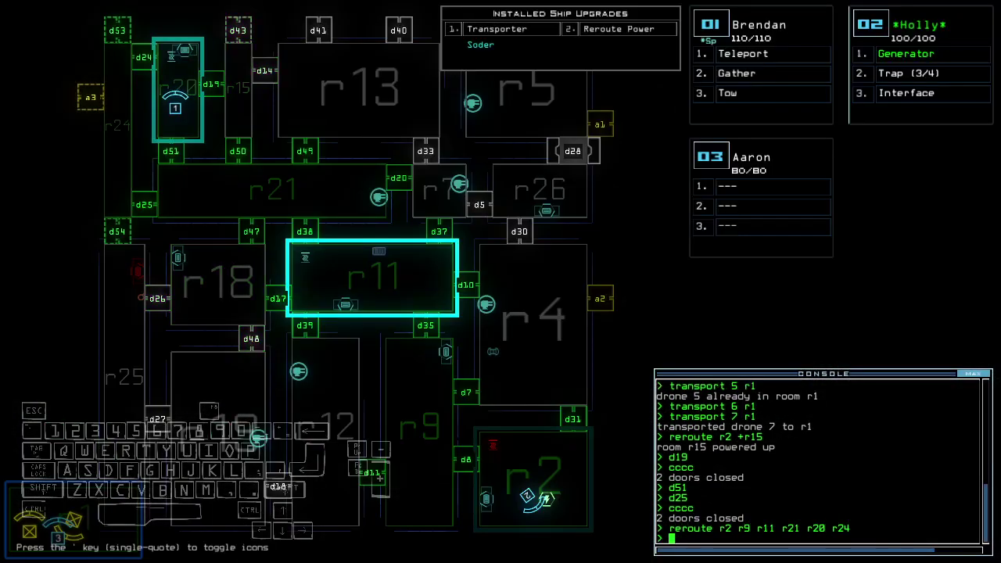
Open door d24 and drive the drone through
key("space")
key("Left")
key("Left")
type("d24")
key("Return")
key("Right")
key("Right")
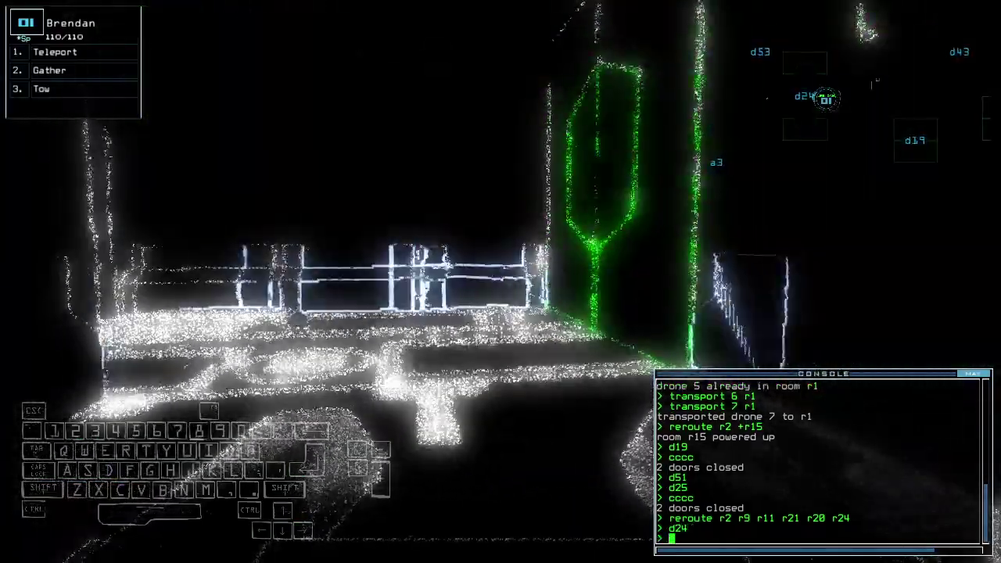
key("Right")
key("a")
key("Up")
Teleport drone 1 to r2 and trade its Tow for drone 2's Trap
key("space")
type("tt")
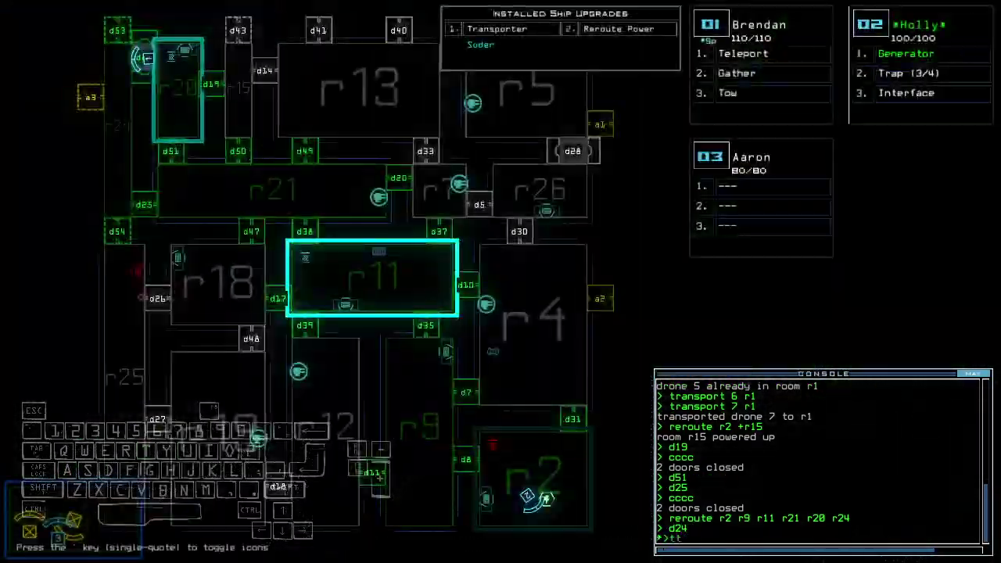
key("BackSpace")
type("eleport r")
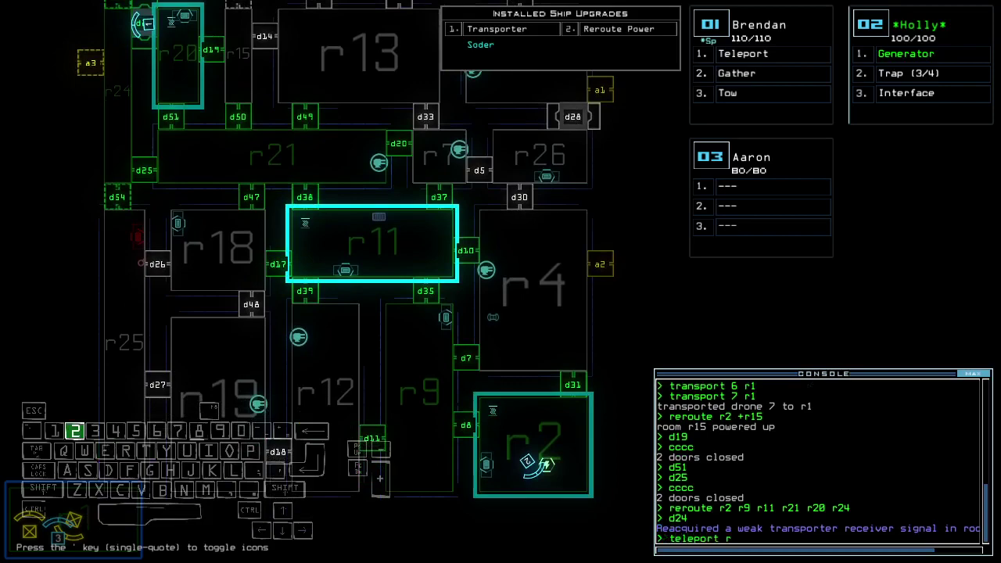
type("2")
key("Return")
key("space")
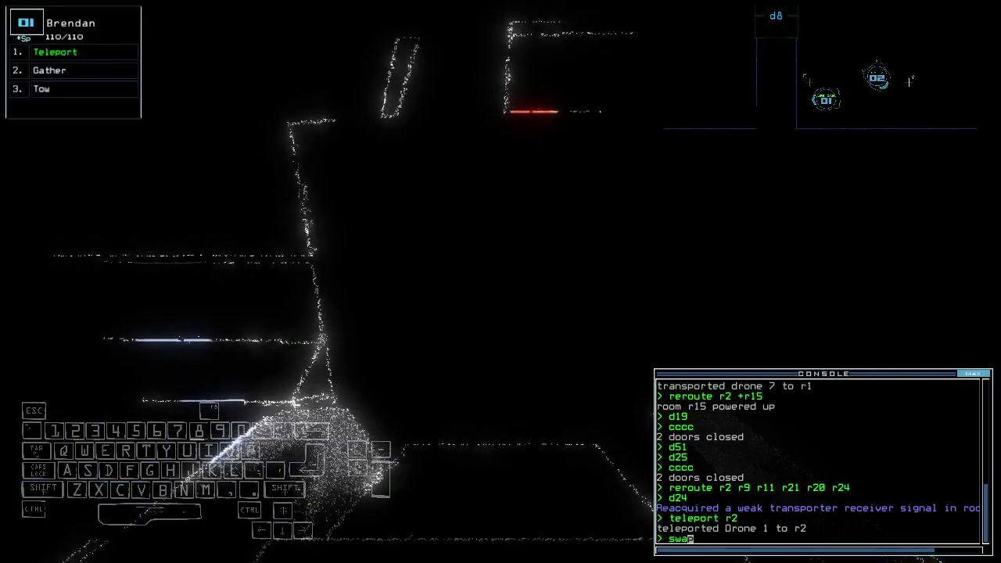
type("p")
key("Return")
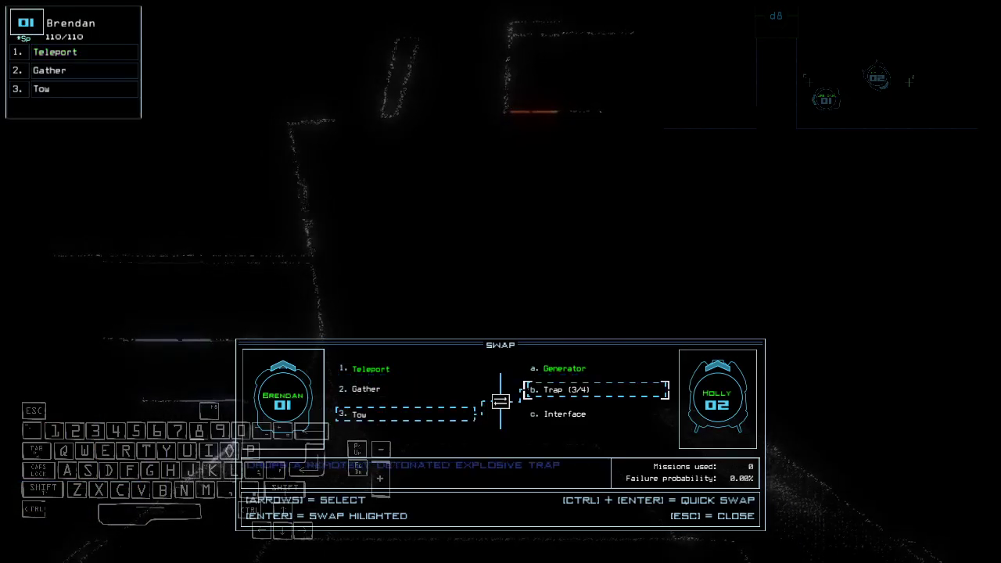
key("Return")
key("space")
type("r20")
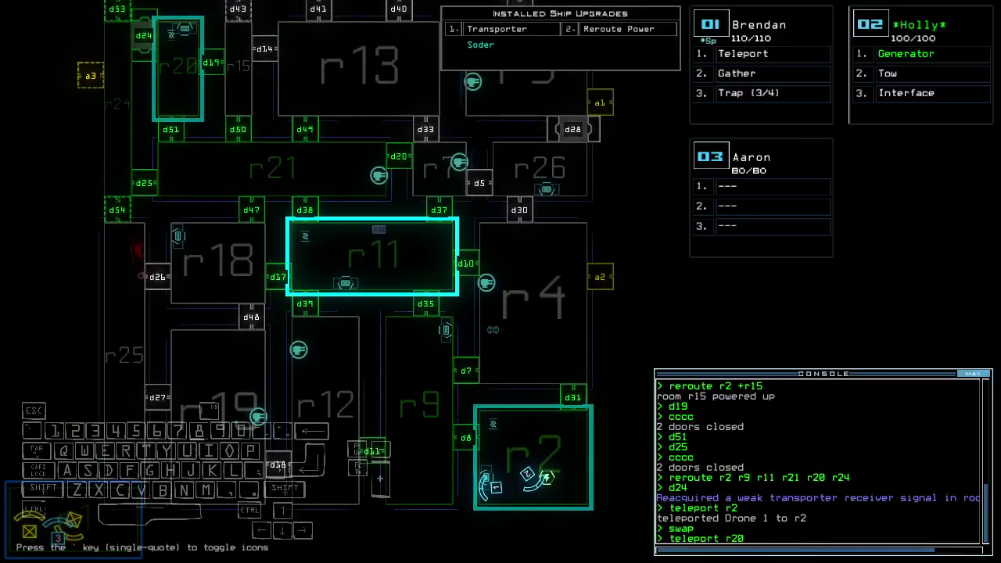
Teleport drone 1 to room r20 and drop a trap there
key("space")
type("trap")
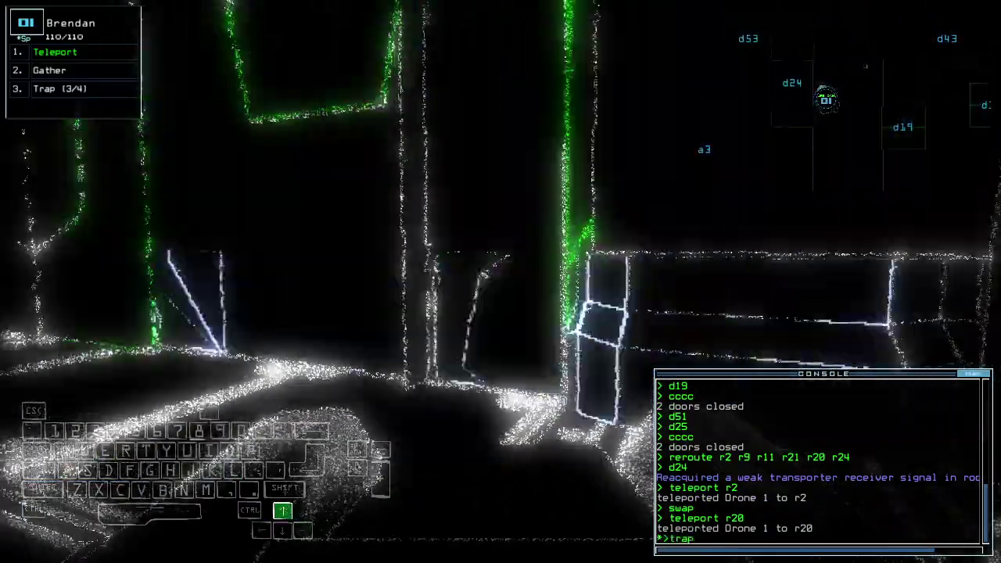
key("Return")
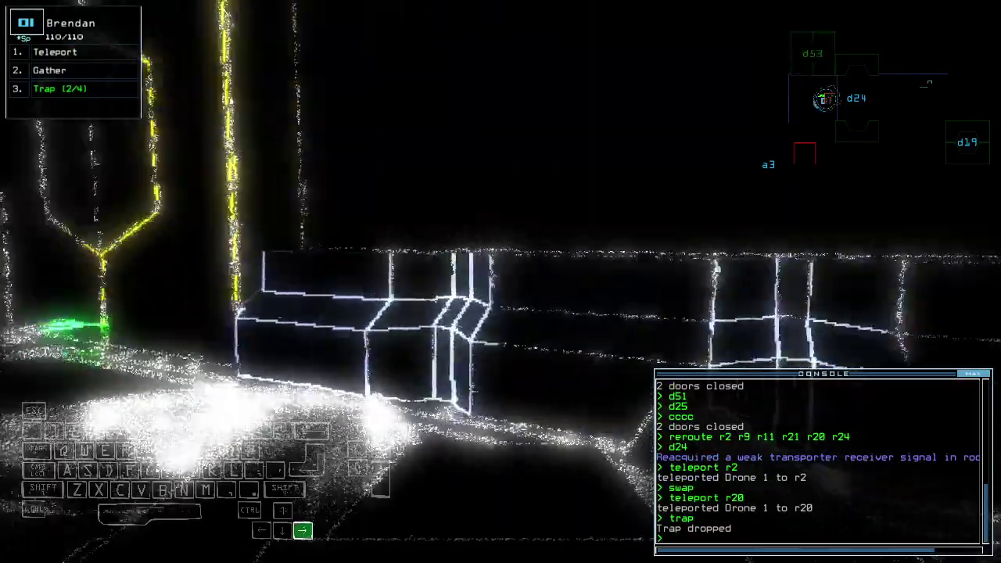
key("space")
key("space")
type("d")
Open door d53 and drive the drone through the doorway
key("space")
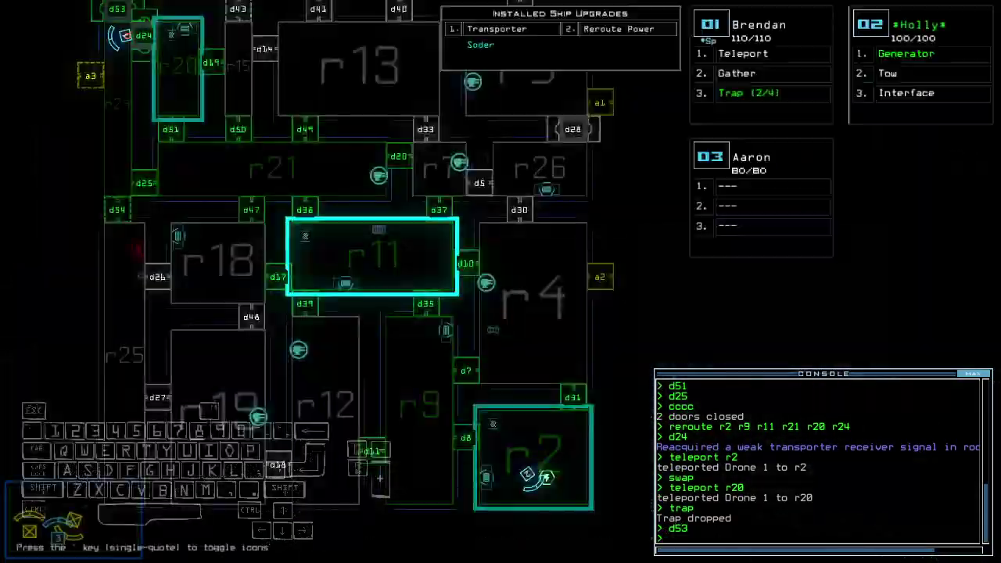
type("53")
key("Return")
key("space")
key("Right")
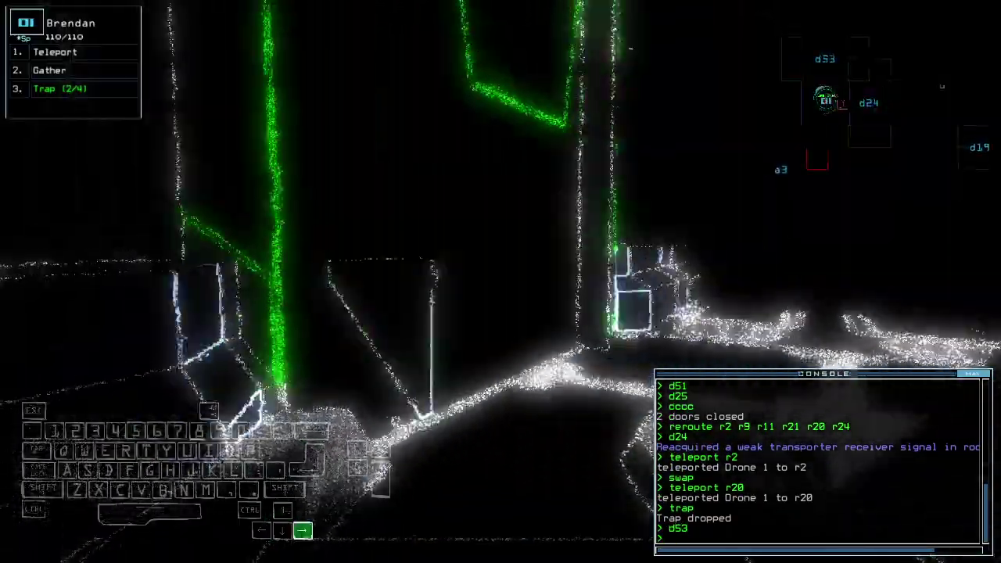
key("Up")
key("Up")
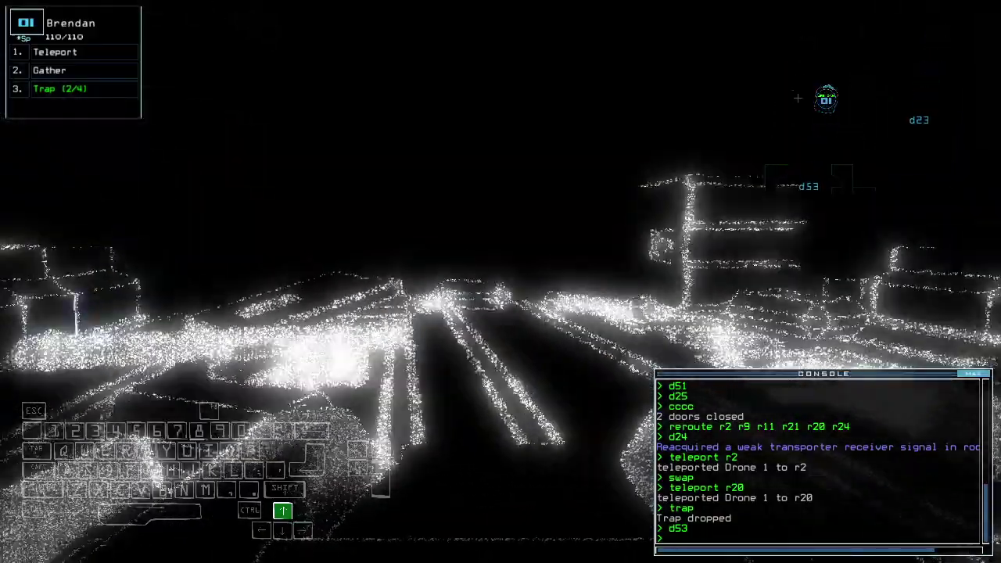
key("space")
type("teleport r")
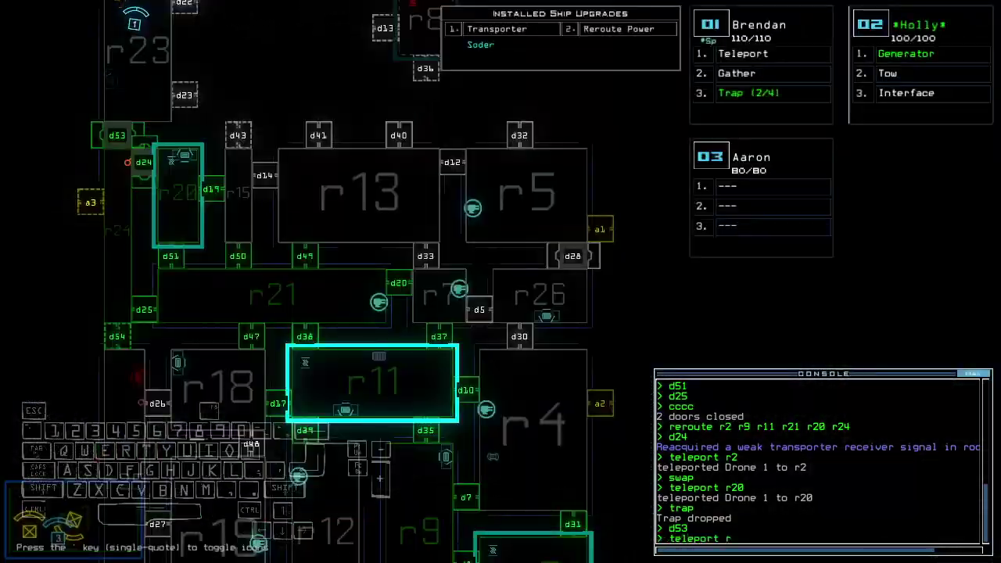
type("4")
Teleport the drone to room r4, open door d31, and check mission time
key("Return")
type("d31")
key("Return")
key("space")
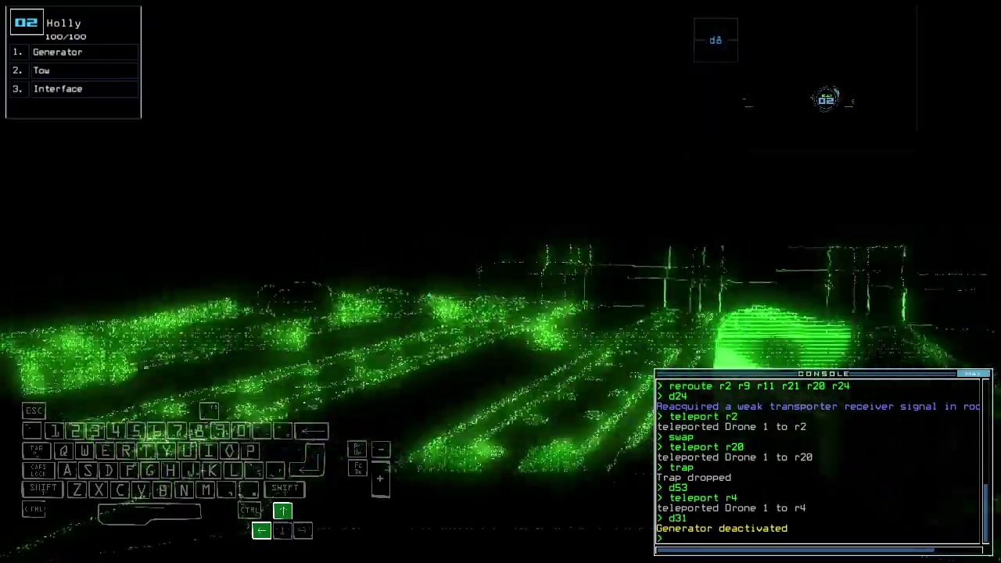
type("te")
key("Return")
type("te")
key("Return")
key("Up")
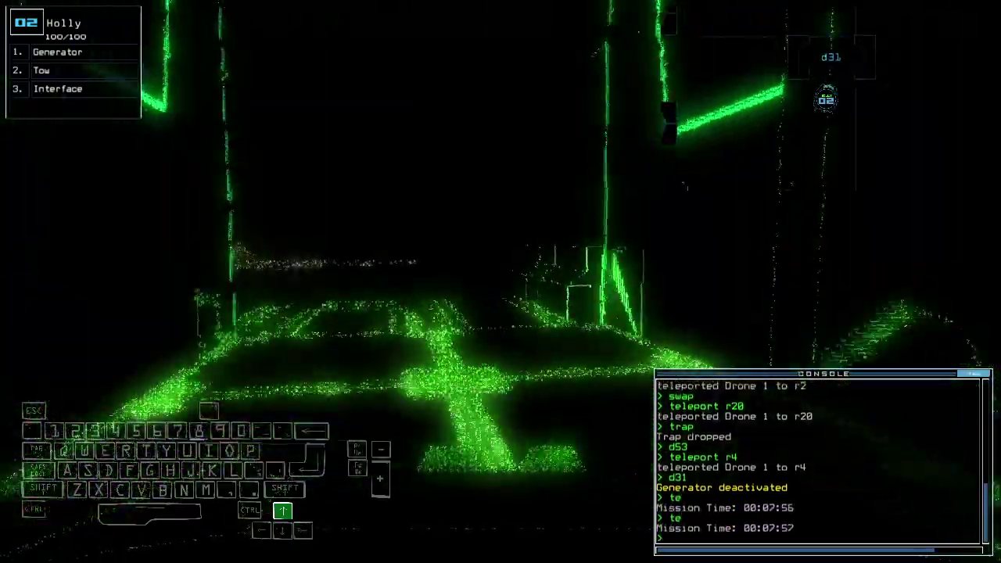
Take control of drone 1 and drive it through the room
key("space")
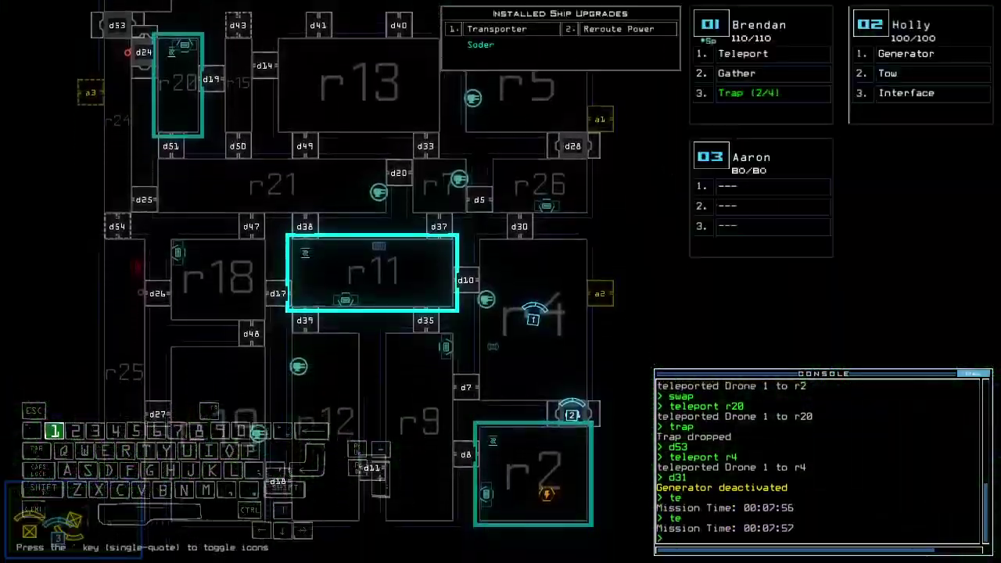
key("1")
key("Up")
key("Right")
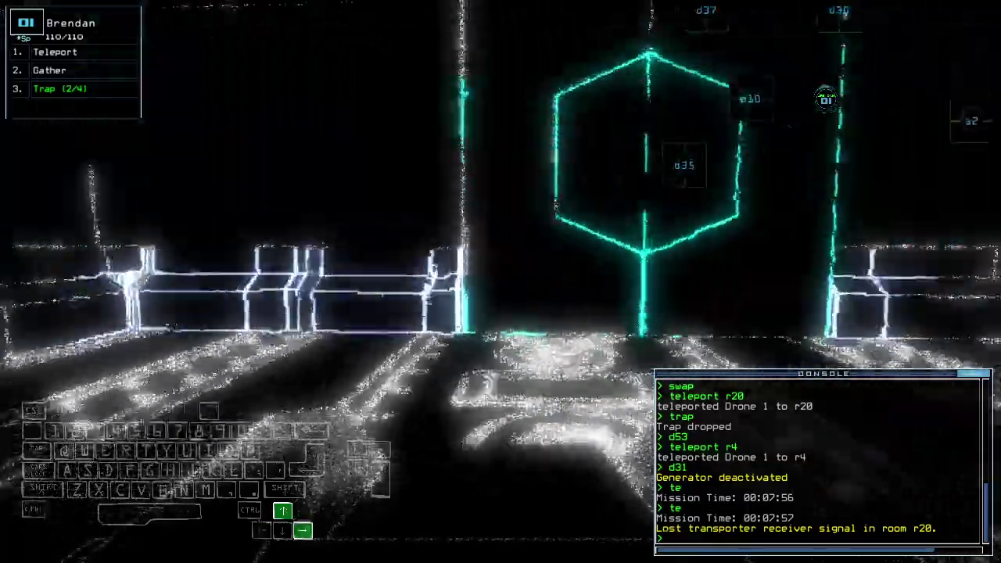
key("Up")
key("Up")
key("Right")
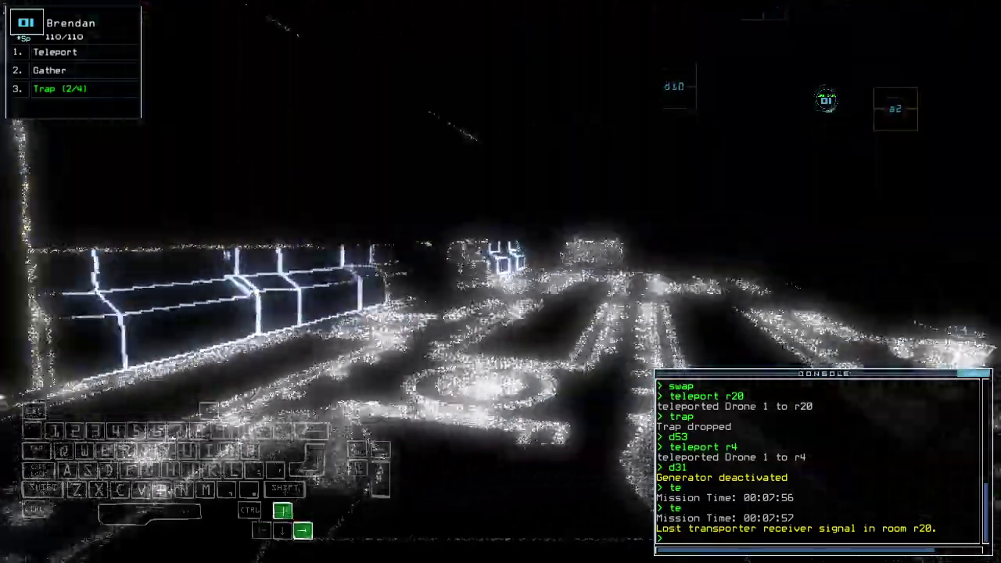
key("Up")
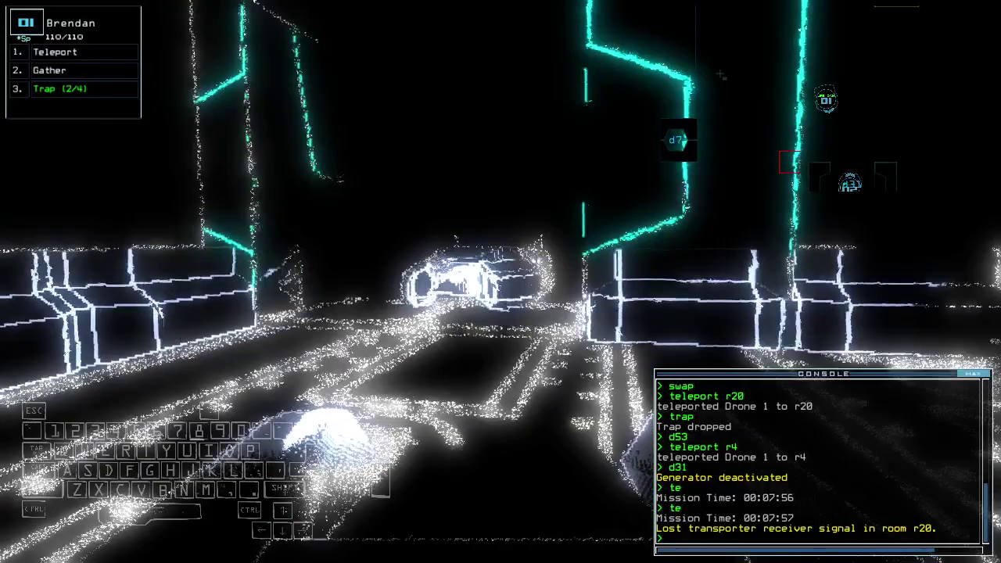
Look around with drone 2's camera, then return to drone 1
key("space")
key("2")
key("Right")
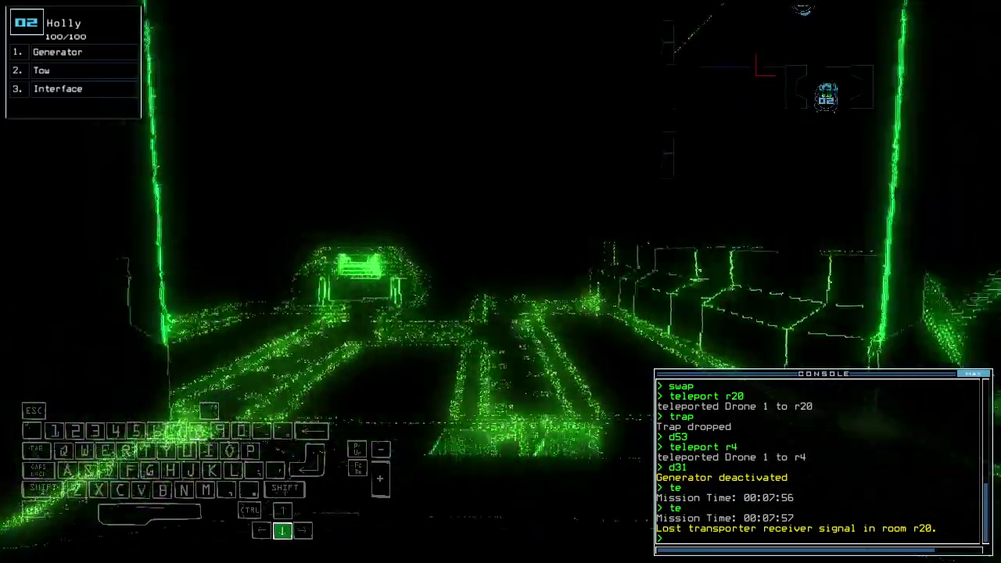
key("Right")
key("1")
key("space")
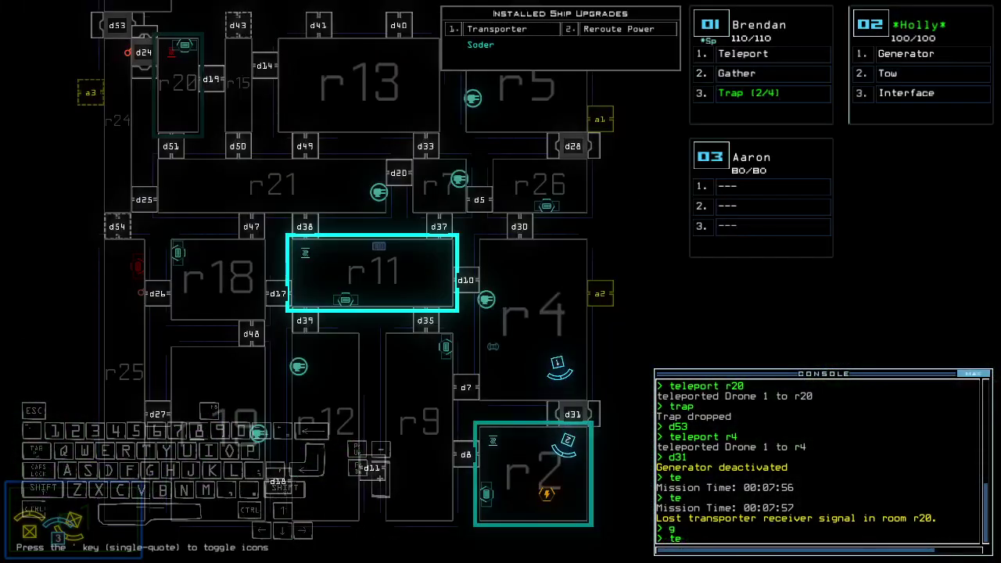
key("space")
Exchange drone 1's trap for drone 2's interface module
key("1")
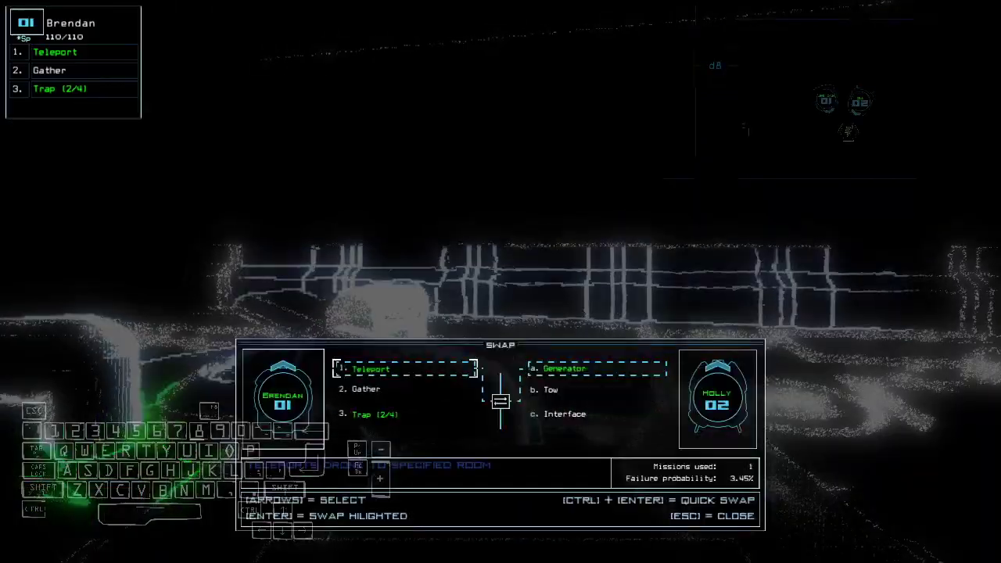
key("ctrl+Return")
key("Up")
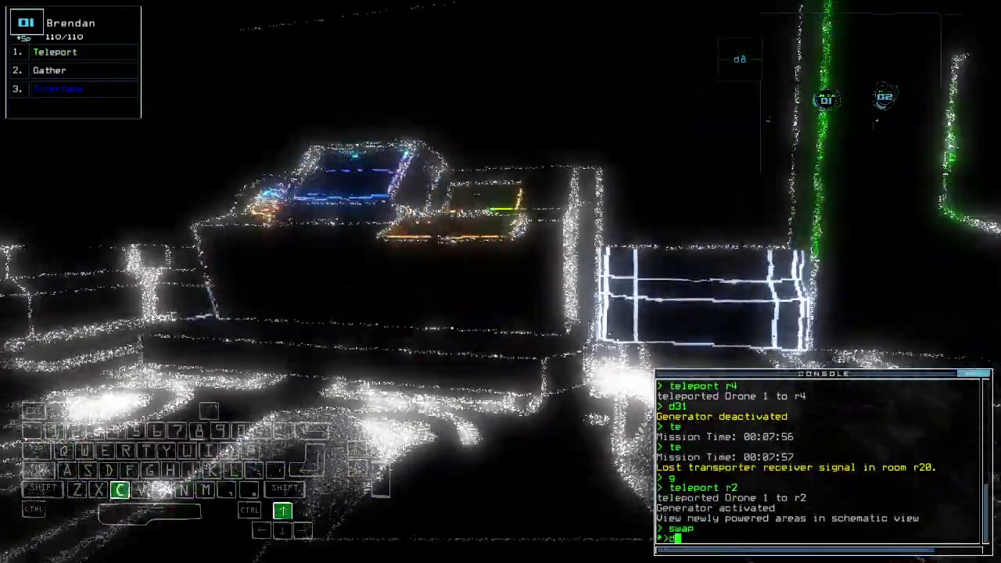
type("df")
key("Return")
Toggle the defenses and reroute power from r2 through r9, r11, r21 to r13
key("space")
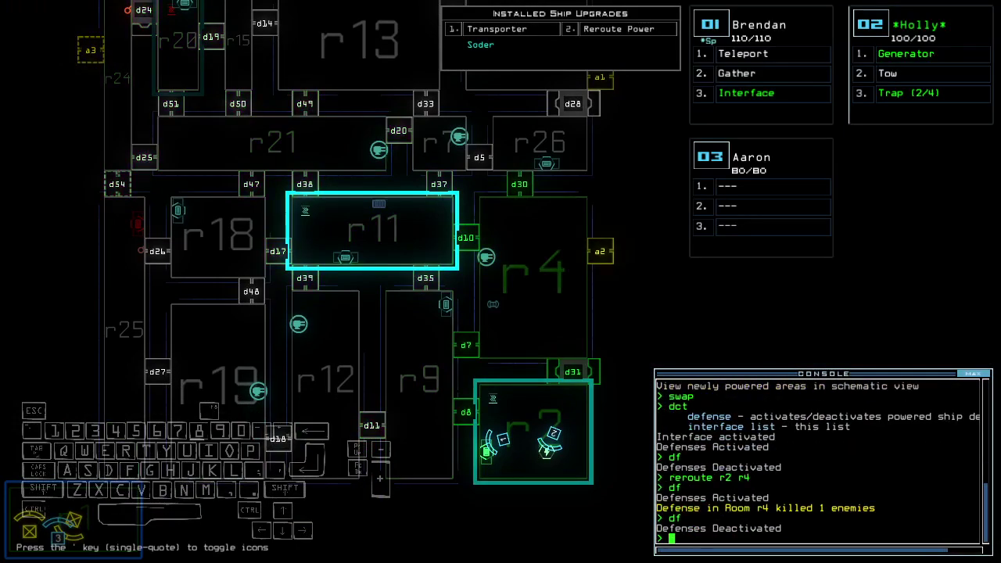
key("Up")
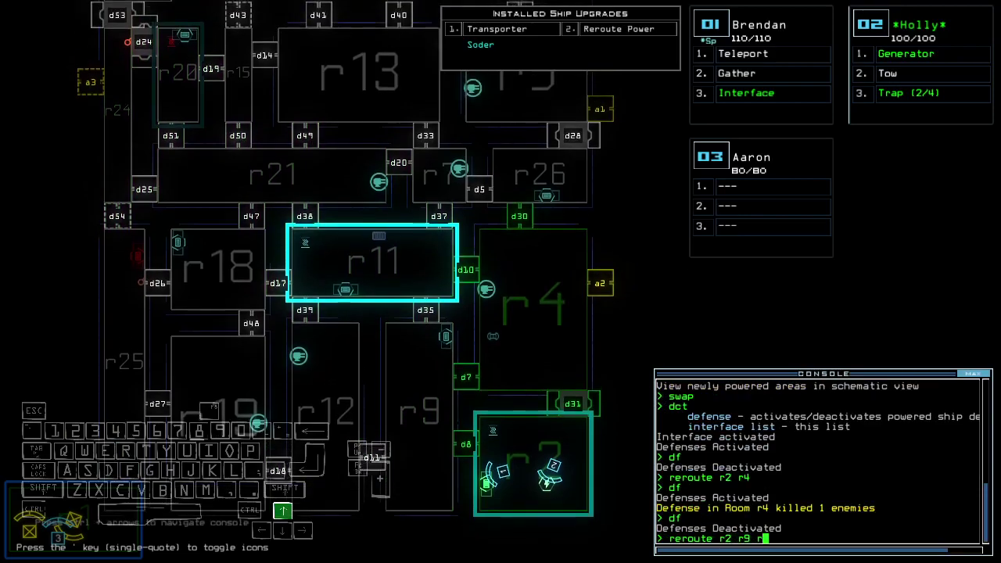
type("r11 r21")
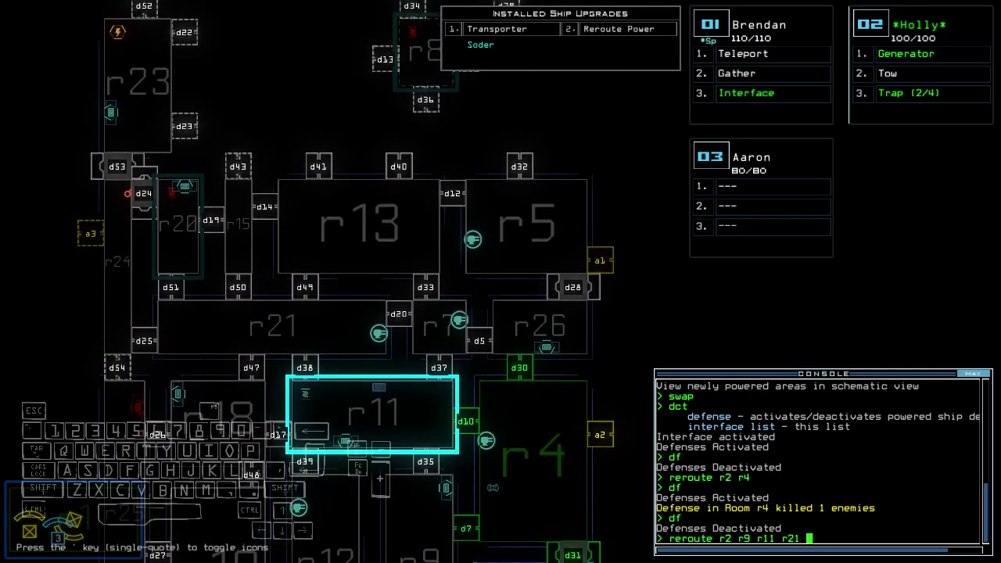
type(" r13")
key("Return")
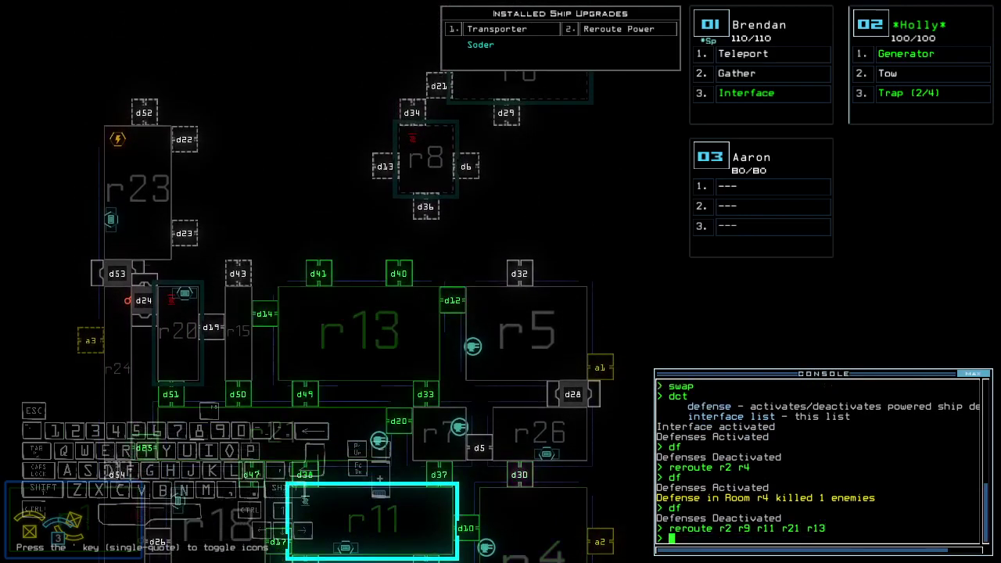
key("Up")
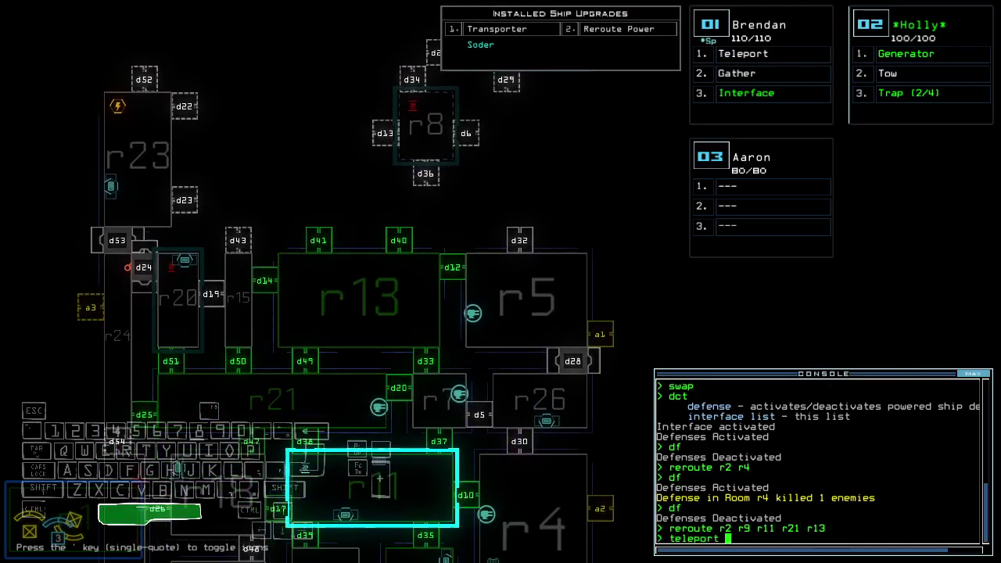
Look around room r8 with drone 1 and locate r6 on the map
key("apostrophe")
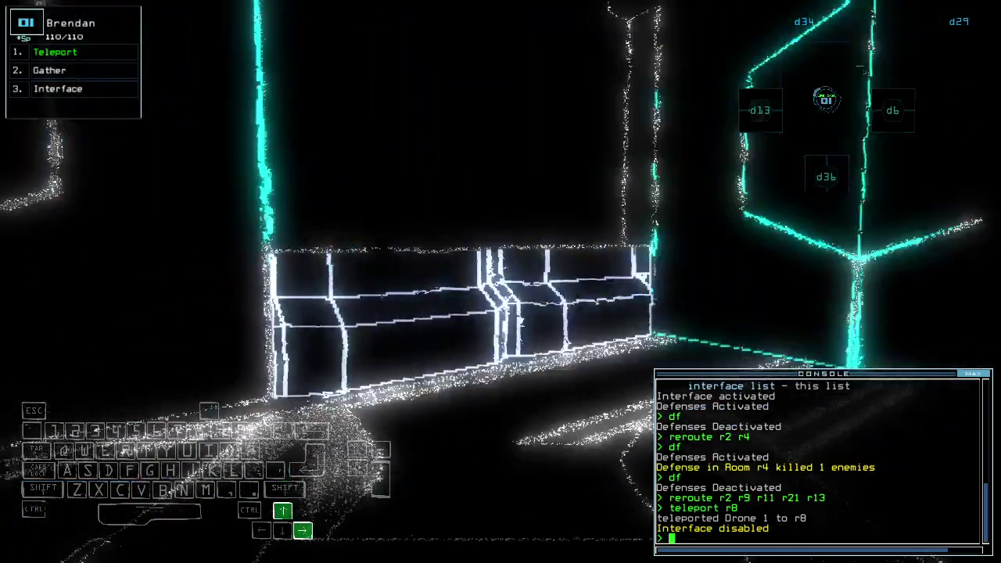
key("Left")
key("apostrophe")
key("Down")
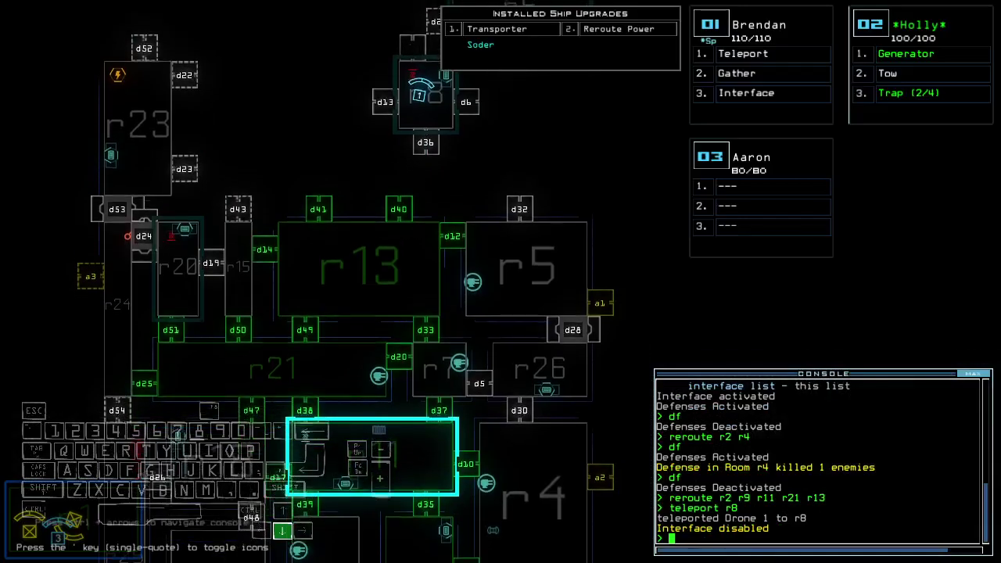
key("Down")
type("teleport r")
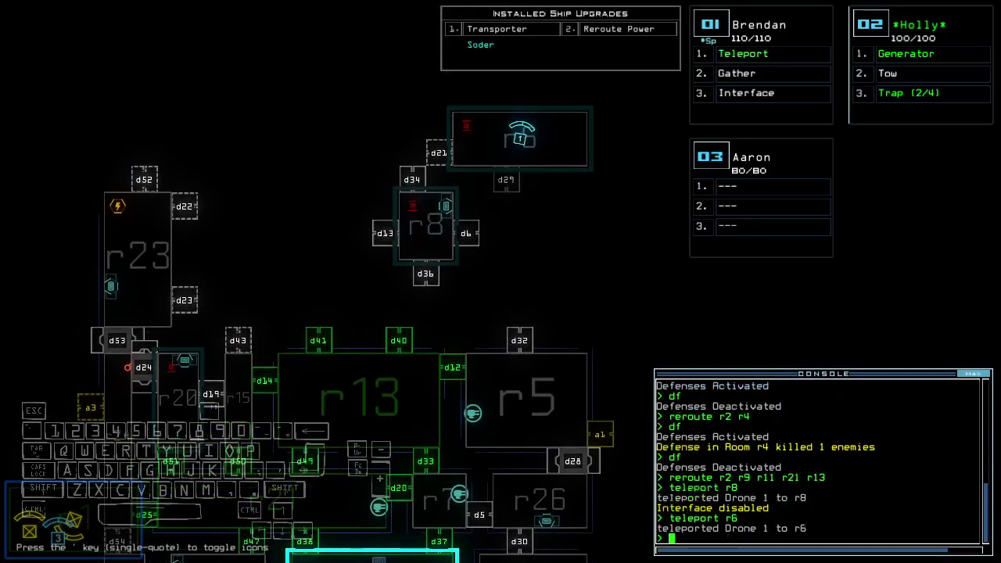
Teleport drone 1 to room r6 and scout the room
key("apostrophe")
key("Left")
key("apostrophe")
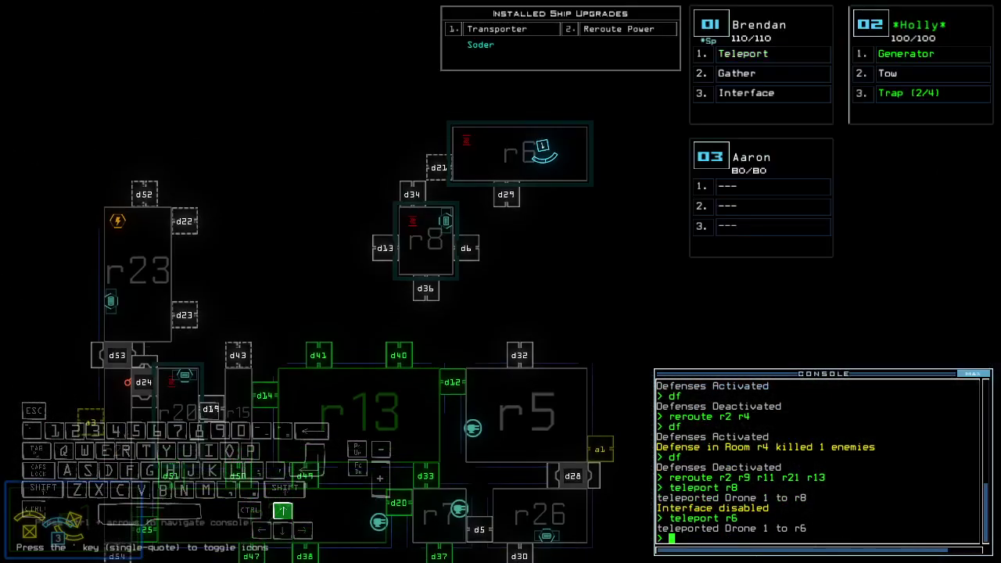
key("apostrophe")
key("Up")
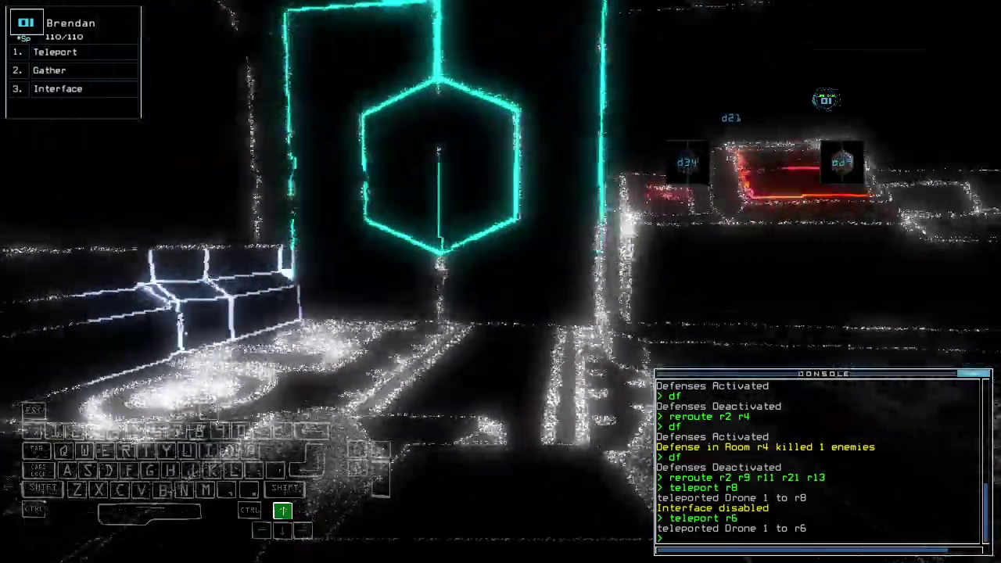
key("space")
key("space")
key("Left")
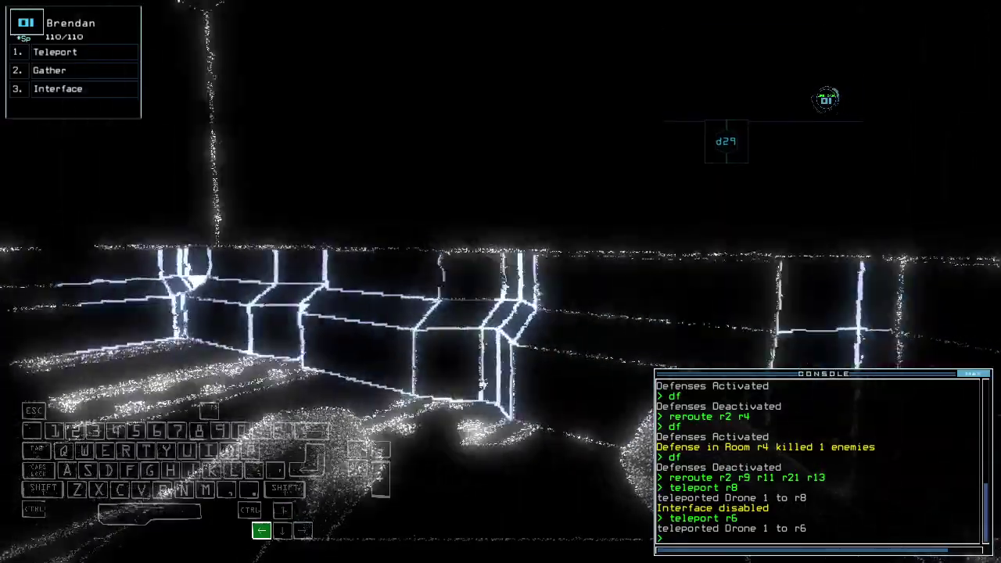
key("Left")
key("Up")
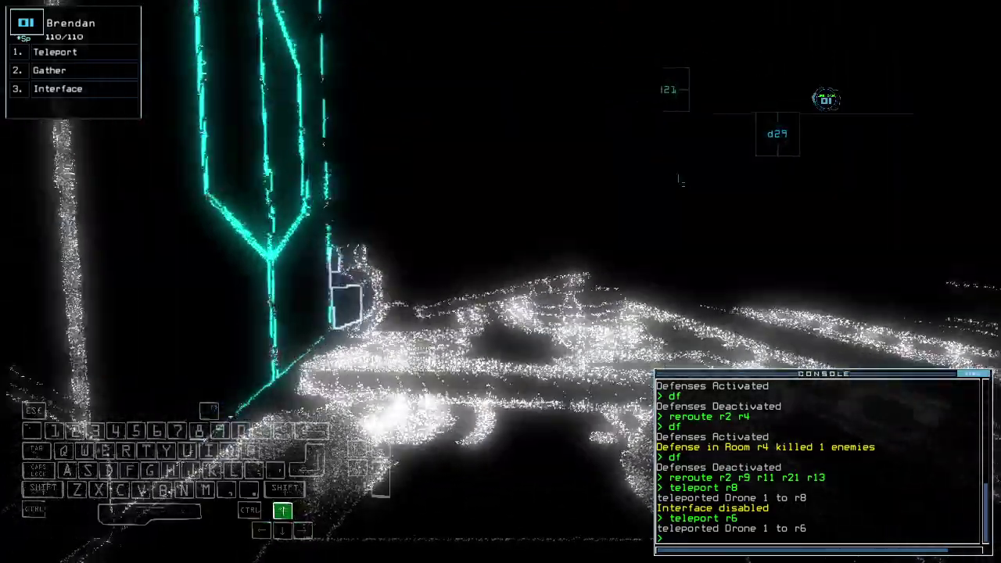
Check drone 1's camera in r13, then teleport it back to r2
key("space")
type("te")
key("space")
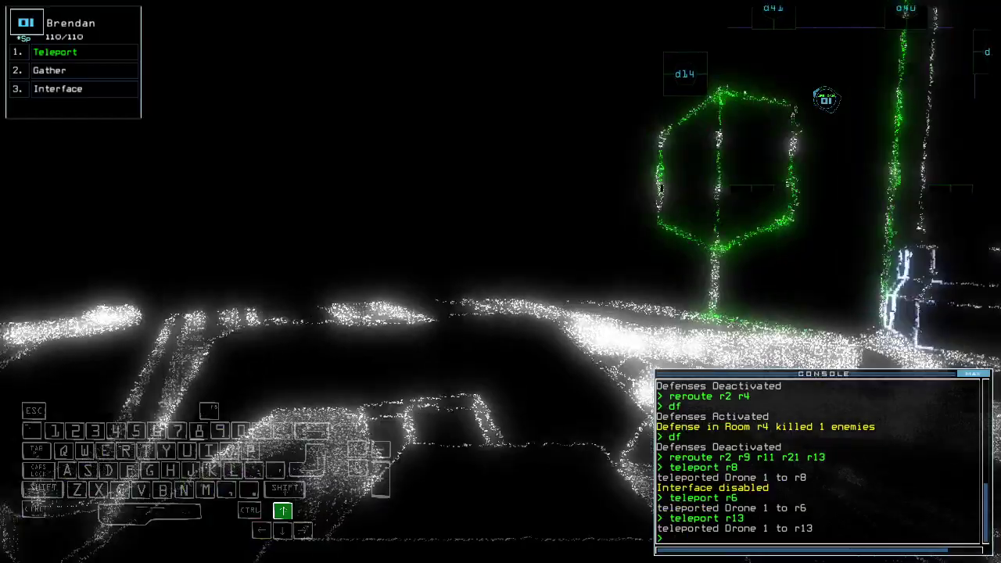
key("space")
type("t r2")
key("Return")
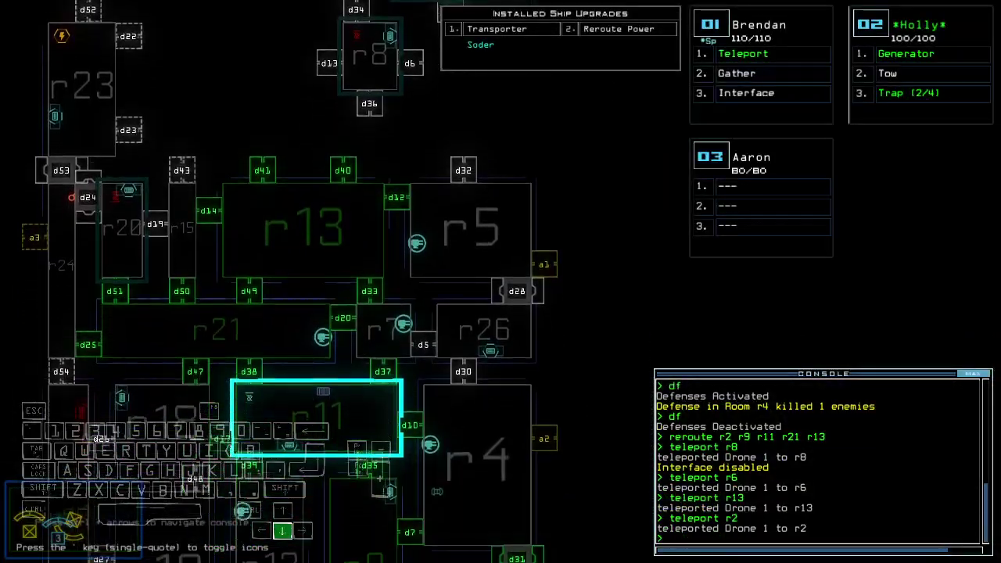
Teleport drone 1 to room r13 and check its camera there
key("space")
type("s")
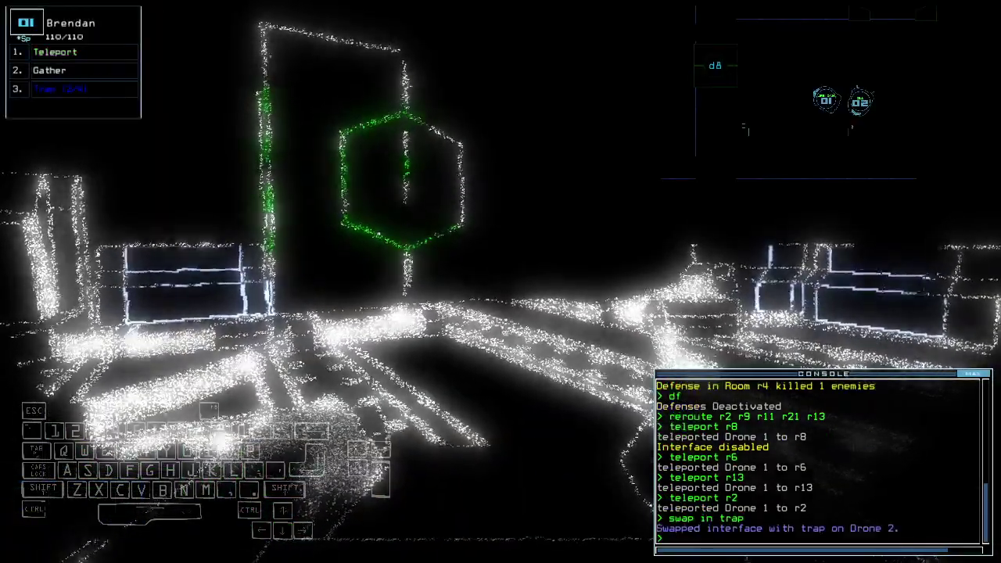
key("space")
type("teleport r13")
key("Return")
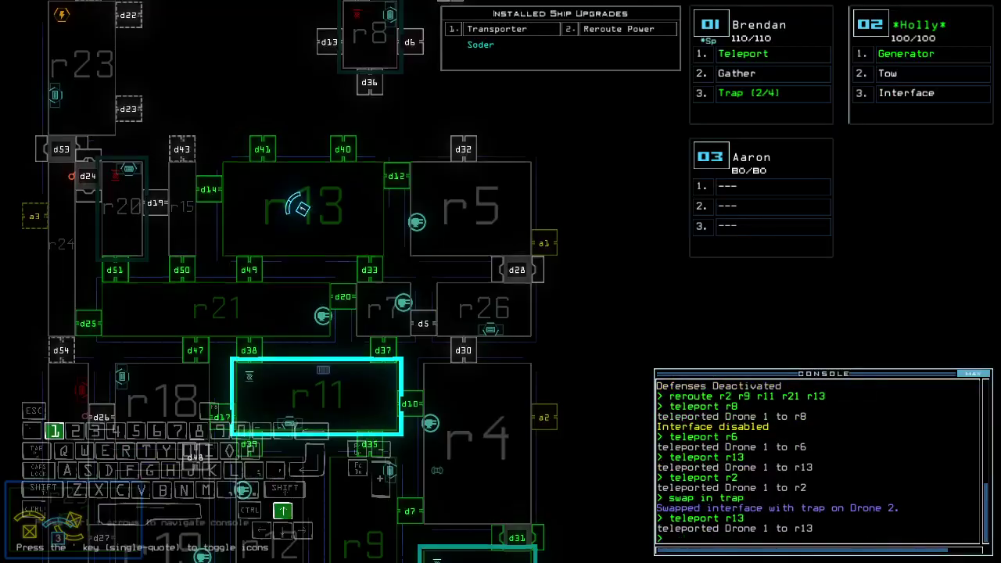
key("space")
type("d41")
Open door d41 and gather two pieces of scrap with drone 1
key("Return")
key("space")
key("space")
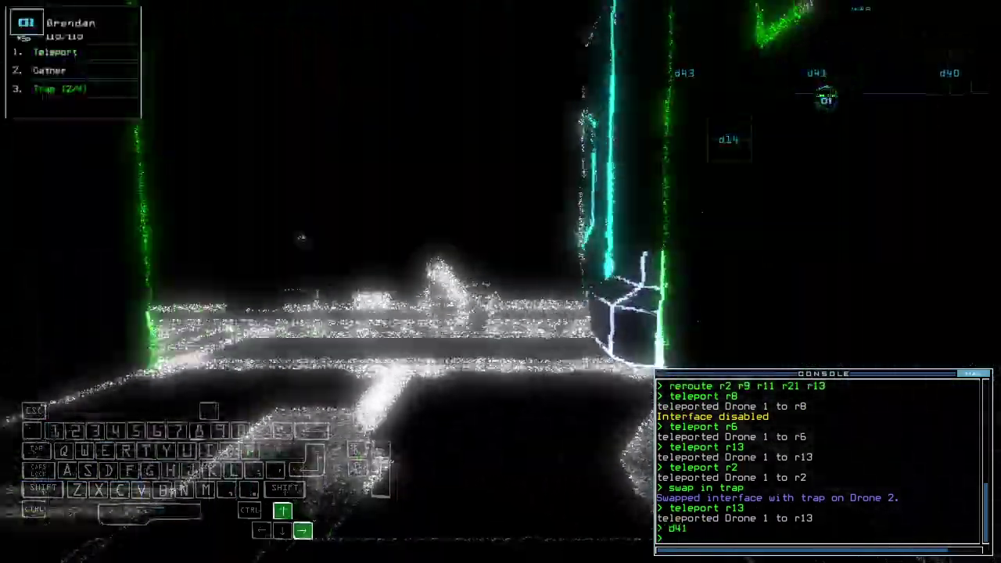
type("g")
key("Return")
key("Up")
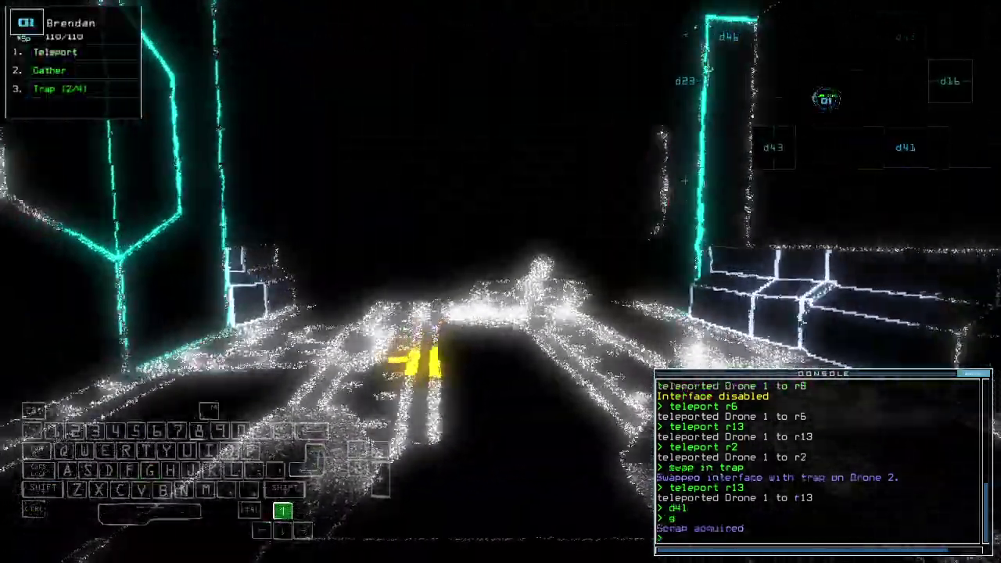
type("g")
key("Return")
key("Right")
key("Right")
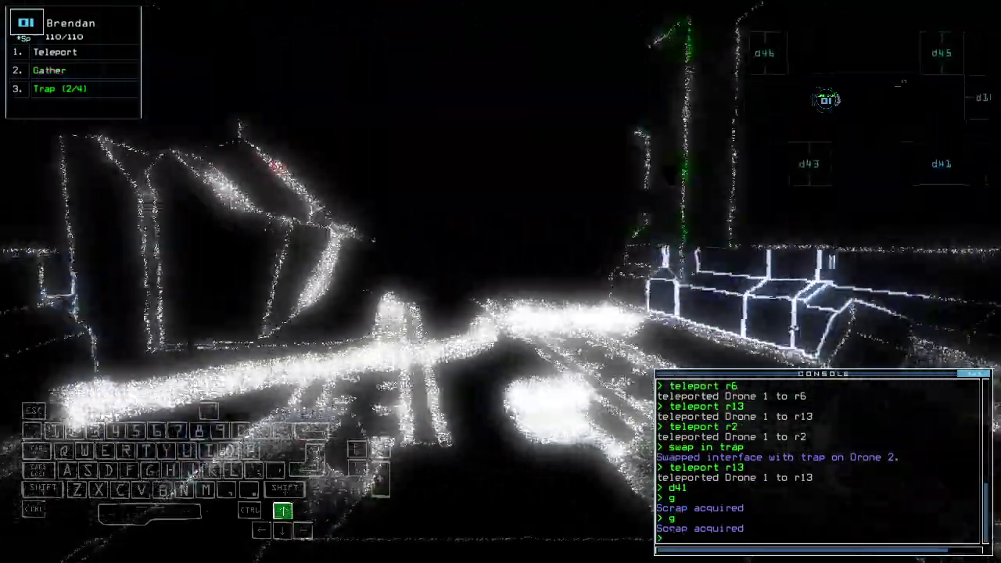
Drive drone 1 through the room, close the nearby doors and open d40
key("Up")
key("Up")
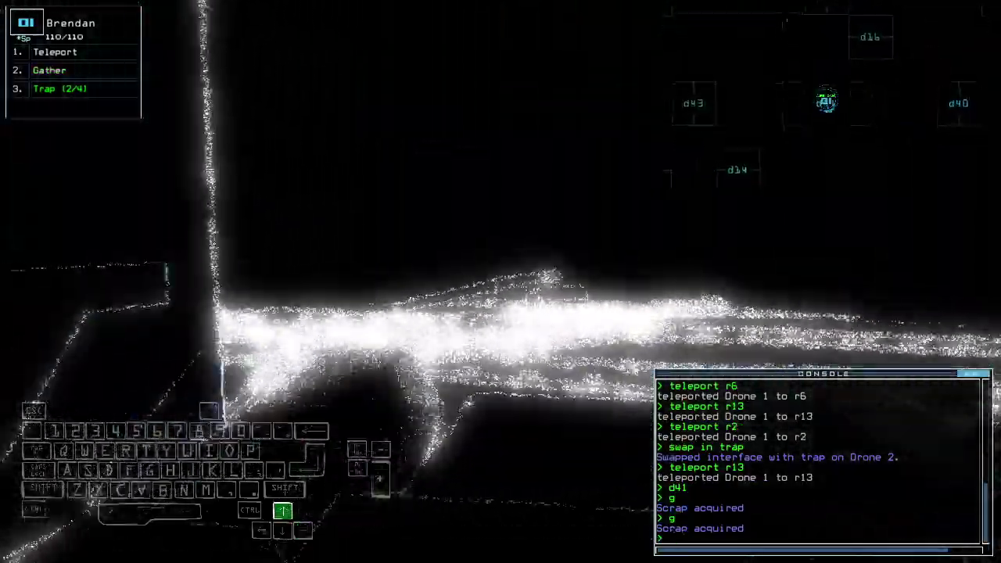
key("Return")
key("Up")
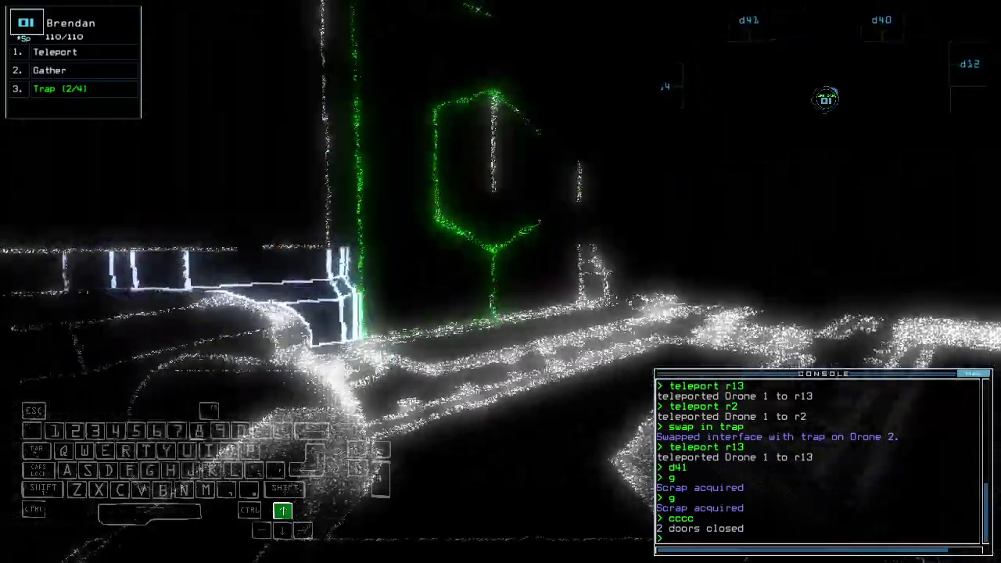
type("d40")
key("Return")
Drive drone 1 toward door d40 and shift the map toward room r2
key("space")
key("Right")
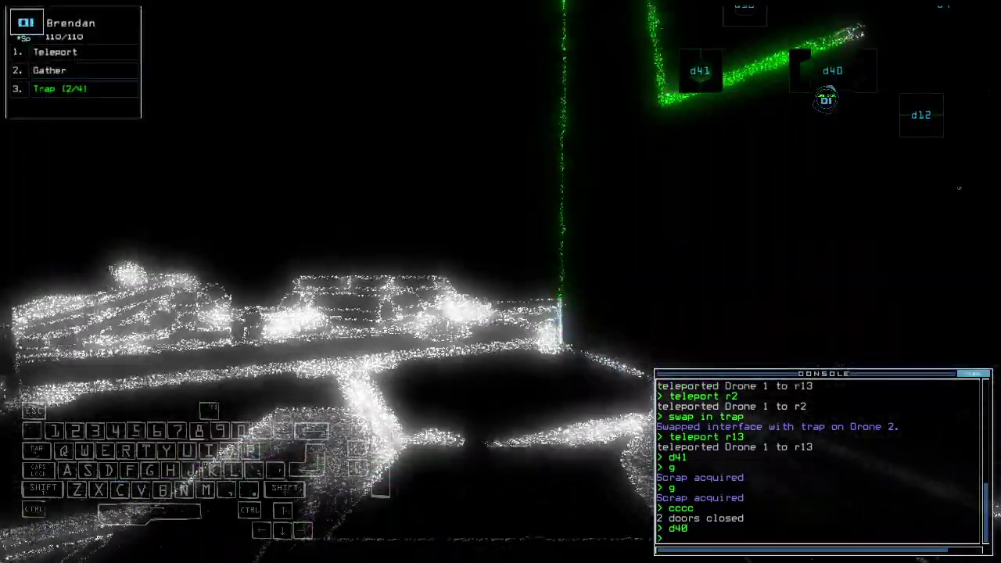
key("space")
key("space")
key("Up")
key("Left")
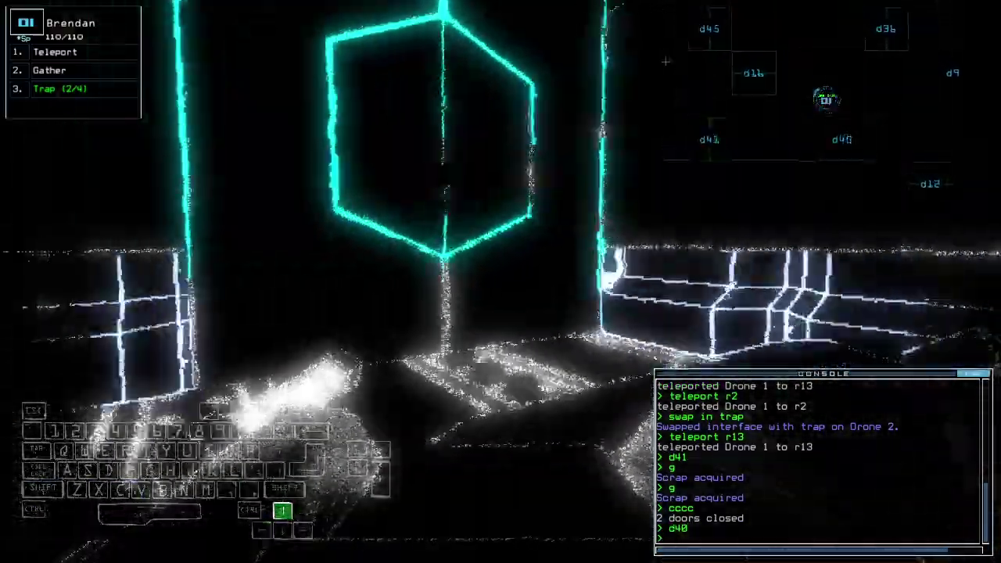
key("Up")
key("Up")
key("Up")
key("space")
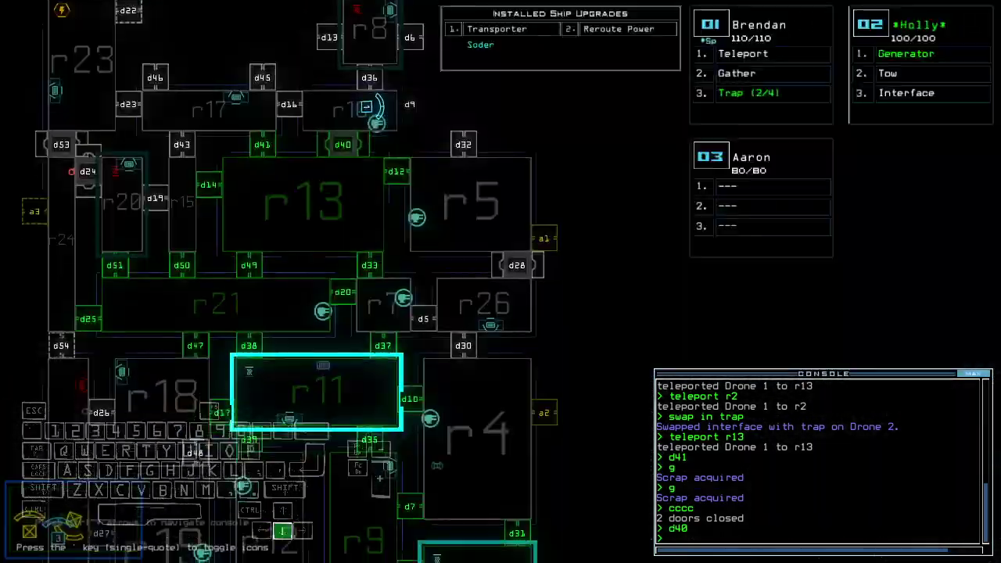
key("Down")
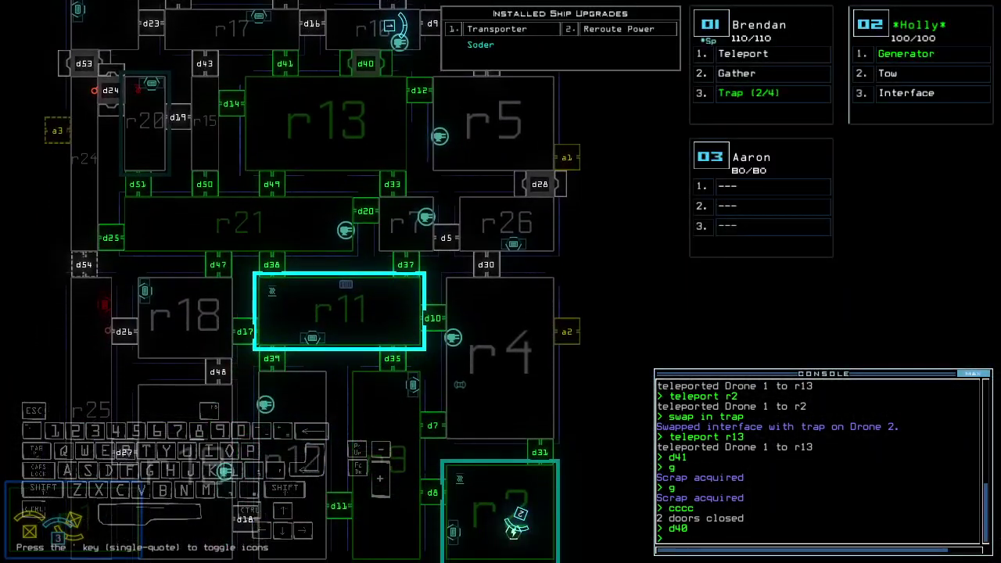
Submit a power reroute from r2, then retype it through r4 and r11 after rejection
key("Up")
type("reroute ")
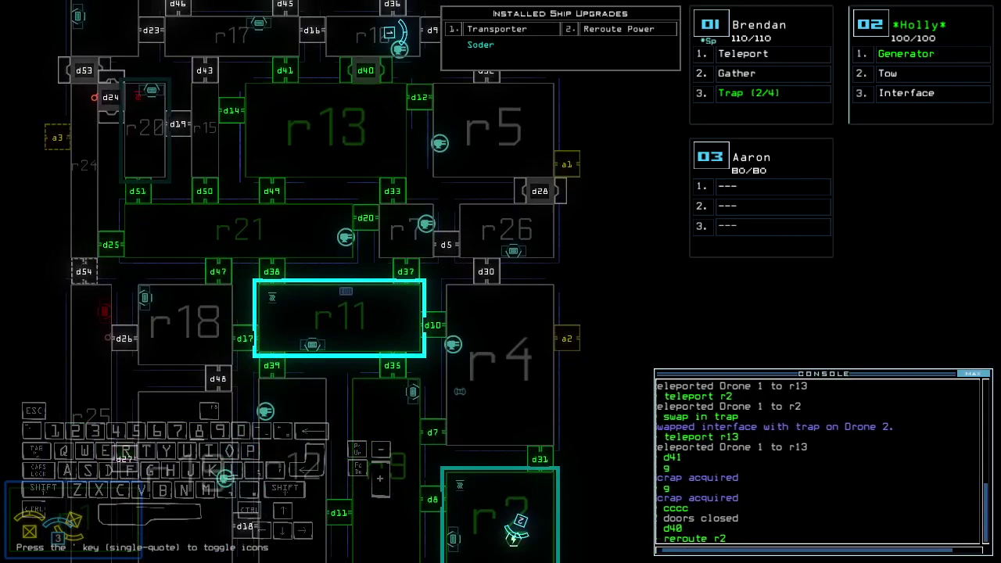
type("5")
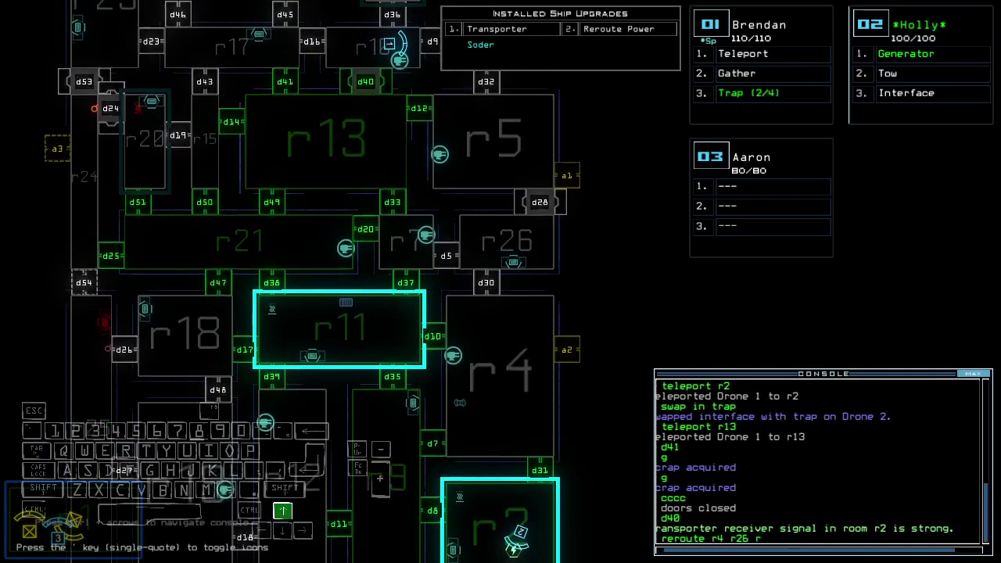
key("Up")
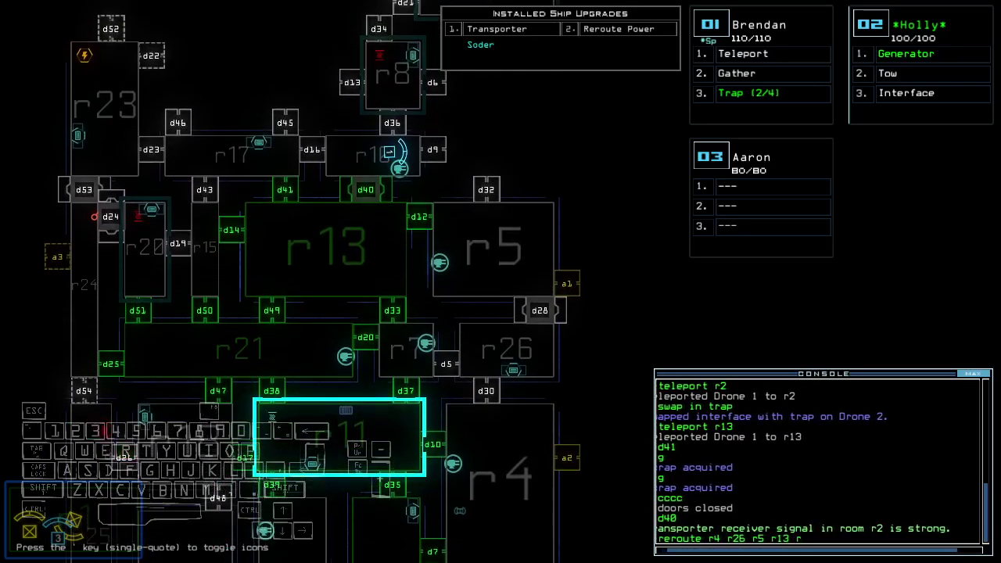
type("10")
key("Return")
key("Down")
key("Down")
key("Down")
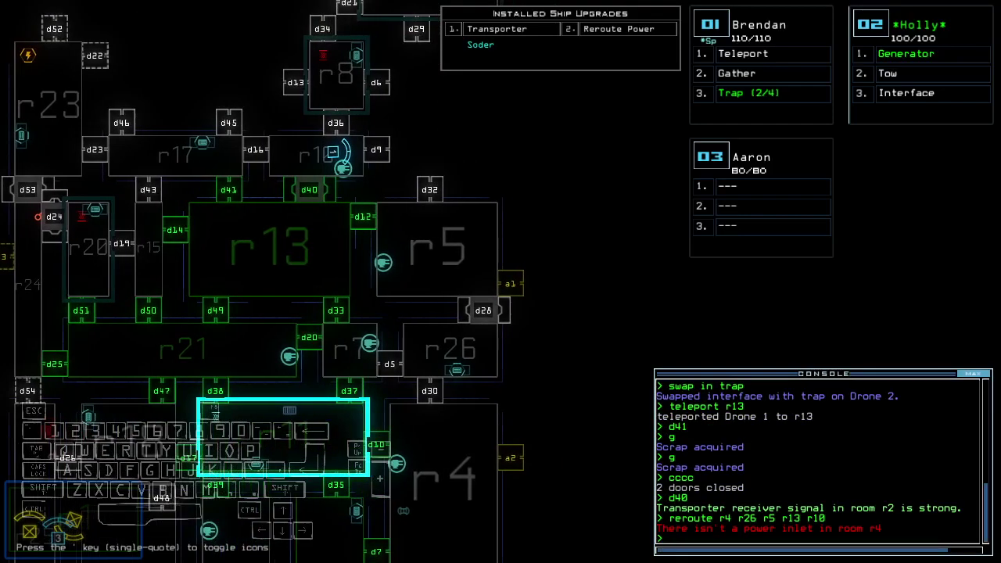
type("reroute r2 r")
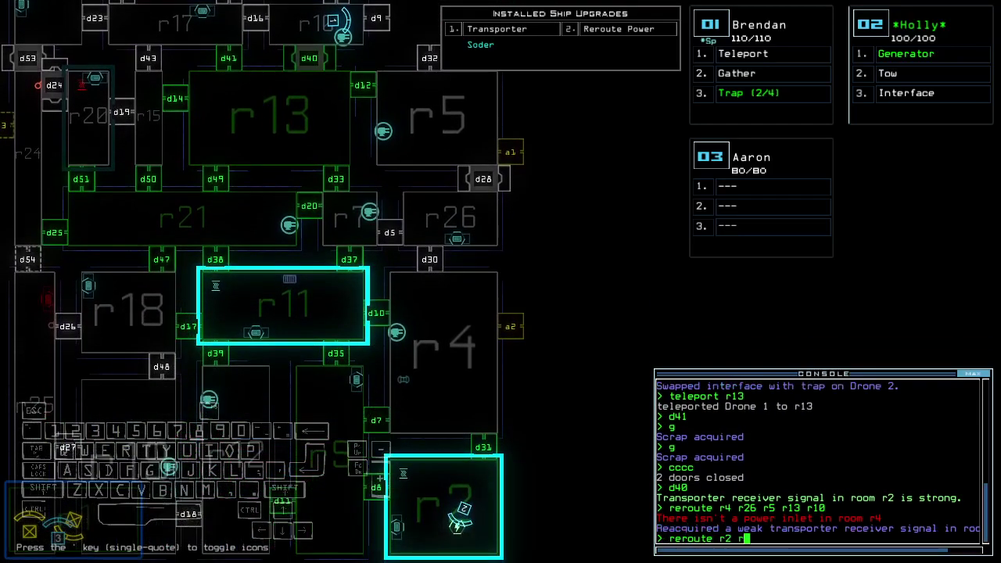
type("4 r11")
key("Up")
key("Up")
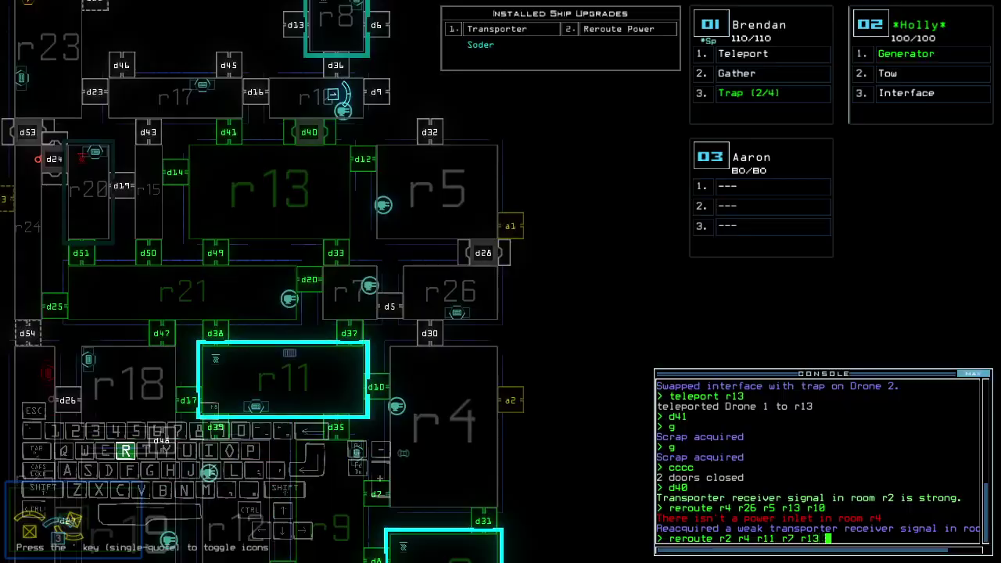
Open door d9 and drive drone 1 through it into the next room
key("1")
type("d9 d9")
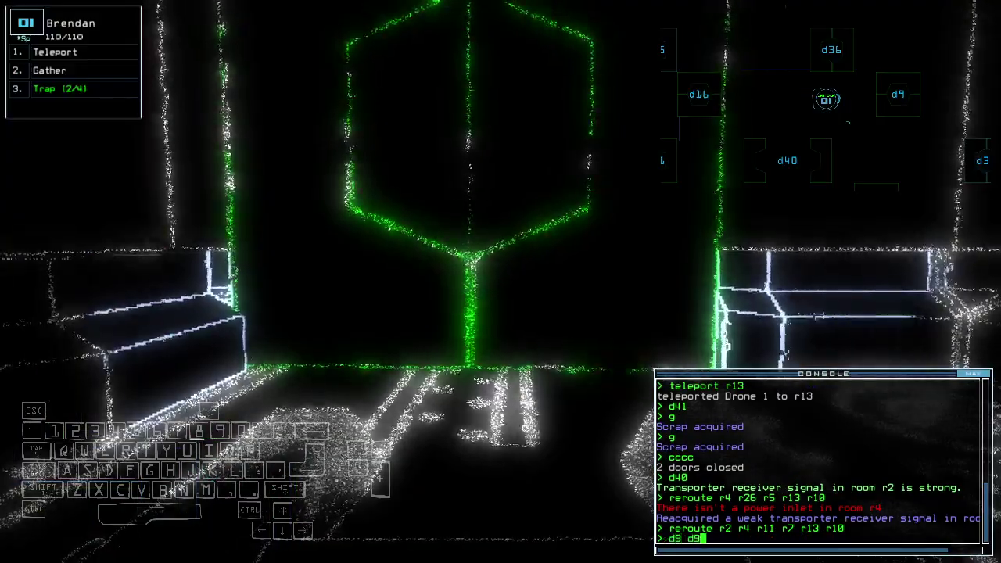
key("Return")
type("d9")
key("Return")
key("Up")
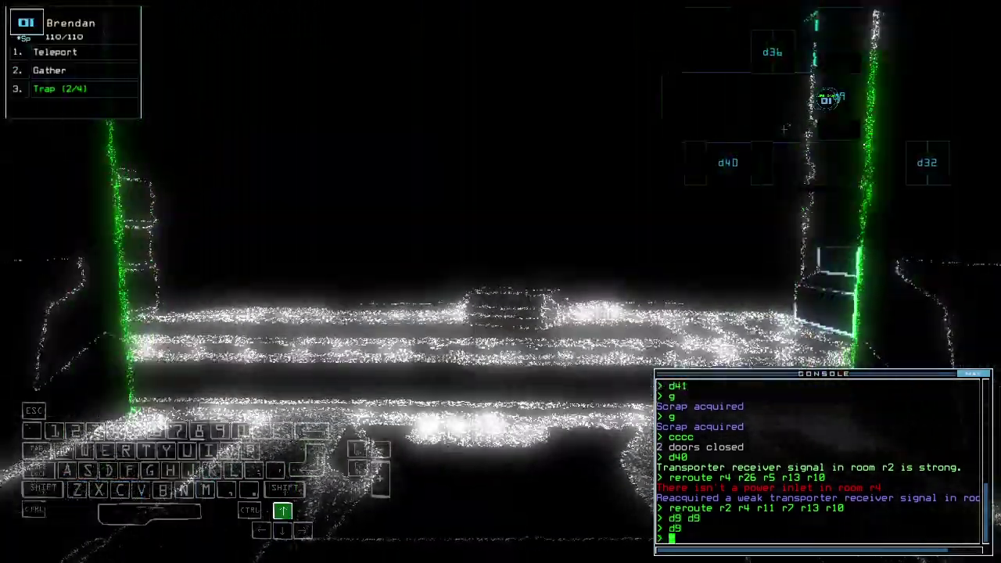
key("Up")
key("Right")
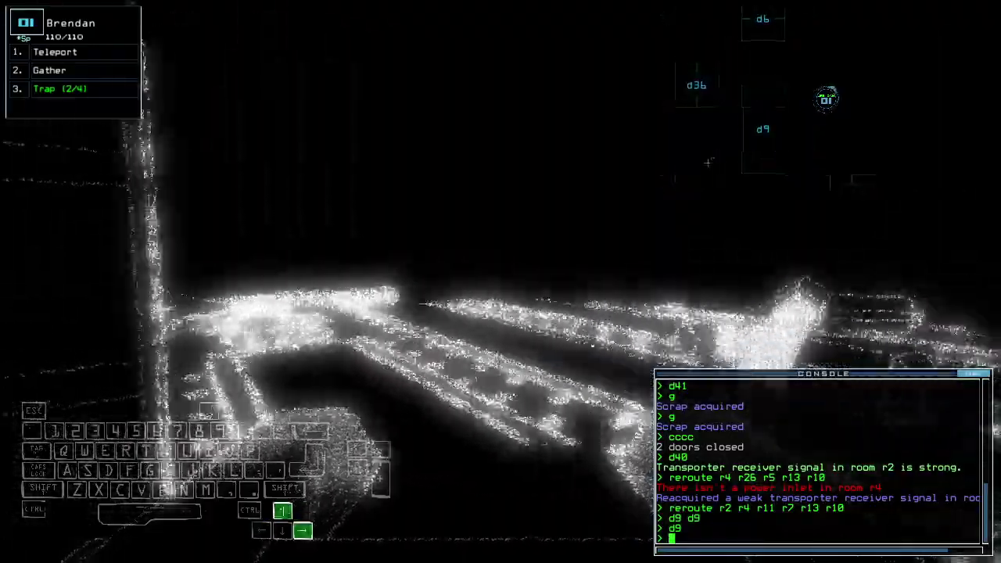
key("Up")
key("Left")
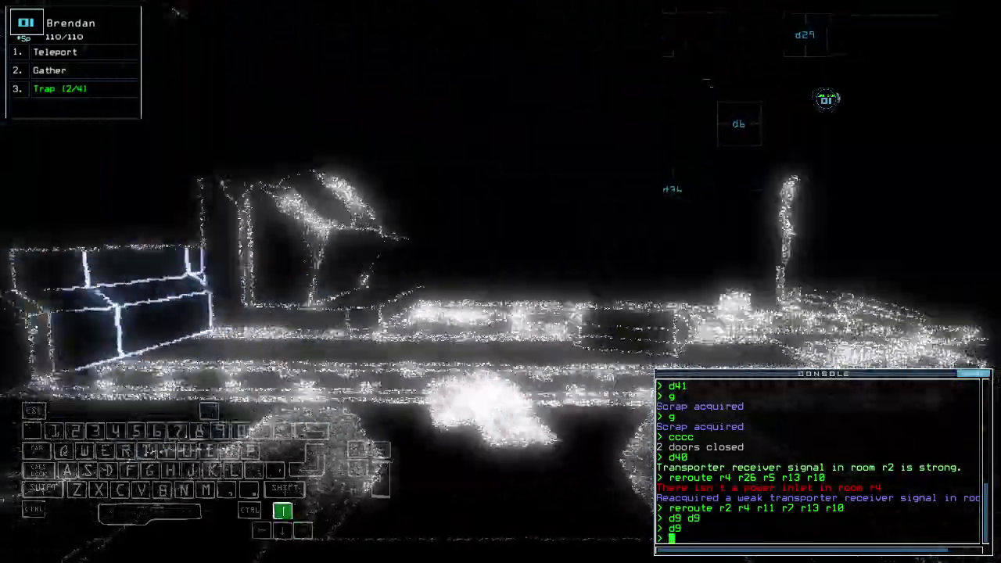
key("Up")
key("Right")
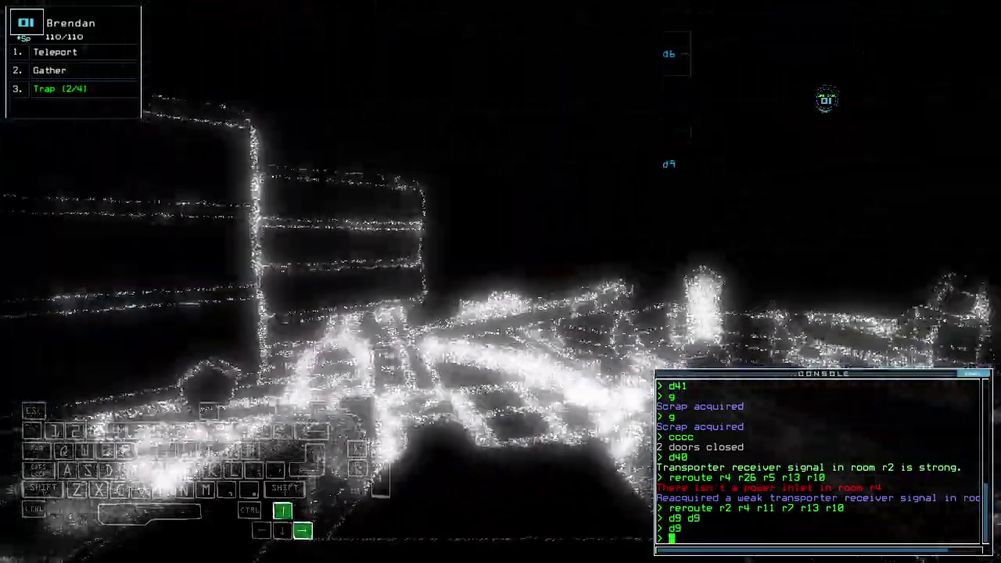
key("Up")
key("Right")
Close the doors around drone 1, open d16, drive into r17 and close behind it
key("space")
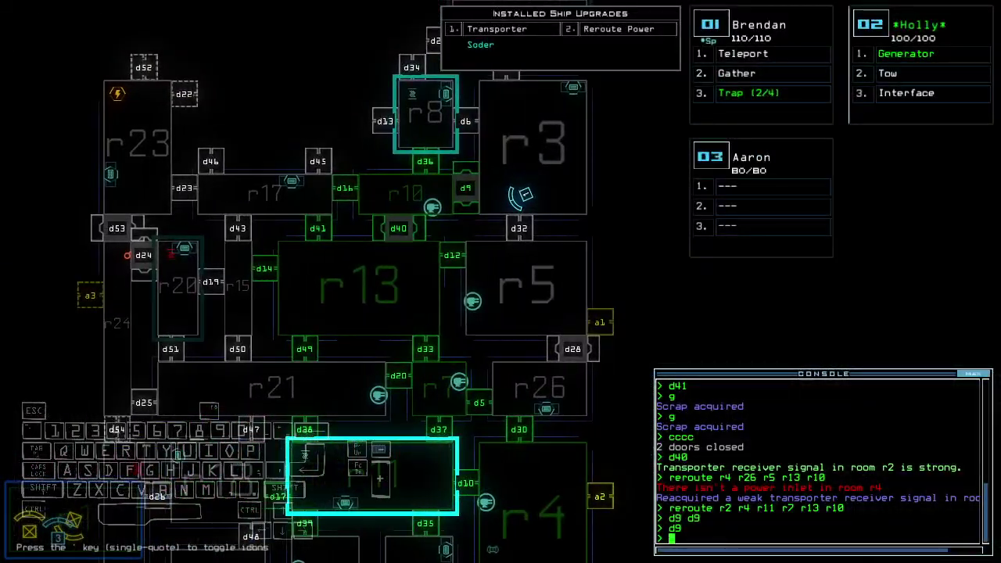
key("space")
key("Up")
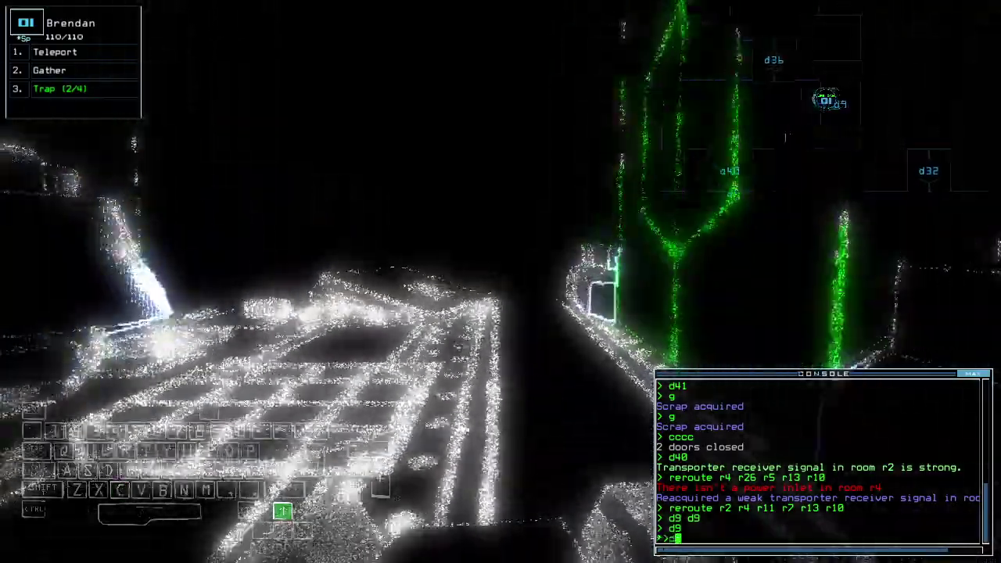
type("ccc")
key("Return")
type("d16")
key("Return")
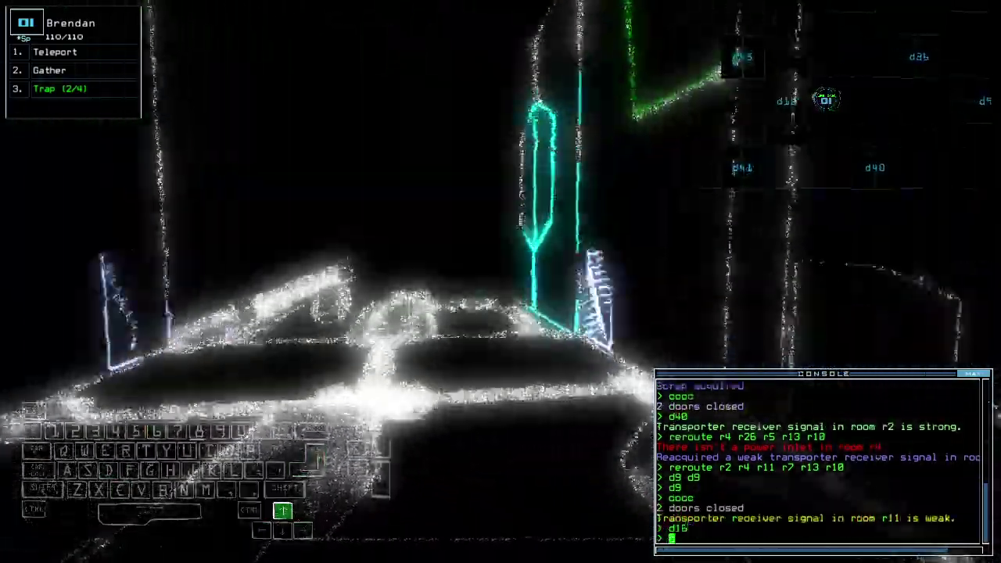
key("Up")
type("cccc")
key("Return")
key("space")
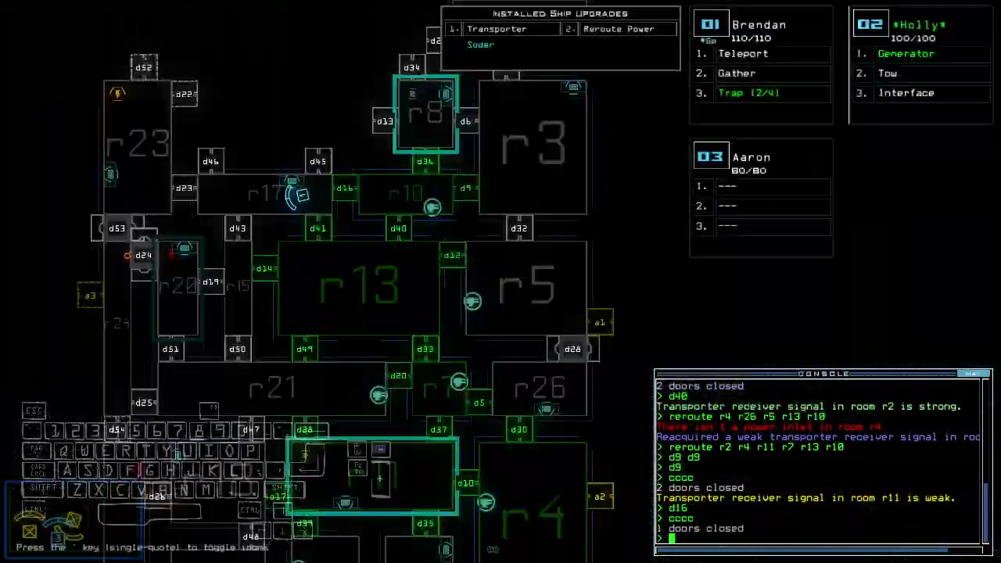
key("Down")
type("reroute")
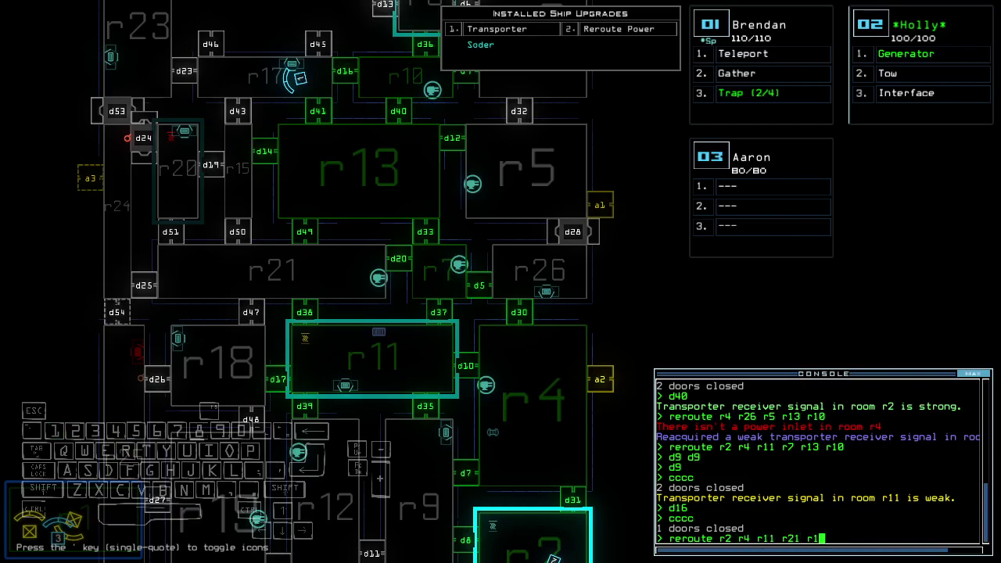
Reroute power into r17 via r2, r4, r11, r21 and r13, then cycle r17's doors
key("Return")
type("re")
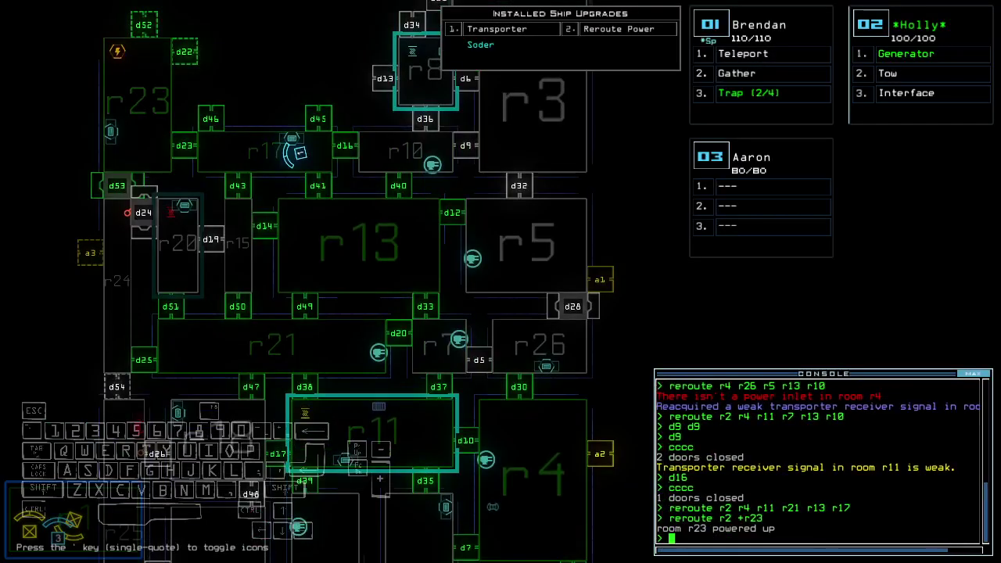
key("Return")
type("xx r17")
key("Return")
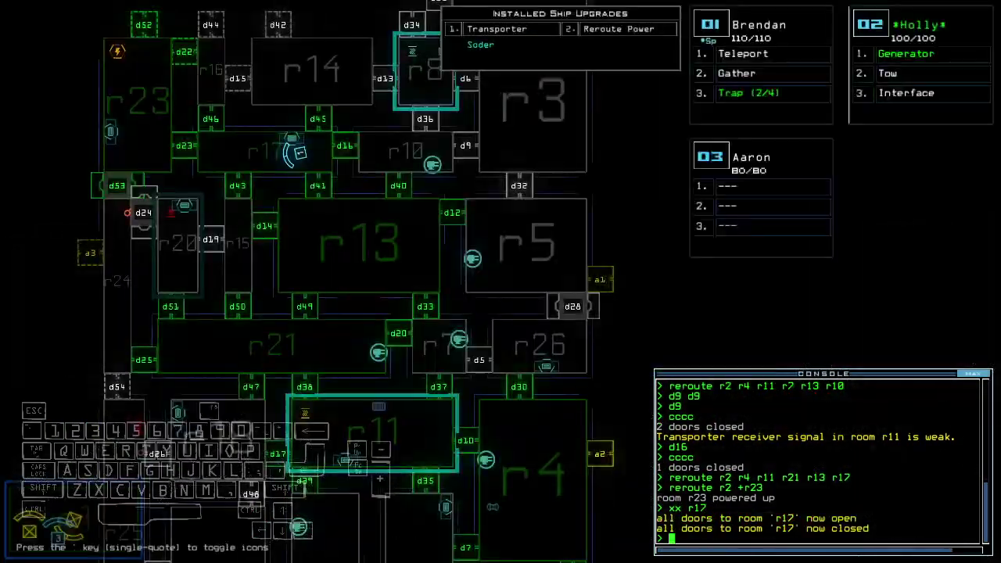
type("d4")
key("Return")
type("5")
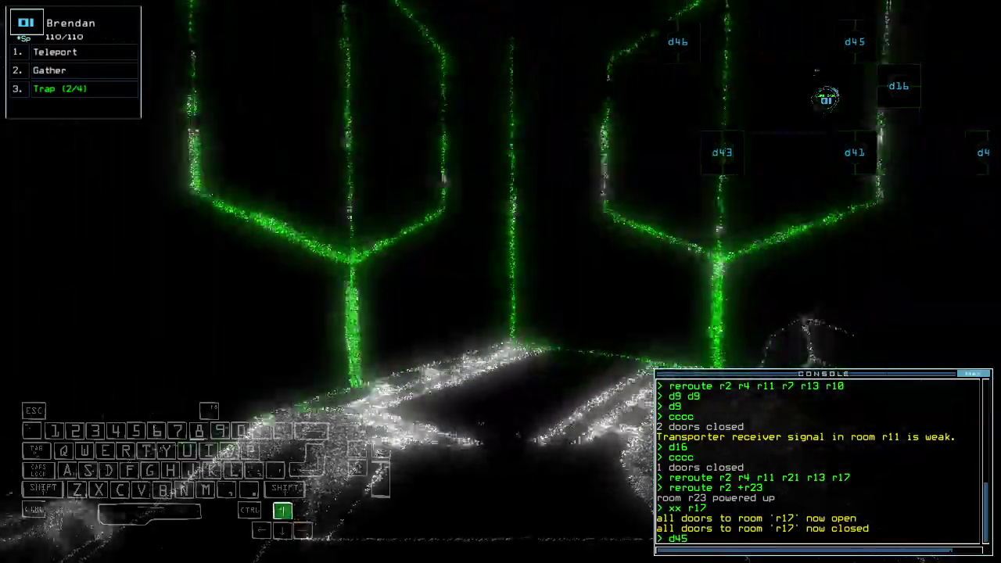
key("Return")
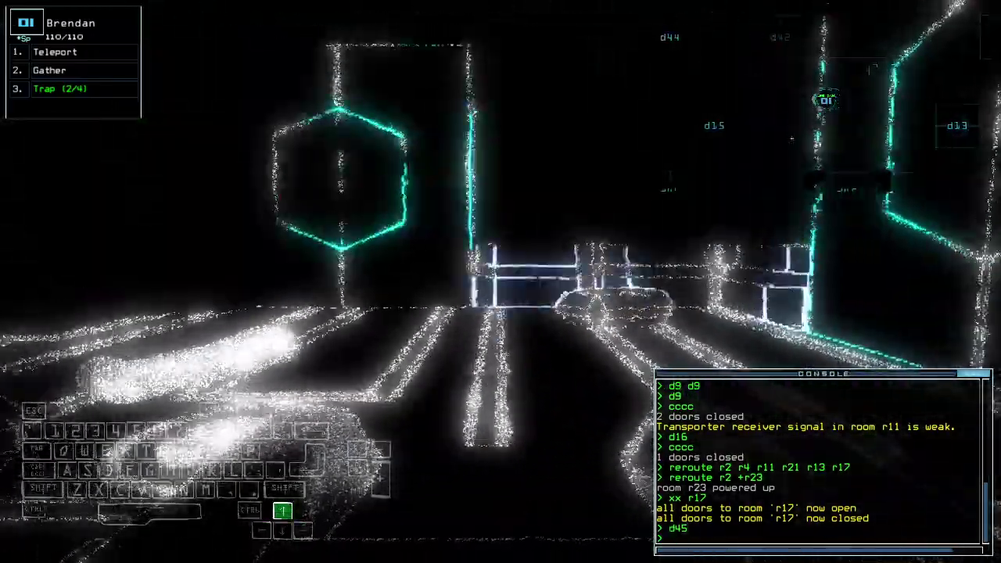
type("g")
Collect scrap with drone 1 and open door d46
key("Return")
key("Up")
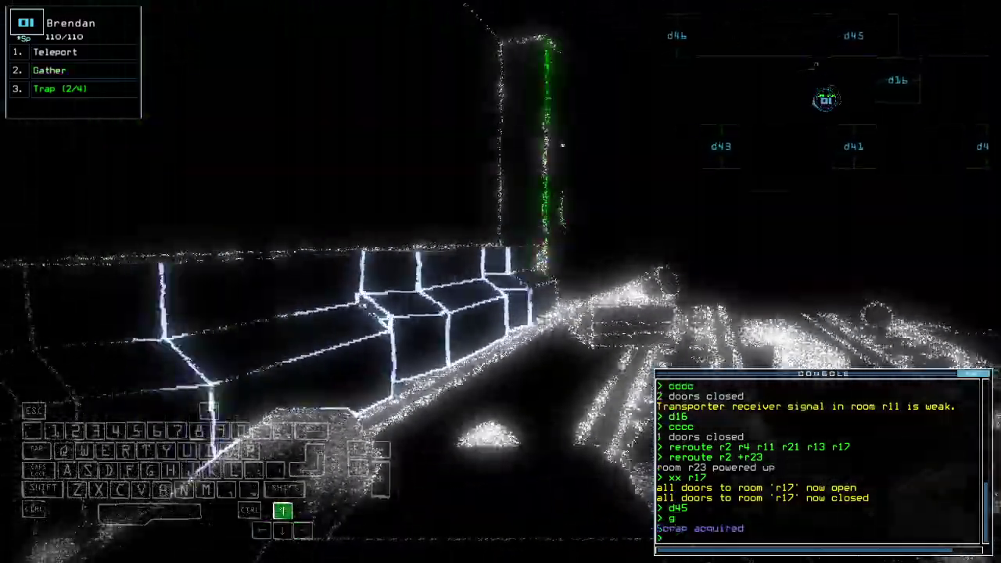
key("Up")
key("Right")
type("d45")
key("Return")
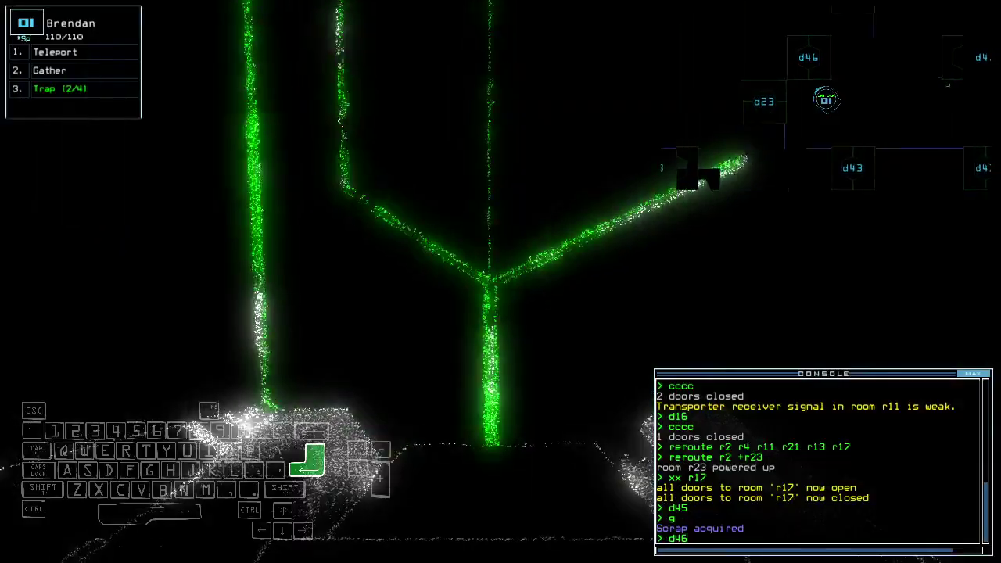
key("Up")
type("g")
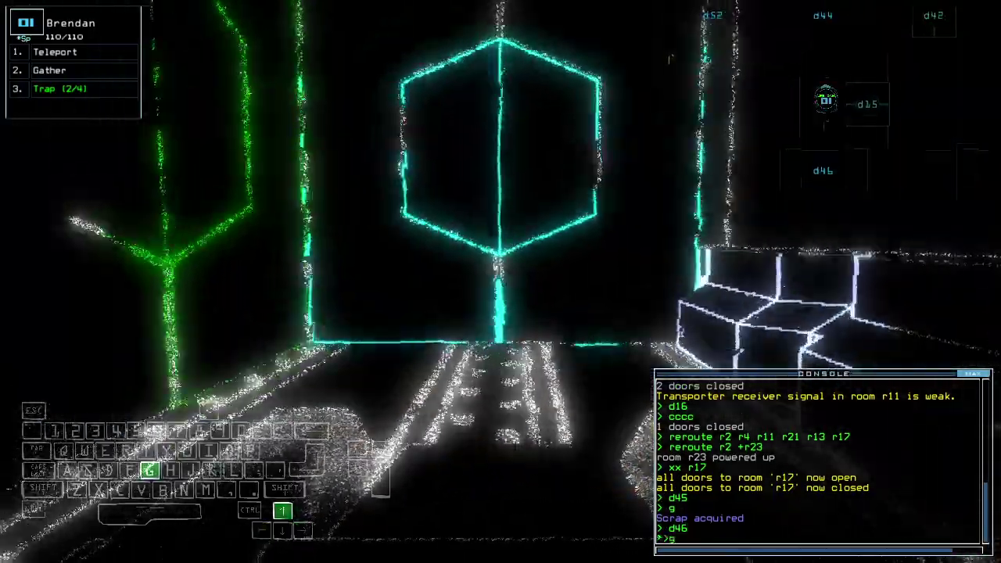
key("Return")
key("Down")
key("Down")
Open doors d22 and d52 ahead of drone 1
key("Tab")
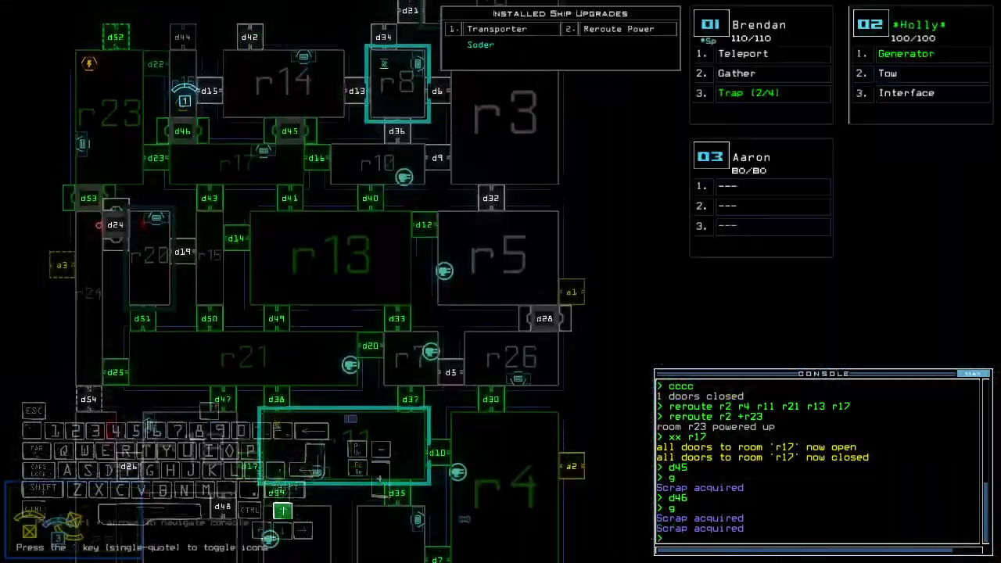
key("Tab")
key("Up")
type("d22")
key("Return")
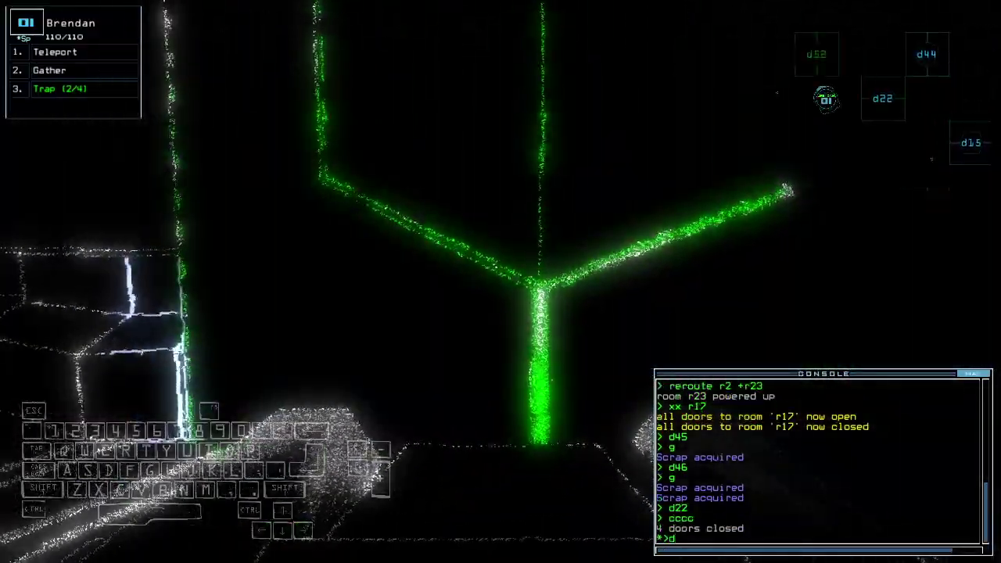
type("52 d52")
key("Return")
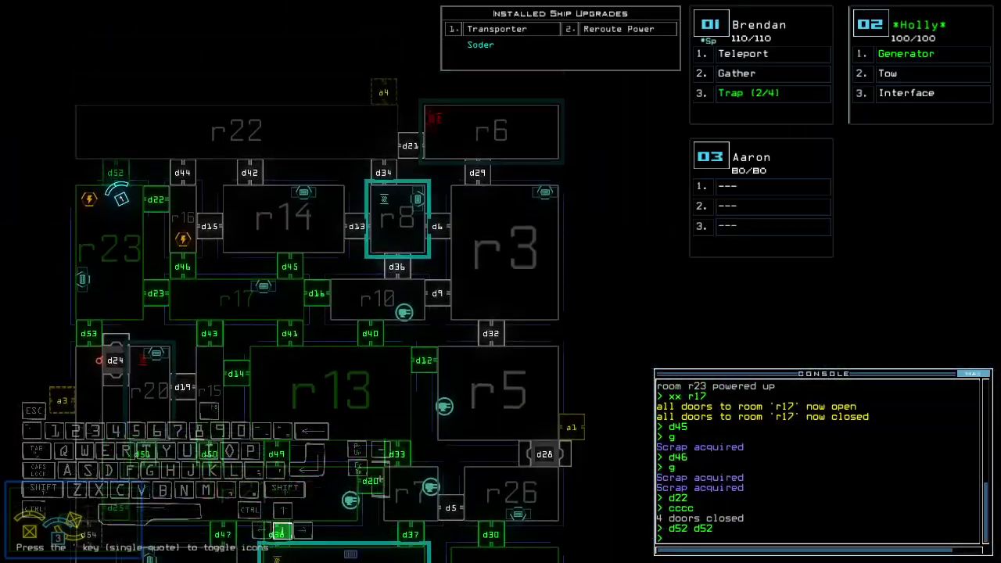
Gather two more loads of scrap with drone 1
key("space")
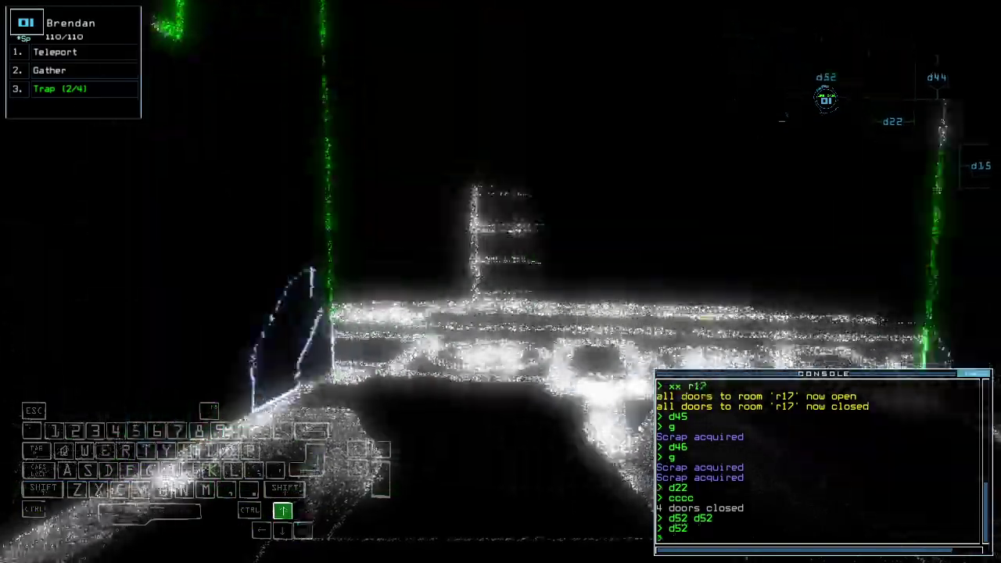
type("g")
key("Return")
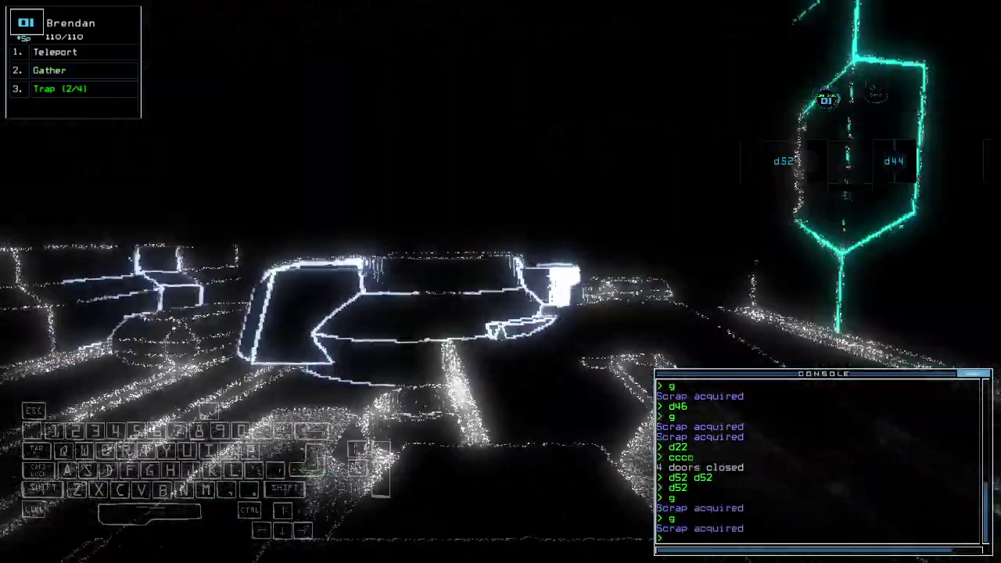
type("g")
key("Return")
key("Up")
key("Up")
key("Up")
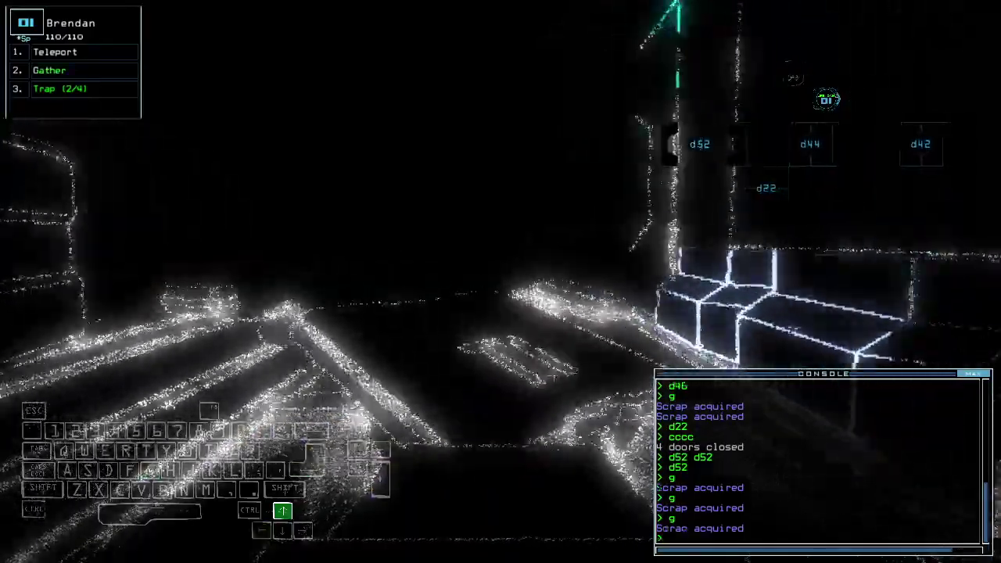
Open and cancel the tool swap panel, then collect the remaining scrap
key("Left")
key("Left")
key("Up")
key("Up")
key("s")
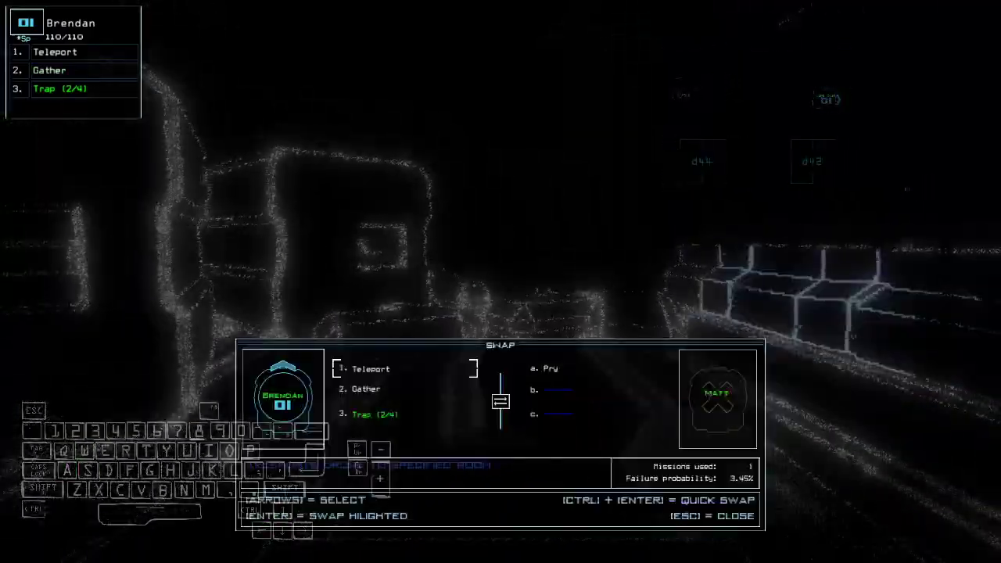
key("Escape")
key("Right")
key("Right")
key("Right")
key("Up")
key("Up")
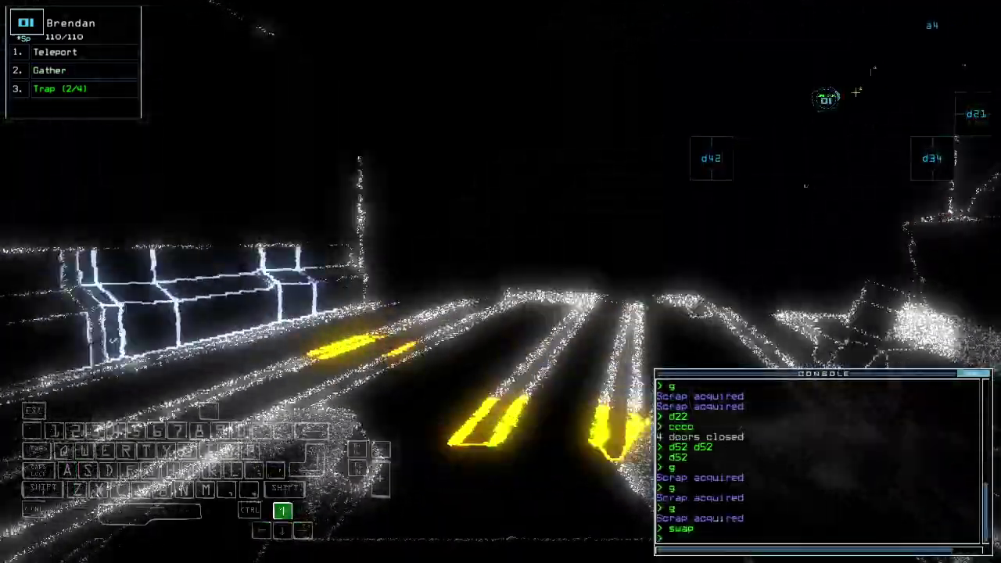
key("Up")
key("Up")
type("g")
key("Return")
key("Right")
key("Right")
Detonate all traps and try teleporting drone 1 to r24, which finds no safe place
key("grave")
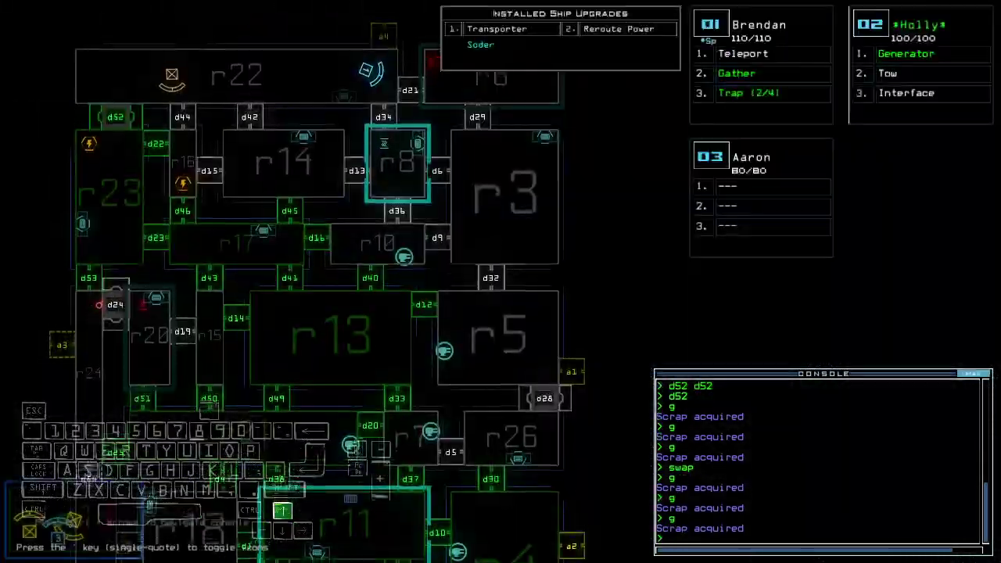
key("grave")
key("Left")
key("Left")
key("Up")
key("Up")
key("Up")
key("Up")
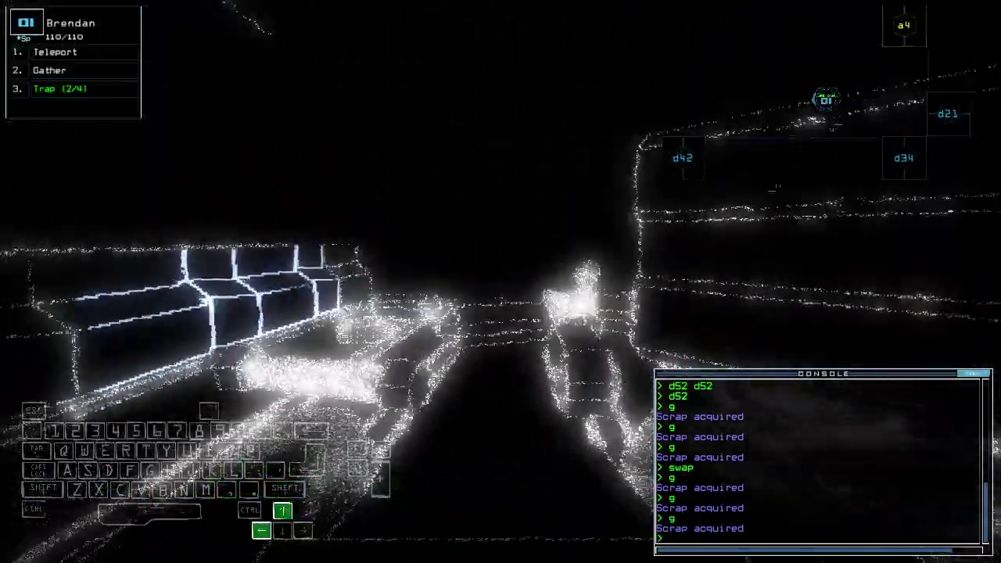
key("grave")
type("f r15")
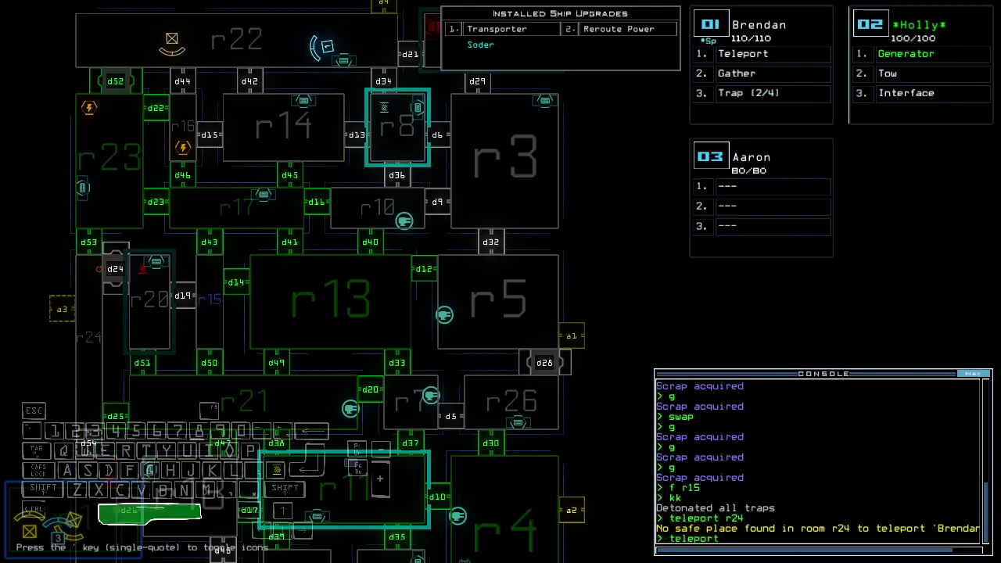
type("1d23")
In room r23, open doors d23 and d53 and drive the drone toward them
key("Return")
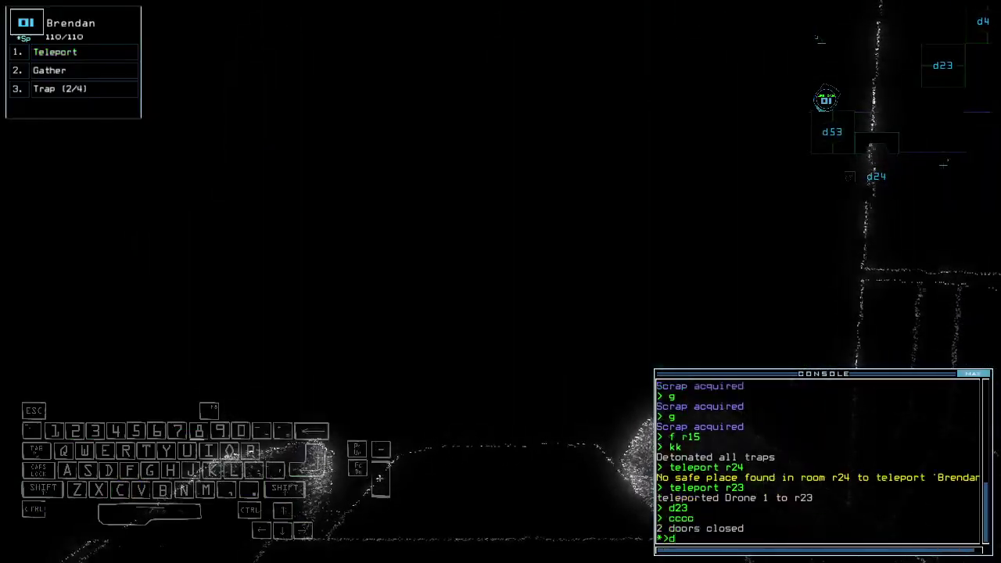
type("53")
key("Return")
key("Up")
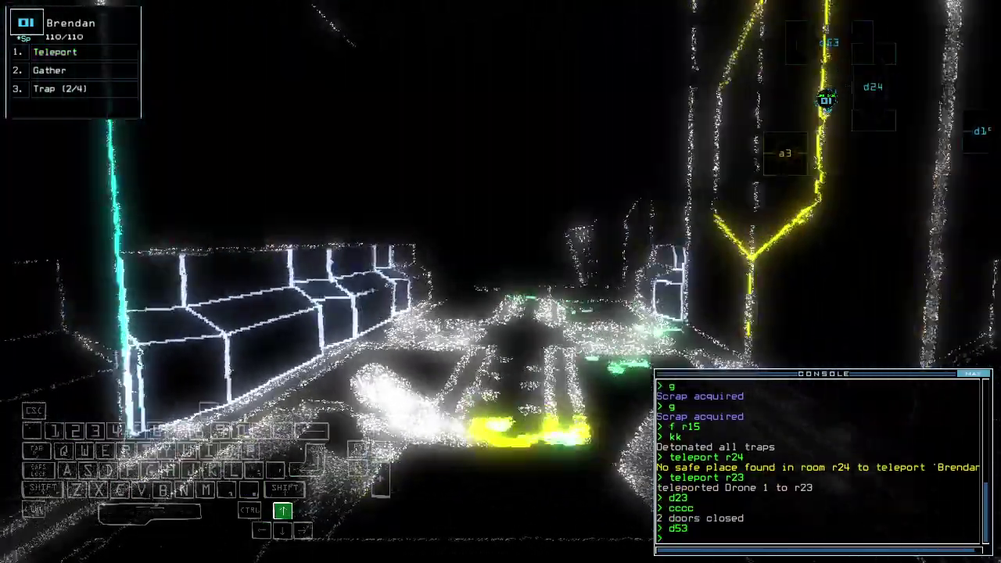
key("Up")
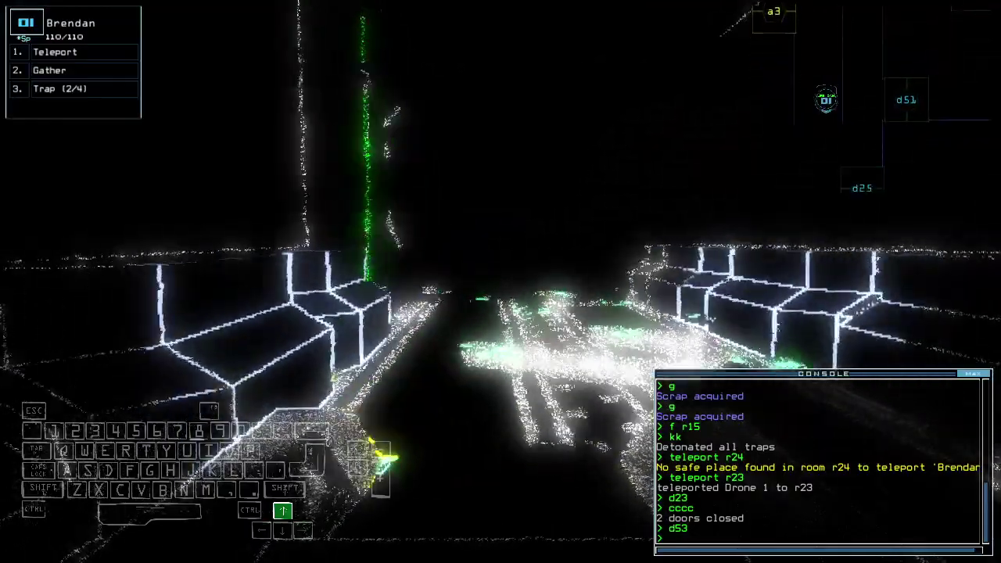
key("Up")
key("space")
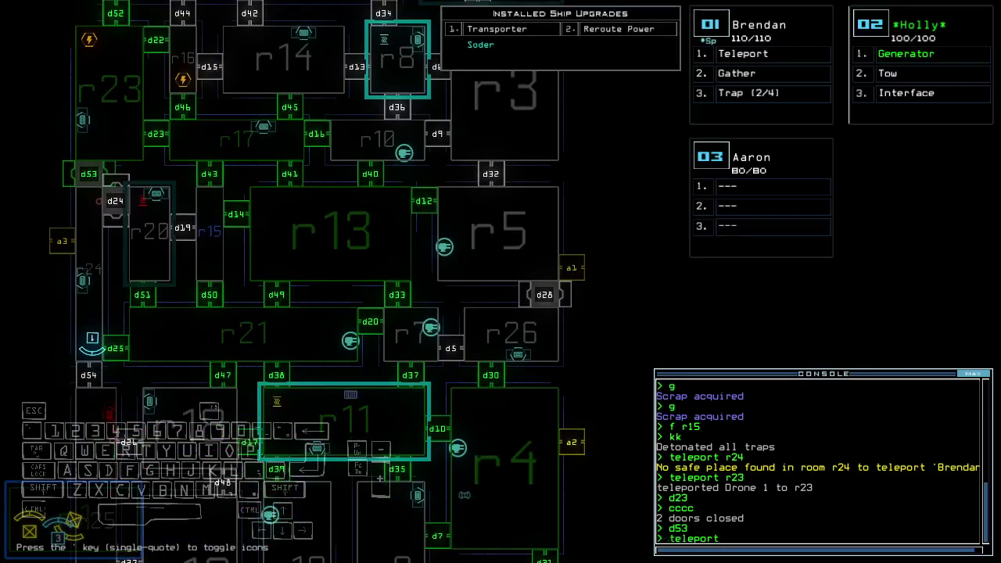
Teleport the first drone to room r17 and open door d43
key("space")
key("Up")
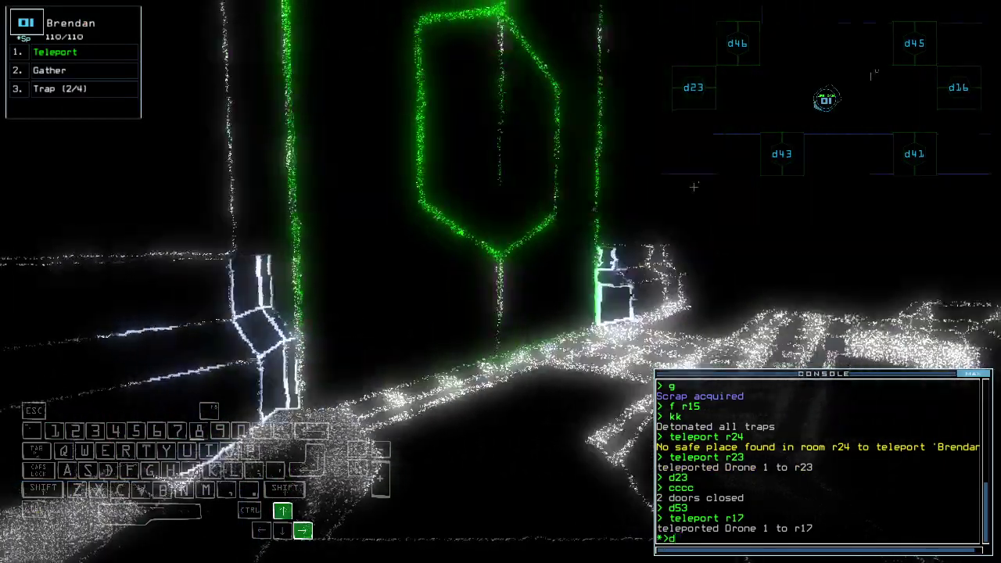
key("Left")
type("d43")
key("Return")
key("Up")
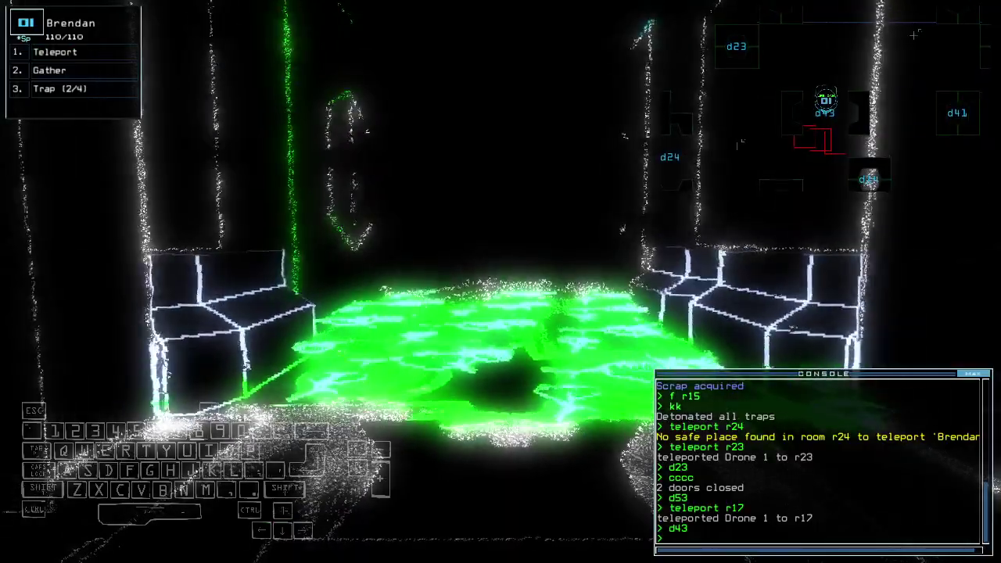
key("space")
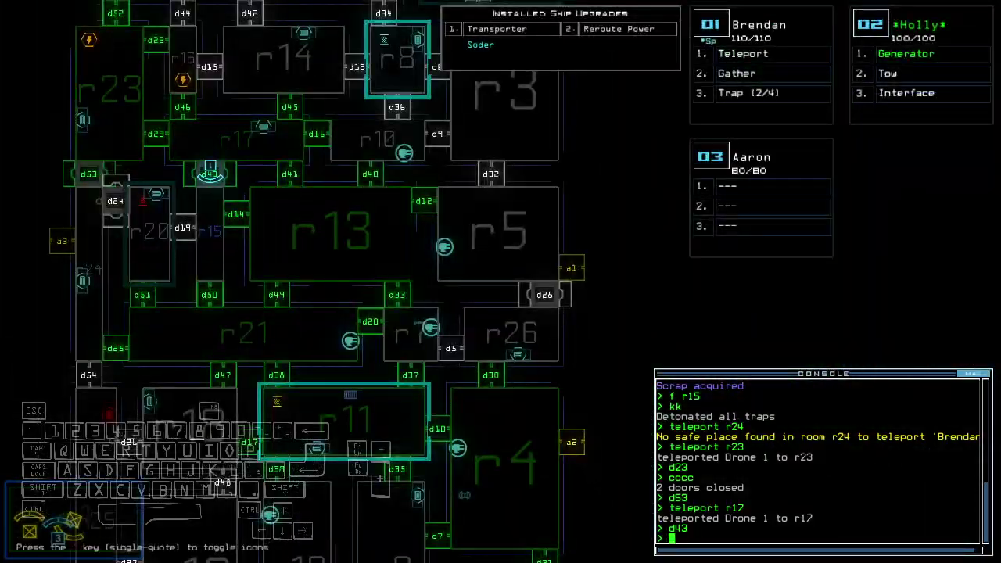
type("teleport r13")
Teleport the first drone to room r13 and open door d14
key("space")
type("d14")
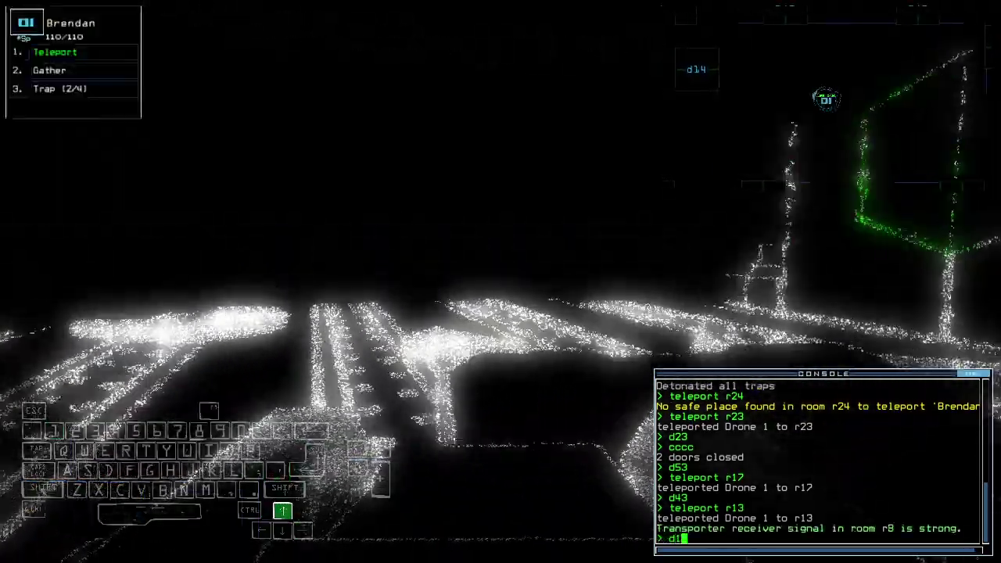
key("Return")
key("Up")
key("Up")
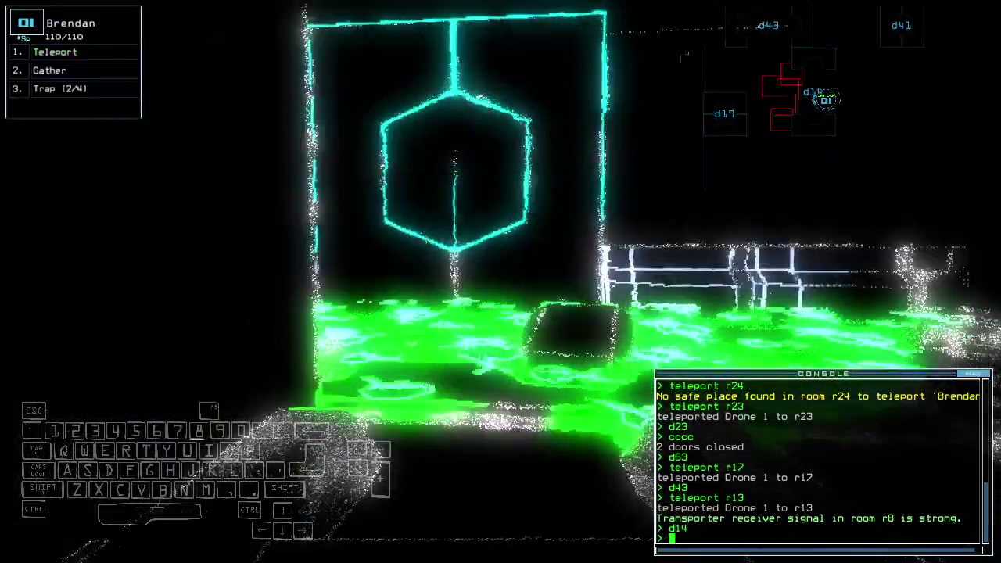
key("space")
type("teleport r21")
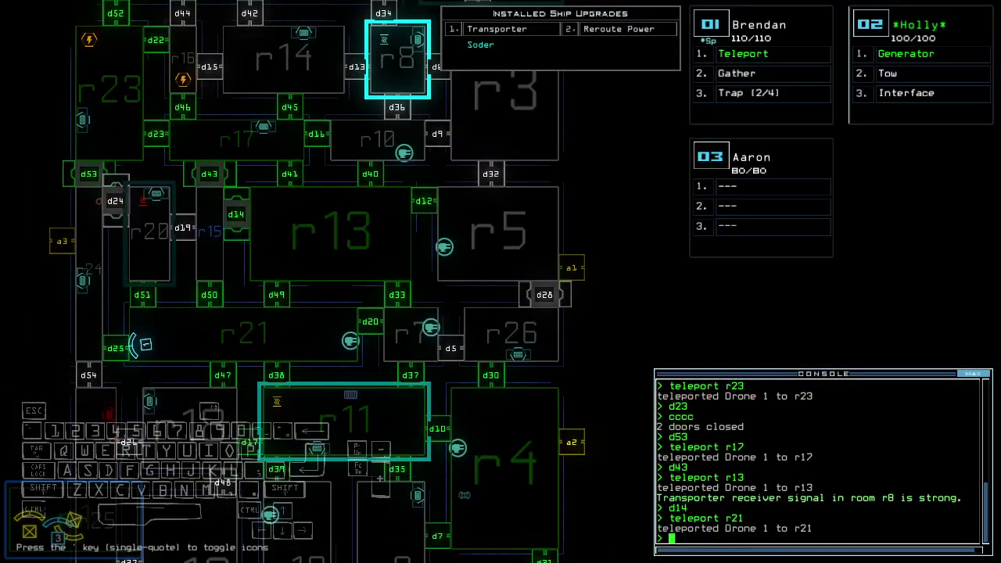
Teleport the first drone to room r21 and open door d50
key("space")
key("Up")
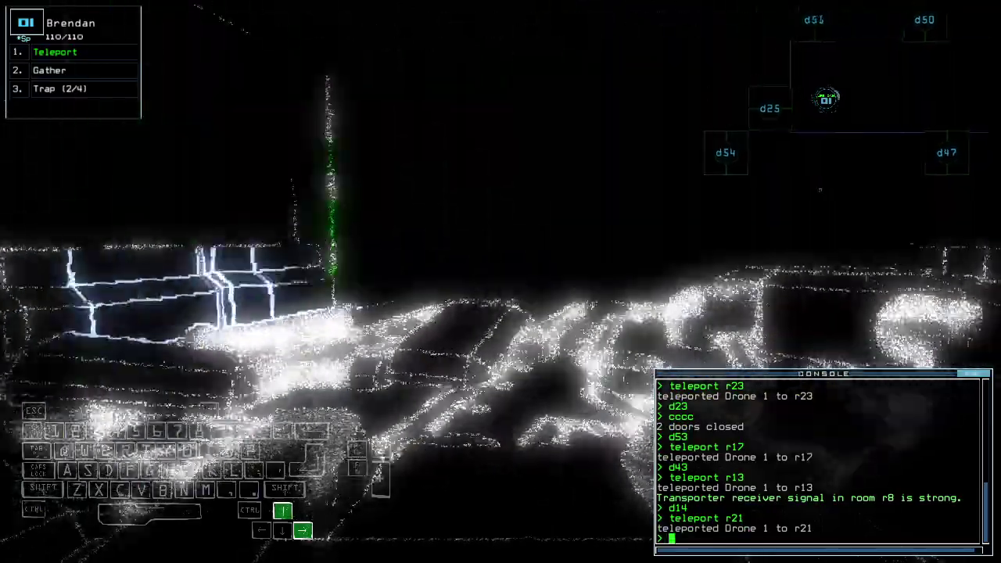
type("d50")
key("Up")
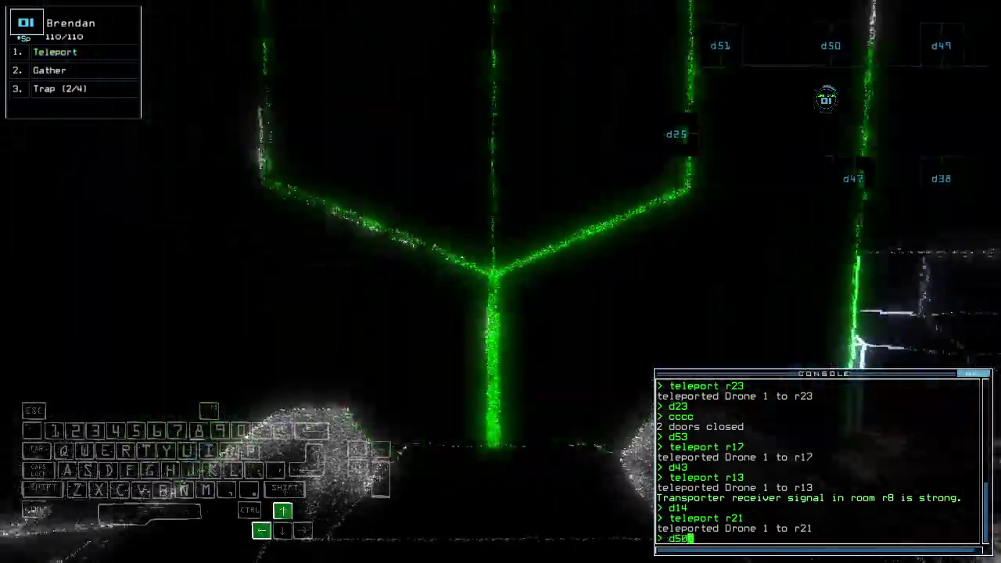
key("Return")
key("space")
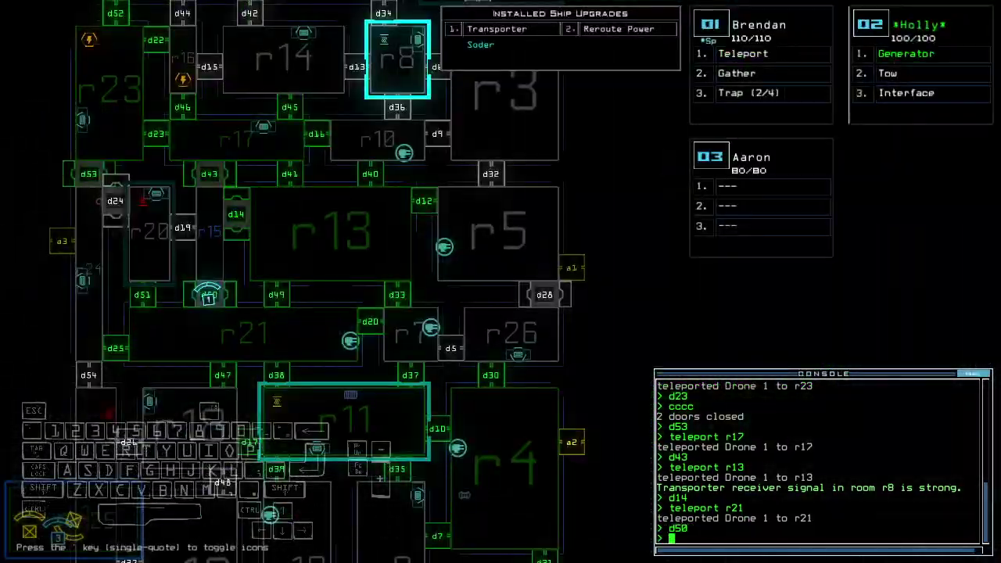
scroll(312, 234, "up", 3)
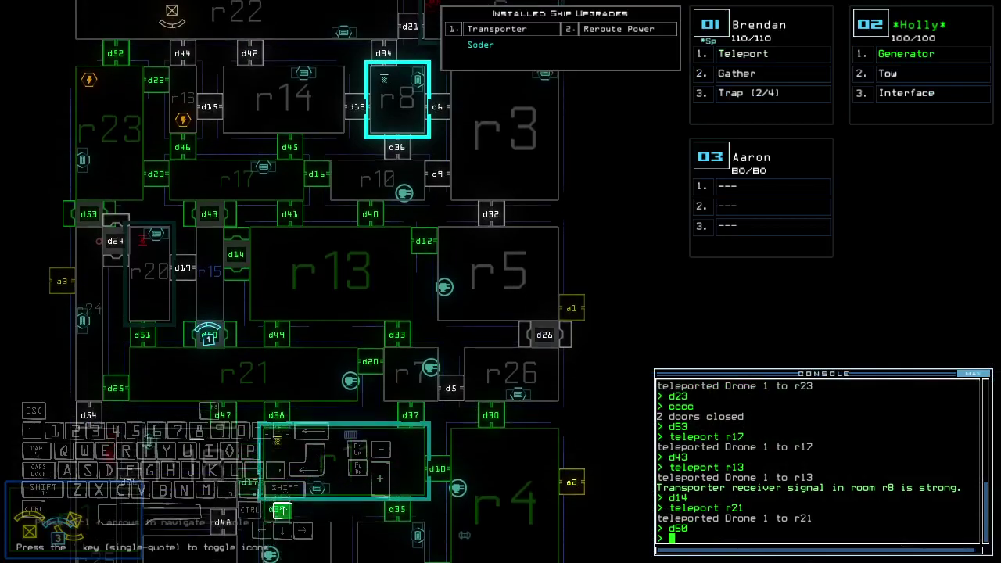
Close the four nearby doors and bring the second drone to room r1
key("space")
type("cccc")
key("Return")
key("space")
scroll(312, 281, "down", 5)
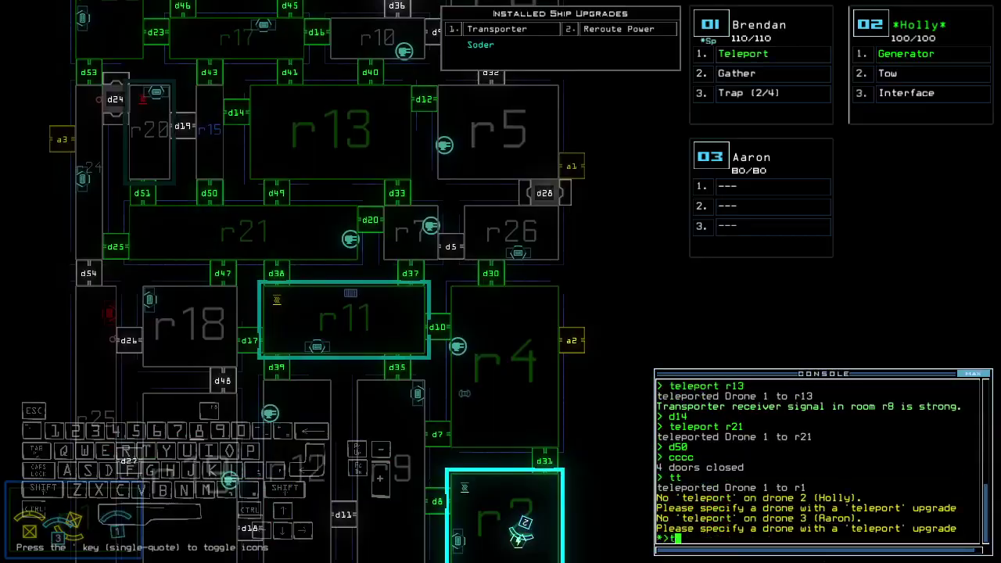
key("Return")
scroll(313, 235, "up", 3)
key("space")
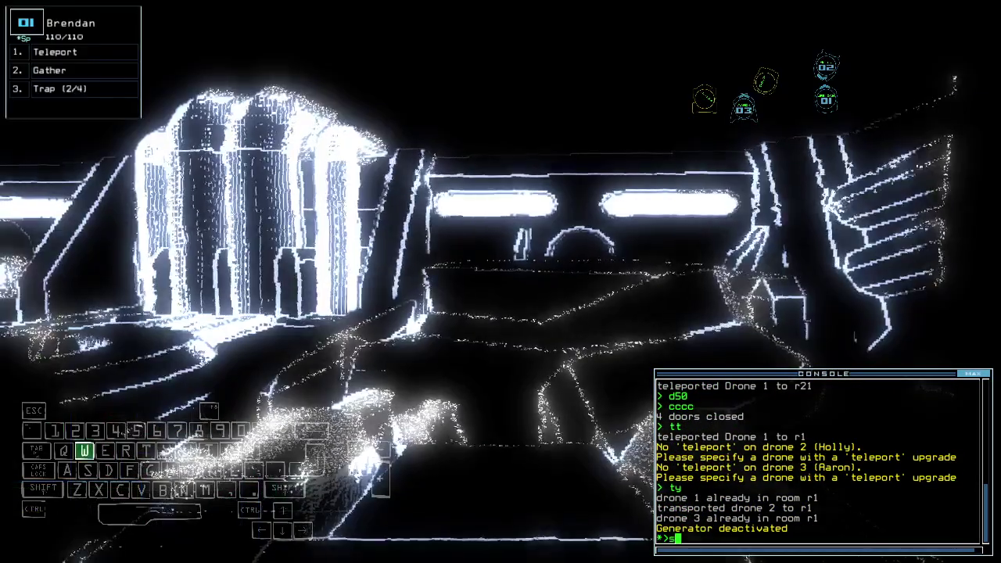
type("swap 3 trap")
Give drone 3 the trap, fetch Pry for drone 1 in r22, then return it to r1
key("Return")
key("space")
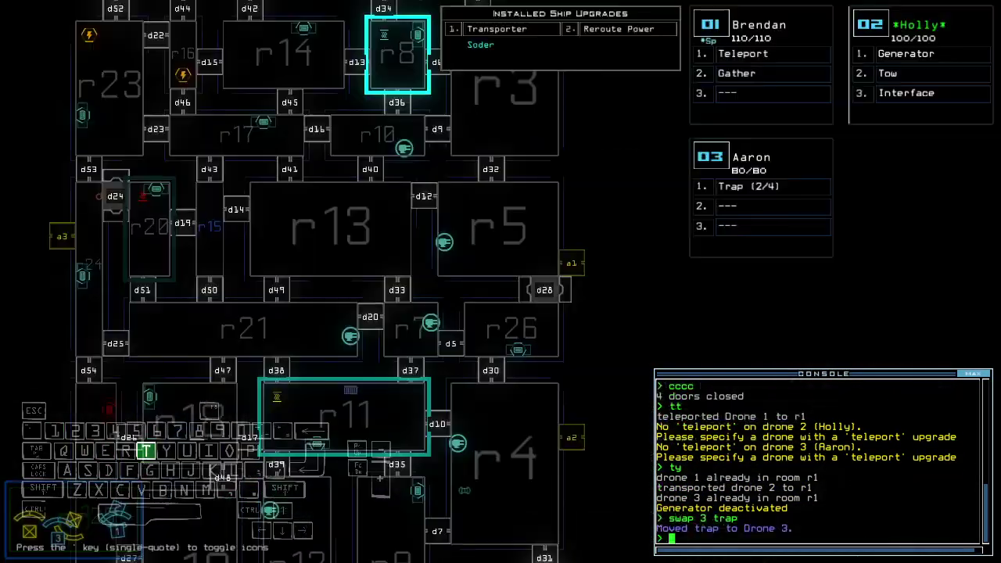
type("r22")
scroll(312, 234, "up", 3)
key("Return")
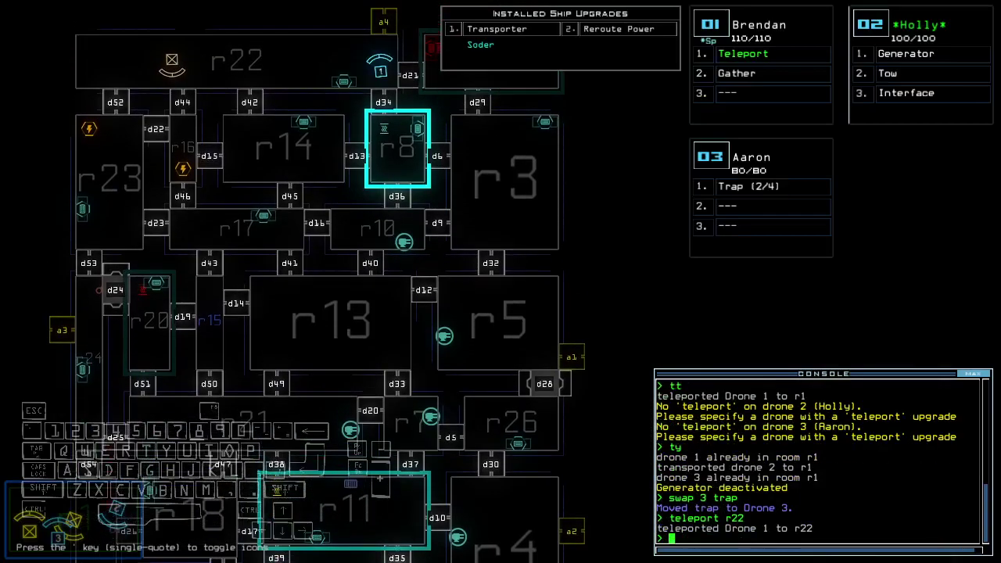
key("space")
type("swap")
key("Return")
key("Escape")
key("space")
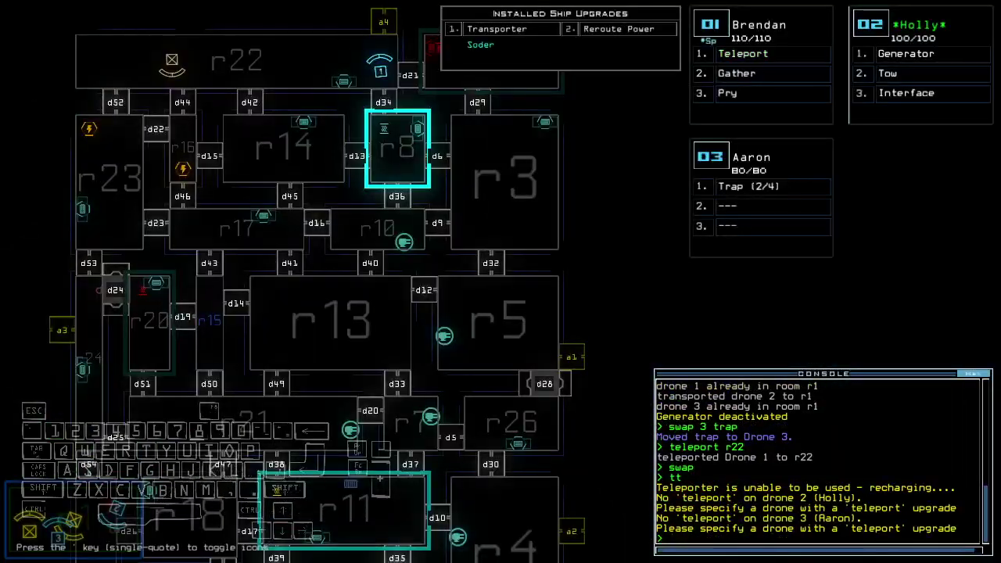
type("tt")
key("Return")
scroll(313, 235, "down", 3)
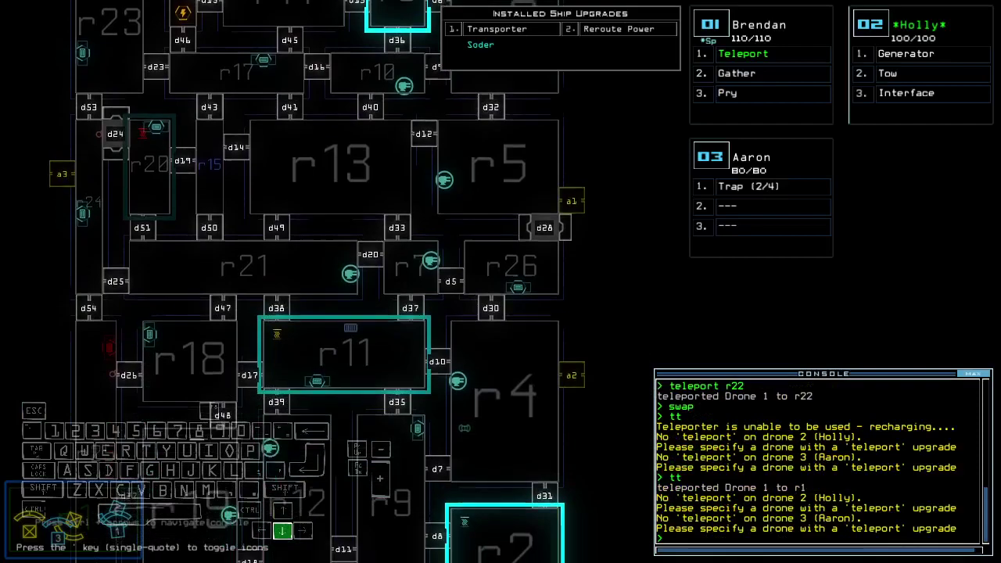
scroll(312, 234, "down", 2)
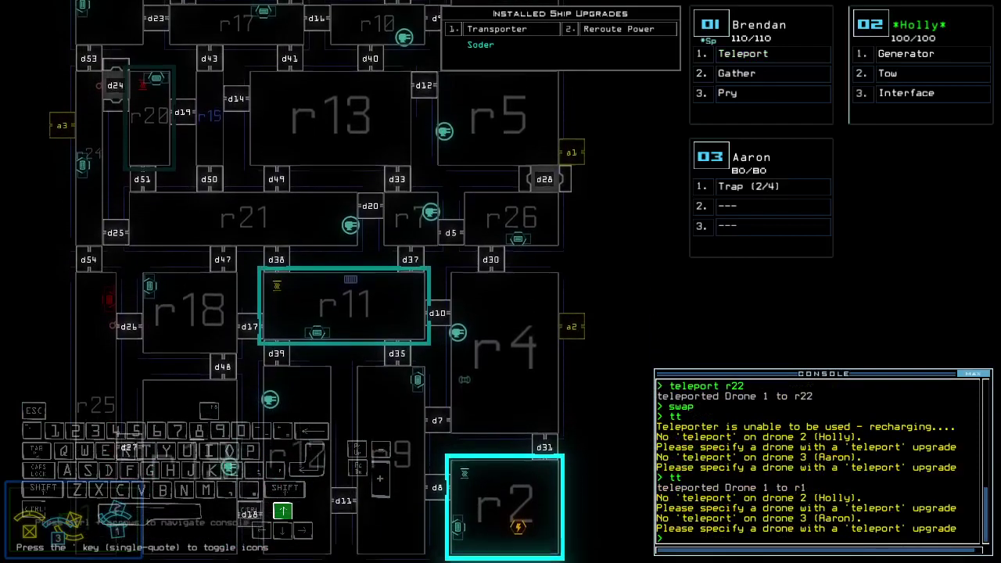
scroll(313, 235, "up", 6)
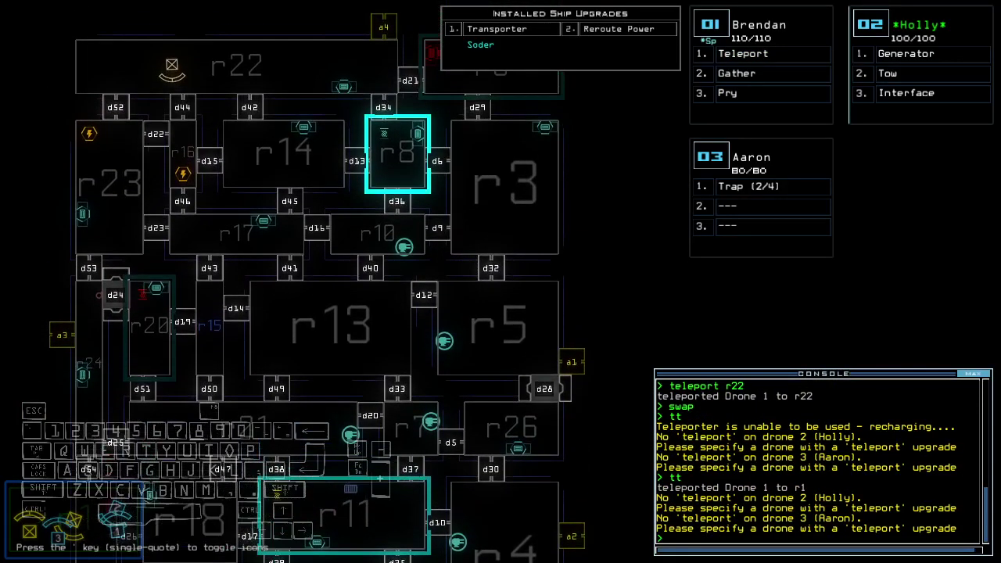
scroll(312, 234, "up", 1)
type("oot")
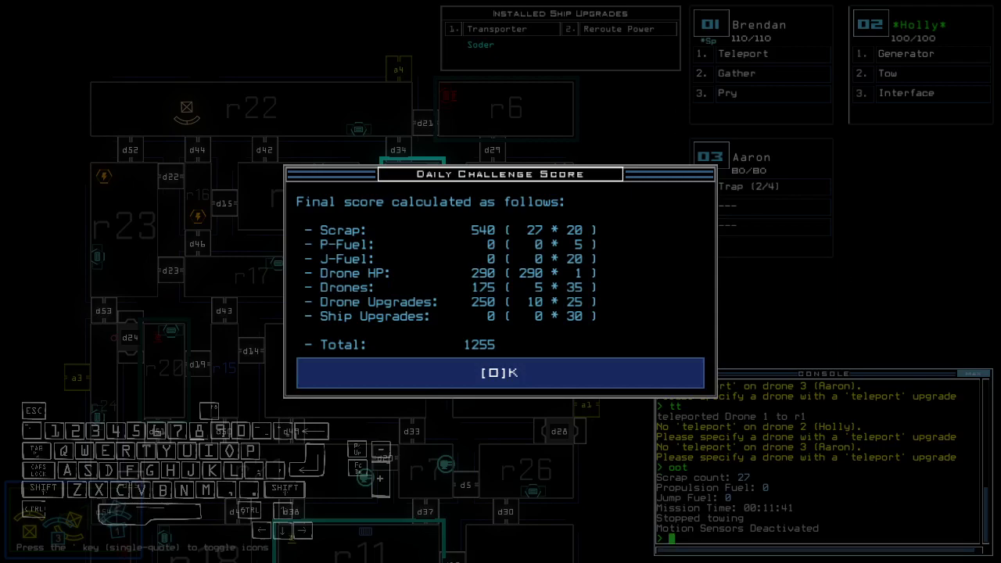
Dismiss the 1255 Daily Challenge score to show the 06/14/2023 Modded Daily leaderboard
key("o")
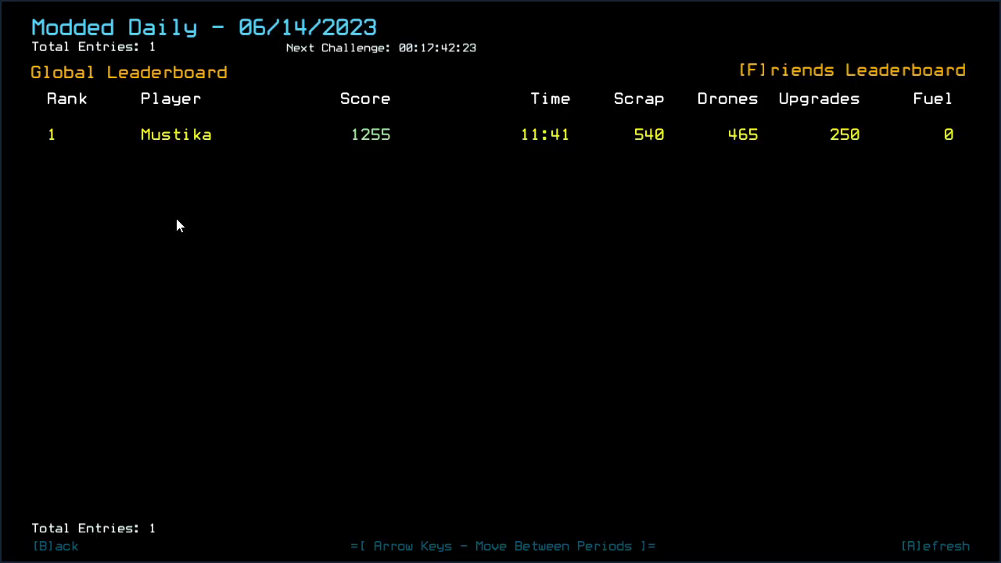